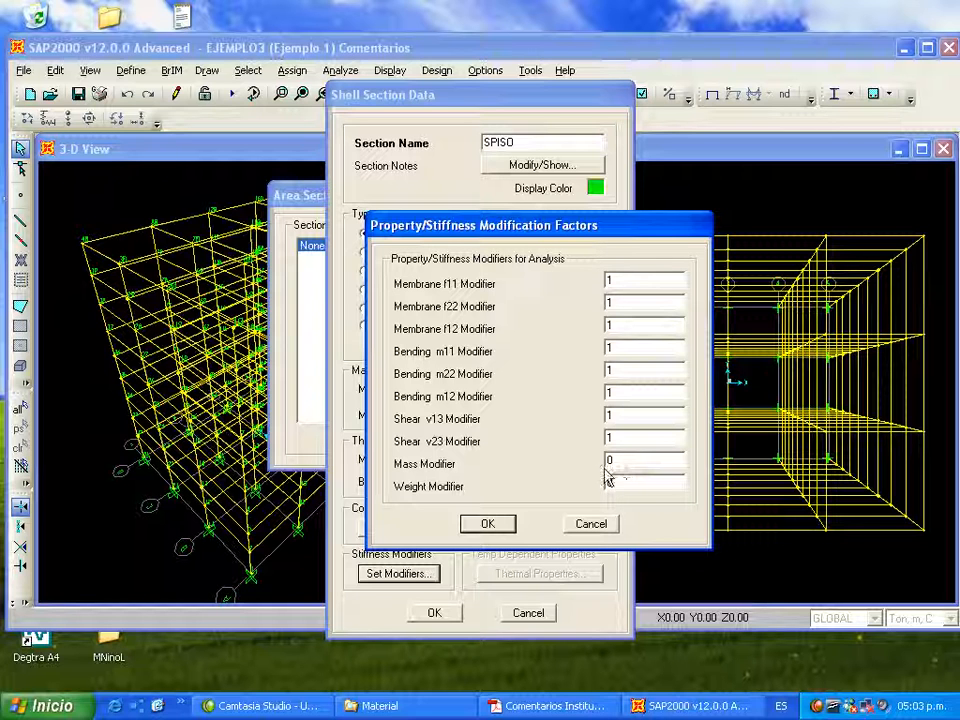
Accept the shell modifiers with mass and weight 0, keep the Default rebar layout, and save the SPISO section
click(490, 524)
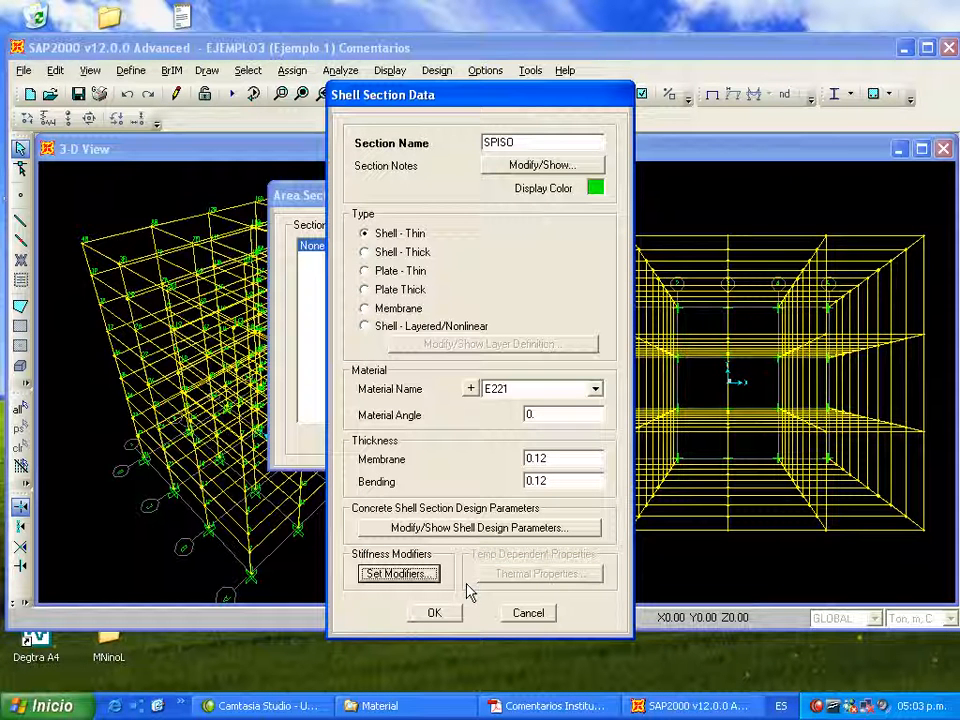
click(499, 529)
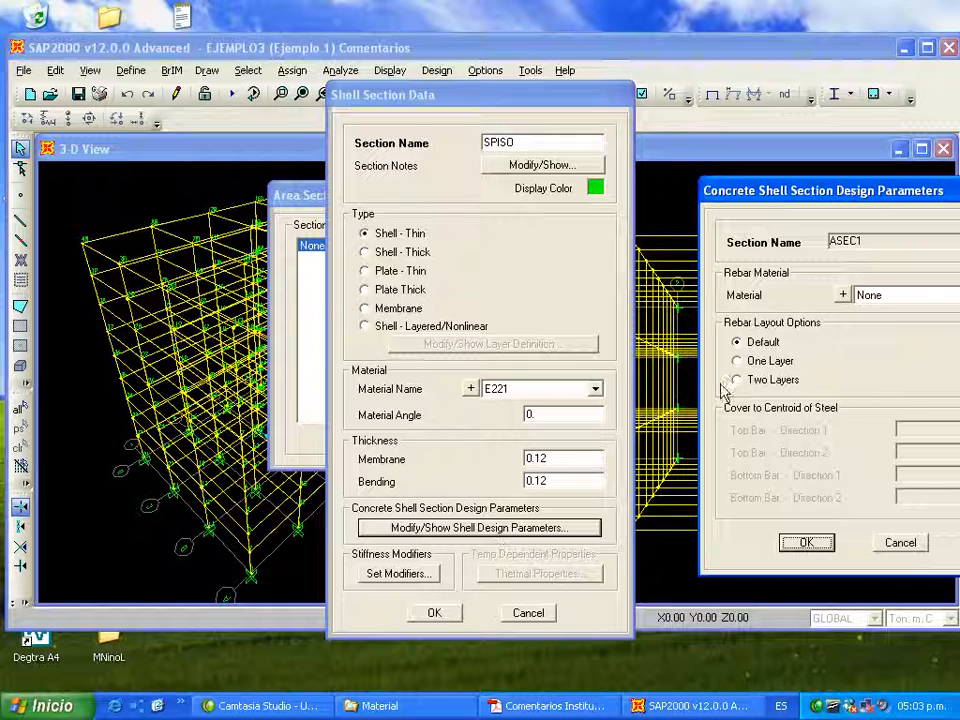
drag(888, 206, 789, 185)
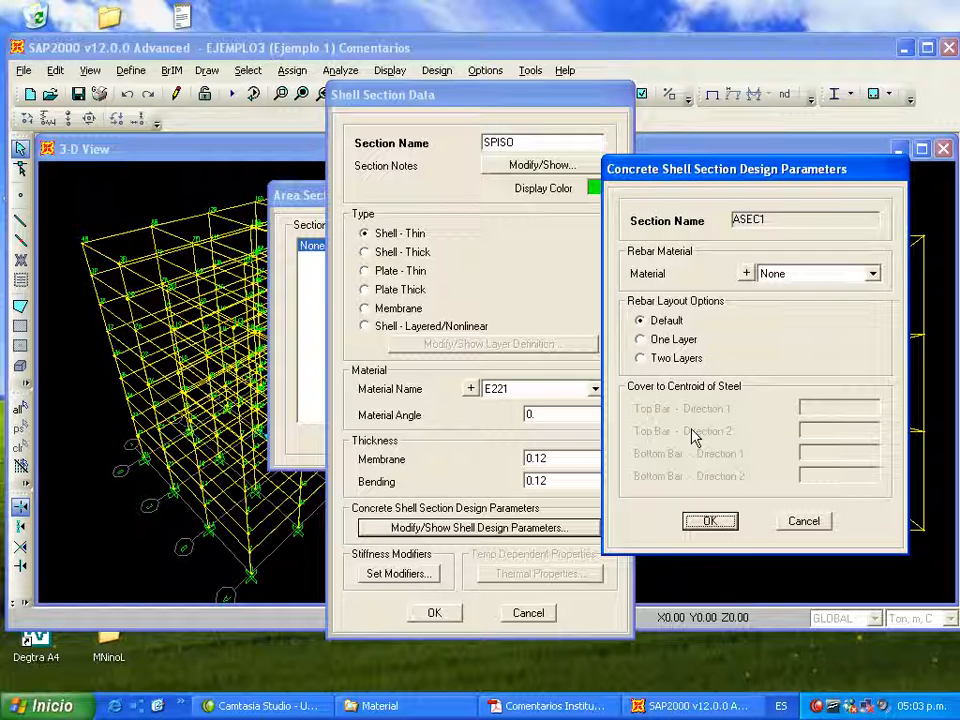
click(724, 524)
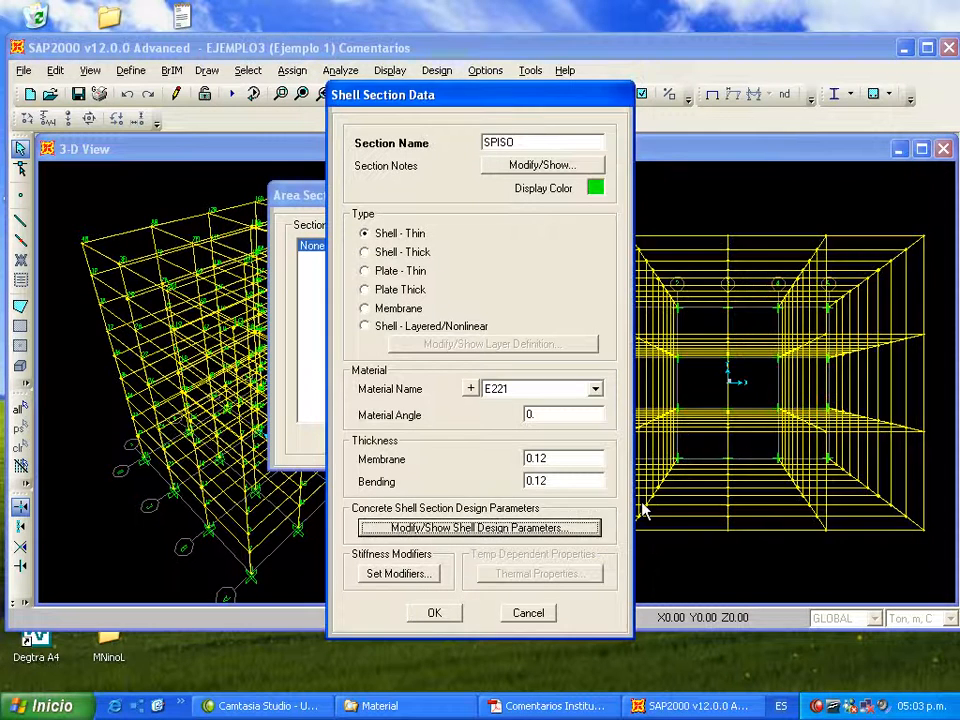
click(438, 613)
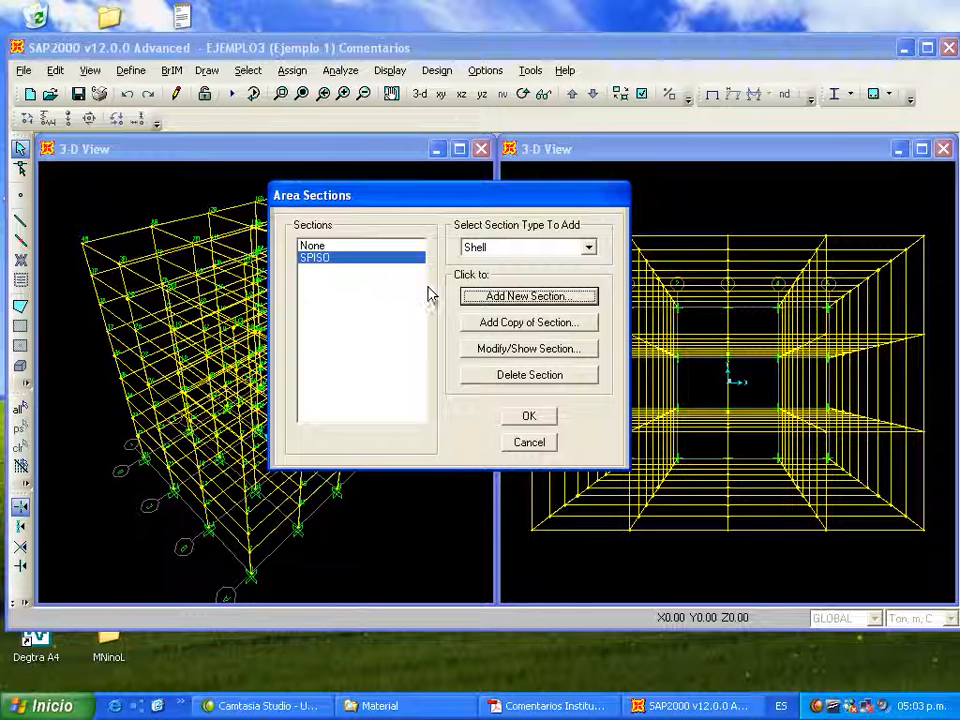
Review the stiffness modifiers of area section SPISO and accept the area section definitions
click(529, 349)
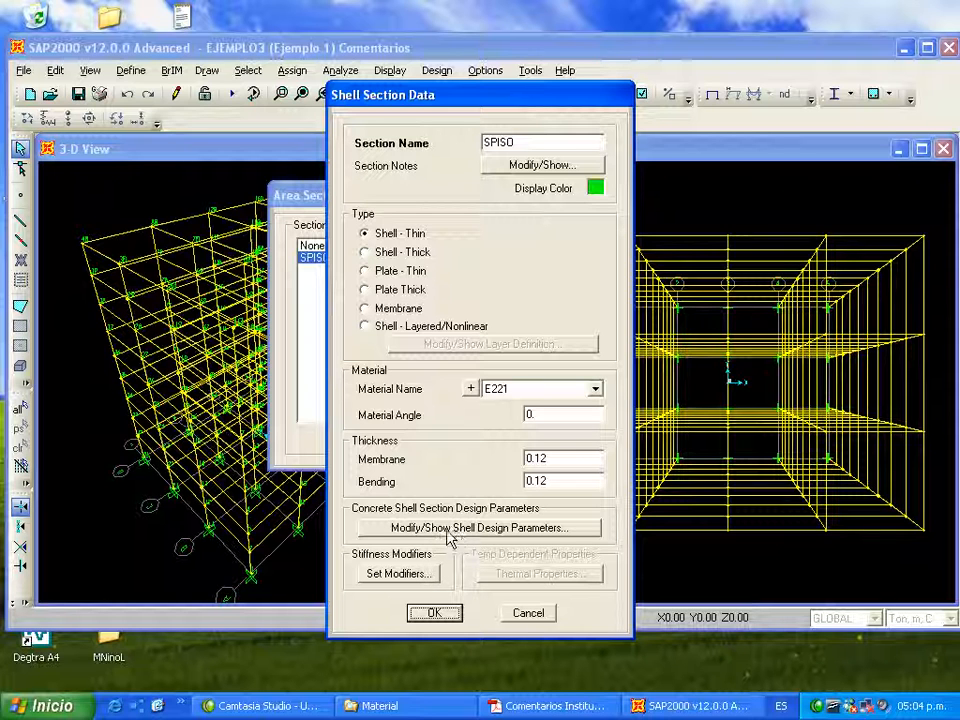
click(405, 575)
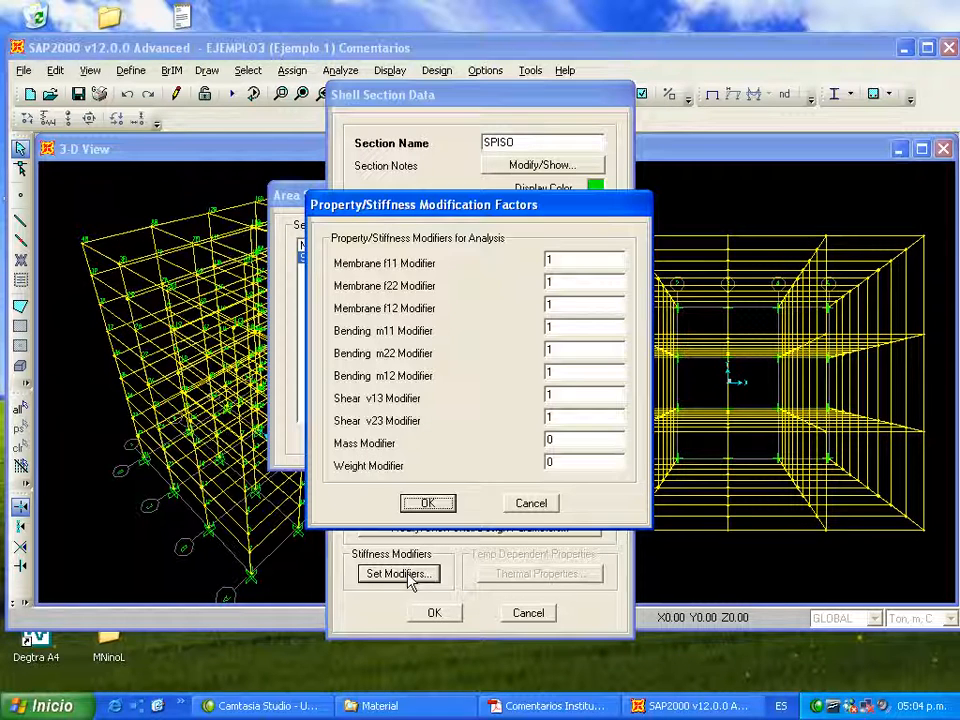
click(426, 504)
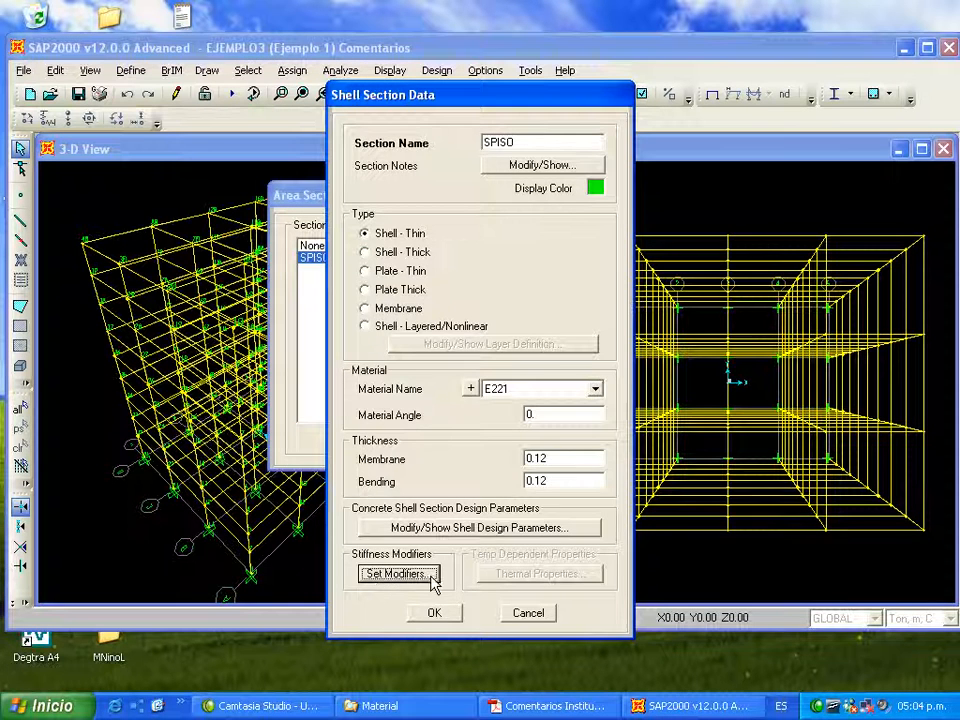
click(434, 613)
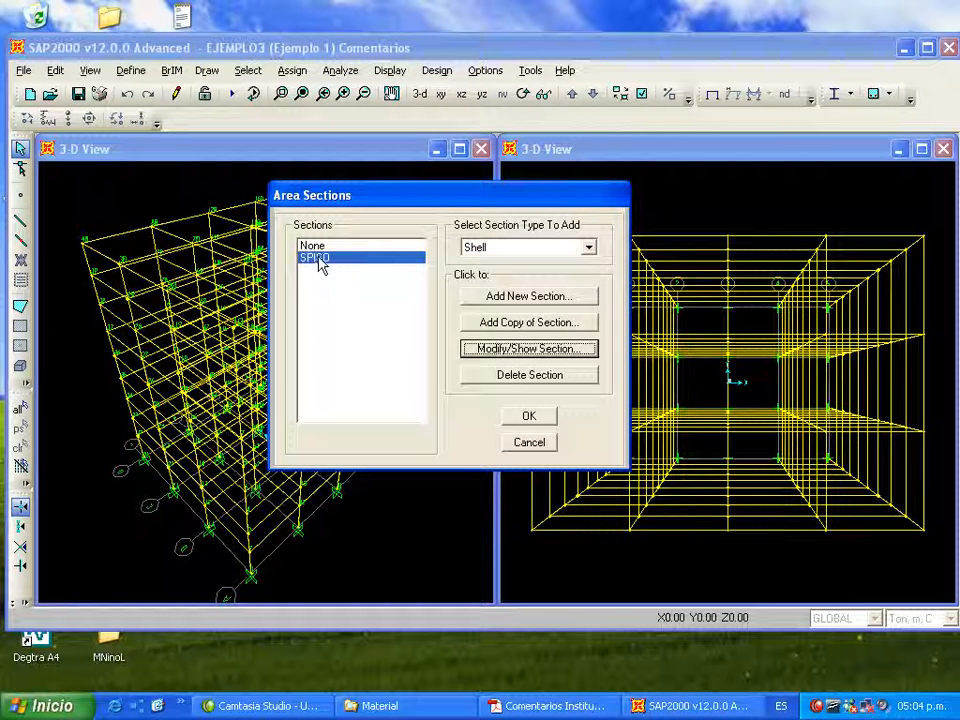
click(529, 418)
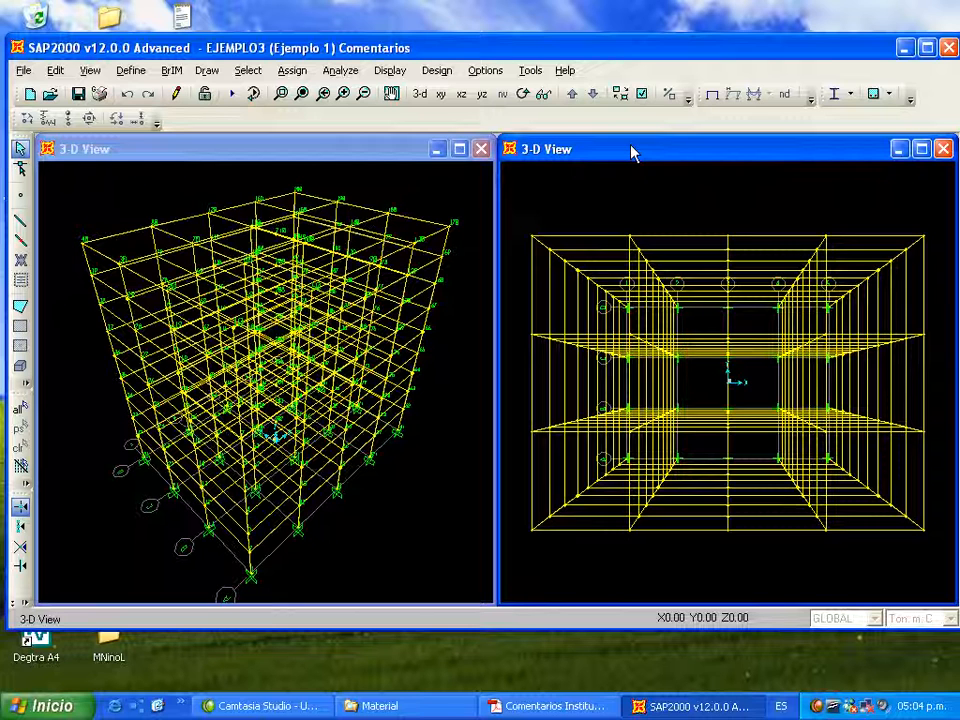
Set the second view to the X-Y plane at Z=4.5
click(440, 94)
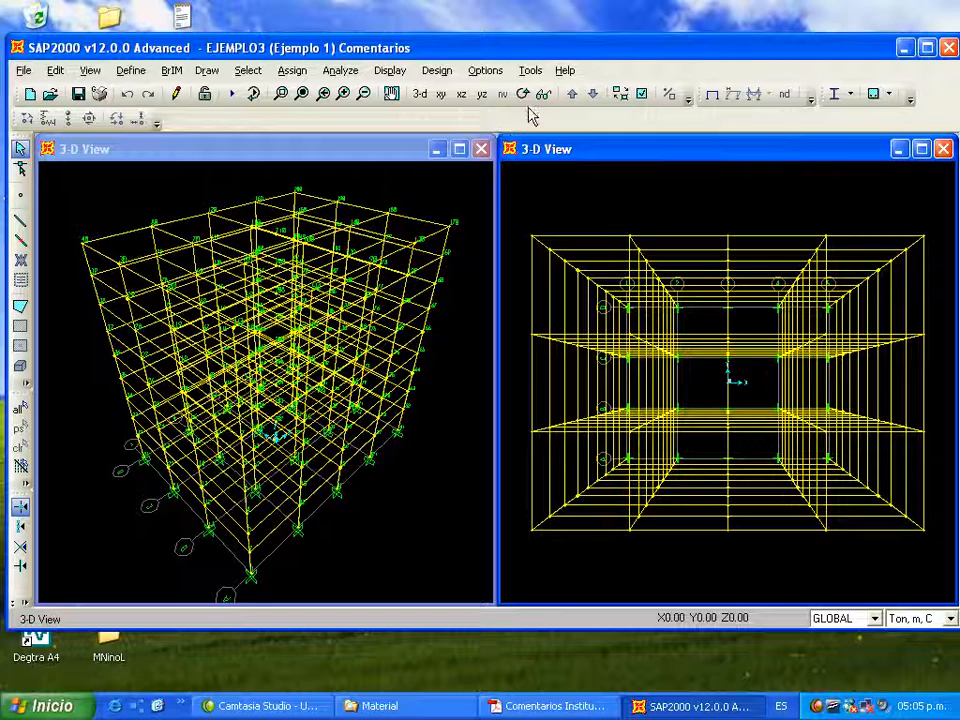
click(421, 94)
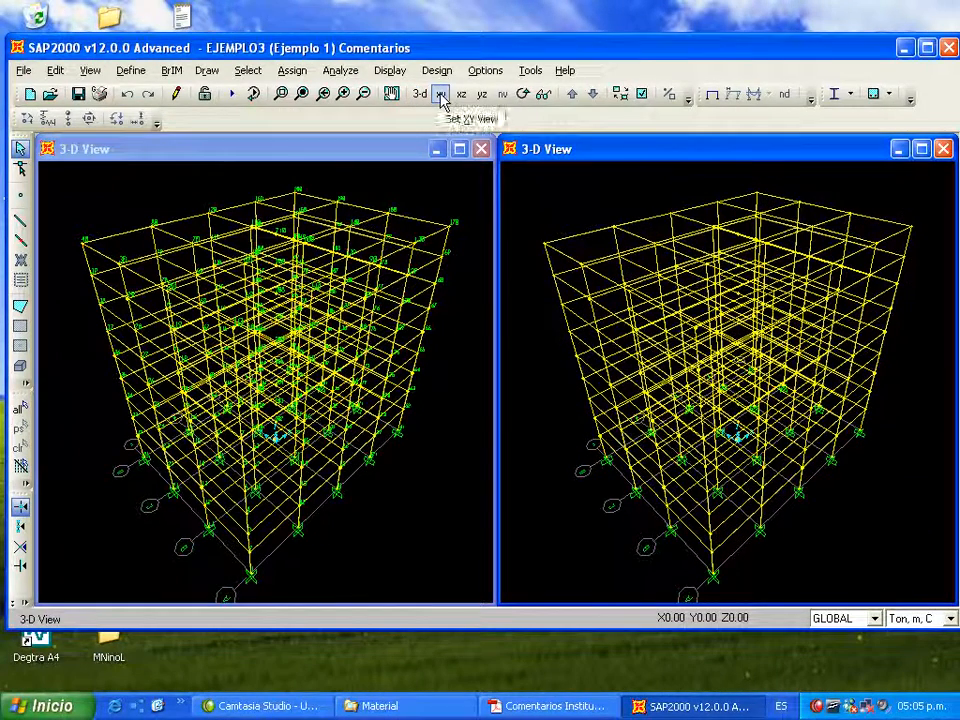
click(442, 97)
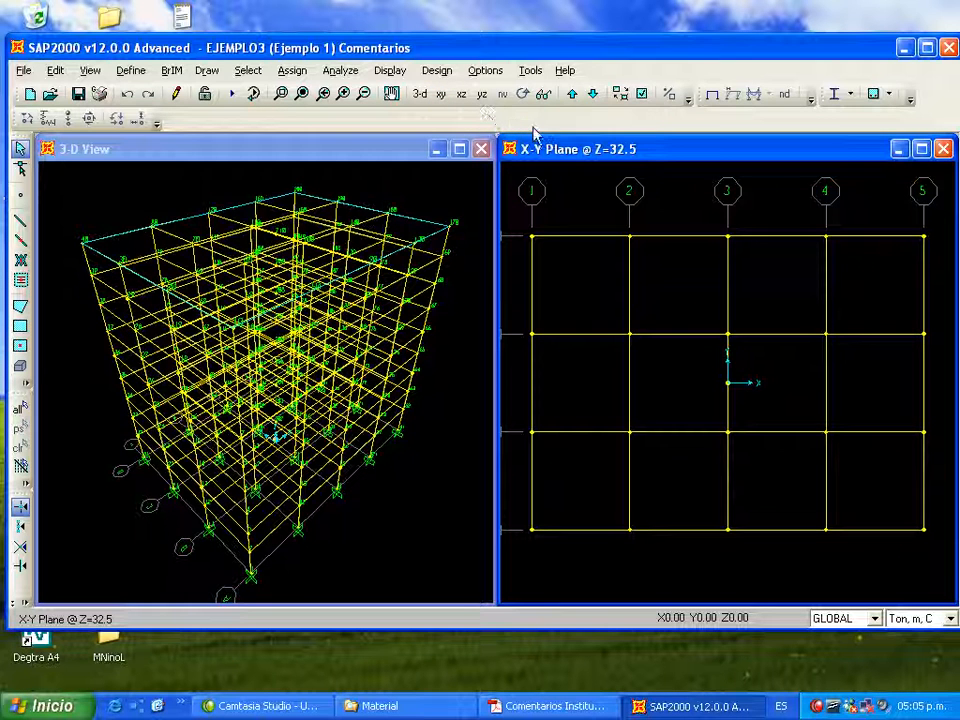
click(574, 96)
click(574, 96)
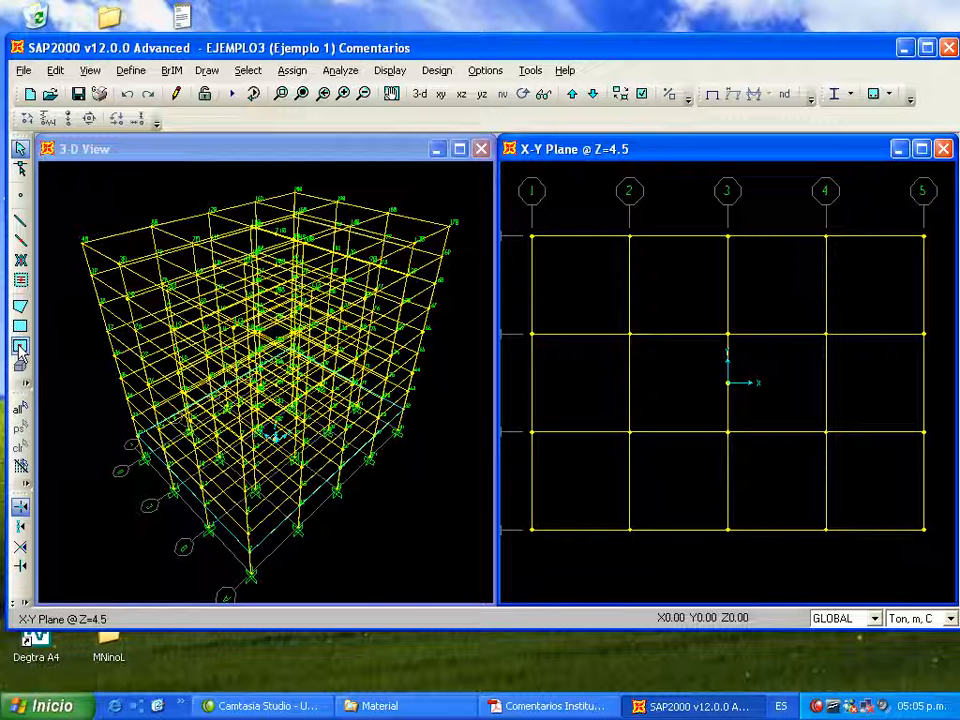
Quick-draw SPISO floor areas in the four upper-row bays between grid lines 1 and 5 at Z=4.5
click(20, 348)
drag(537, 302, 424, 253)
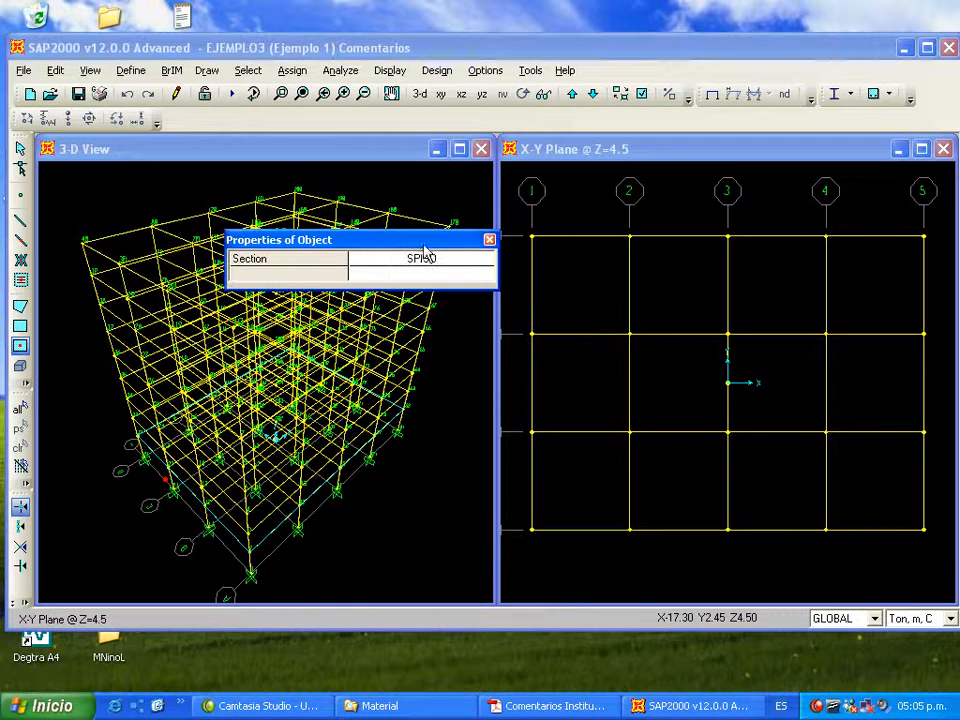
click(584, 303)
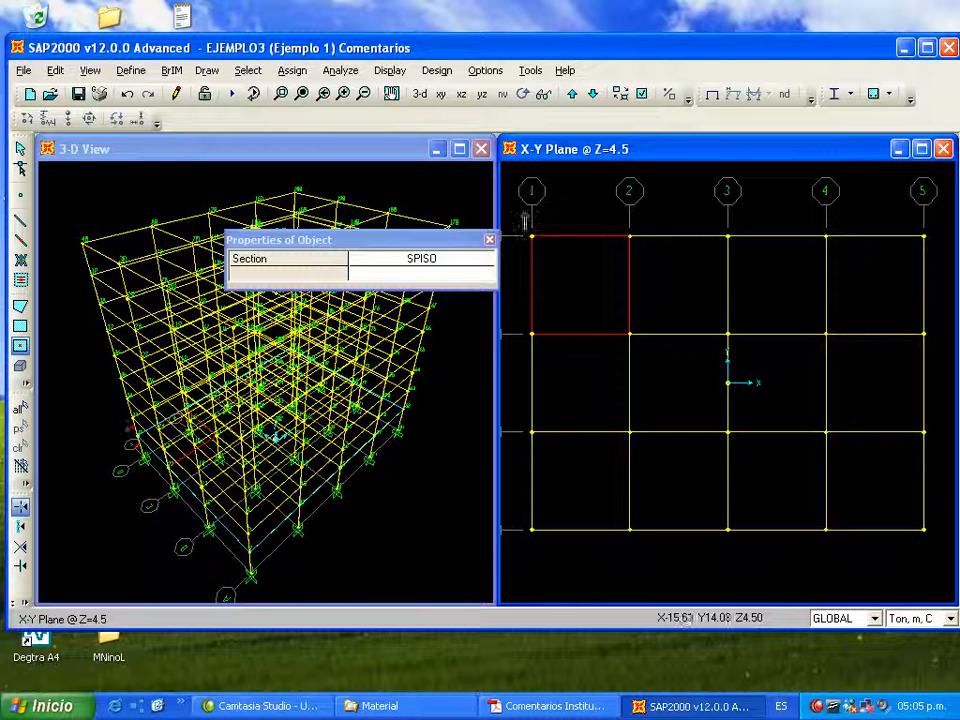
click(677, 300)
click(785, 295)
click(866, 299)
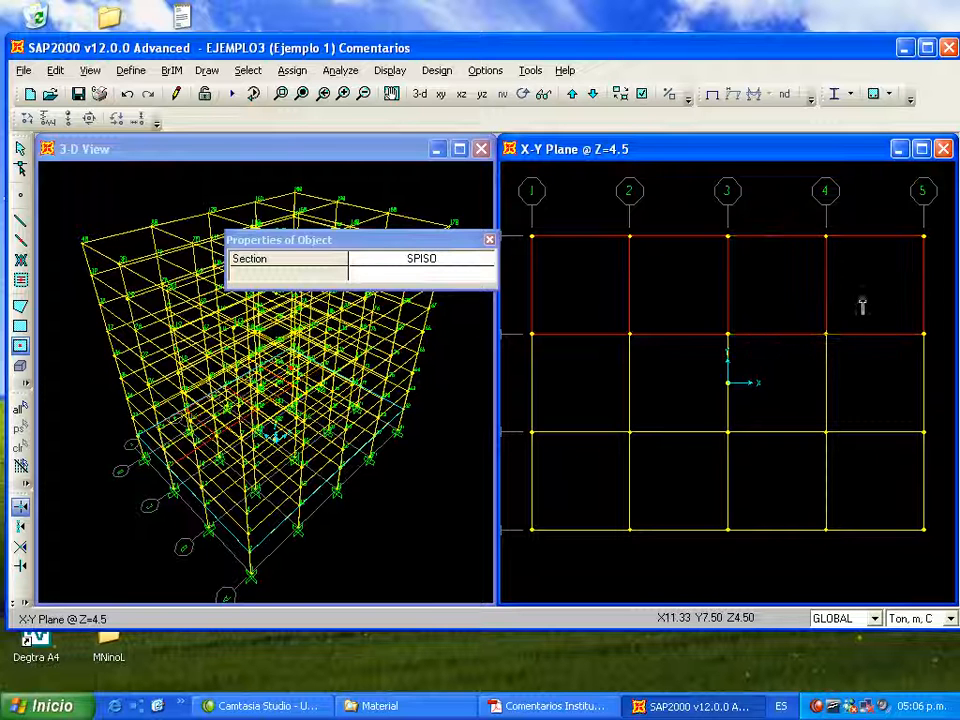
Add SPISO floor areas in the four middle-row bays between grid lines 1 and 5
click(605, 376)
click(671, 377)
click(760, 384)
click(860, 398)
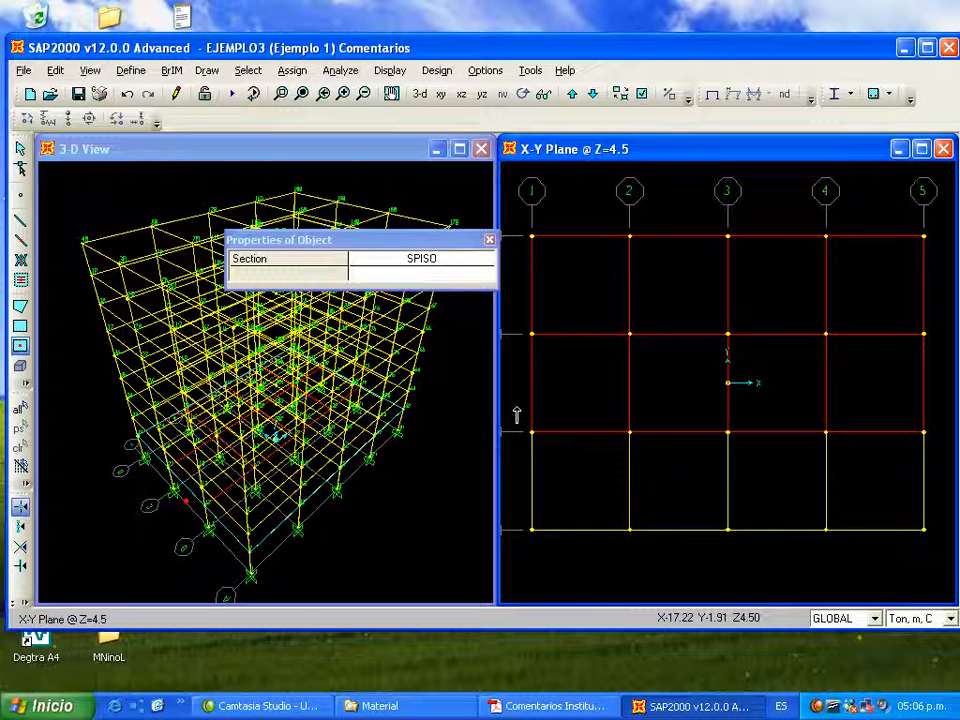
Fill all four lower-row bays with SPISO areas using one window, and leave the area drawing mode
drag(514, 402, 937, 565)
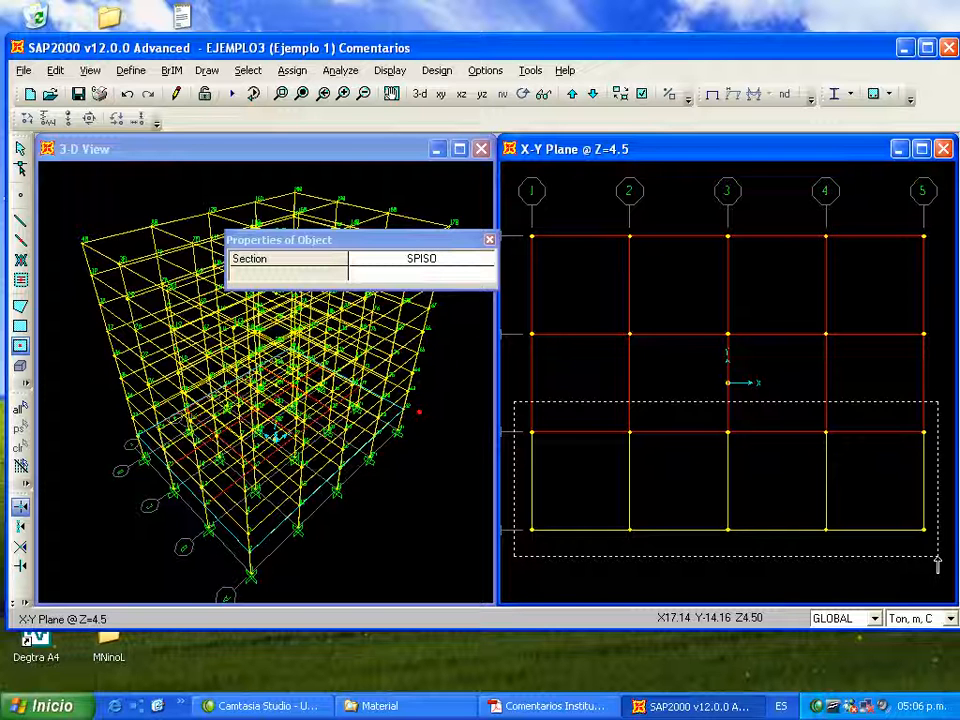
drag(937, 565, 937, 562)
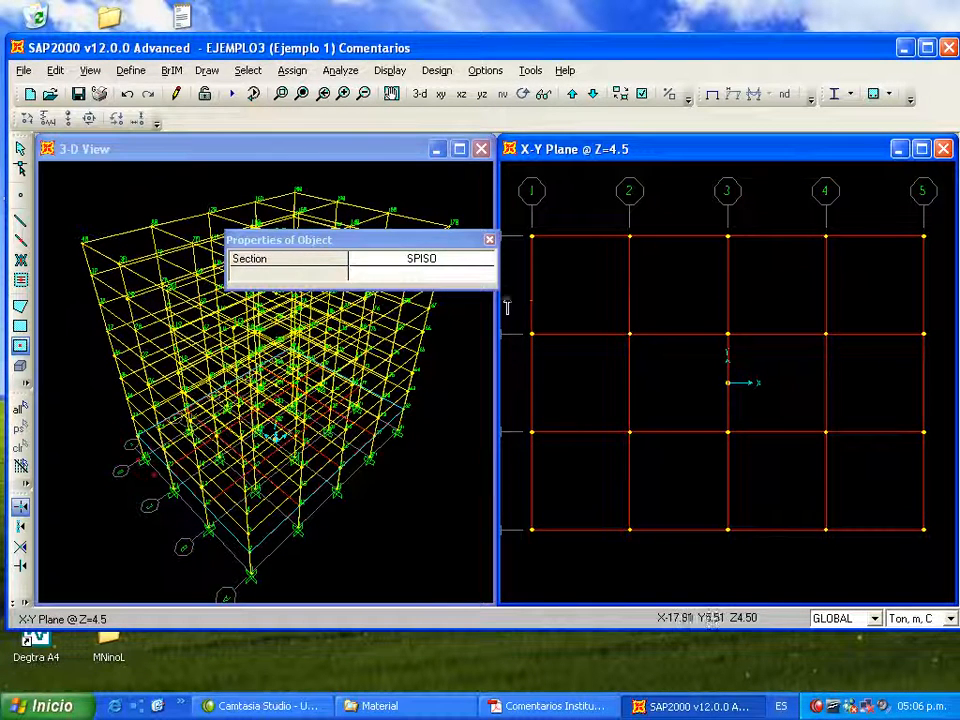
click(489, 242)
click(20, 149)
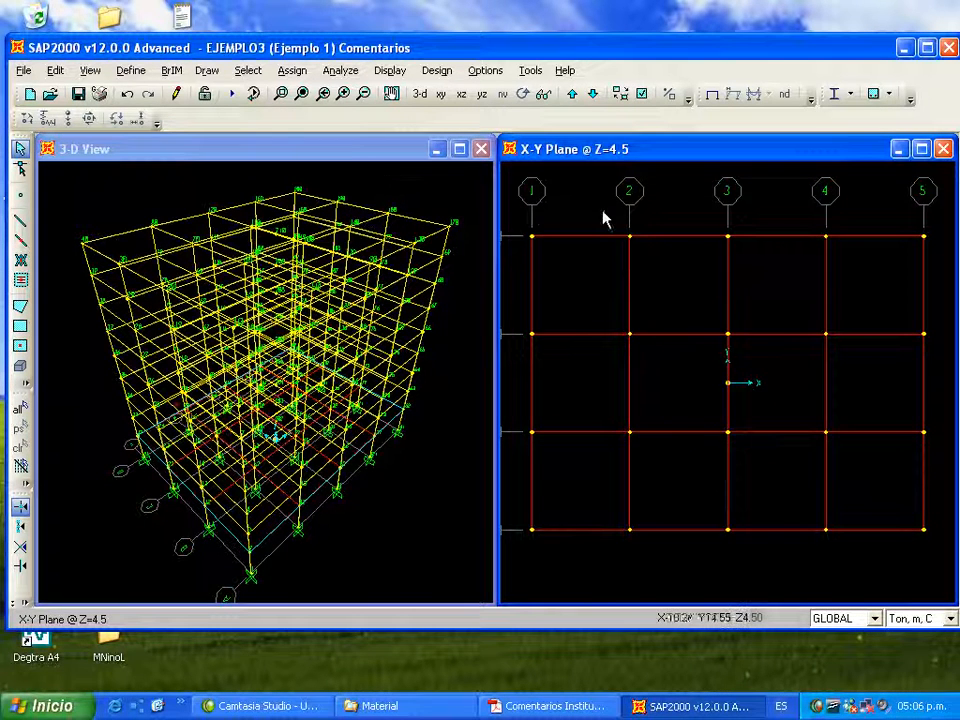
Display the area section names and area local axes in the plan view
click(642, 95)
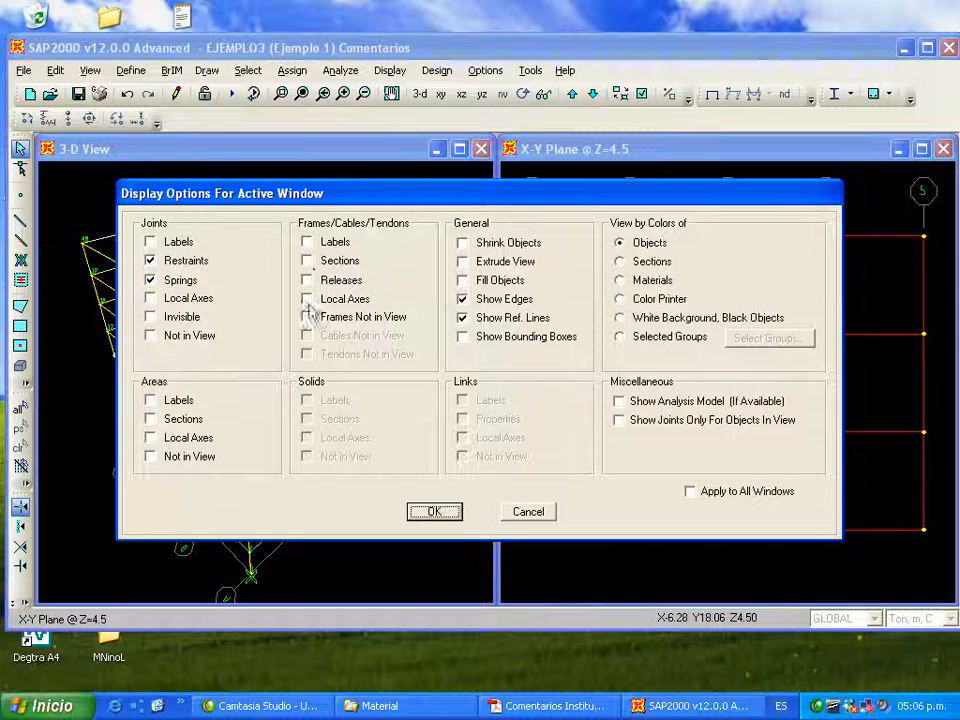
click(150, 437)
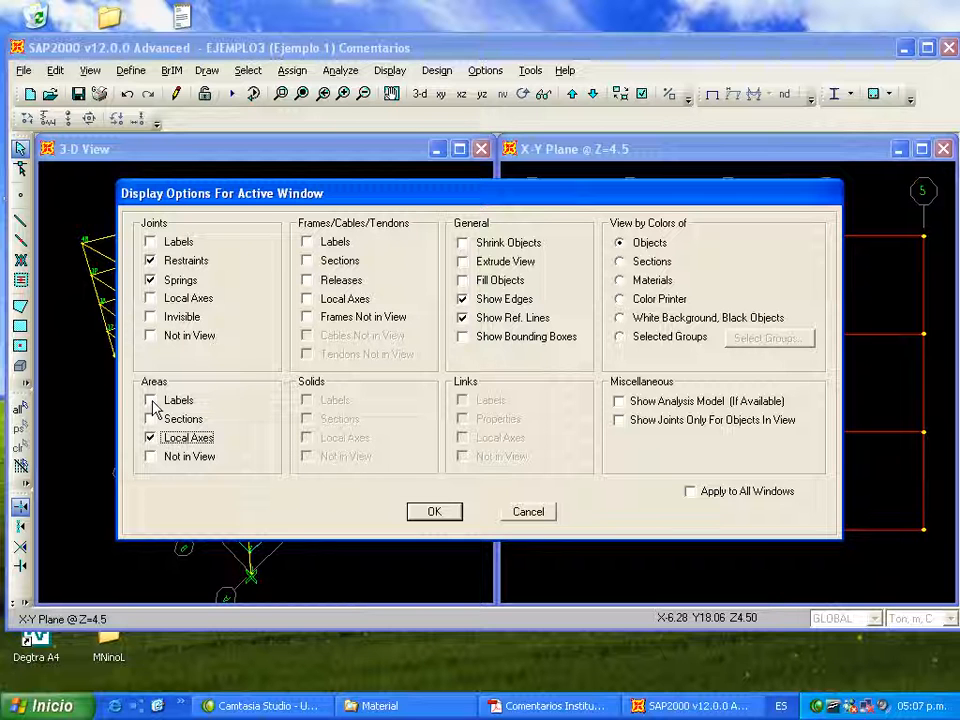
click(151, 401)
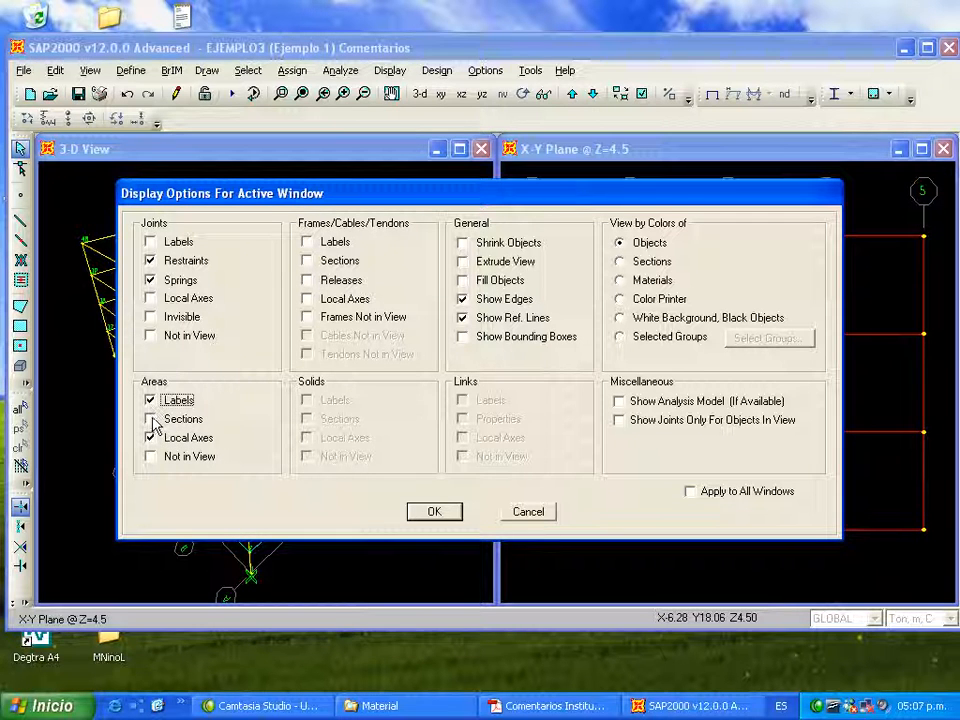
click(152, 419)
click(440, 511)
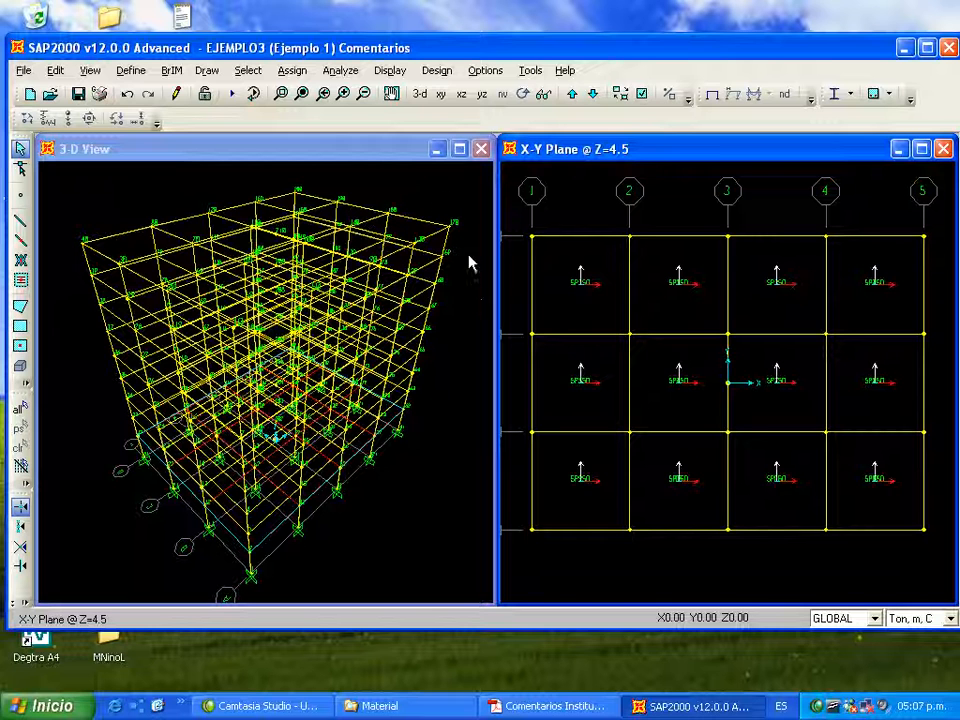
Examine the local axes of the middle-row panel between grid lines 2 and 3 up close, and restore the full plan
click(280, 93)
drag(628, 339, 735, 414)
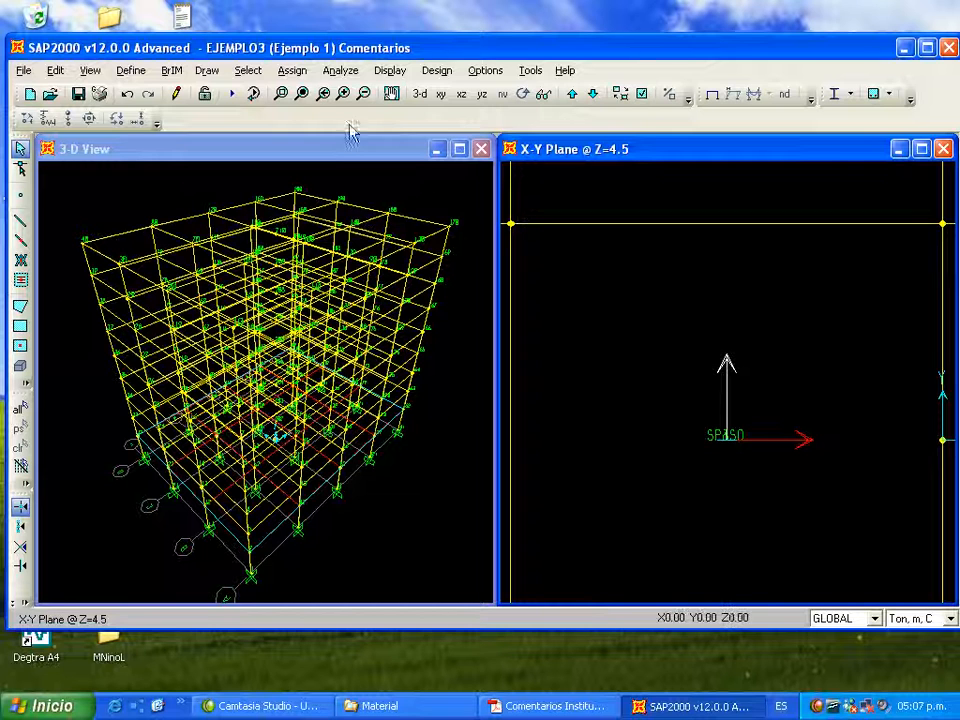
click(301, 94)
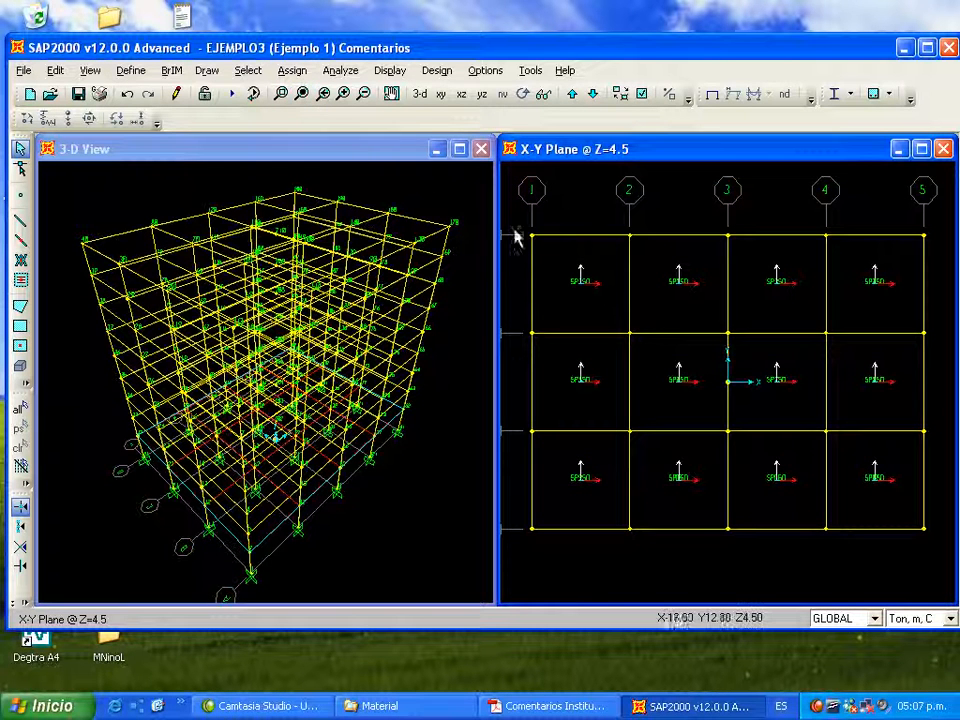
Inspect the assignments, corner point locations and loads of the middle-row floor panel between grid lines 2 and 3
click(662, 383)
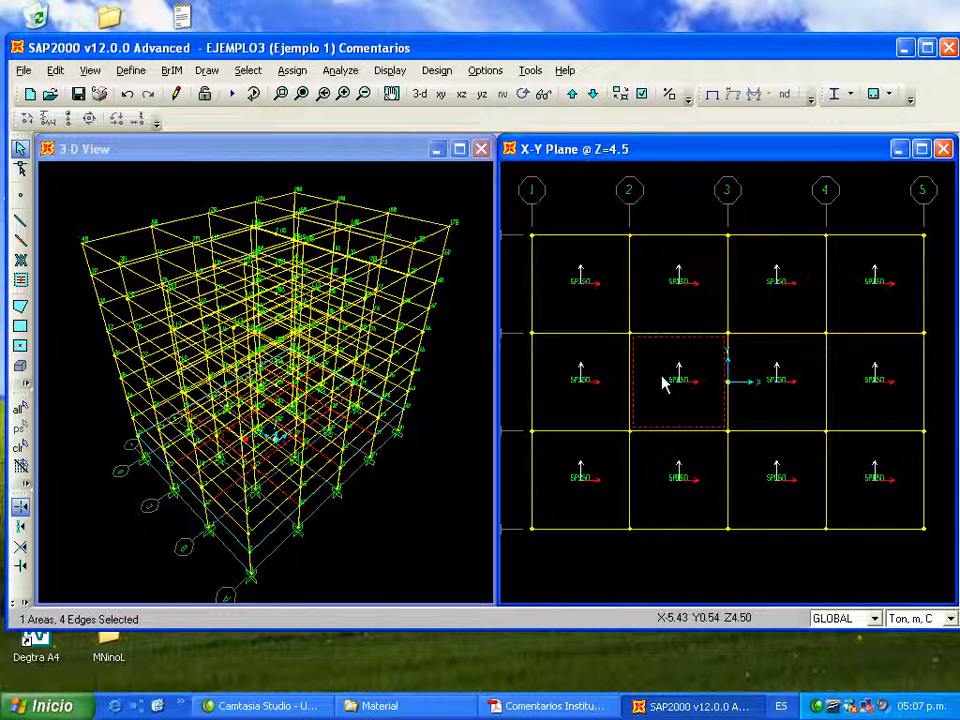
right_click(662, 383)
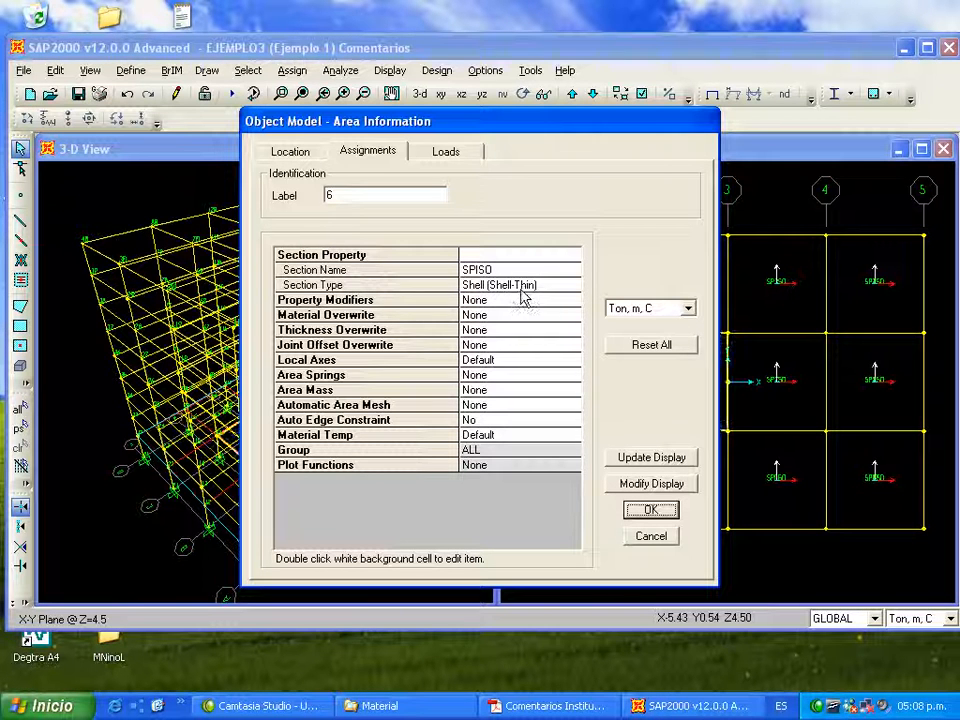
click(340, 195)
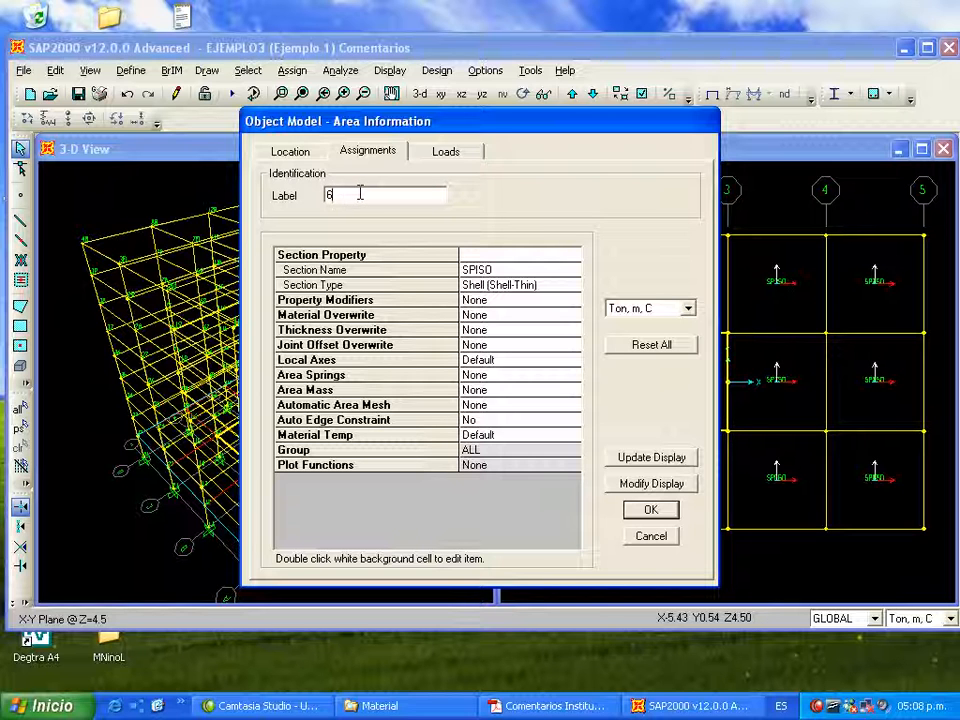
click(292, 153)
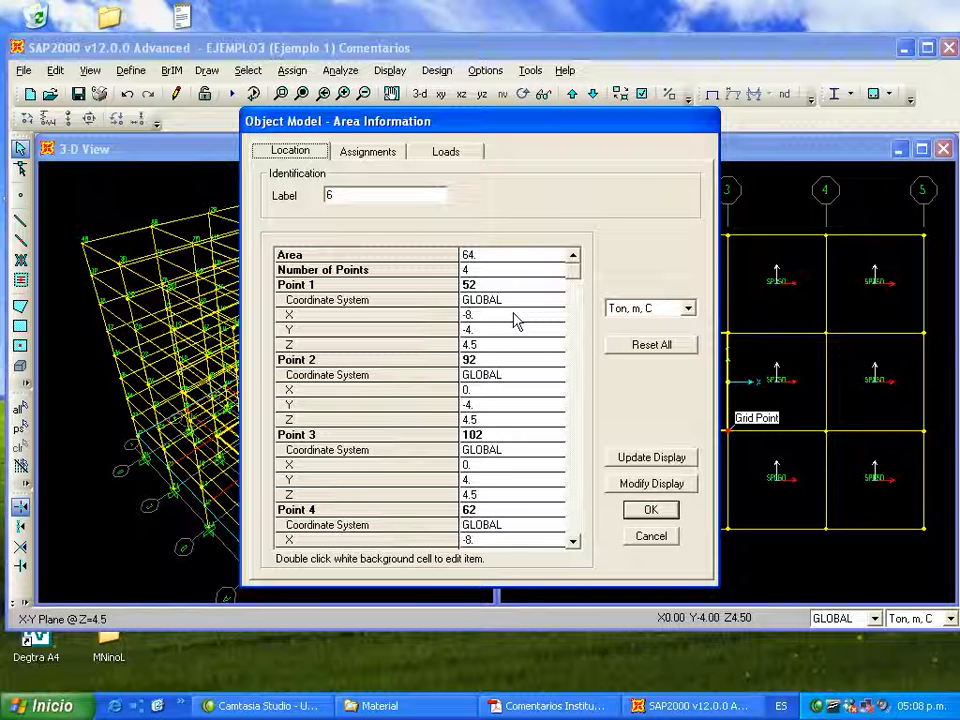
click(573, 541)
click(573, 538)
drag(573, 524, 572, 261)
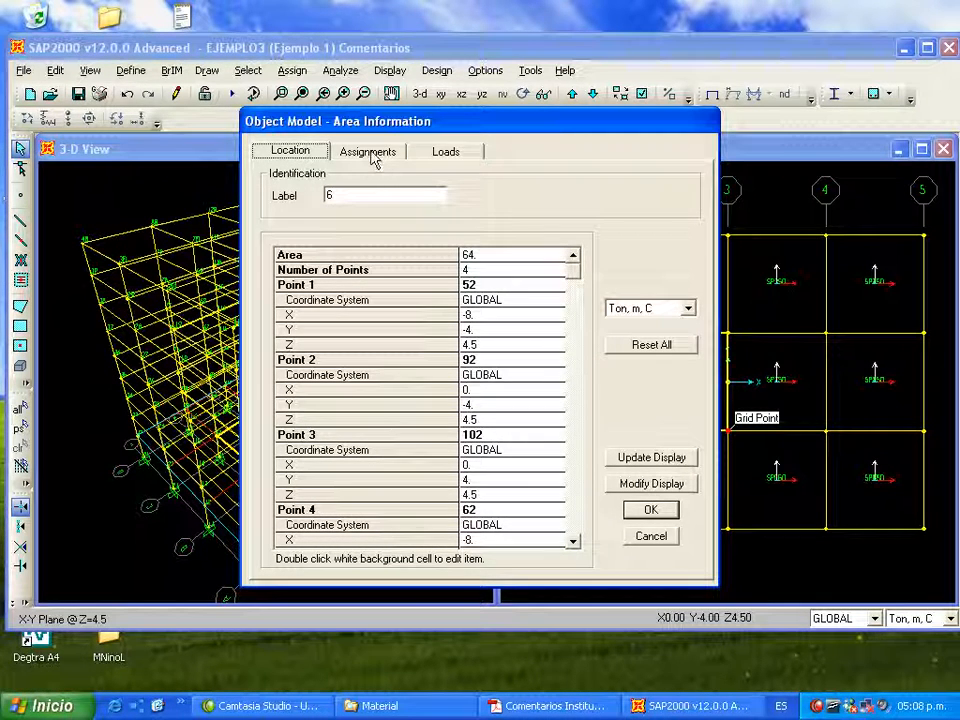
click(446, 154)
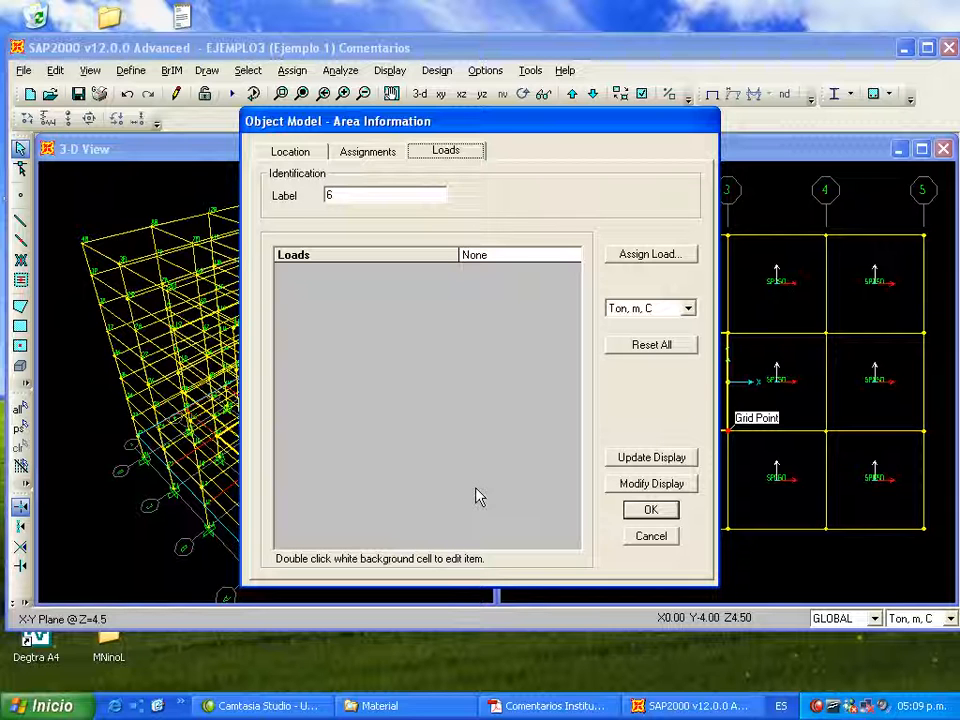
click(667, 540)
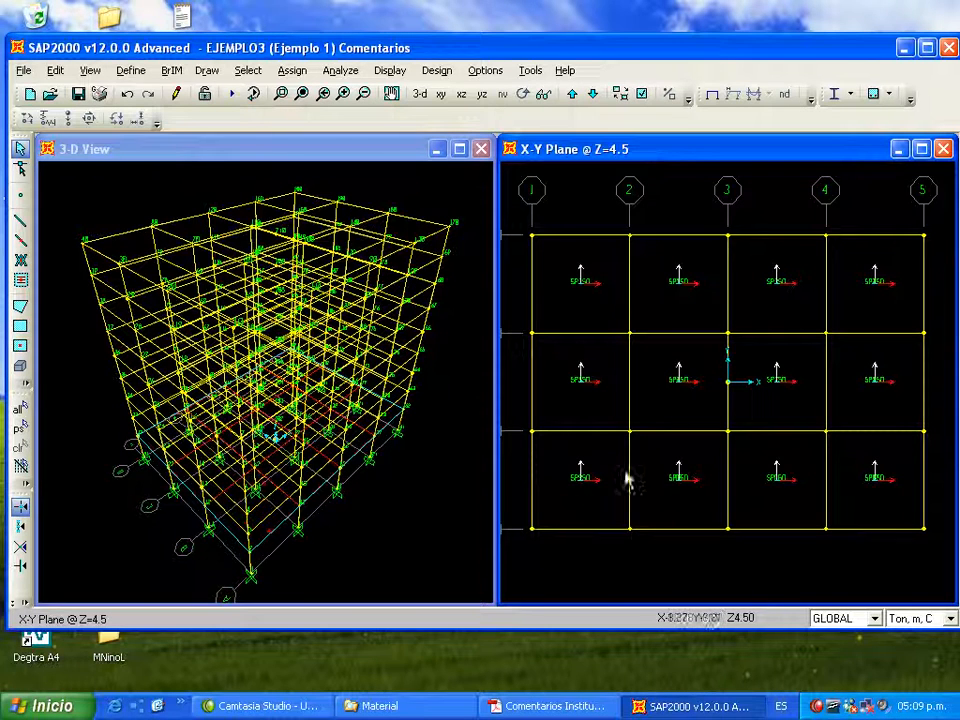
Inspect the assignments, coordinates and connectivity of the lower-row corner joint on grid line 1
click(533, 530)
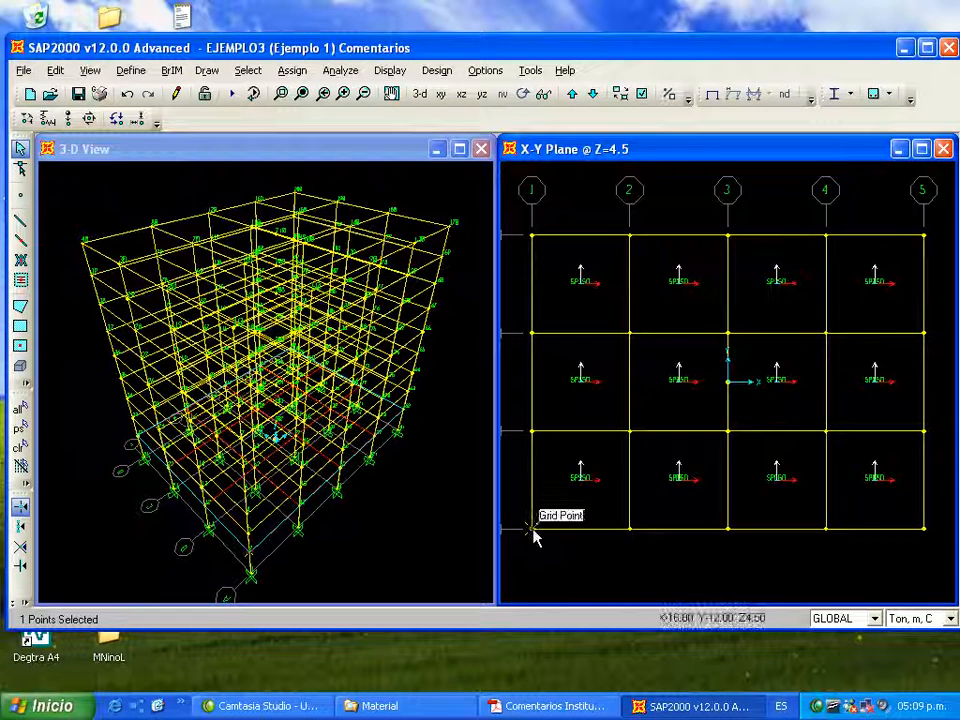
right_click(532, 530)
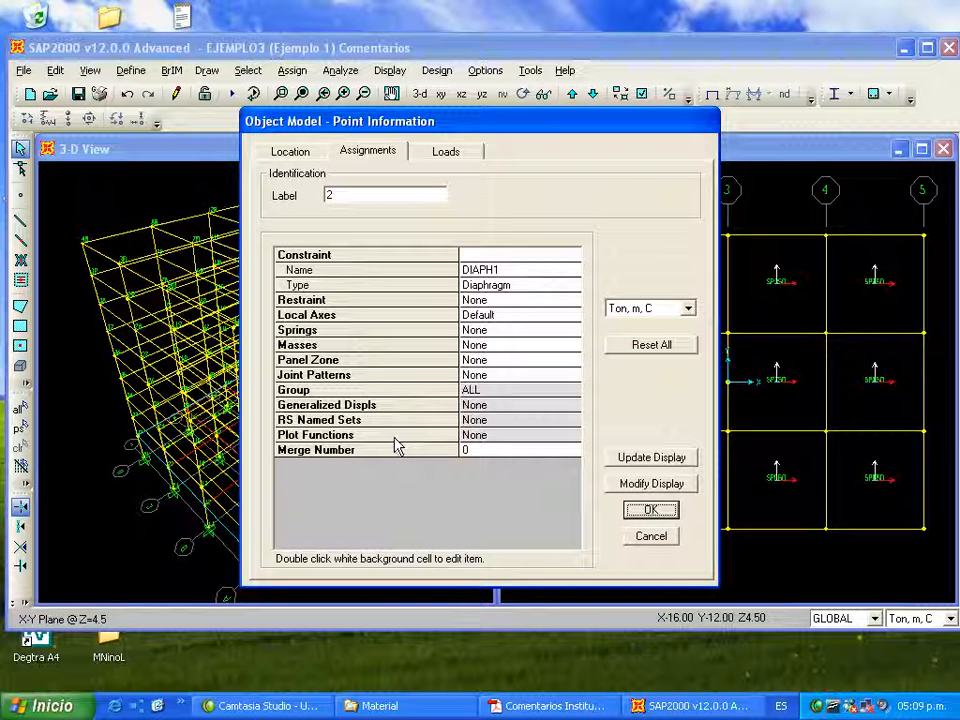
click(296, 155)
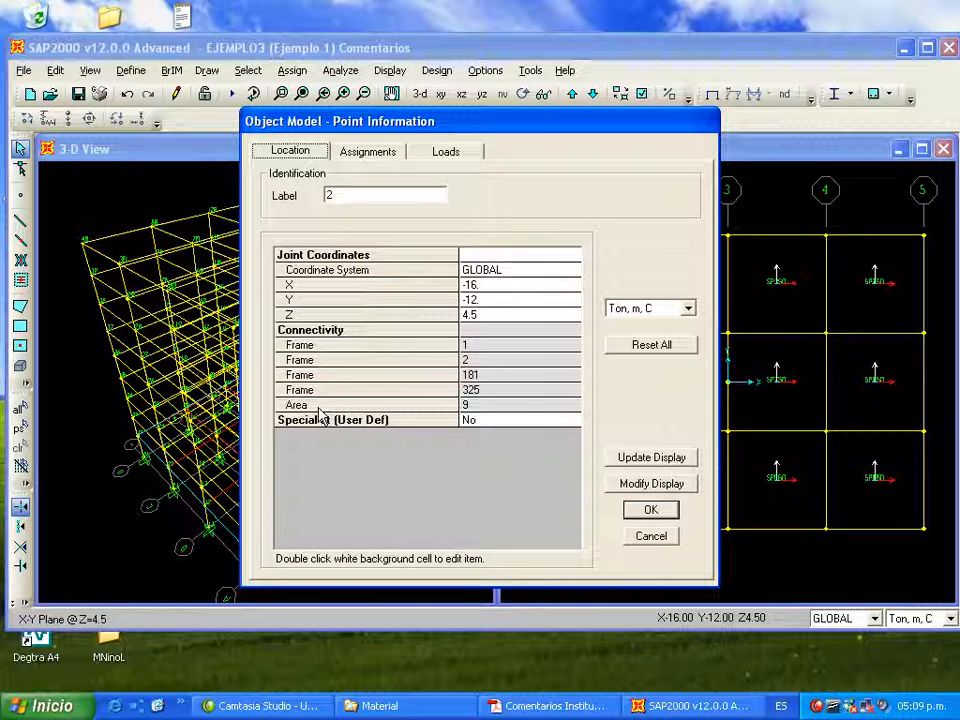
click(640, 537)
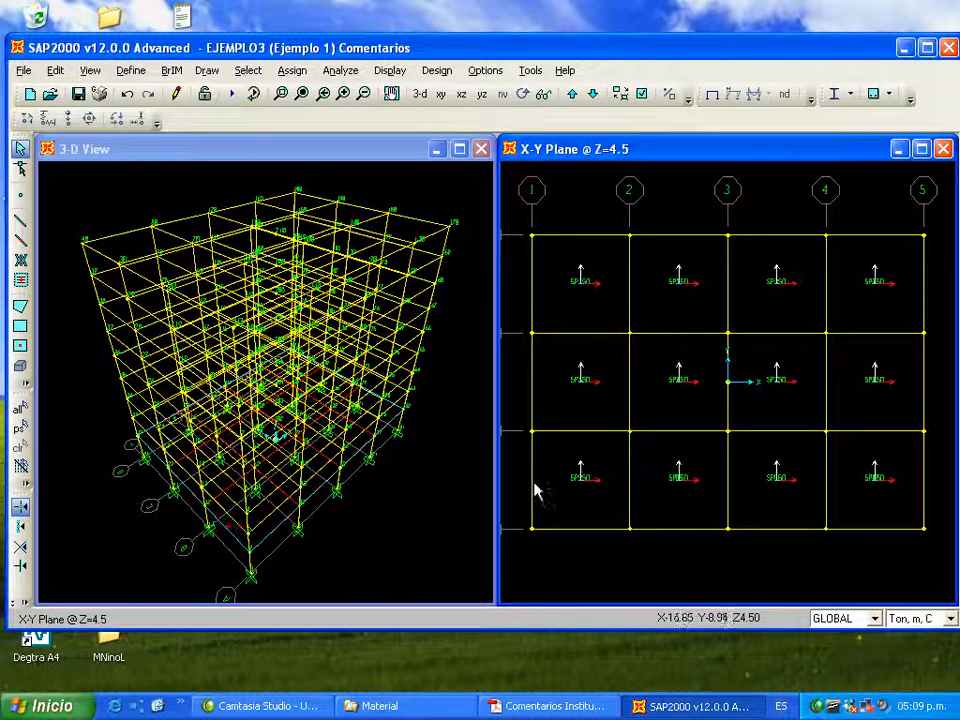
Display objects filled in the 3-D view, and make the Z=4.5 plan view active again
click(308, 152)
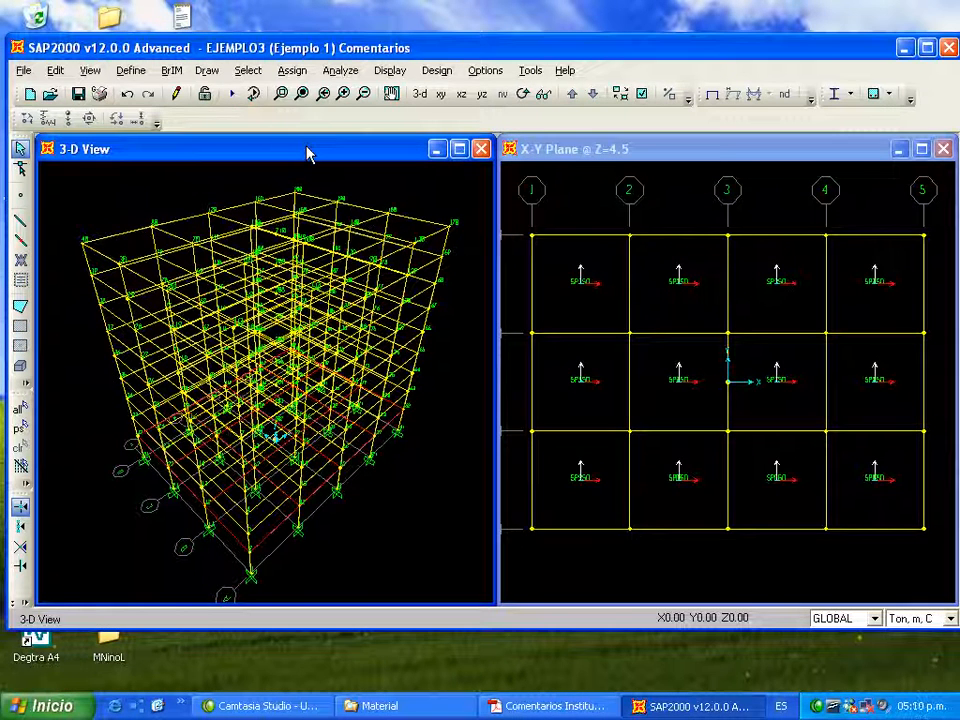
click(642, 96)
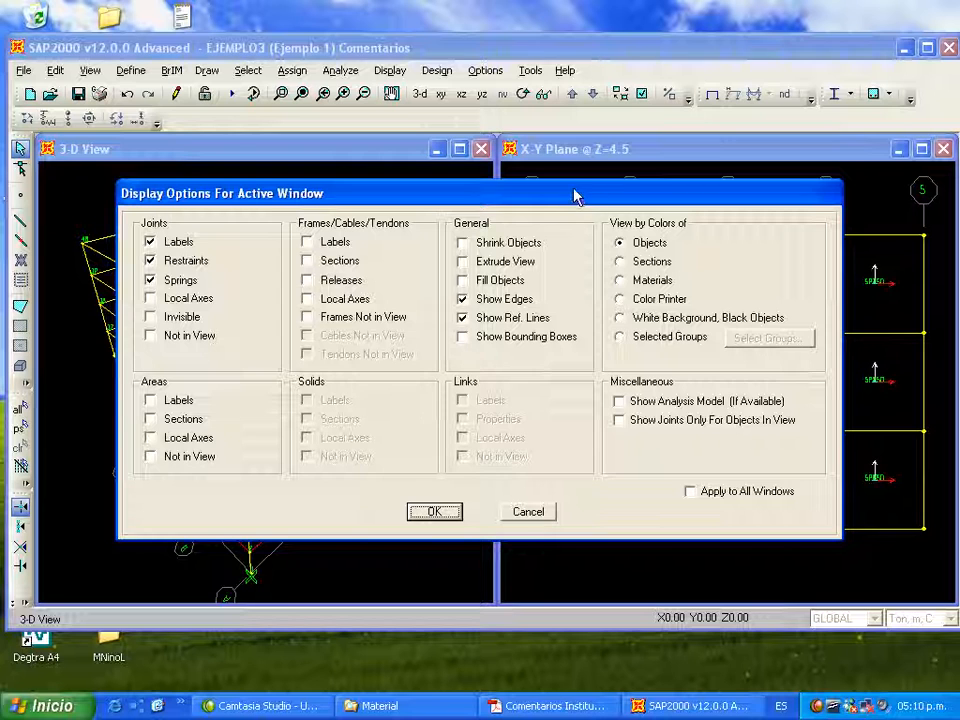
drag(576, 197, 634, 192)
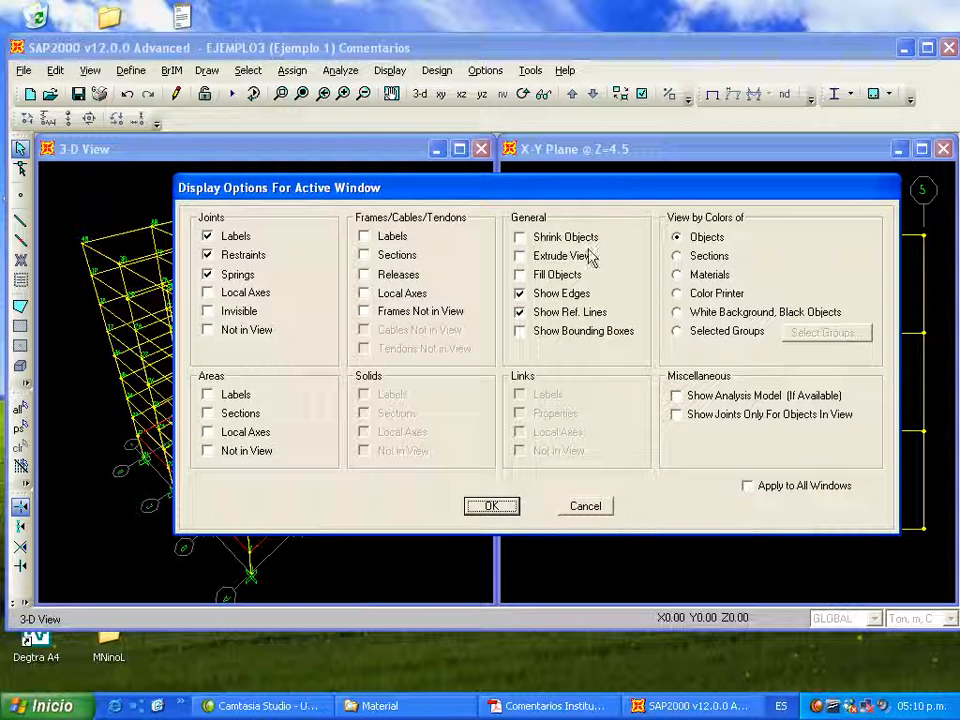
click(523, 278)
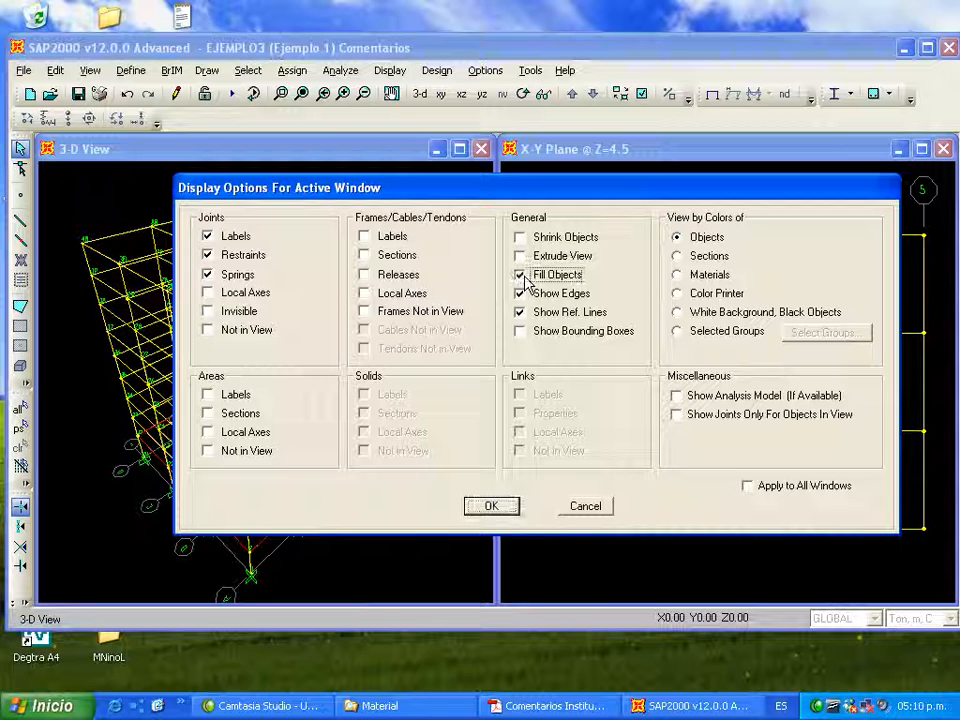
click(490, 506)
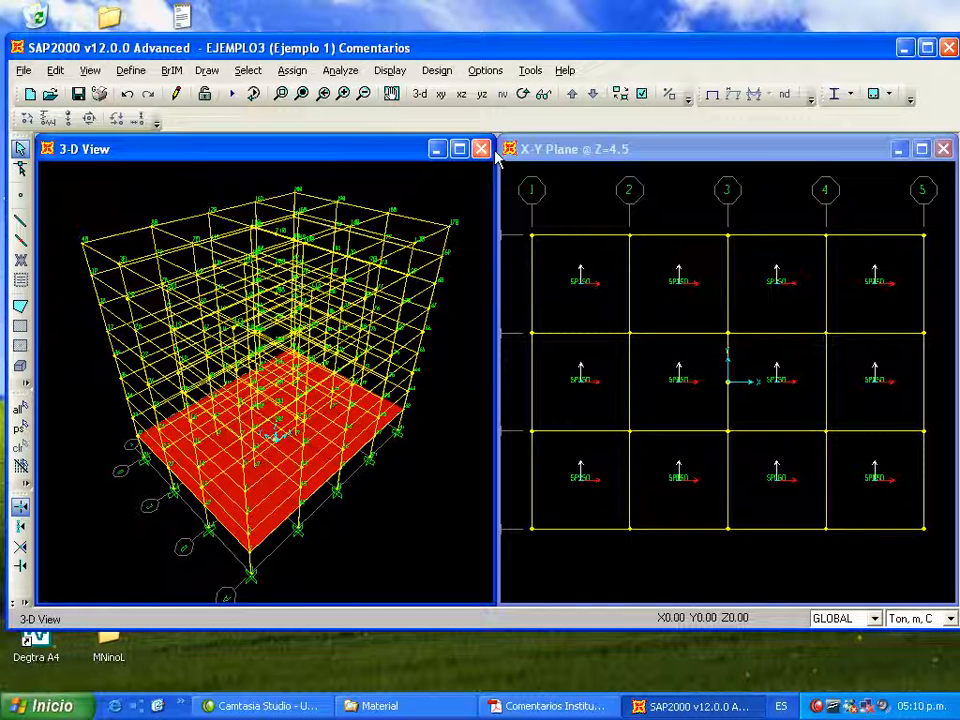
click(677, 152)
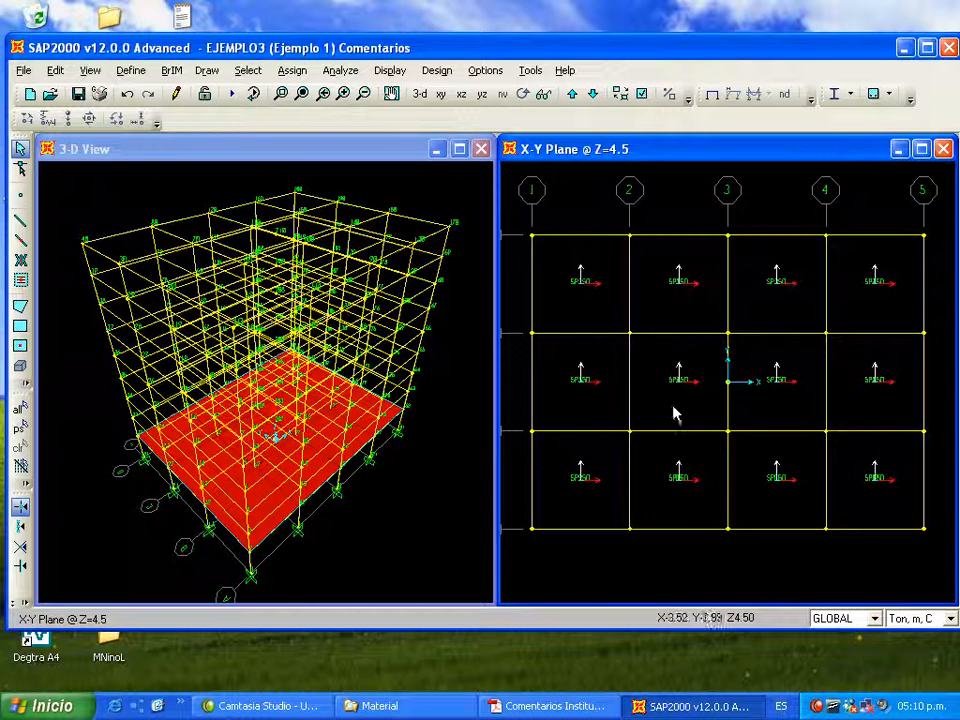
click(683, 305)
click(683, 305)
click(797, 300)
click(853, 300)
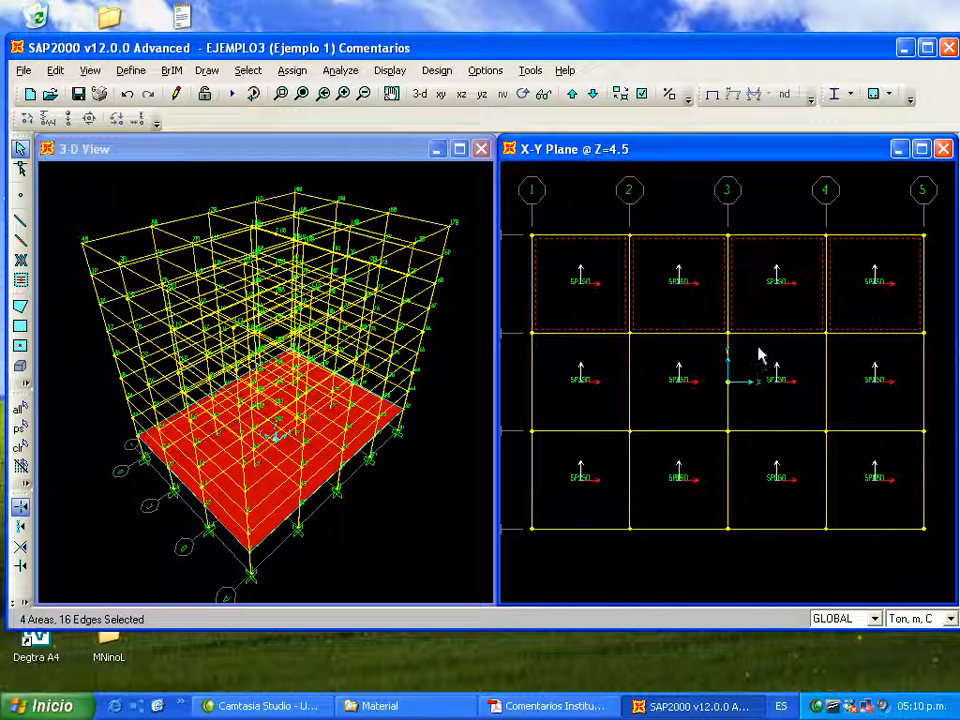
click(19, 447)
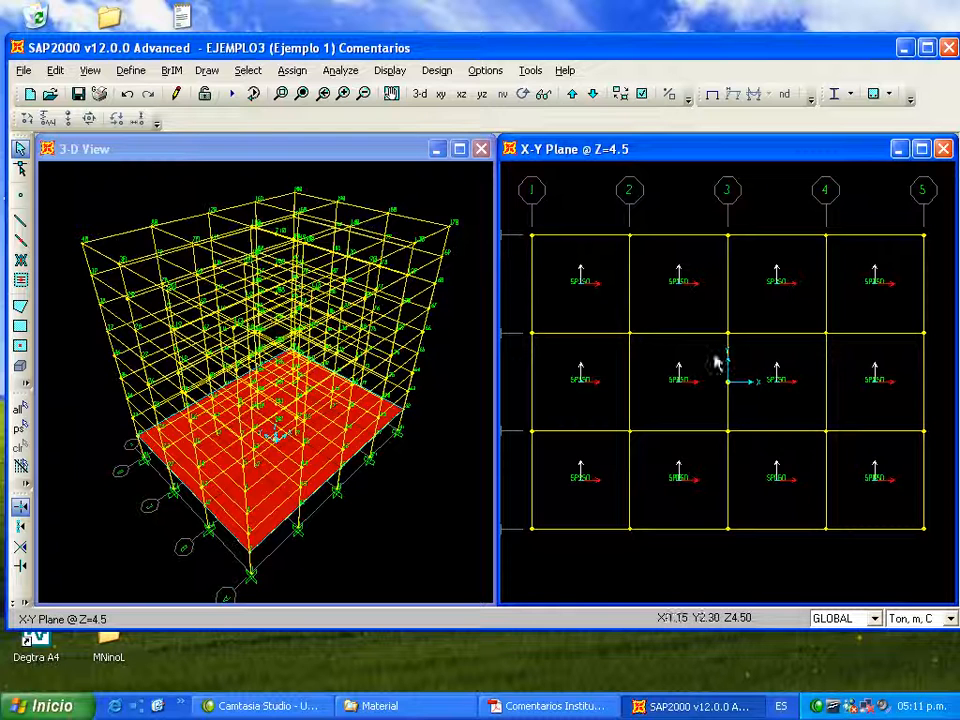
Hide the frames and make the joints invisible in the Z=4.5 plan view
click(642, 95)
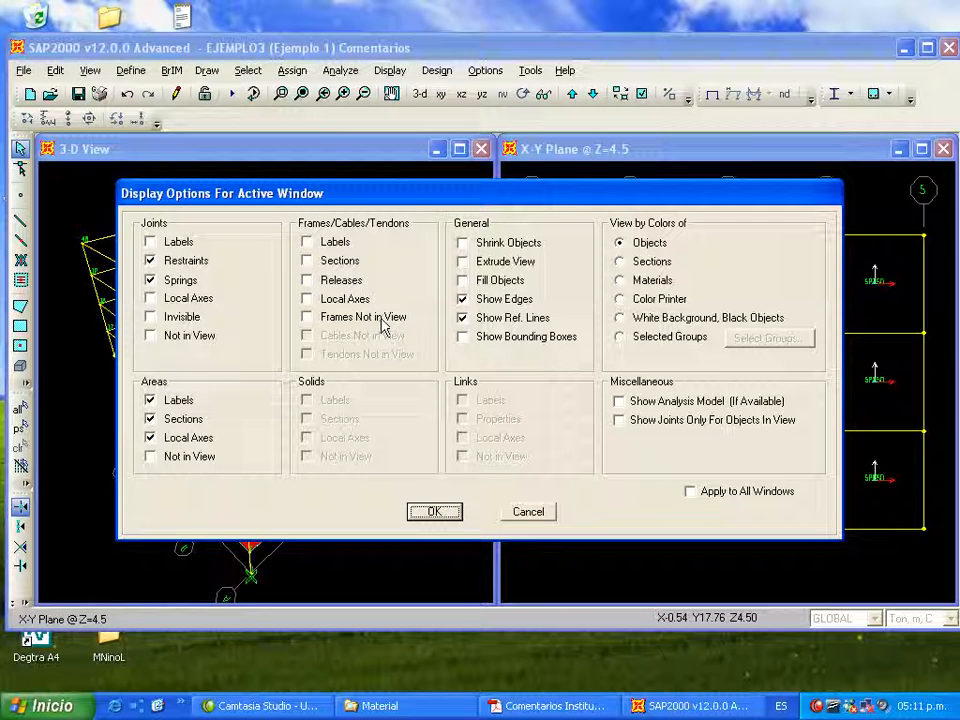
click(310, 320)
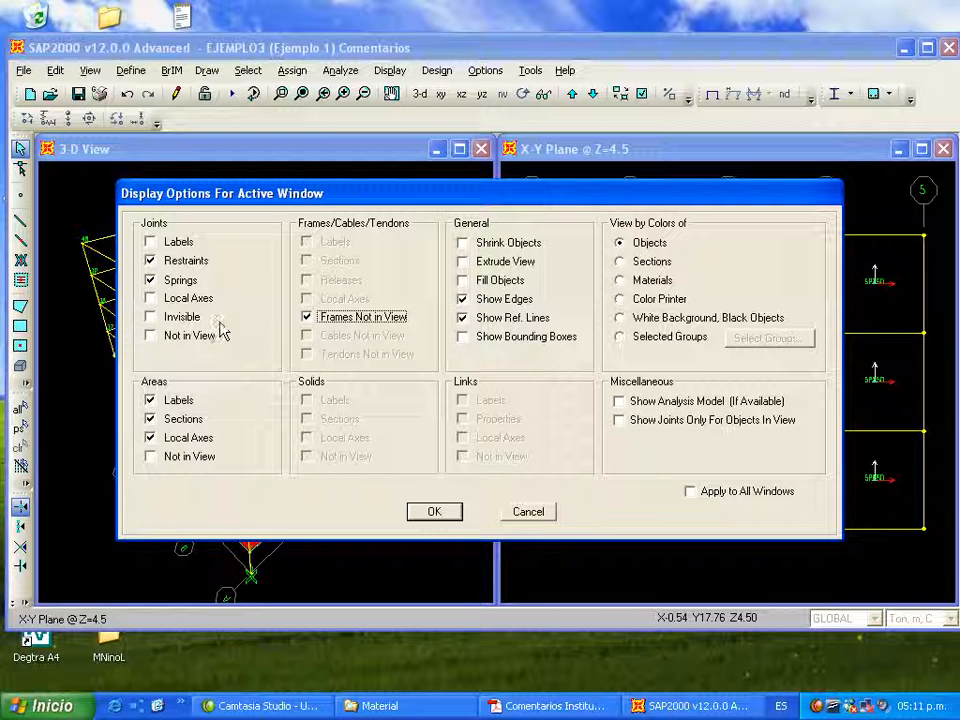
click(151, 317)
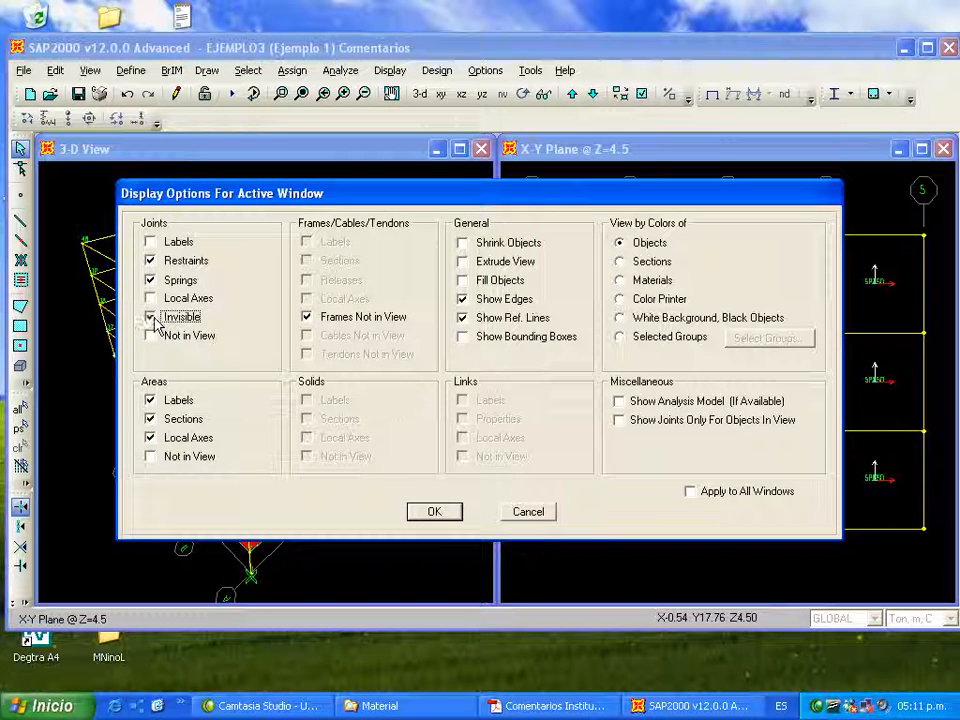
click(434, 512)
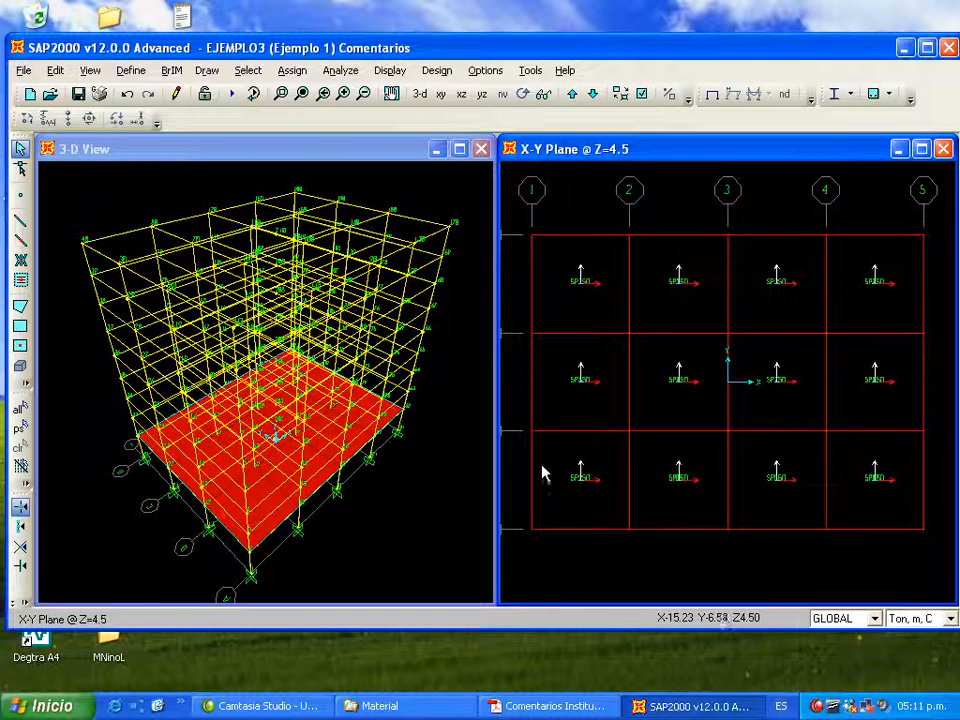
Select all the floor areas at Z=4.5 and replicate them linearly 8 times with a dz of 3.5 m
drag(516, 214, 941, 562)
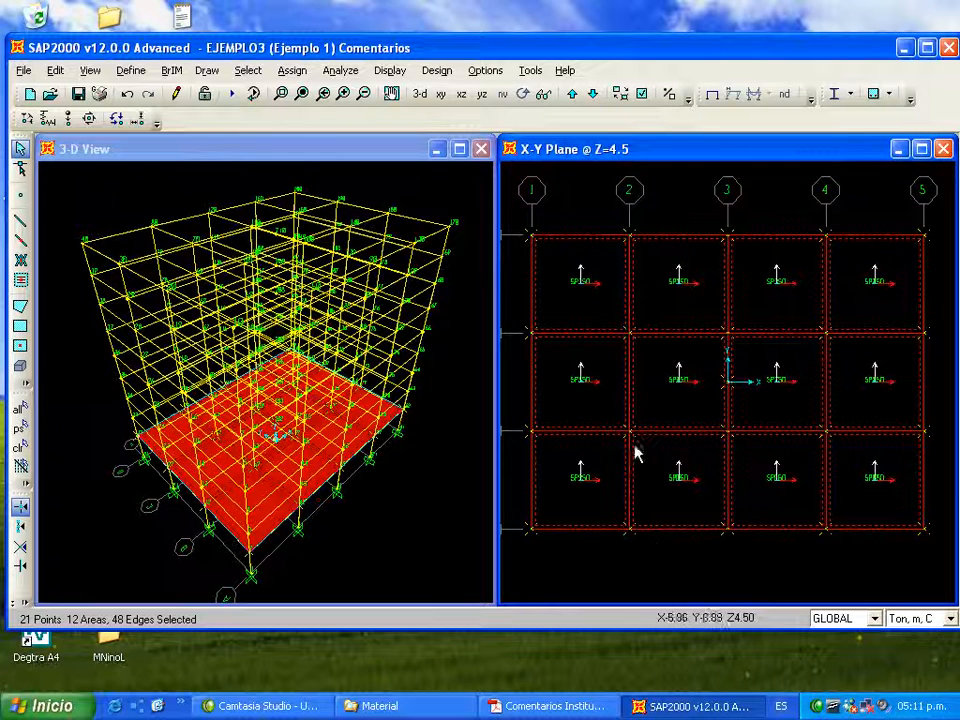
click(62, 74)
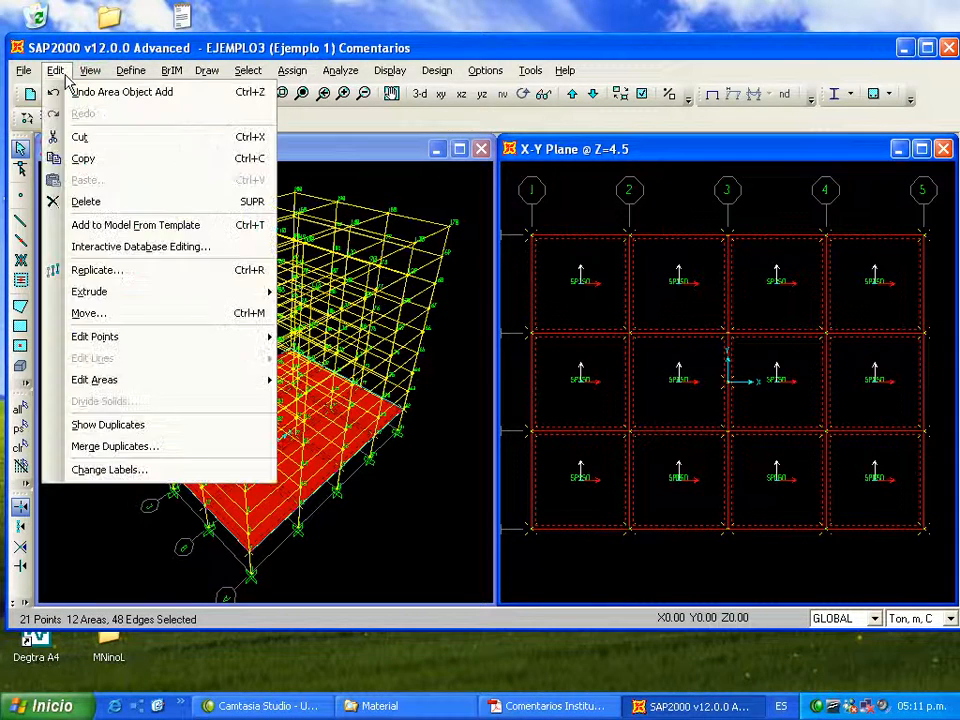
click(143, 274)
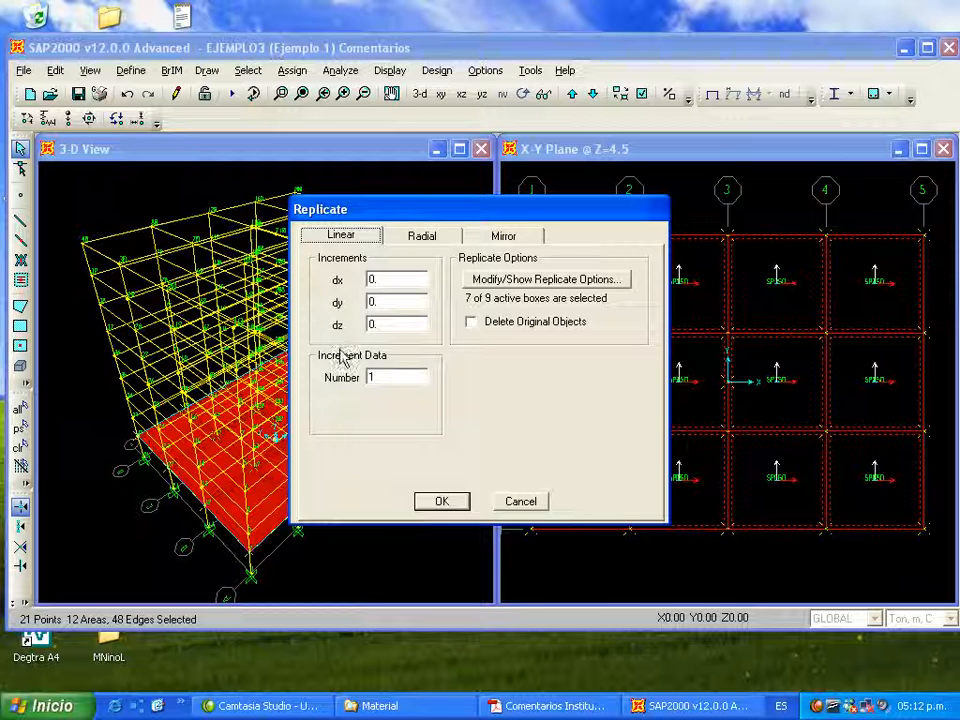
click(390, 327)
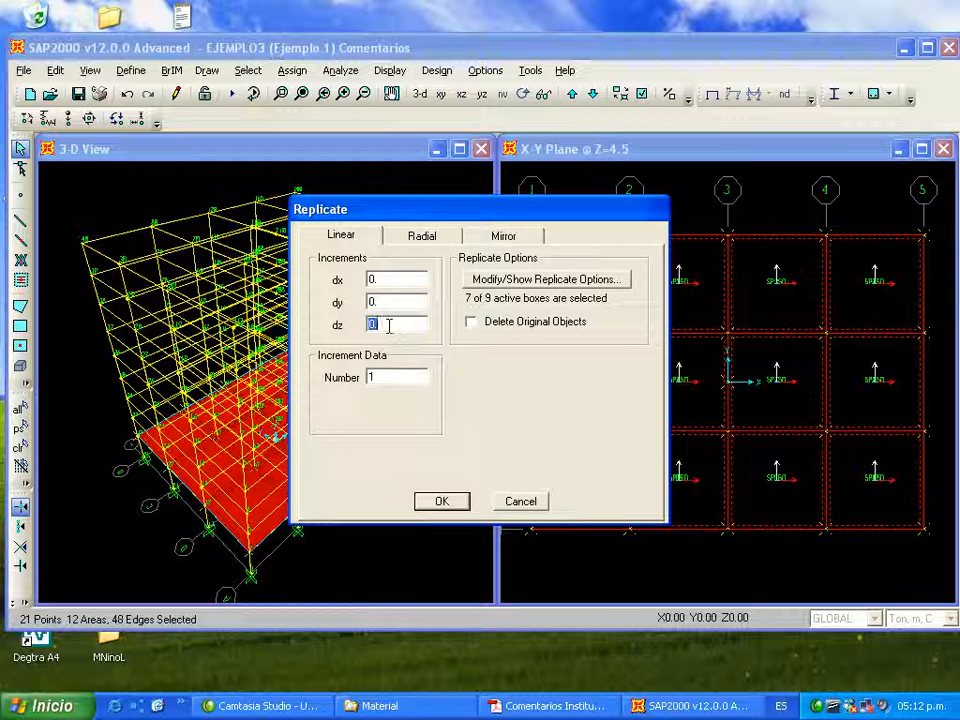
text(3)
double_click(386, 377)
text(8)
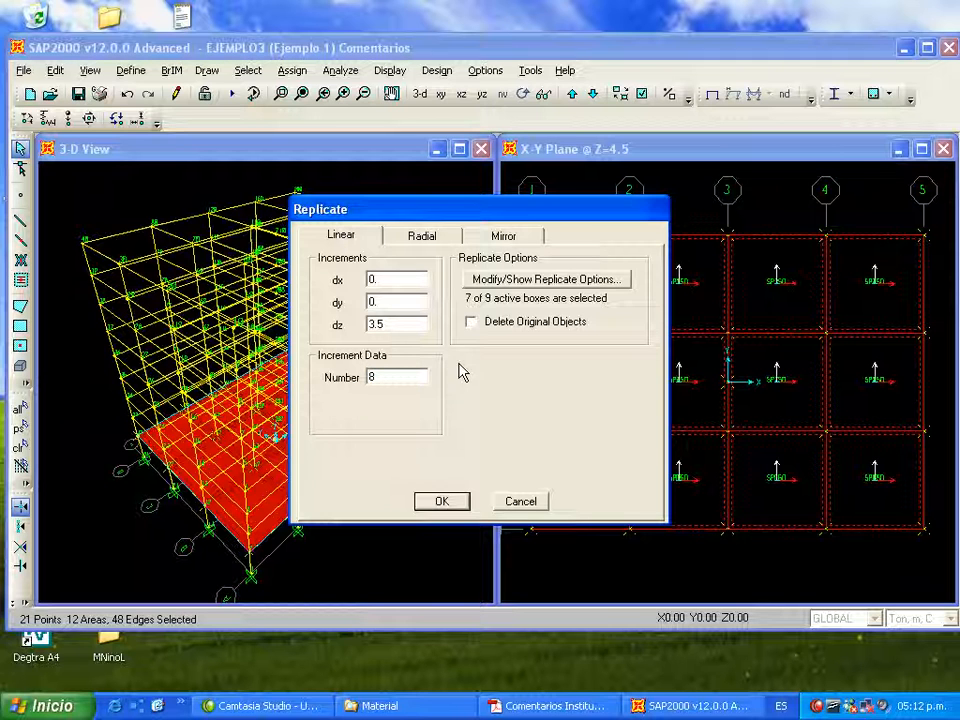
click(439, 503)
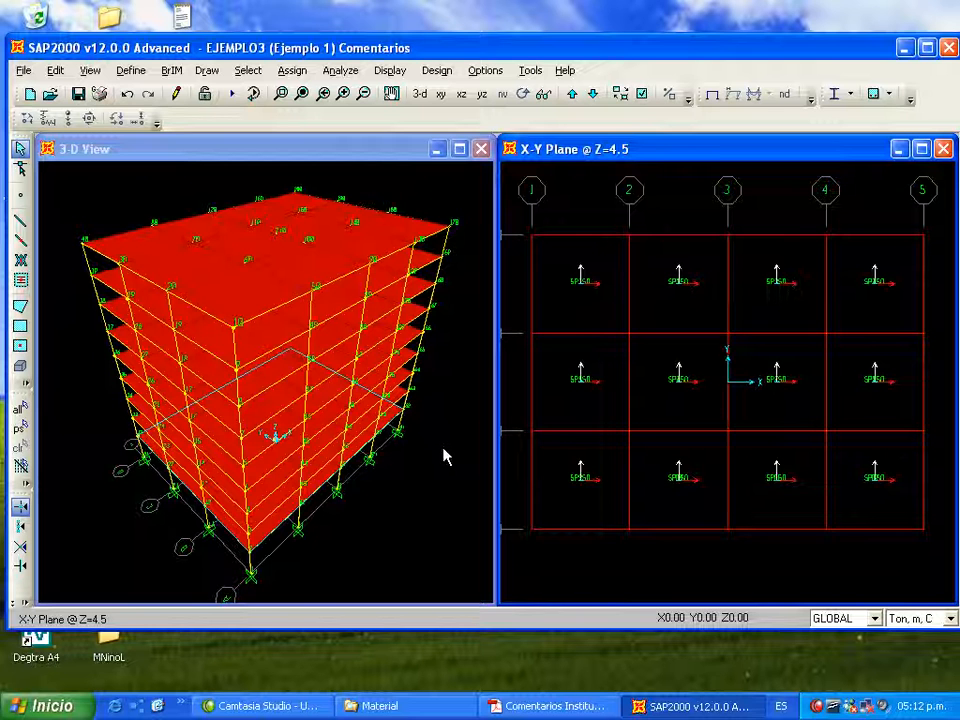
Move the plan view to the Z=32.5 level and show the frames and joints again, leaving nothing selected
click(593, 95)
click(593, 95)
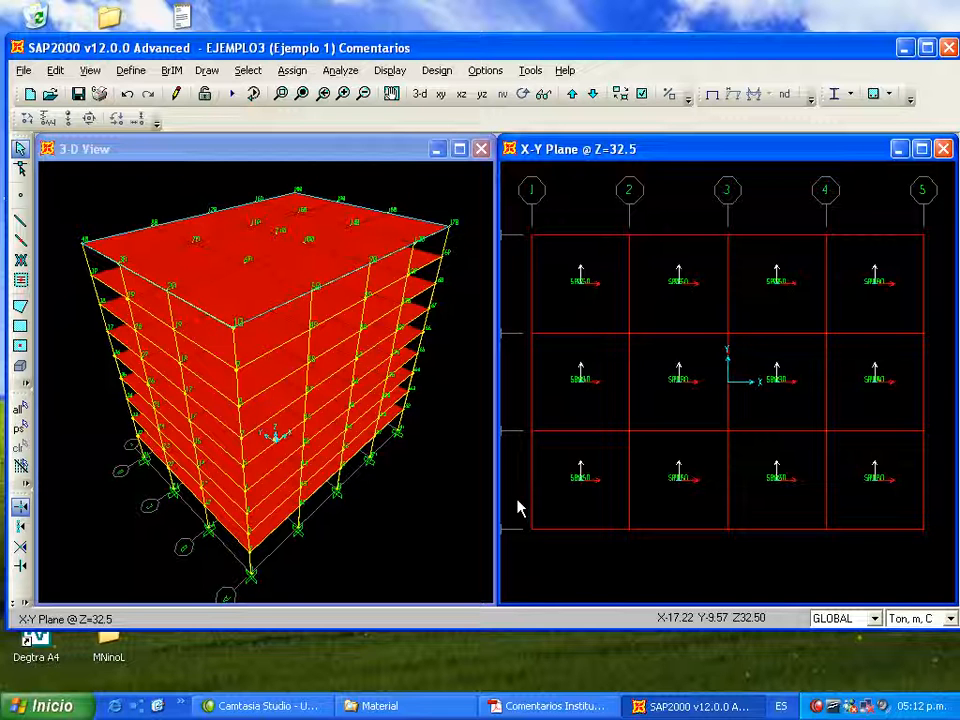
click(641, 94)
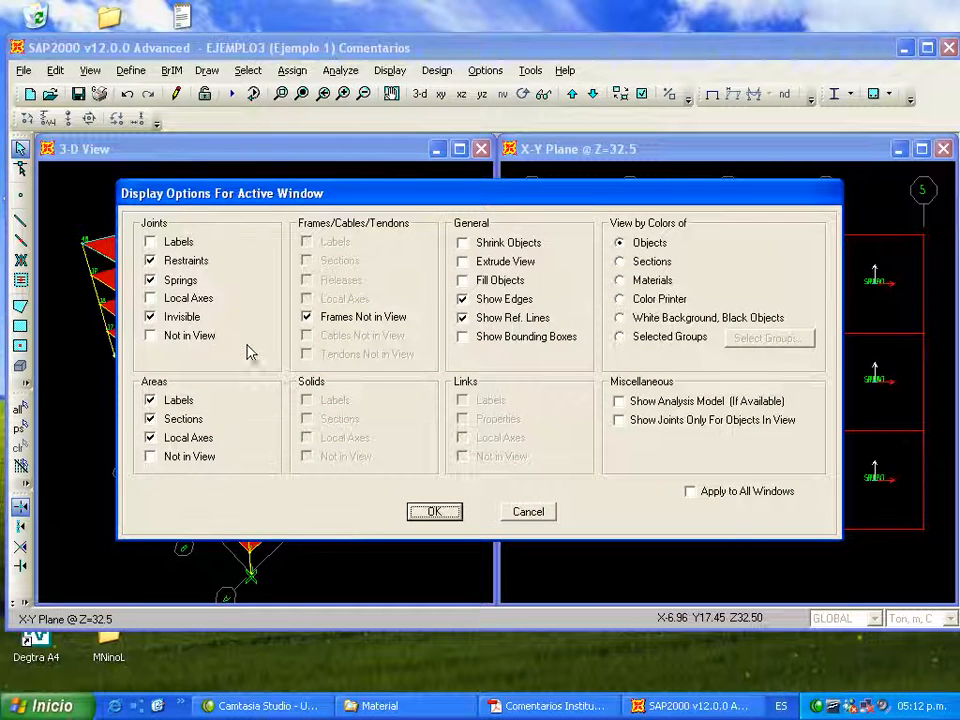
click(163, 318)
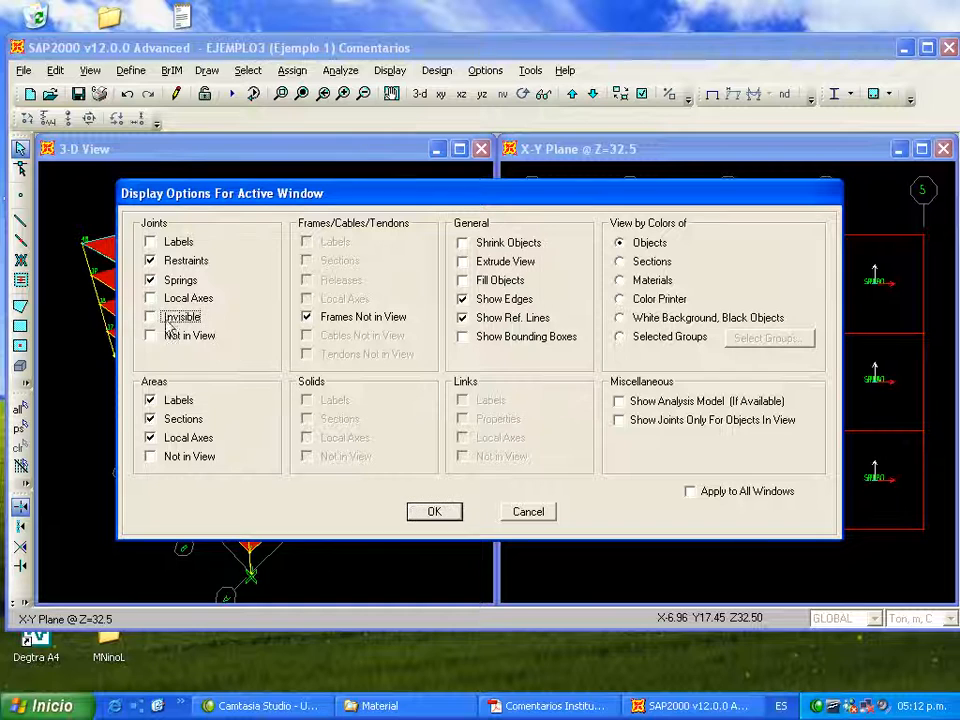
click(325, 320)
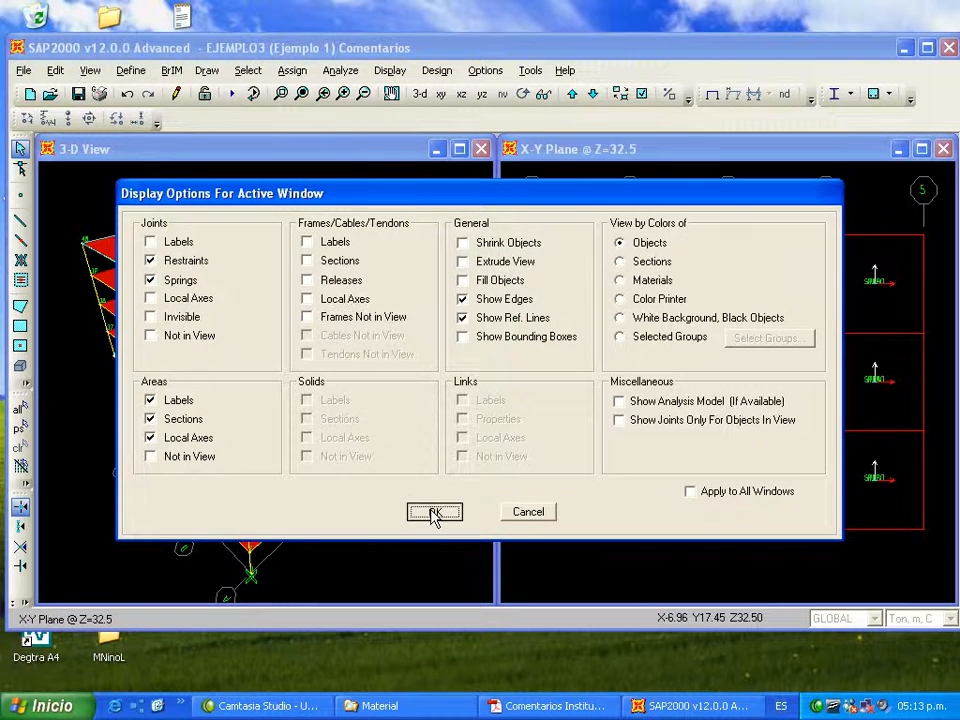
click(434, 513)
drag(545, 557, 558, 565)
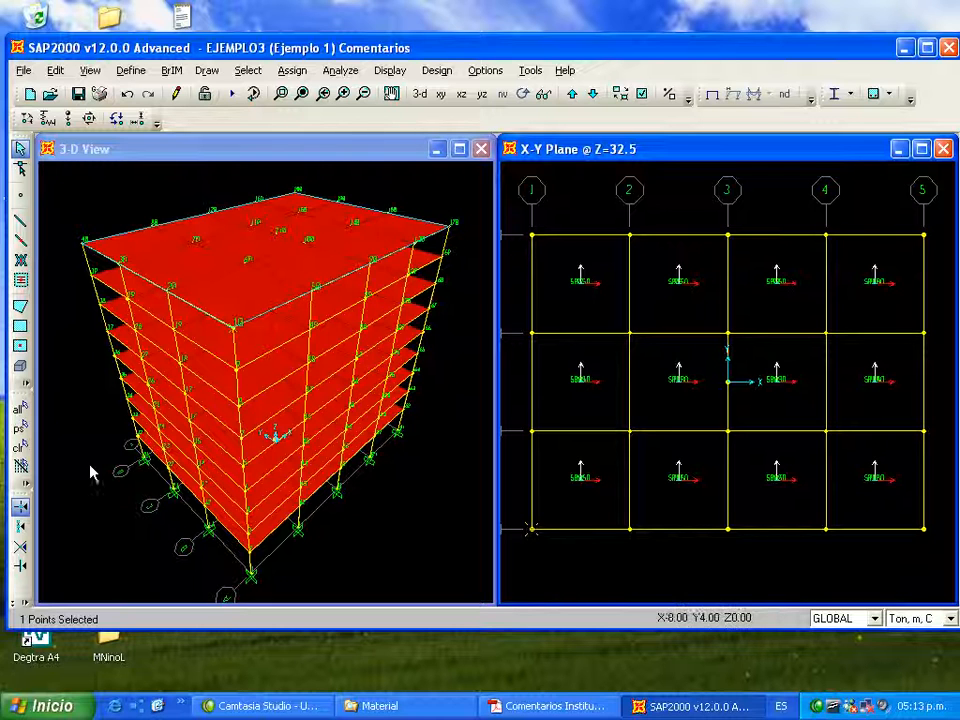
click(21, 448)
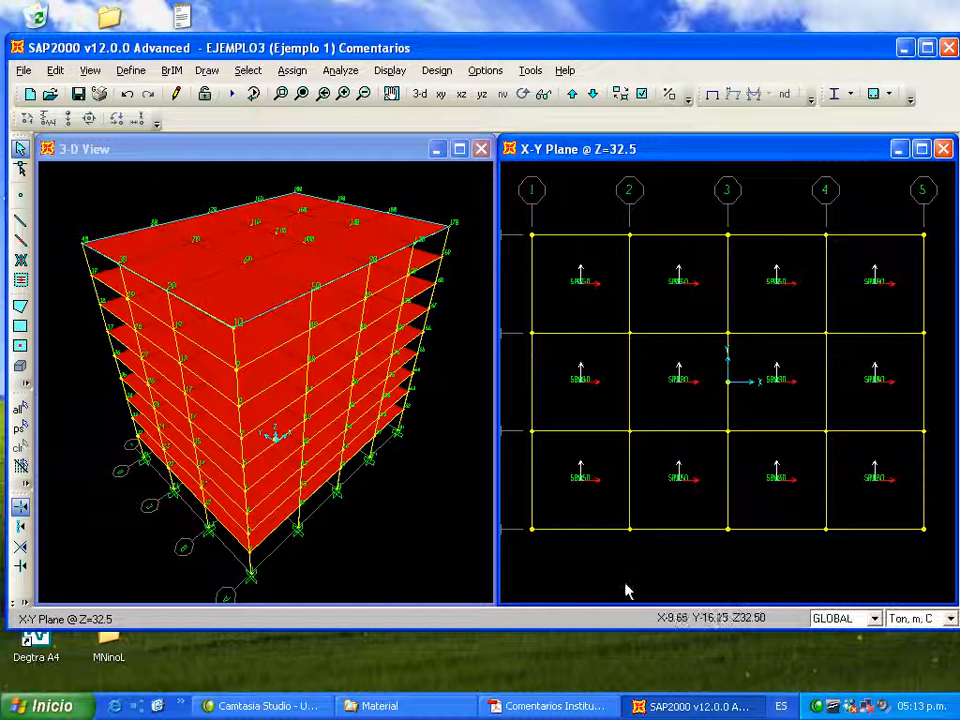
Inspect the corner point locations, assignments and loads of the Z=32.5 lower-row panel between grid lines 1 and 2
click(577, 490)
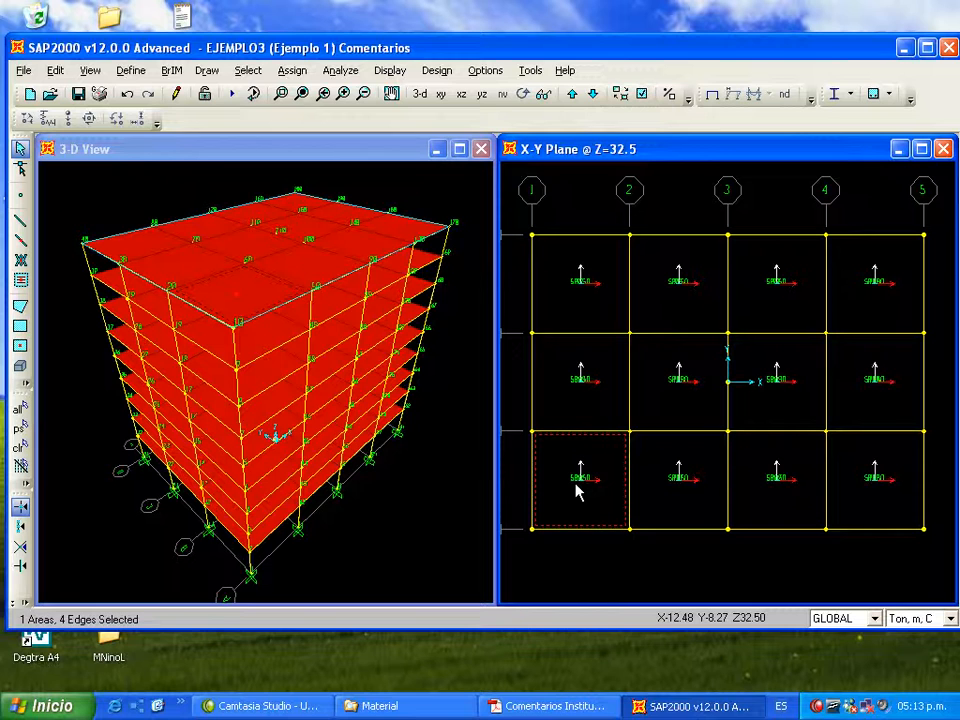
right_click(577, 490)
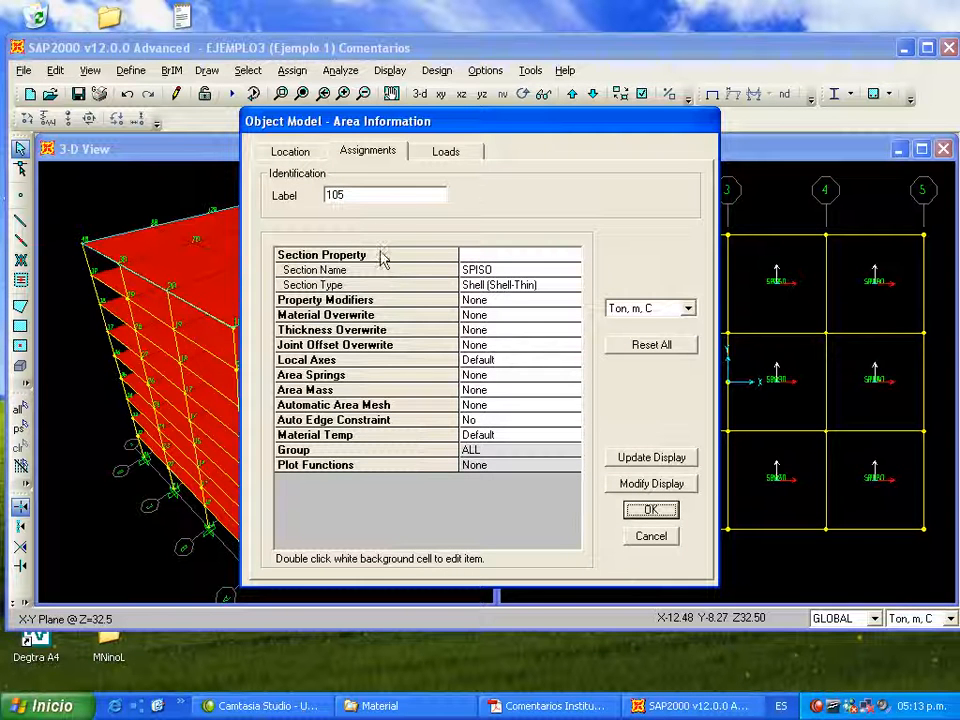
click(292, 152)
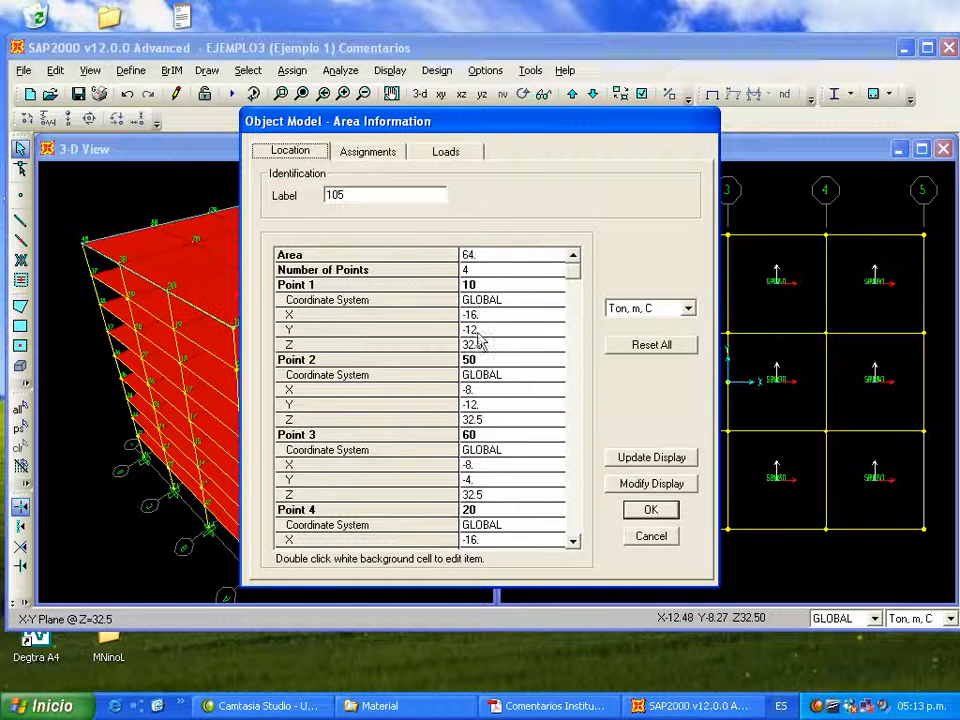
click(573, 542)
click(573, 542)
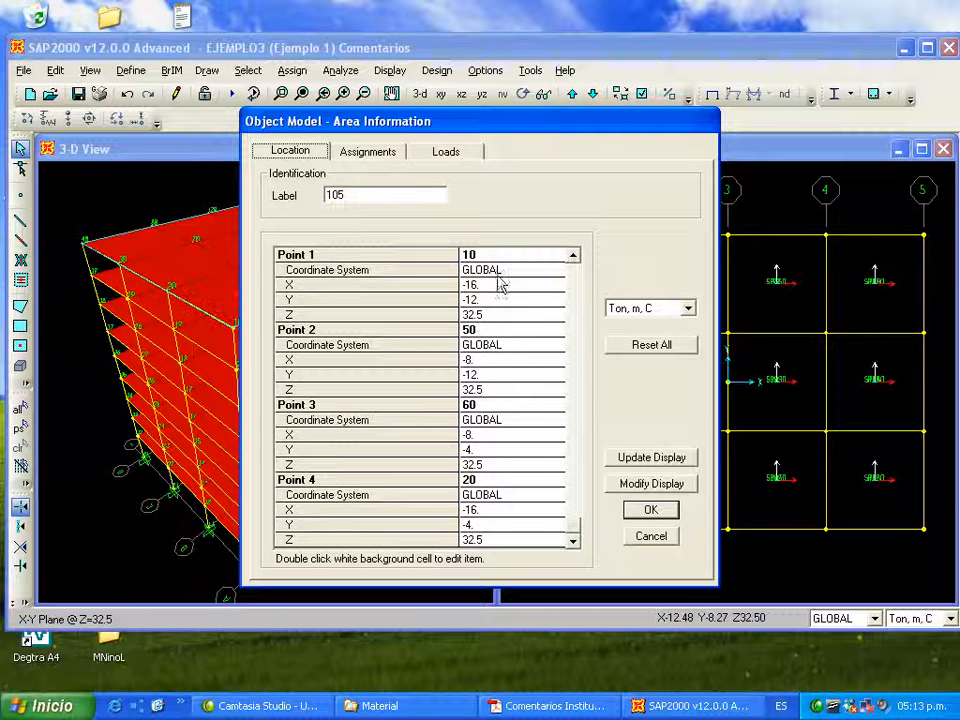
click(375, 158)
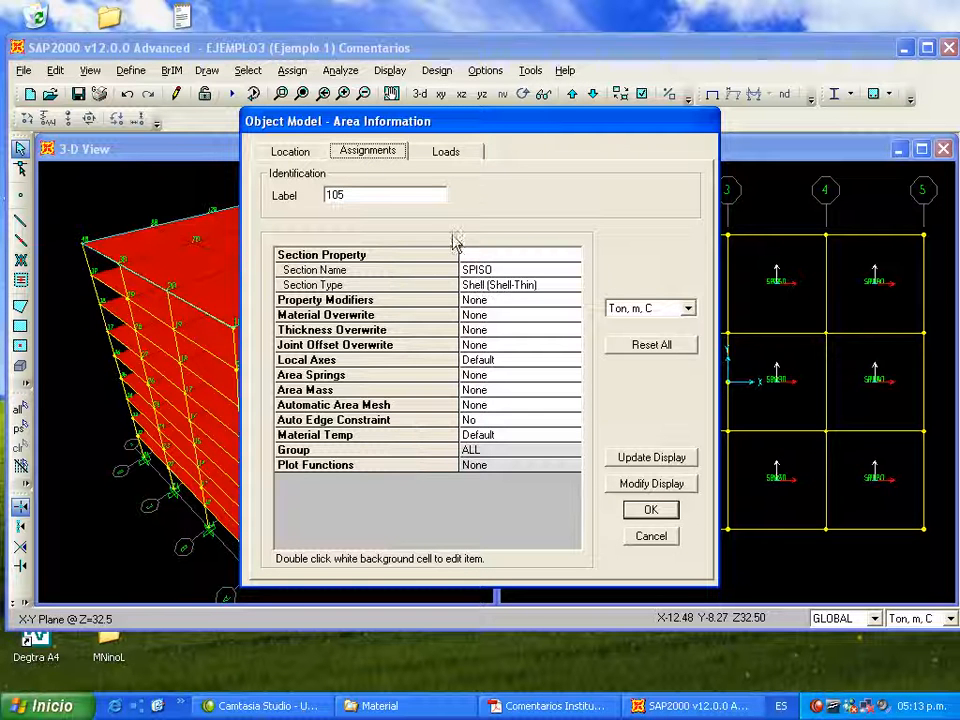
click(452, 153)
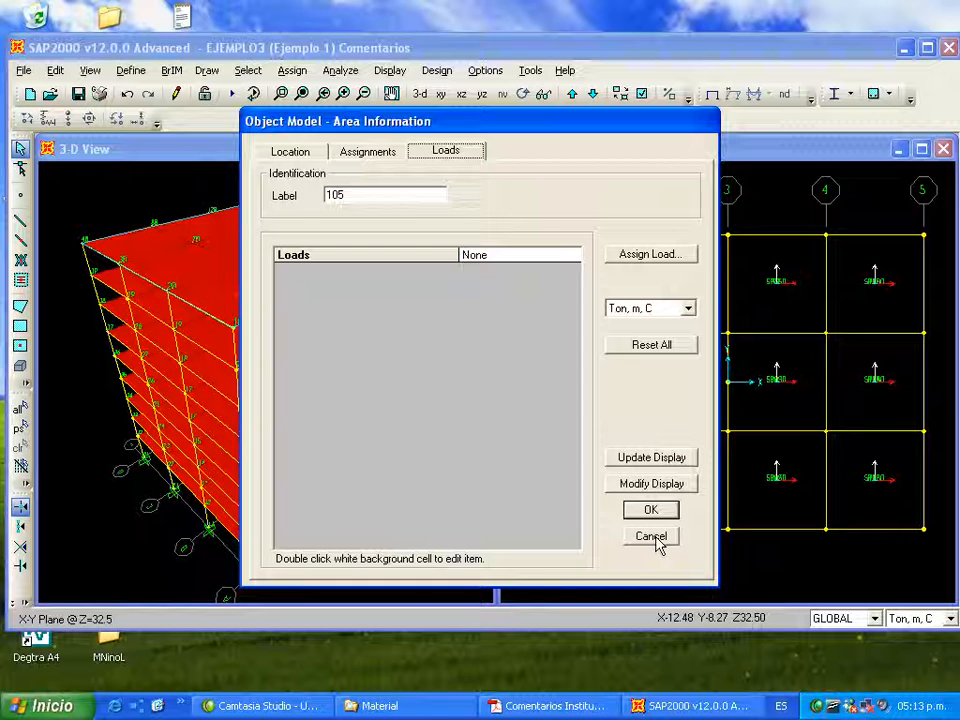
click(651, 537)
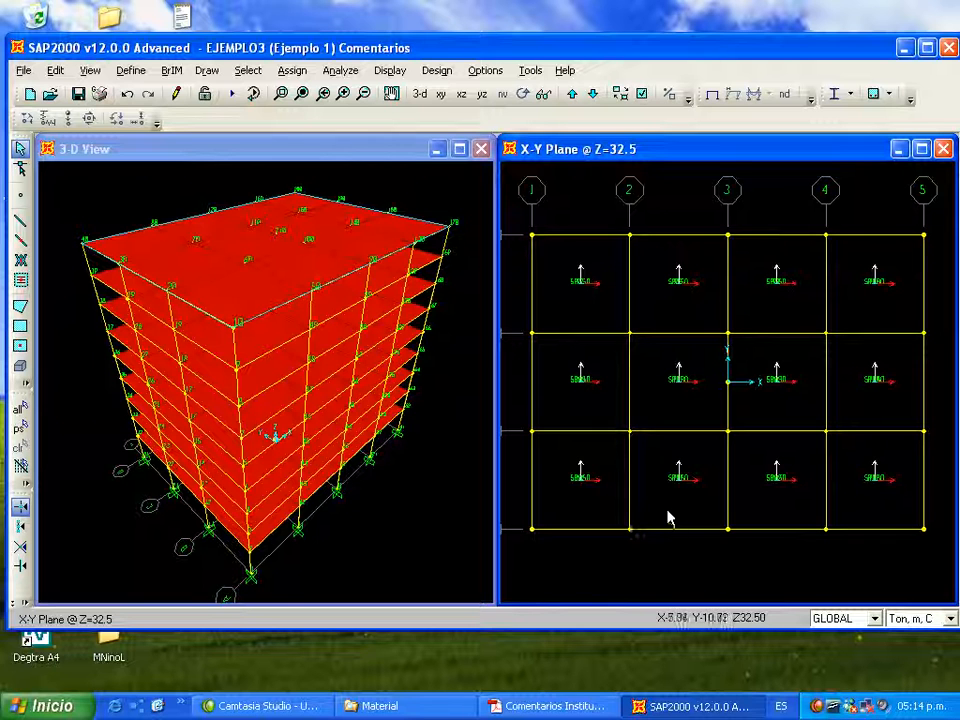
Window-select corner joints of the building in the Z=32.5 plan and 3-D views, clearing the selections
drag(515, 503, 561, 566)
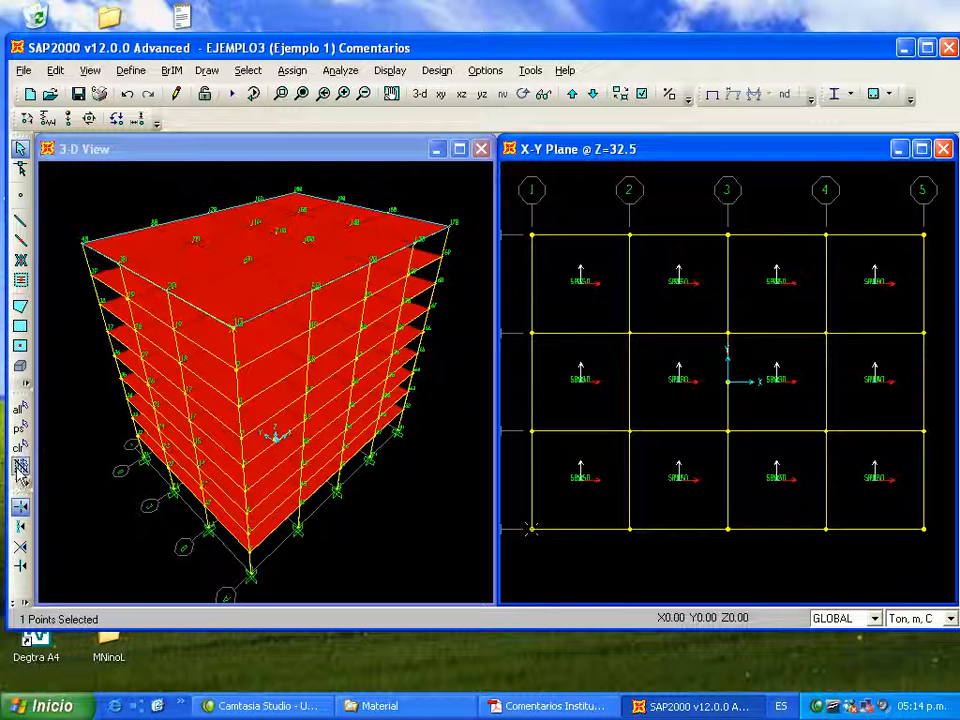
click(21, 448)
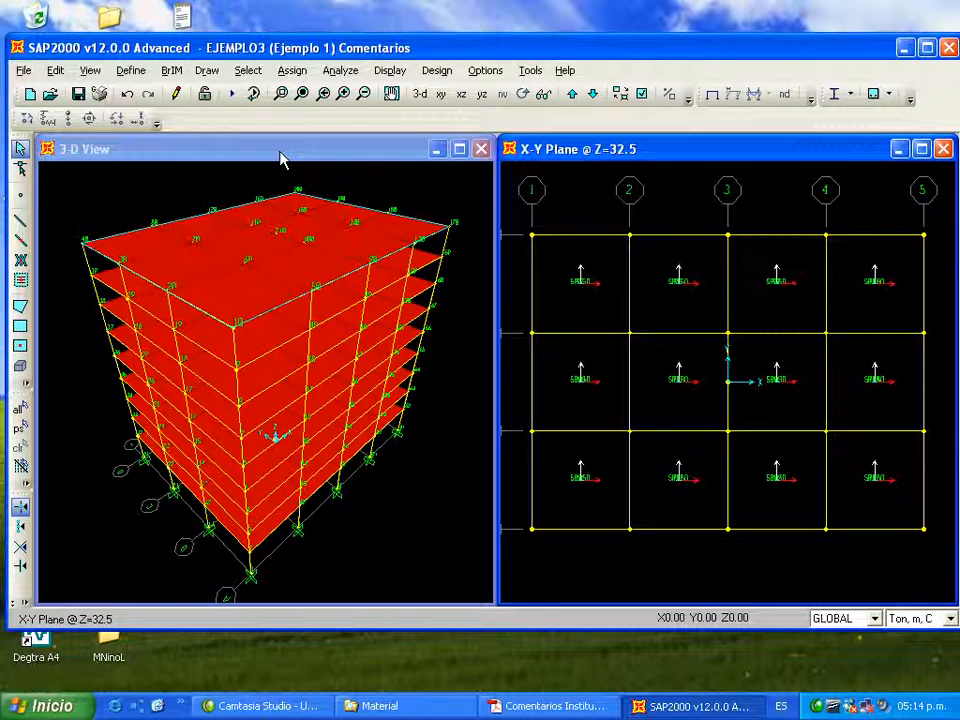
drag(66, 222, 99, 278)
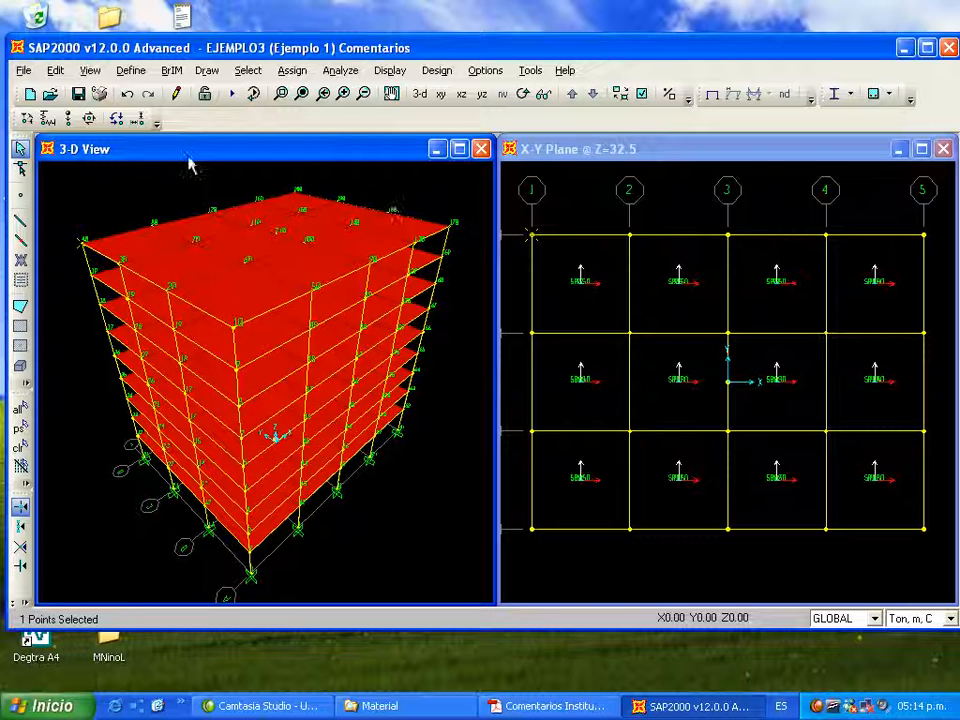
drag(381, 188, 470, 322)
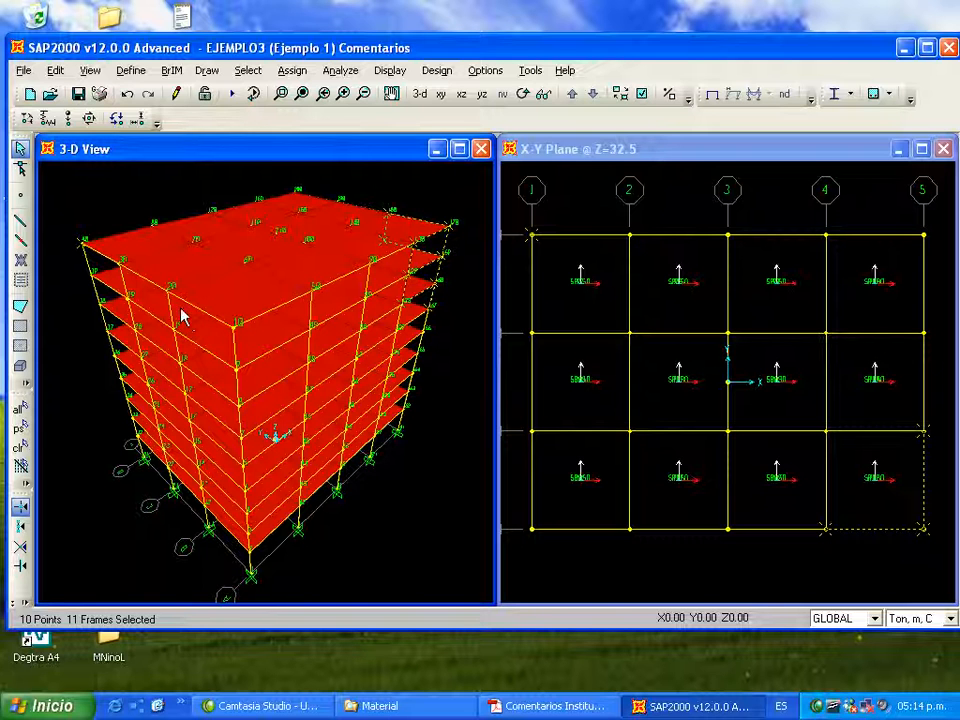
click(20, 447)
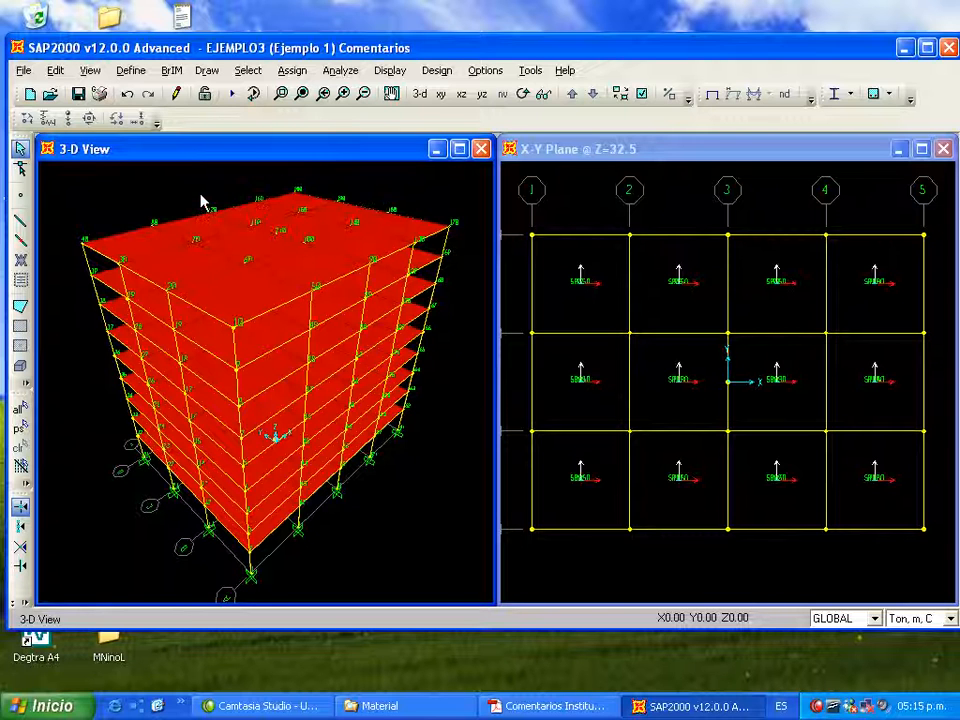
Undo the replication of the floor areas and set the plan view to the Z=4.5 level
click(127, 95)
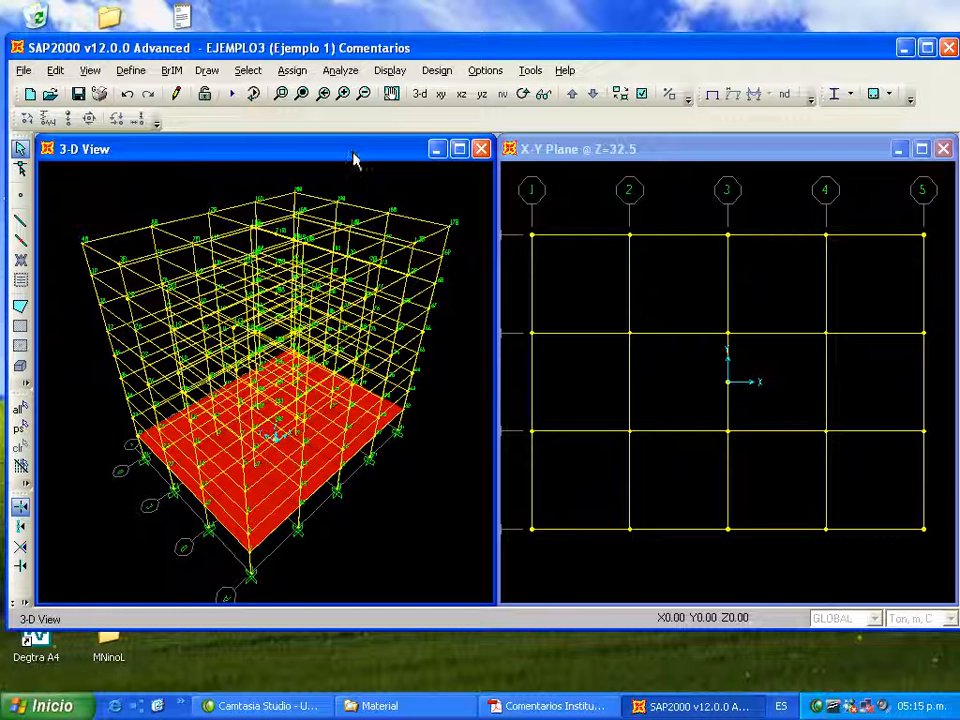
click(594, 96)
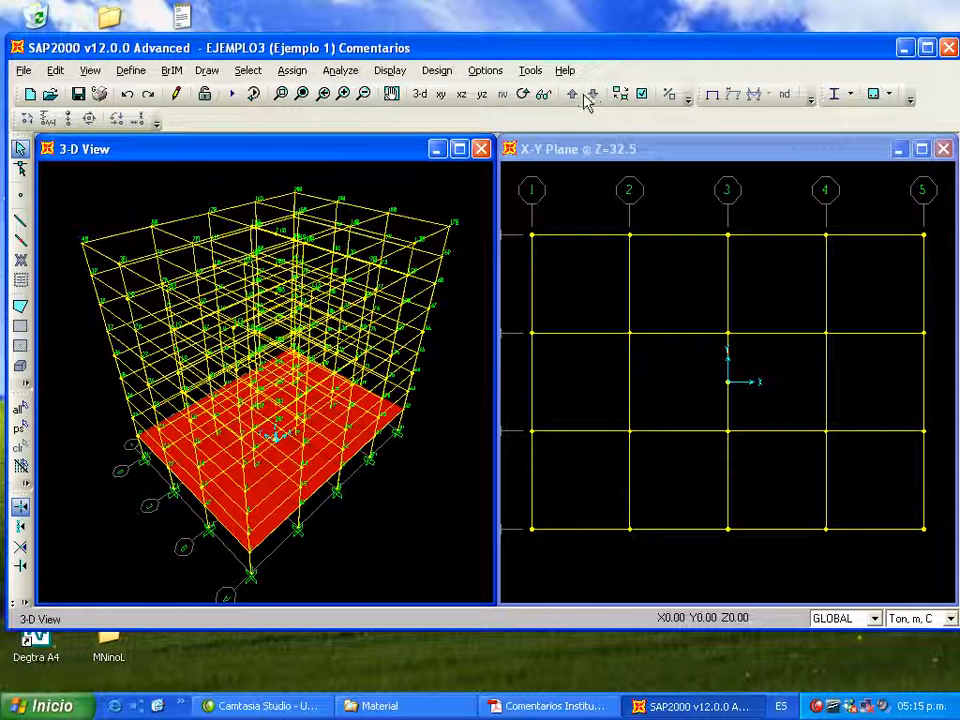
click(651, 150)
click(594, 95)
click(572, 95)
click(572, 95)
click(572, 95)
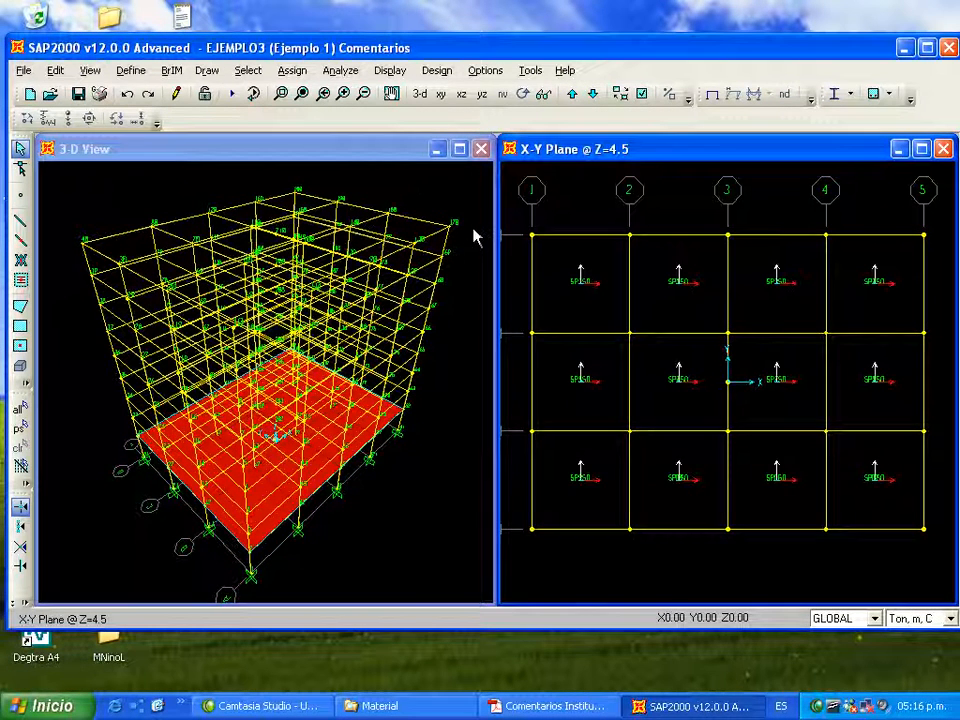
Review the list of defined load cases without changing it
click(130, 72)
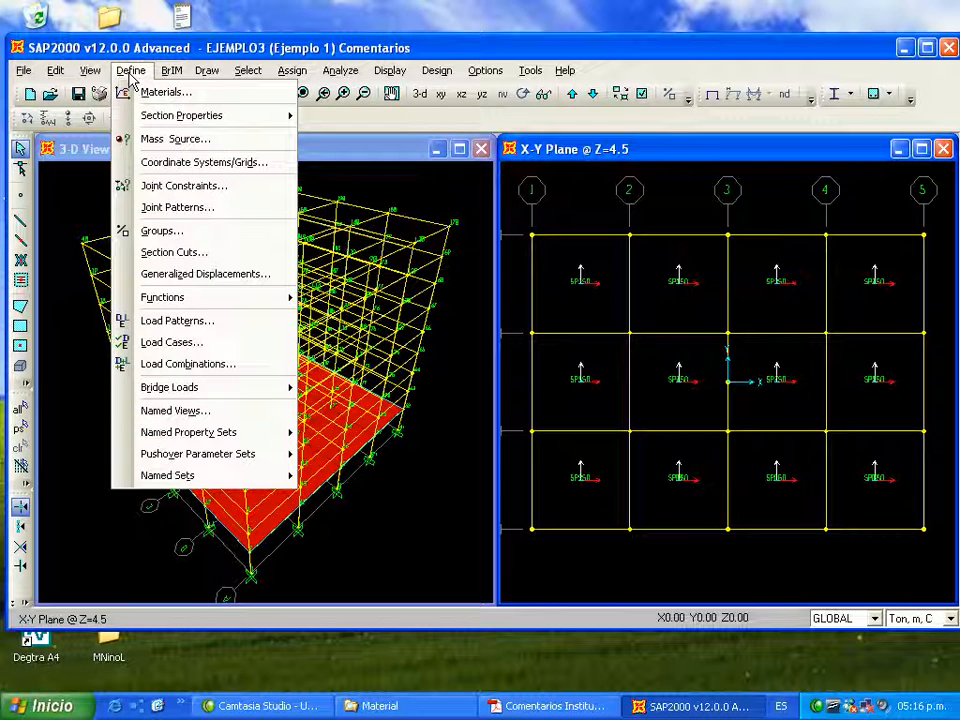
click(184, 344)
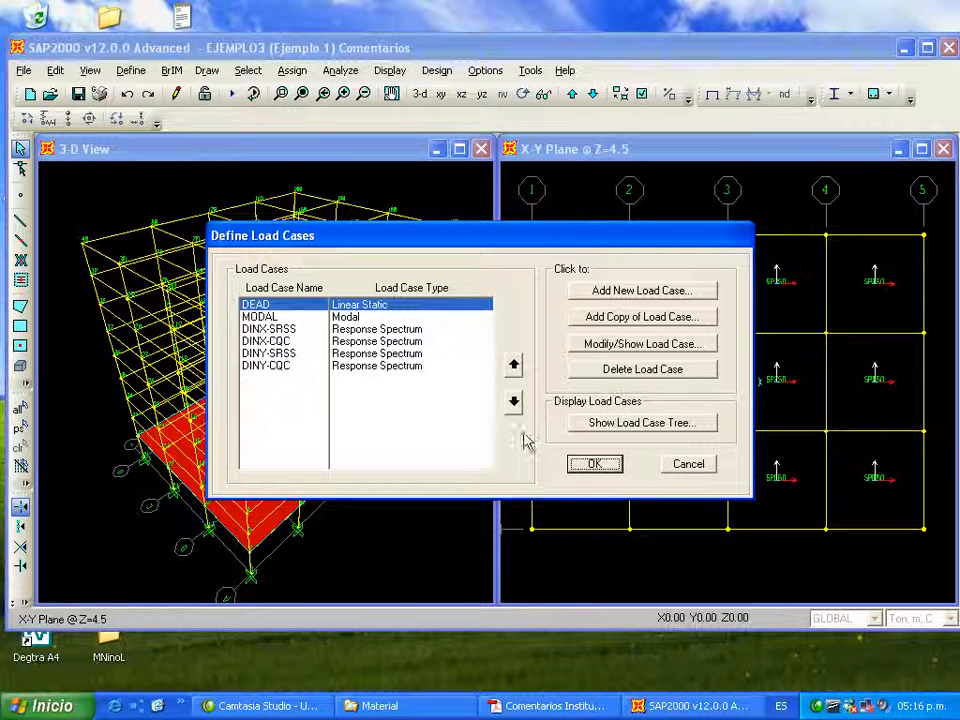
click(688, 465)
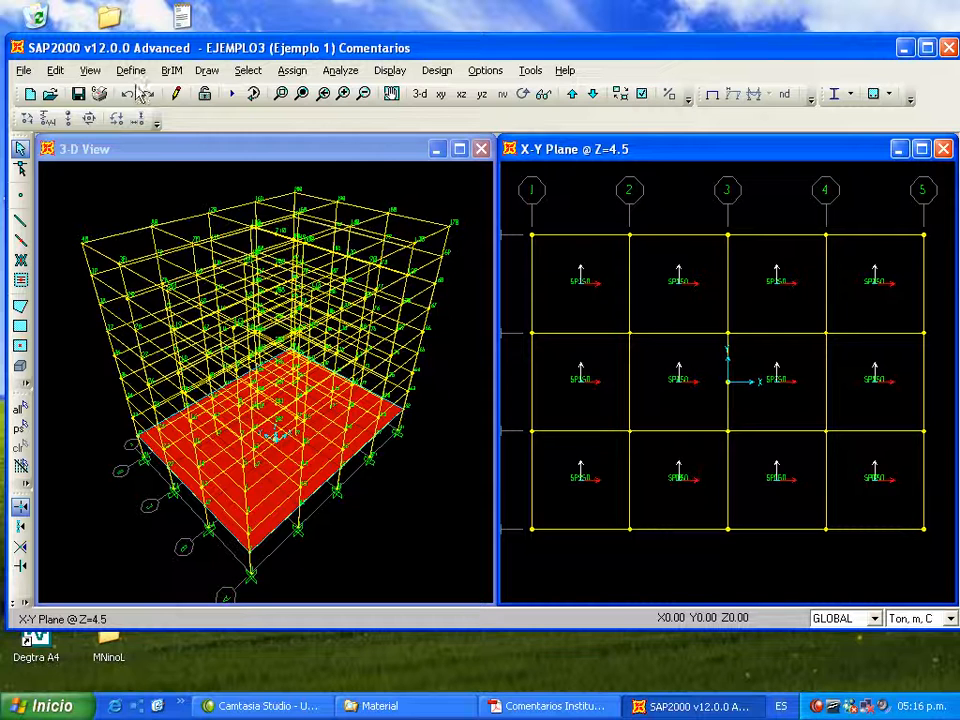
Add a load pattern named CM of type DEAD with a self weight multiplier of 0
click(130, 71)
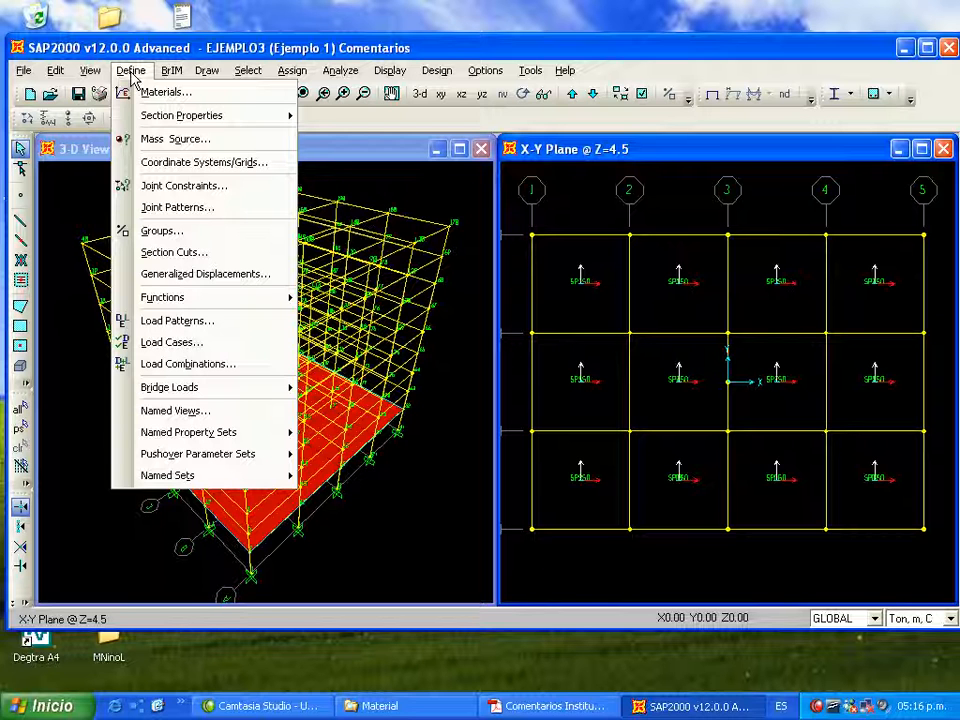
click(163, 330)
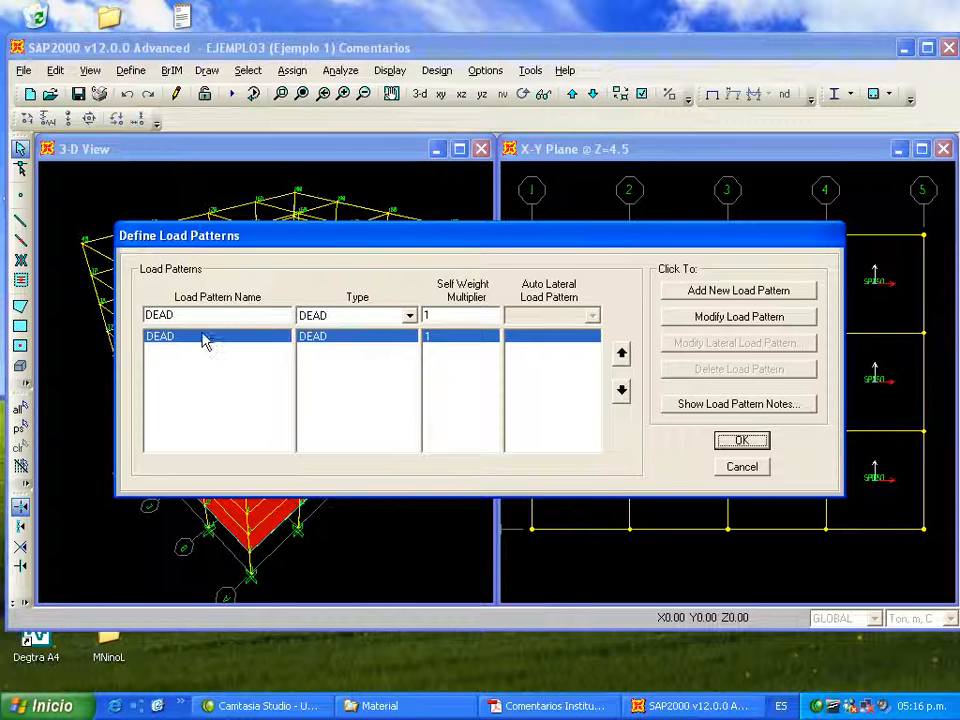
double_click(187, 315)
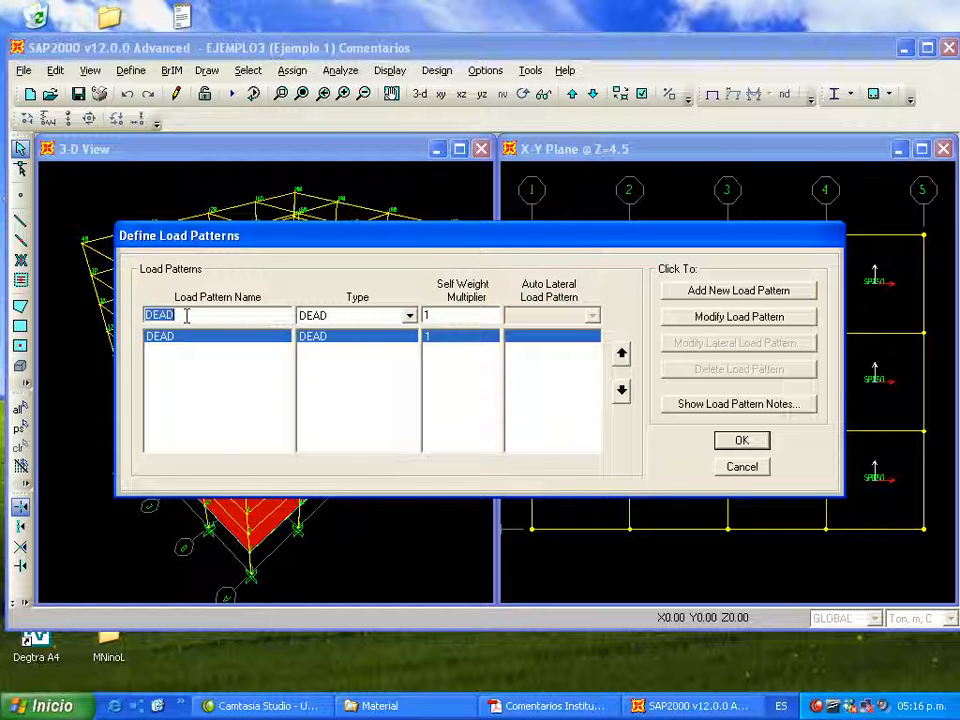
text(CM)
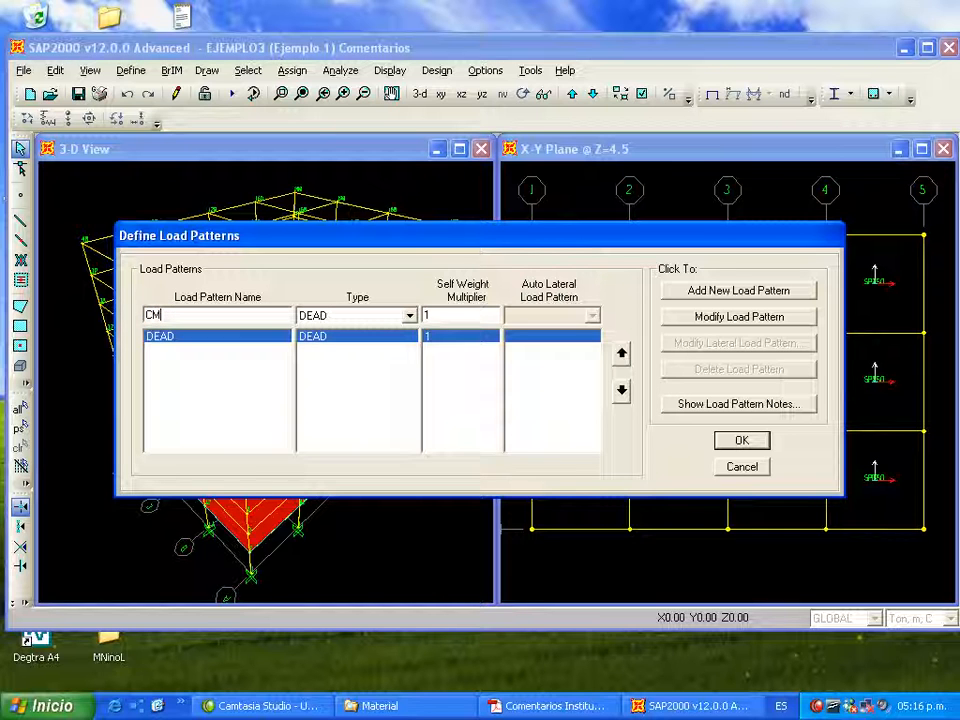
double_click(441, 316)
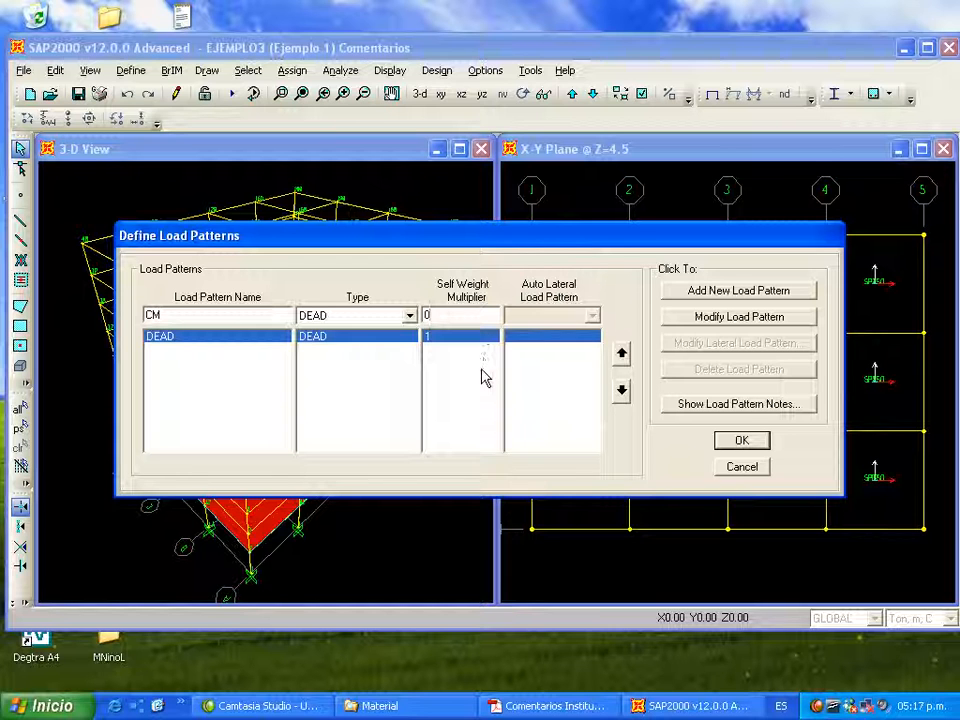
click(690, 295)
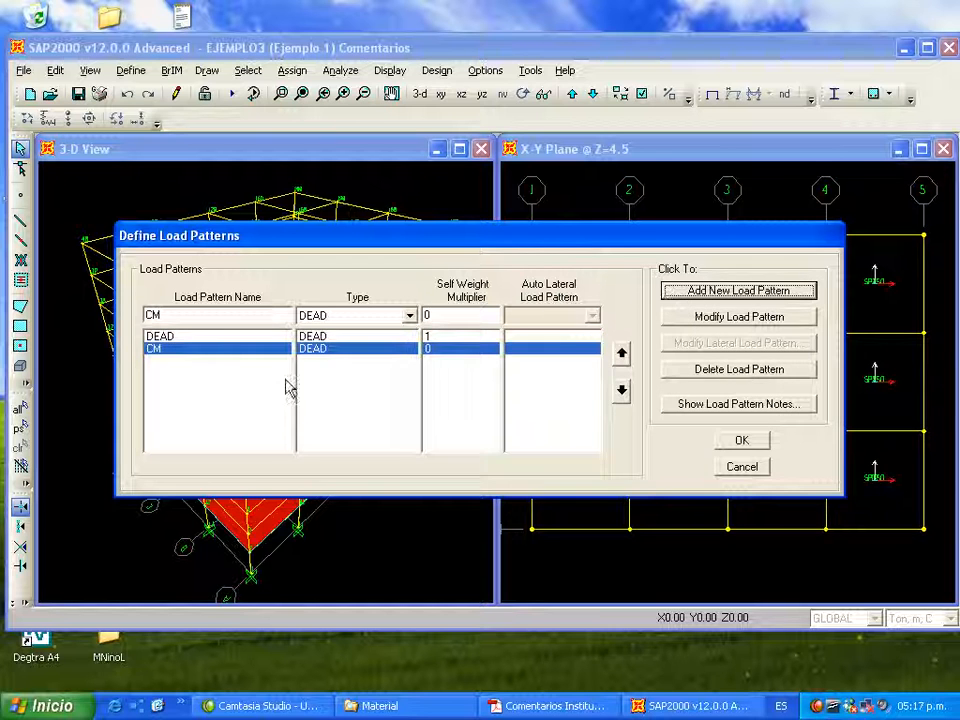
Add a load pattern named CVmax of type DEAD with a self weight multiplier of 0
click(186, 315)
click(206, 315)
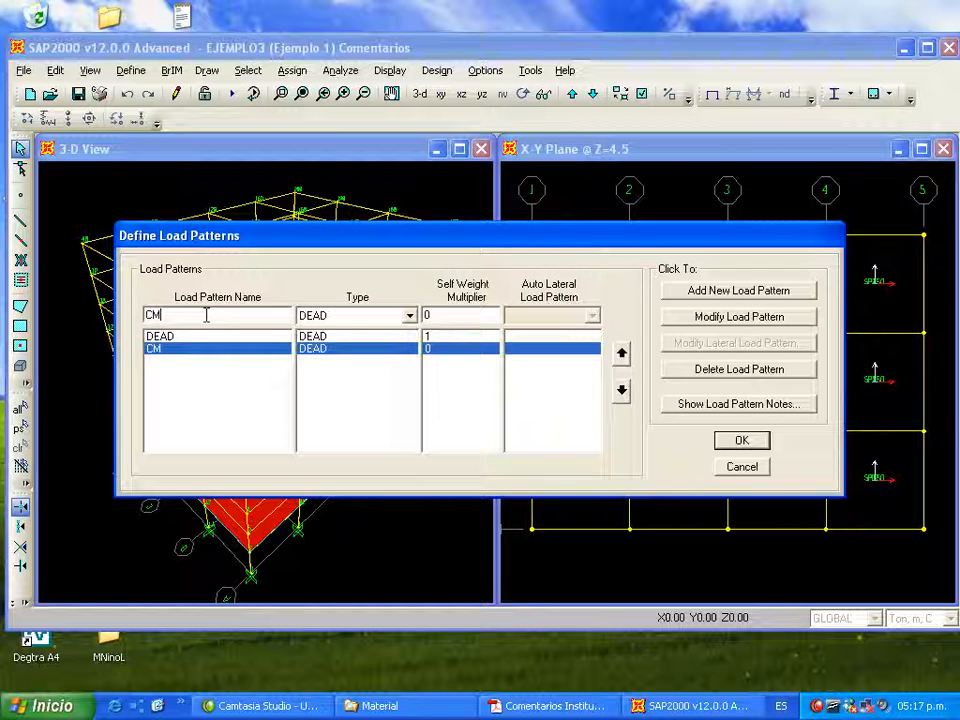
key(BackSpace)
text(Vmax)
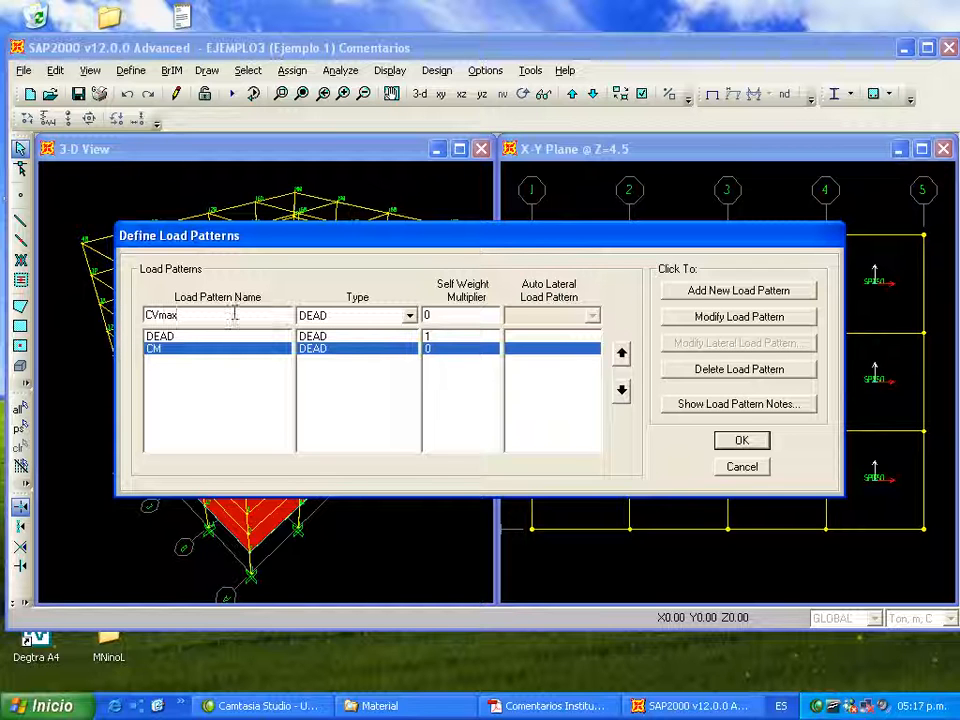
click(708, 293)
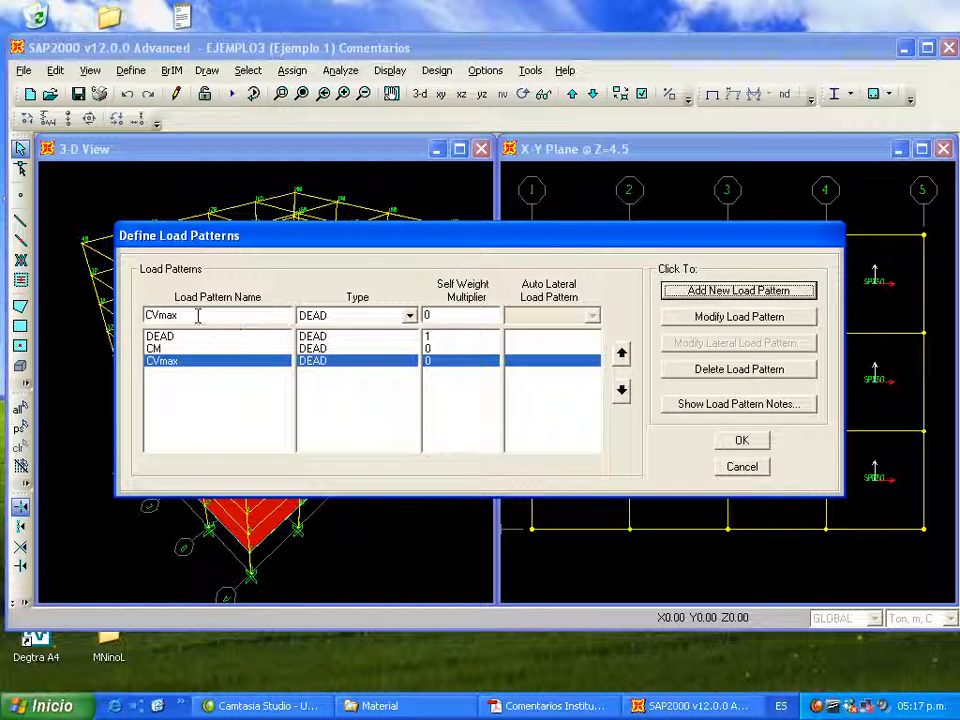
Add a load pattern named CVins of type DEAD with self weight multiplier 0 and accept the load pattern definitions
click(230, 316)
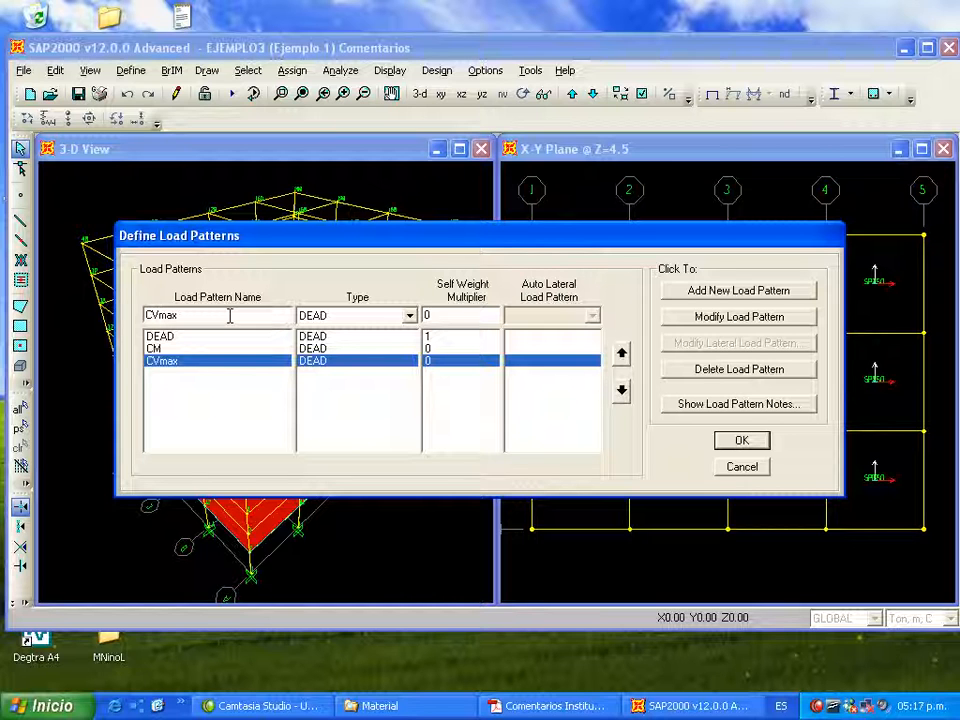
key(BackSpace)
key(BackSpace)
key(BackSpace)
text(ins)
click(719, 292)
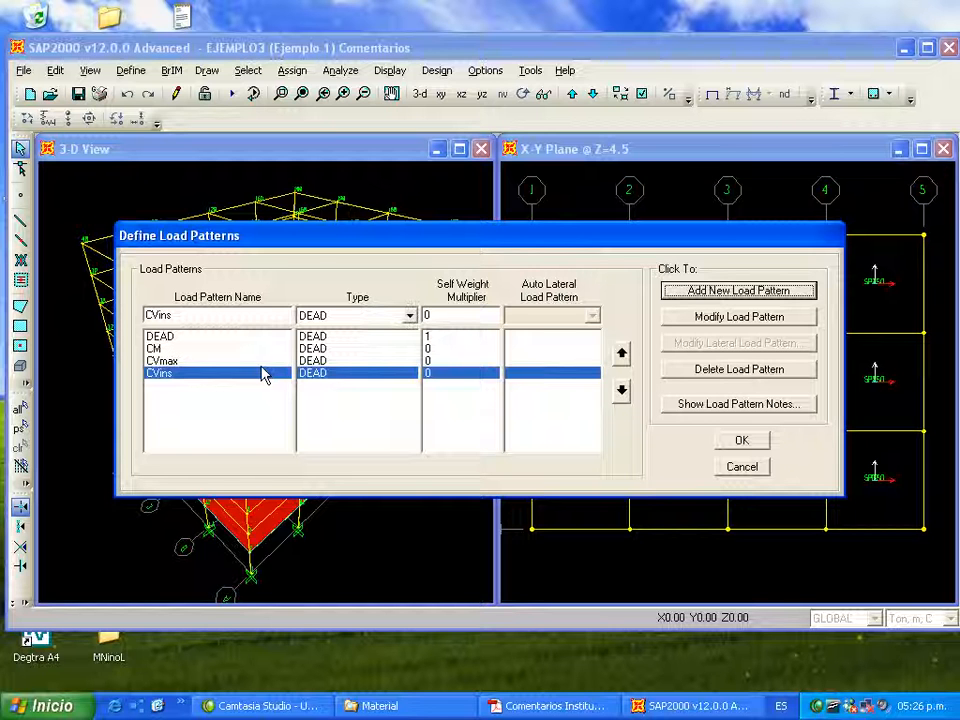
drag(332, 246, 358, 227)
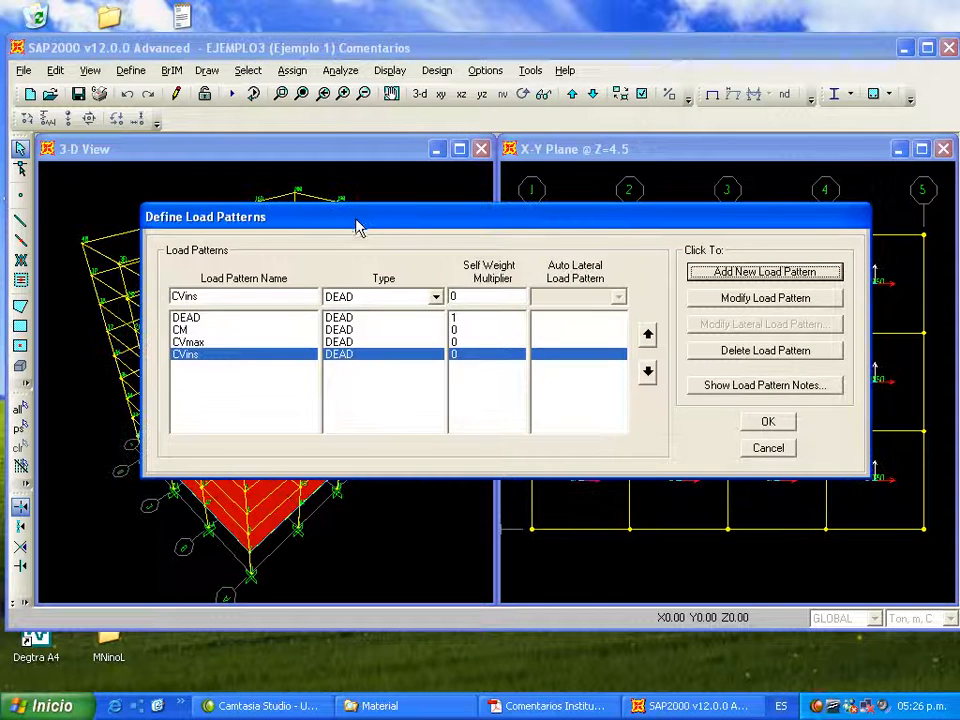
click(200, 318)
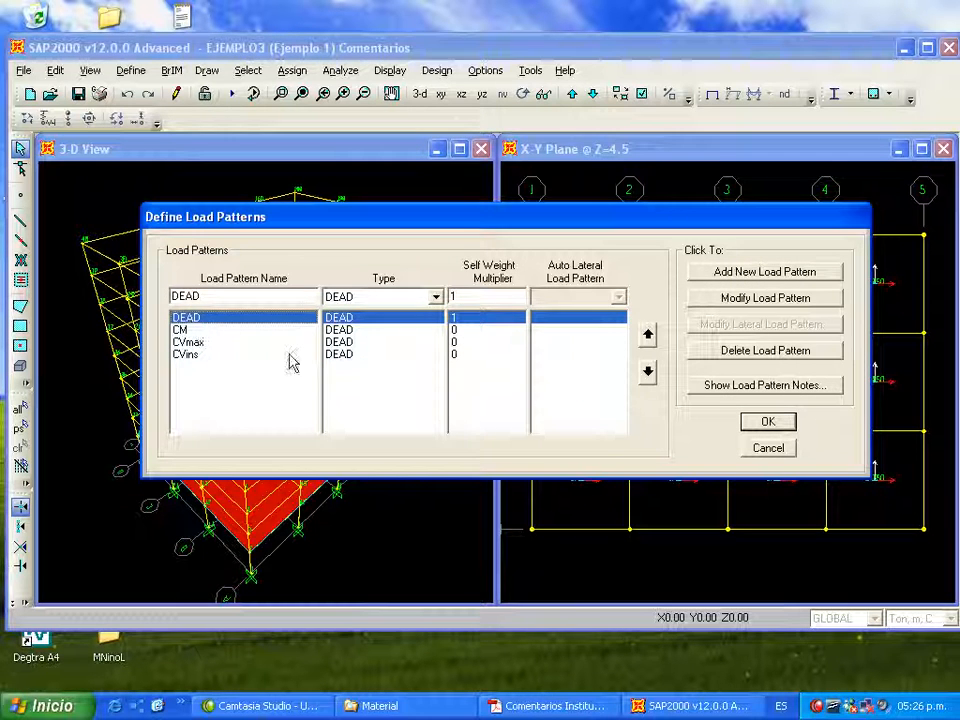
click(767, 424)
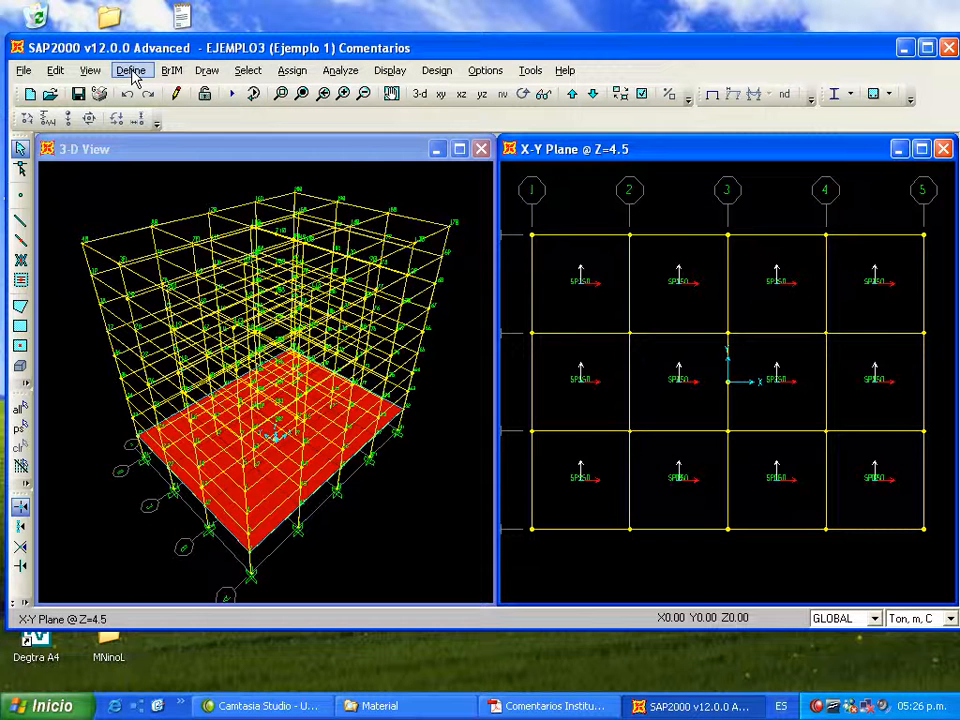
Check the load cases for the new patterns and consult the floor loads by level in the Adobe Reader document
click(130, 71)
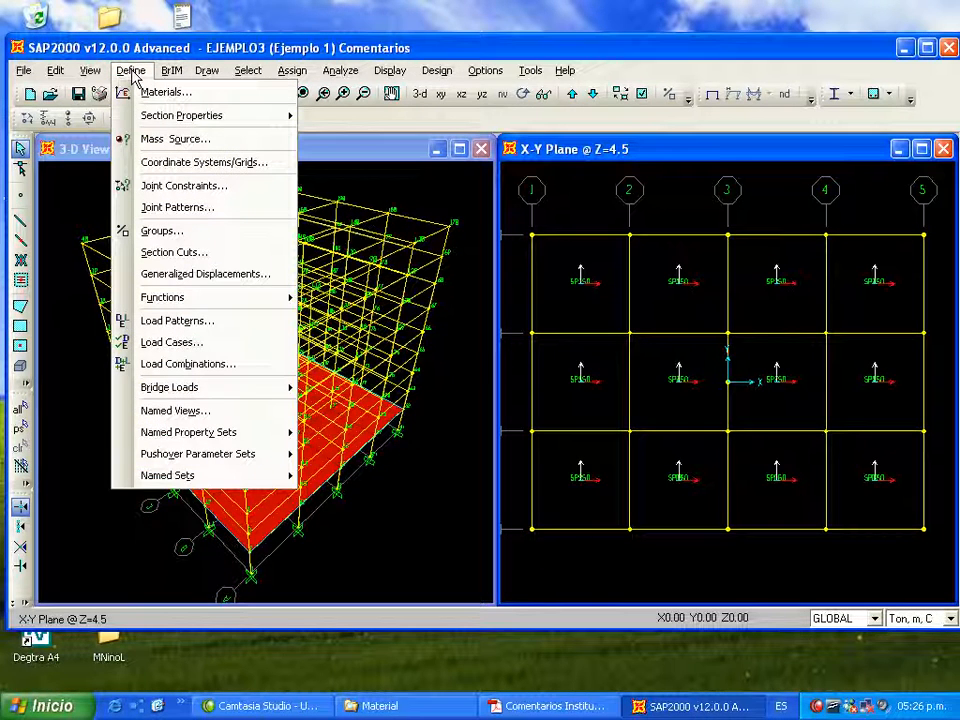
click(205, 342)
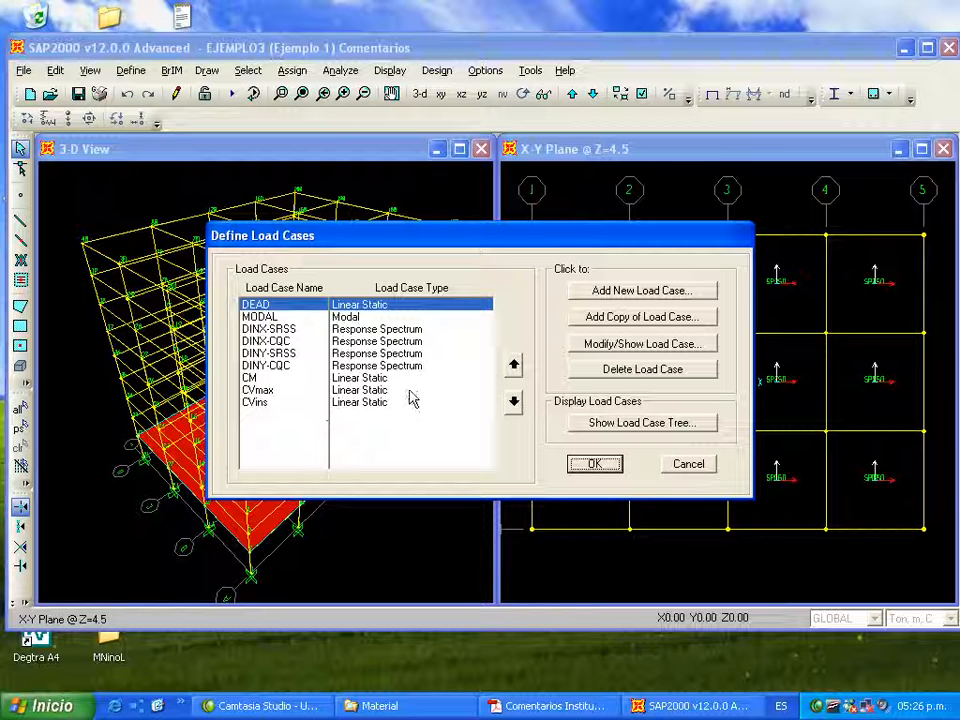
click(602, 466)
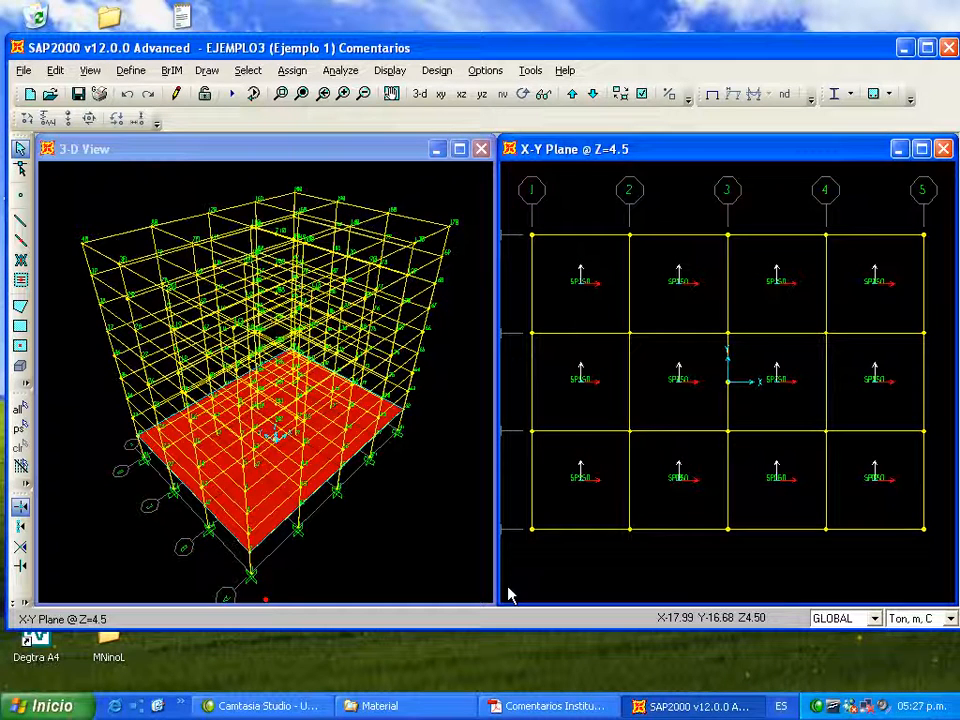
click(545, 707)
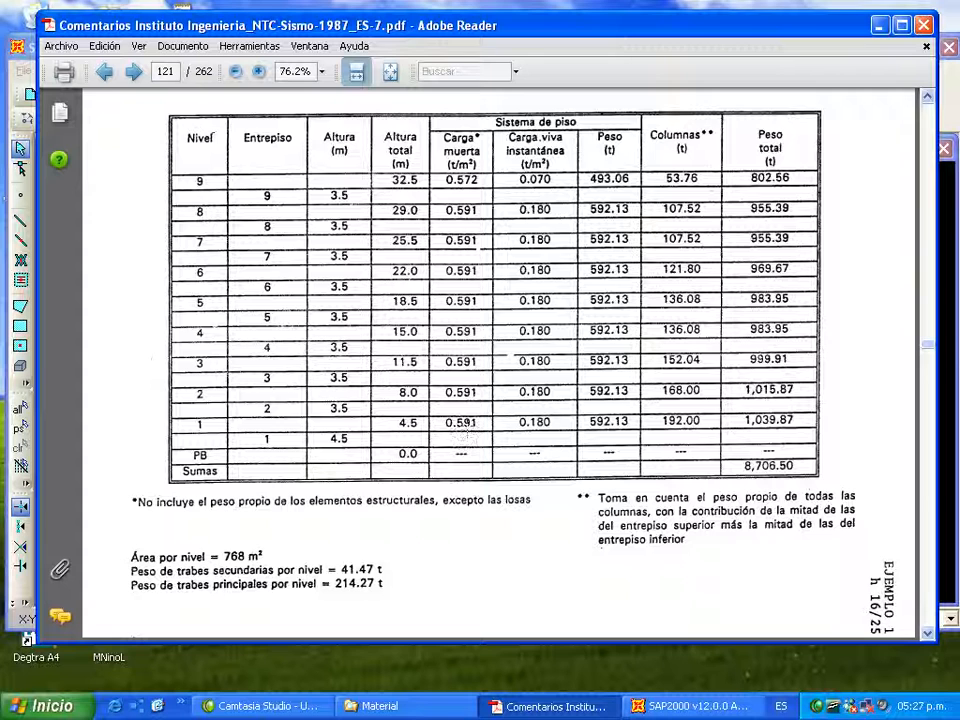
click(878, 26)
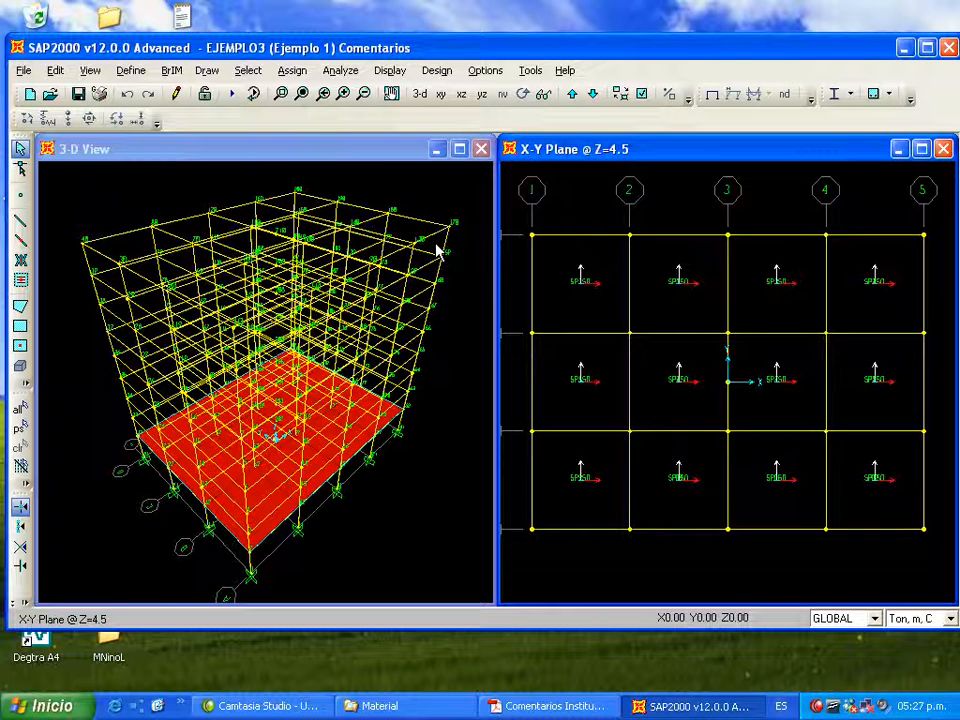
Select all area objects that use the SPISO section
click(250, 72)
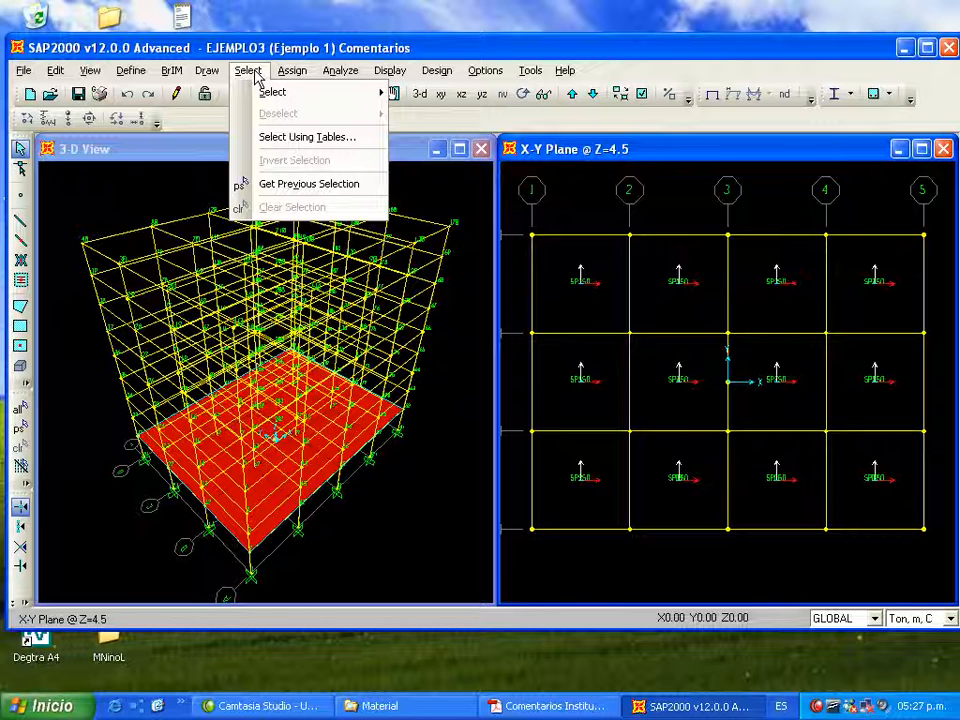
mouse_move(273, 93)
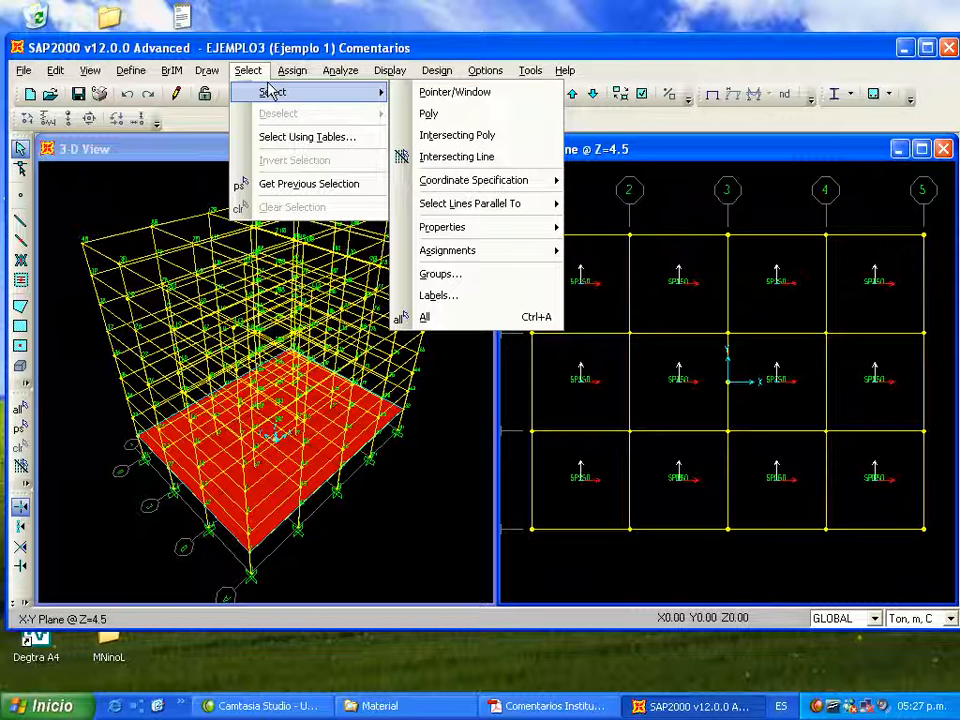
mouse_move(460, 231)
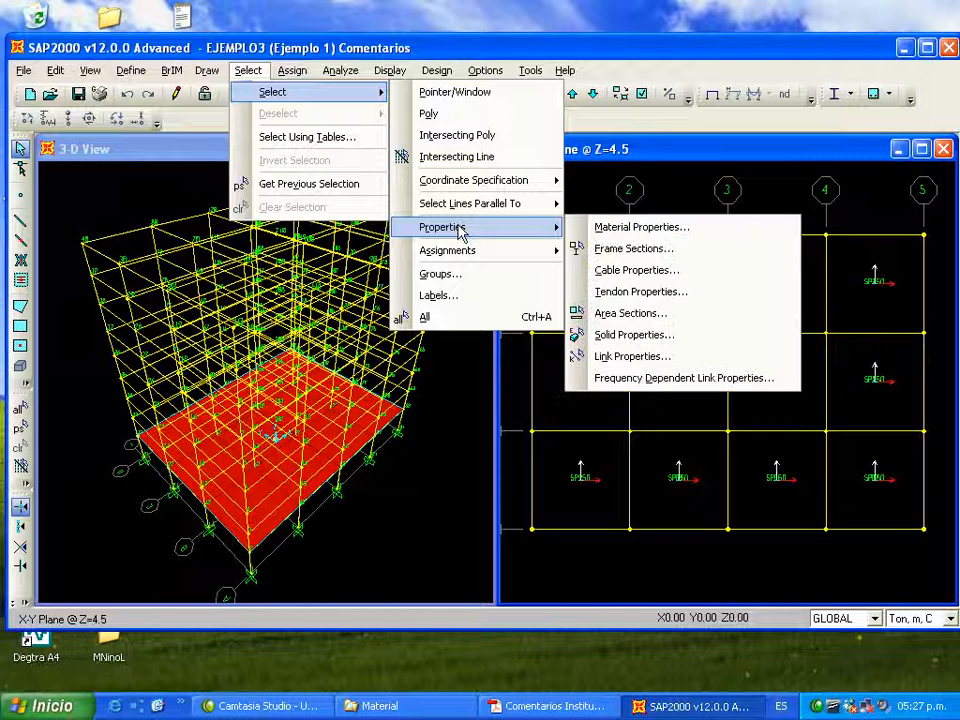
click(644, 317)
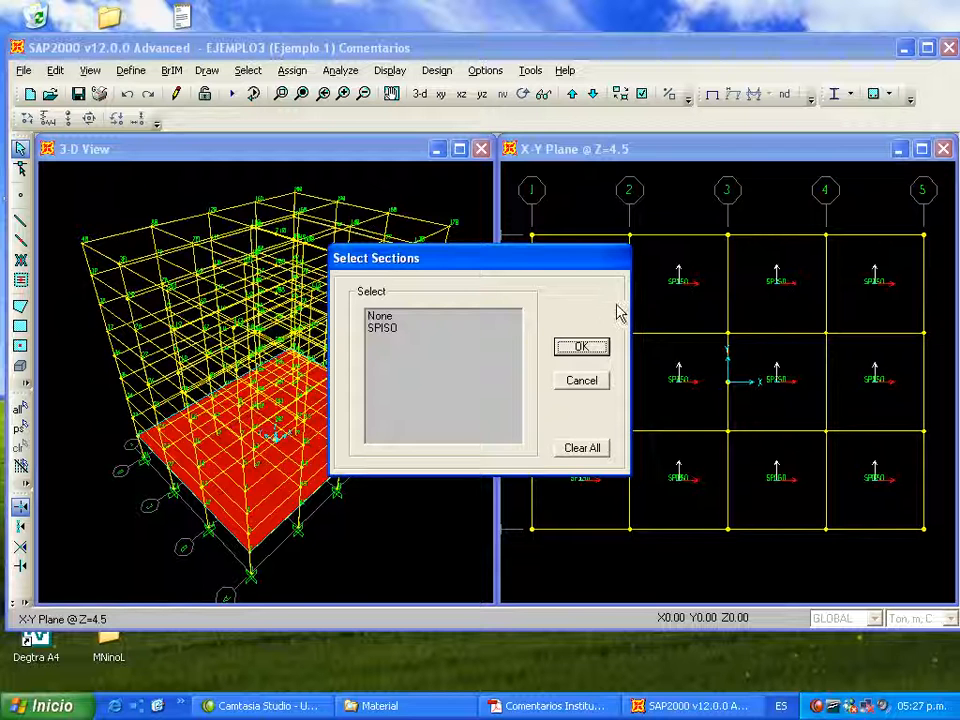
click(380, 330)
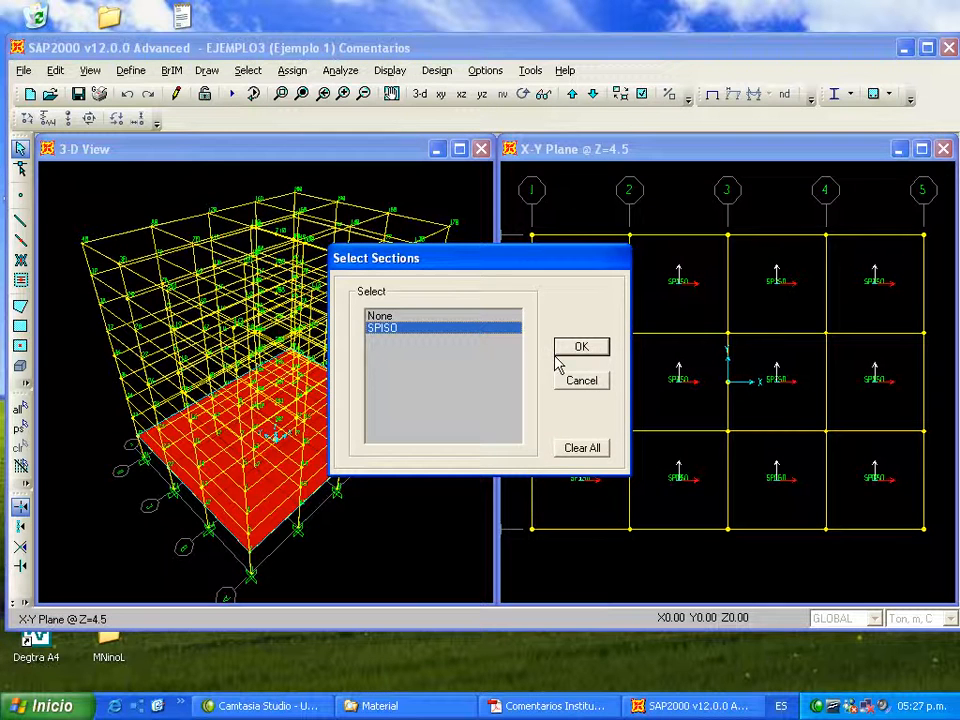
click(582, 347)
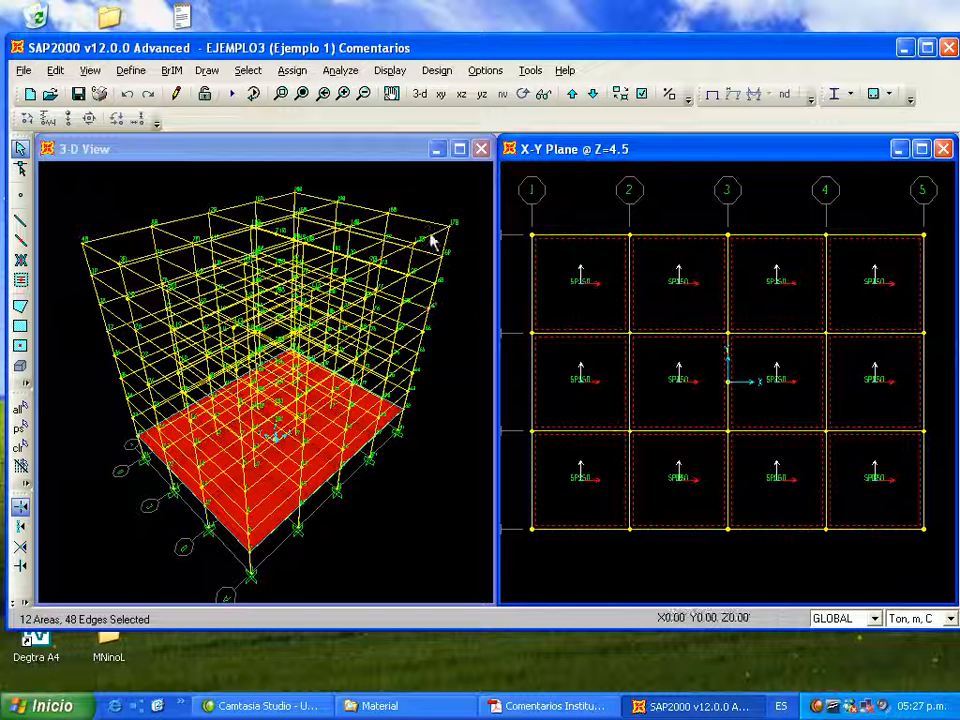
Set up a uniform-to-frame area load of 0.591 for the CM pattern, checking the value in the Adobe Reader load table
click(292, 71)
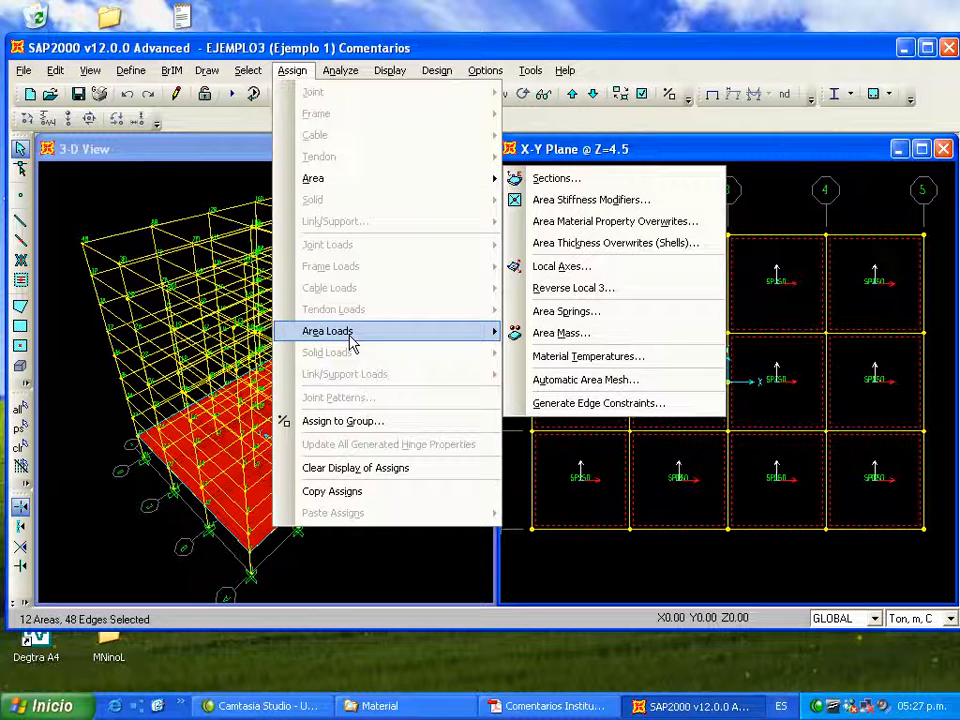
mouse_move(350, 343)
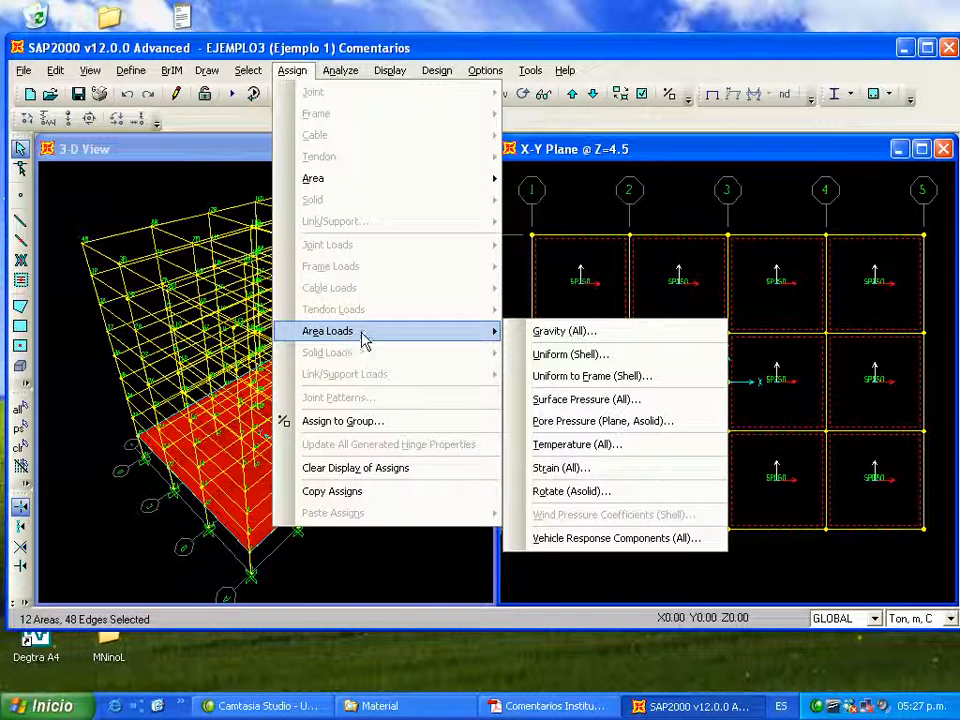
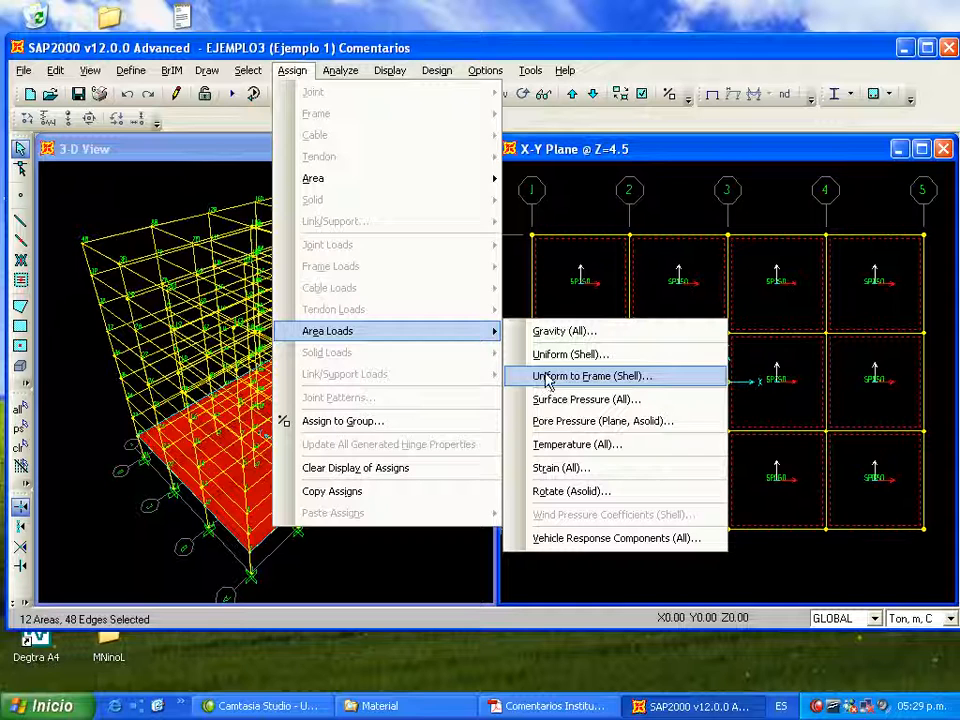
click(563, 381)
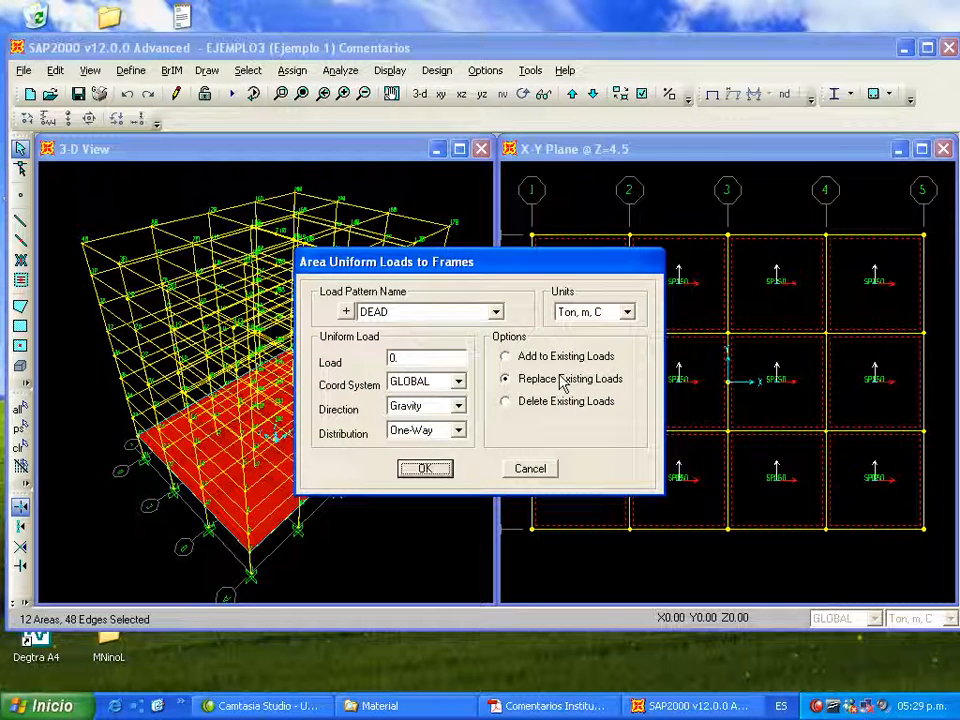
drag(484, 246, 474, 225)
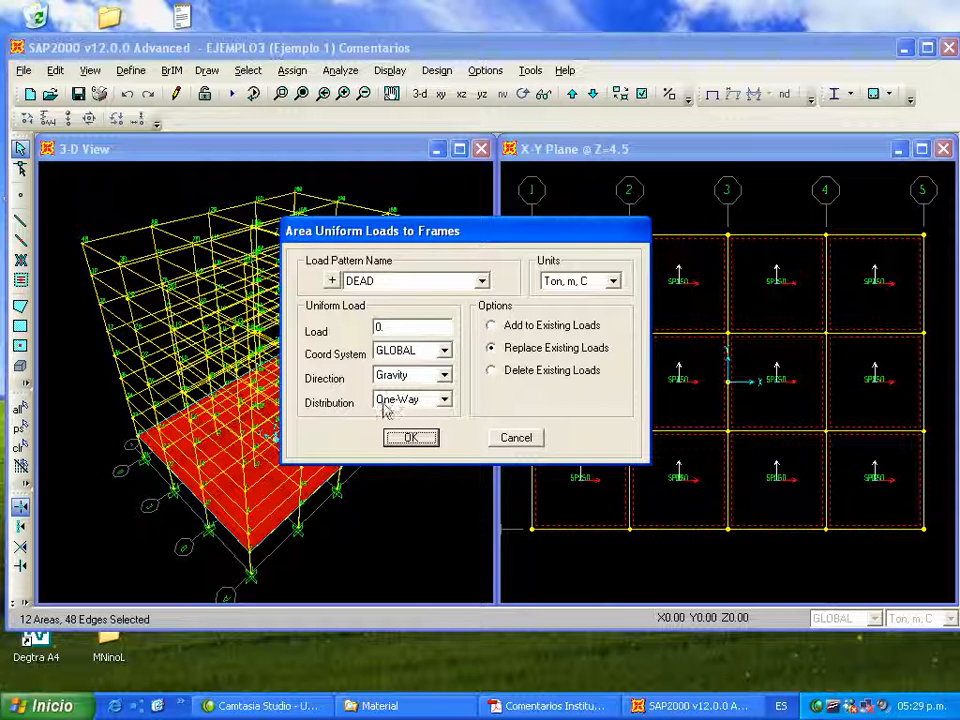
click(482, 281)
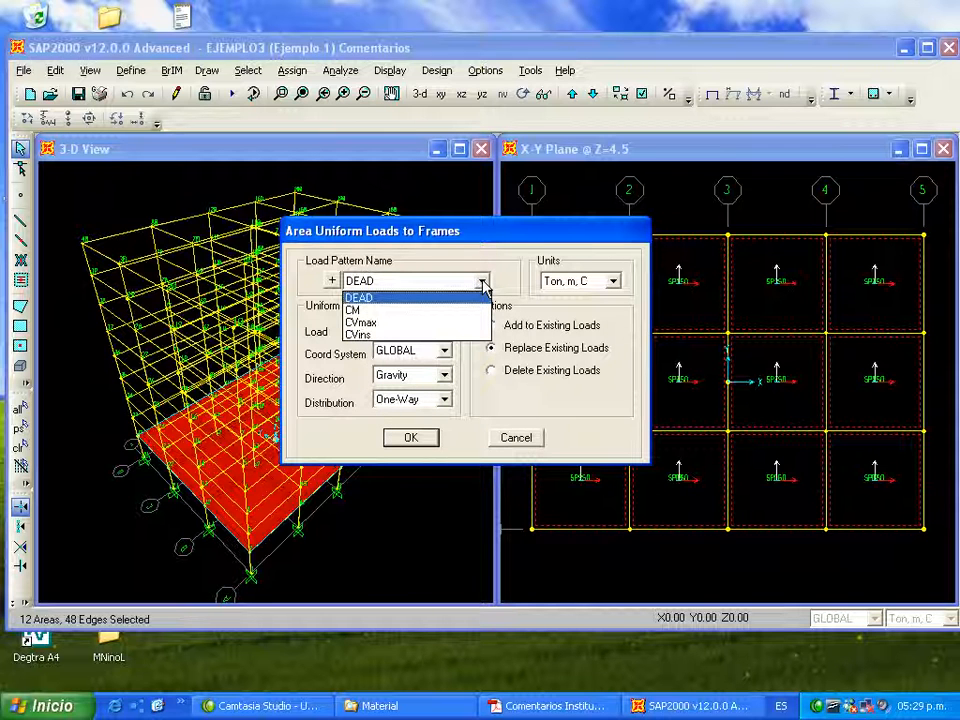
click(446, 318)
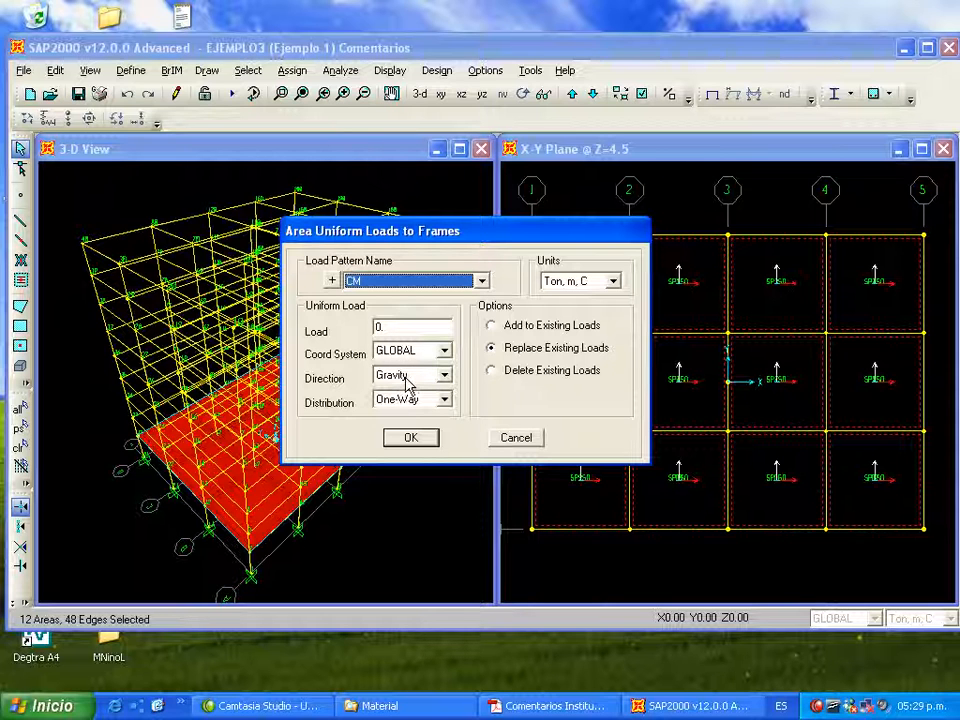
click(402, 328)
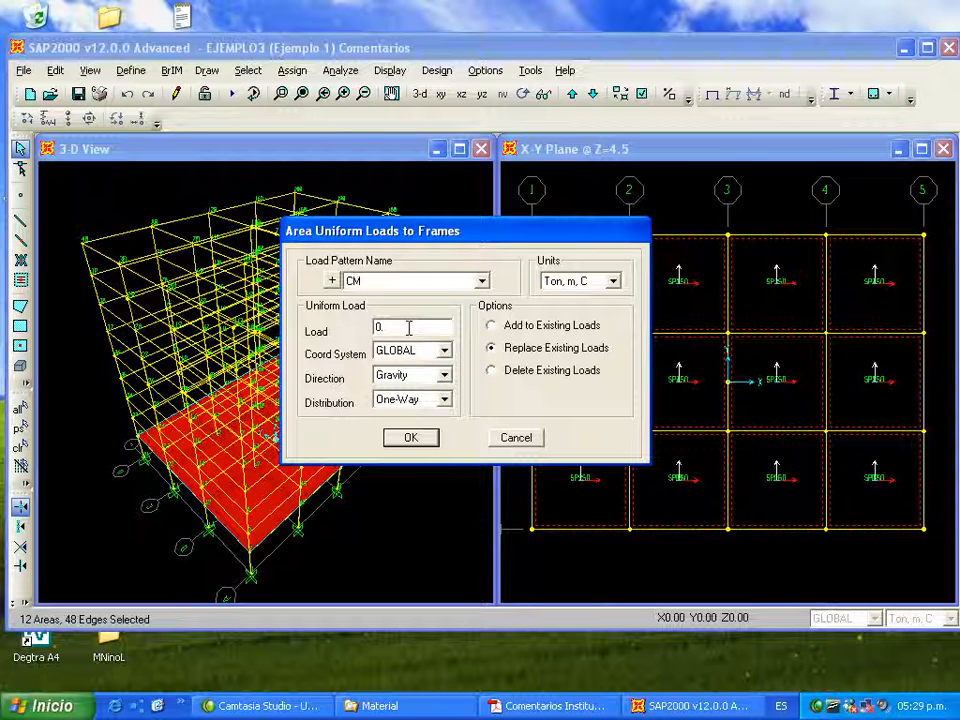
click(548, 706)
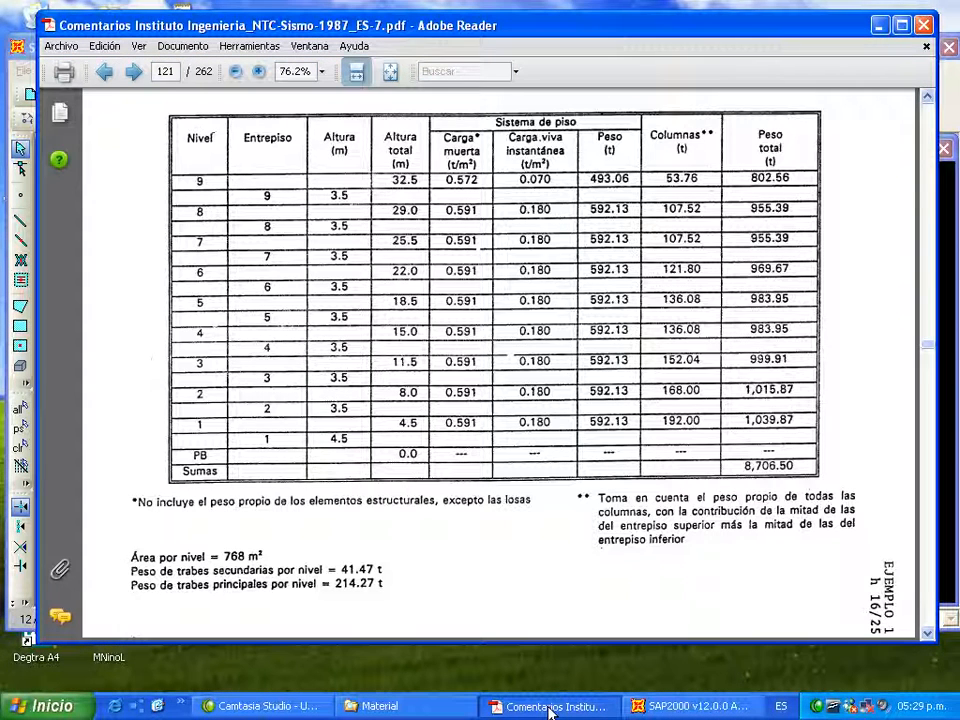
click(548, 706)
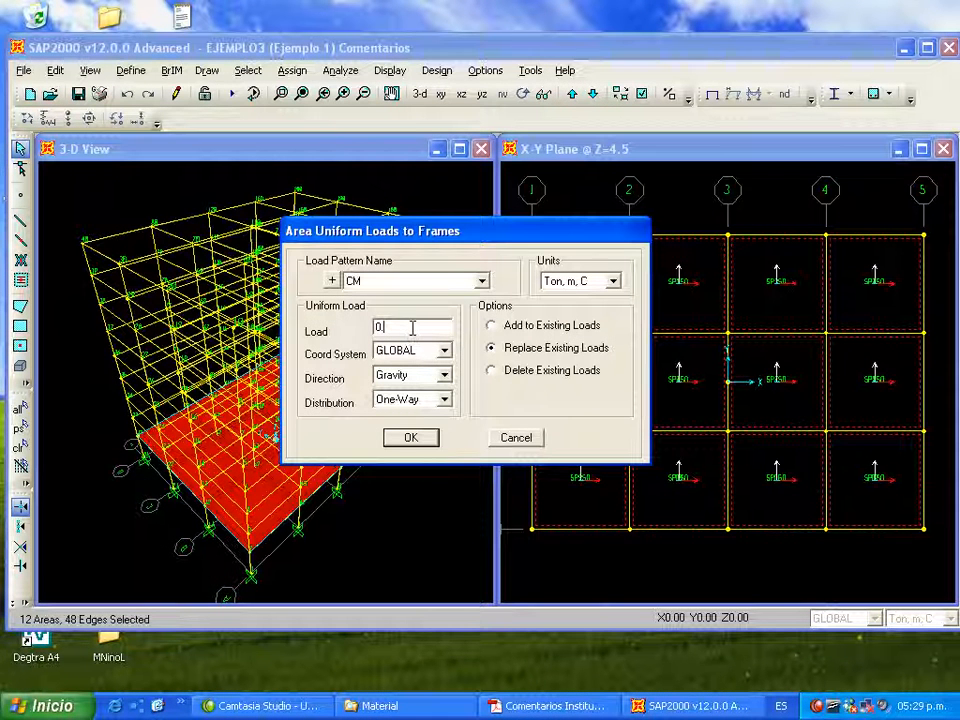
text(5)
Set the CM load distribution to Two-Way and apply the load to the selected slabs
click(444, 401)
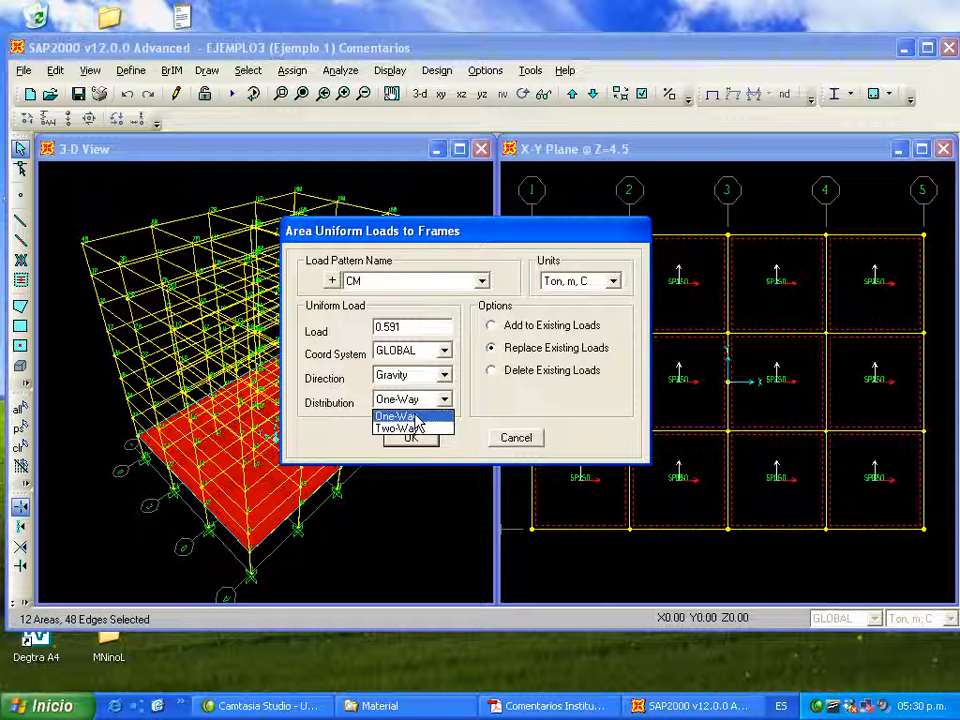
click(416, 418)
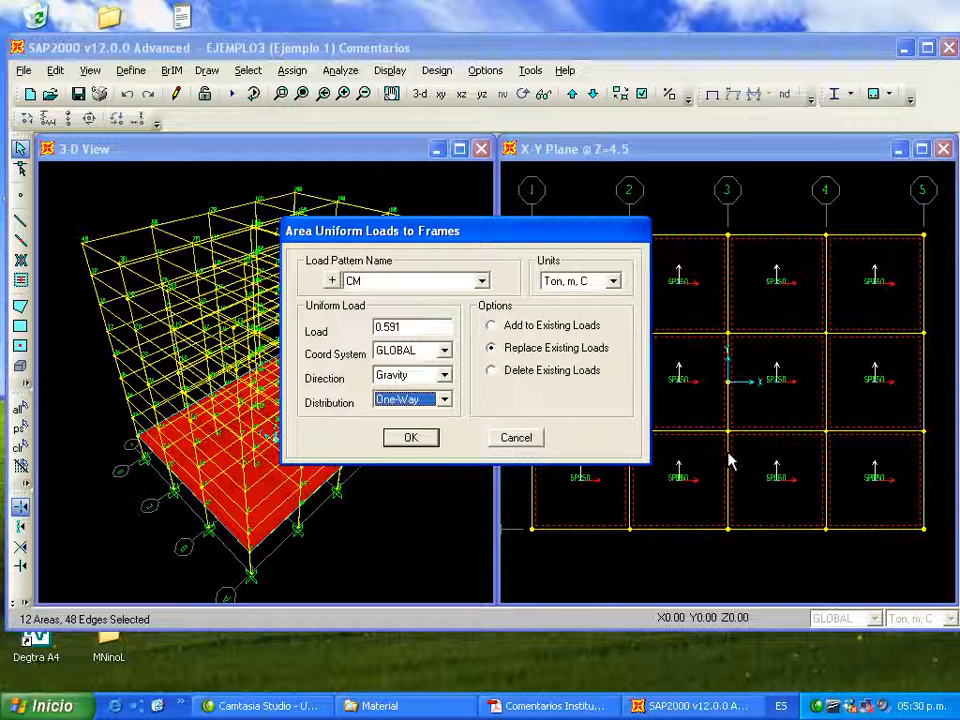
drag(578, 232, 403, 224)
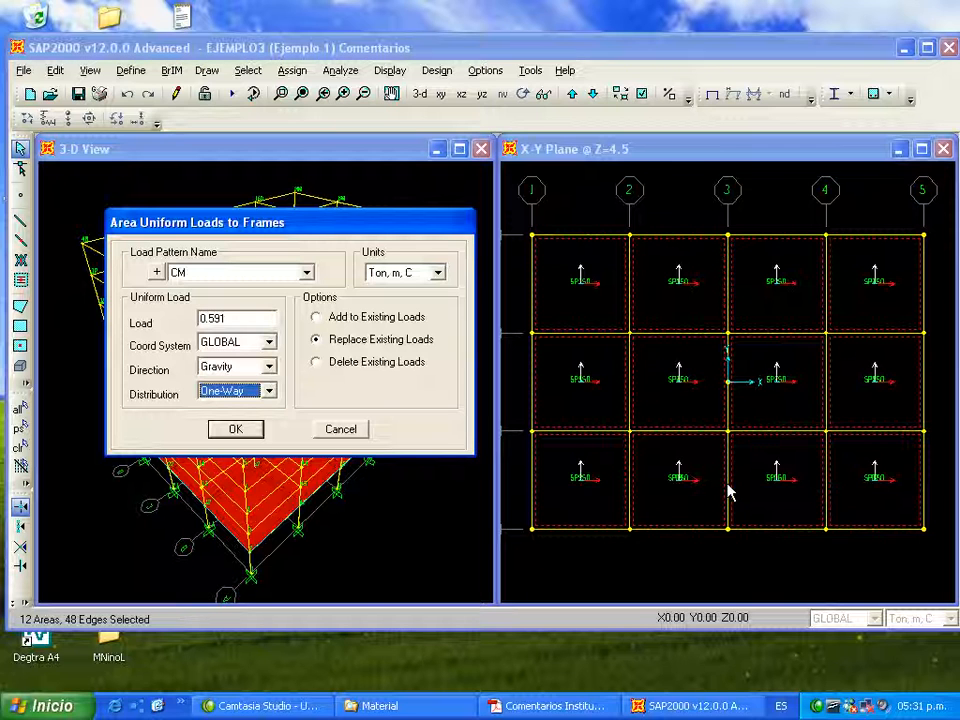
click(268, 392)
click(246, 420)
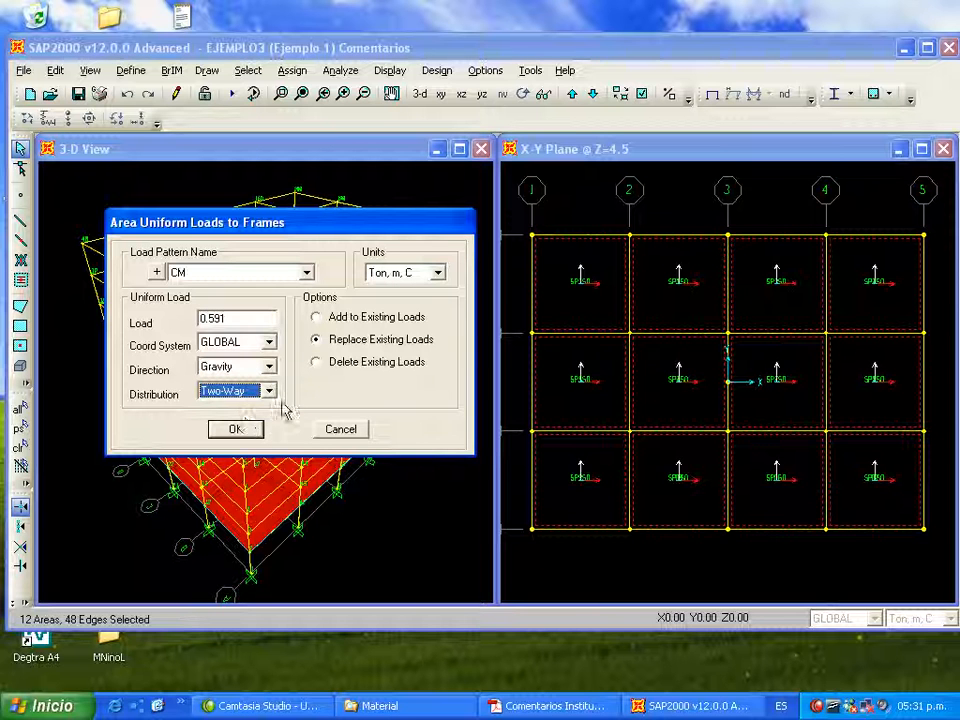
click(252, 431)
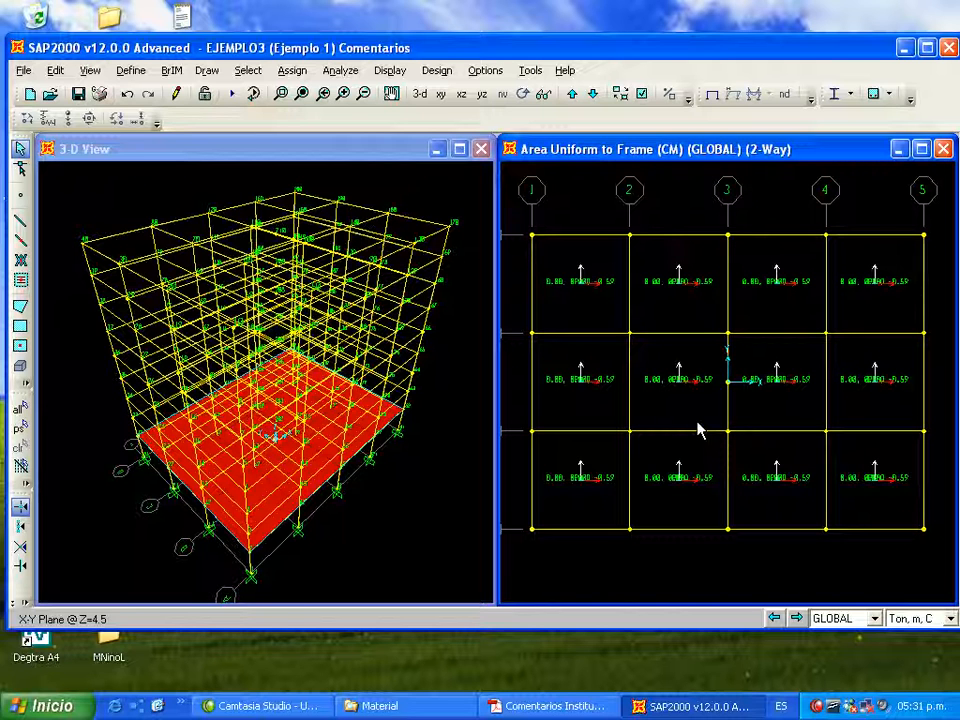
Select the lower slab panel between axes 2 and 3 and examine its assigned load up close
click(678, 491)
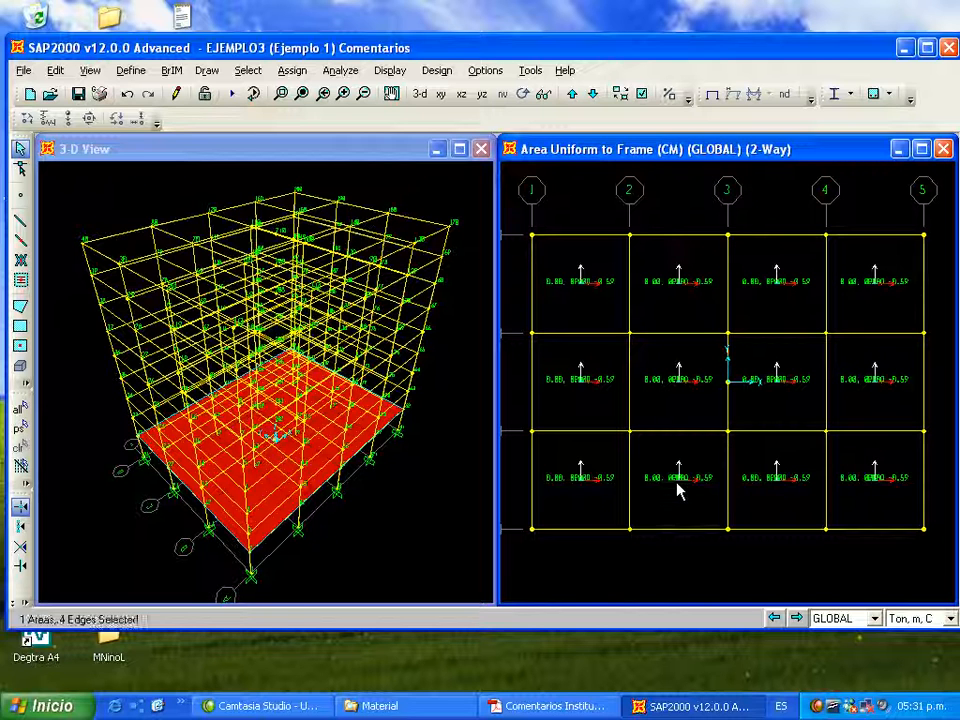
click(281, 93)
drag(592, 412, 774, 555)
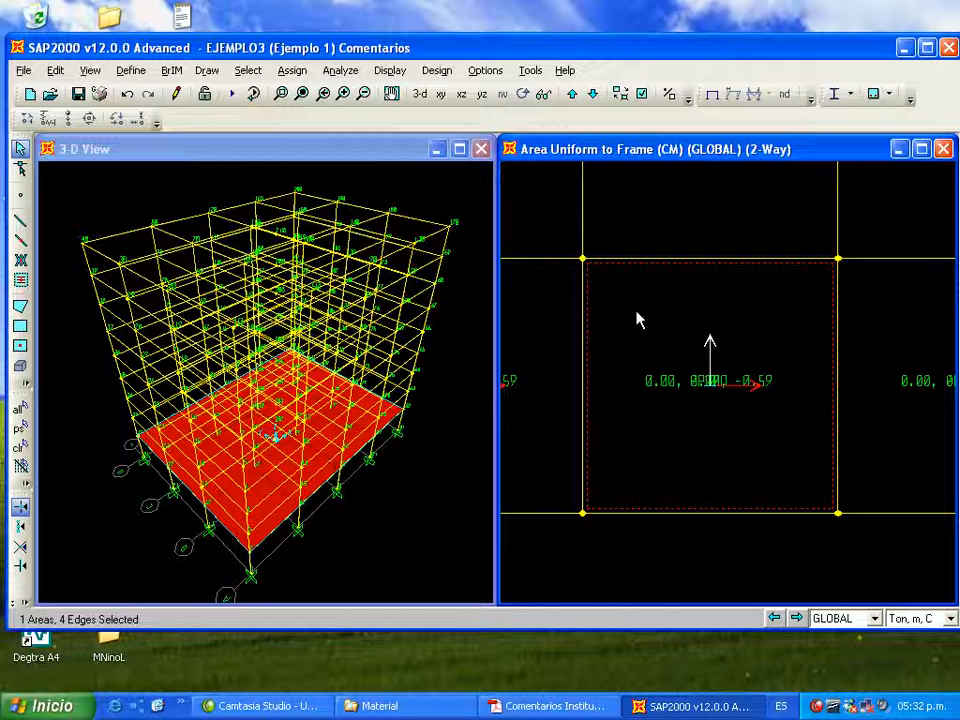
Display the slab loads in 3-D and limit the view's Z axis to a maximum of 4.5
click(419, 94)
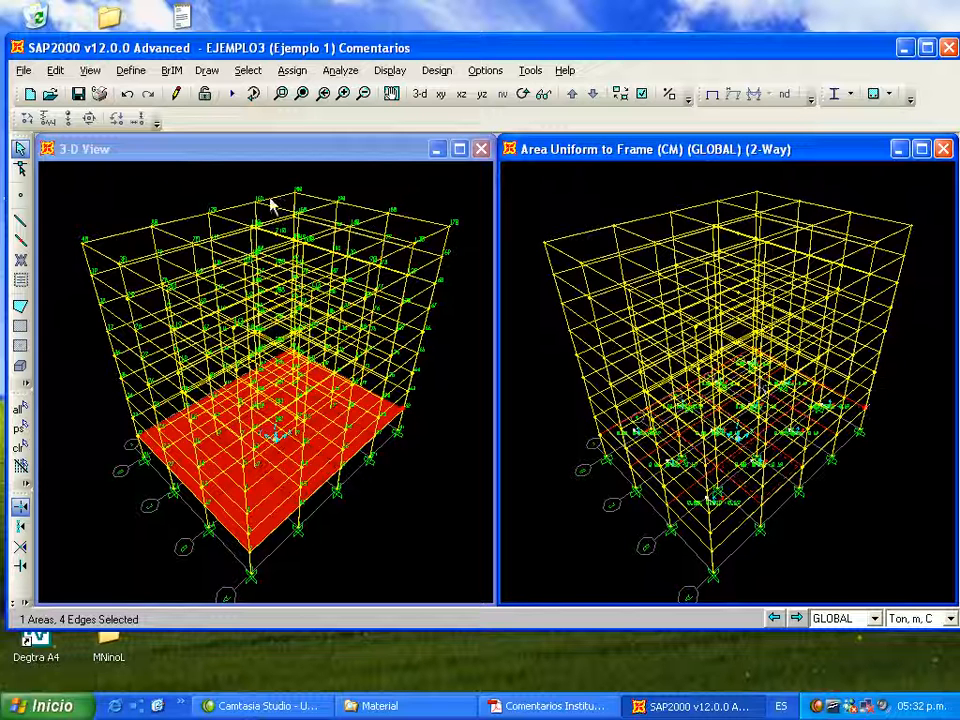
click(56, 71)
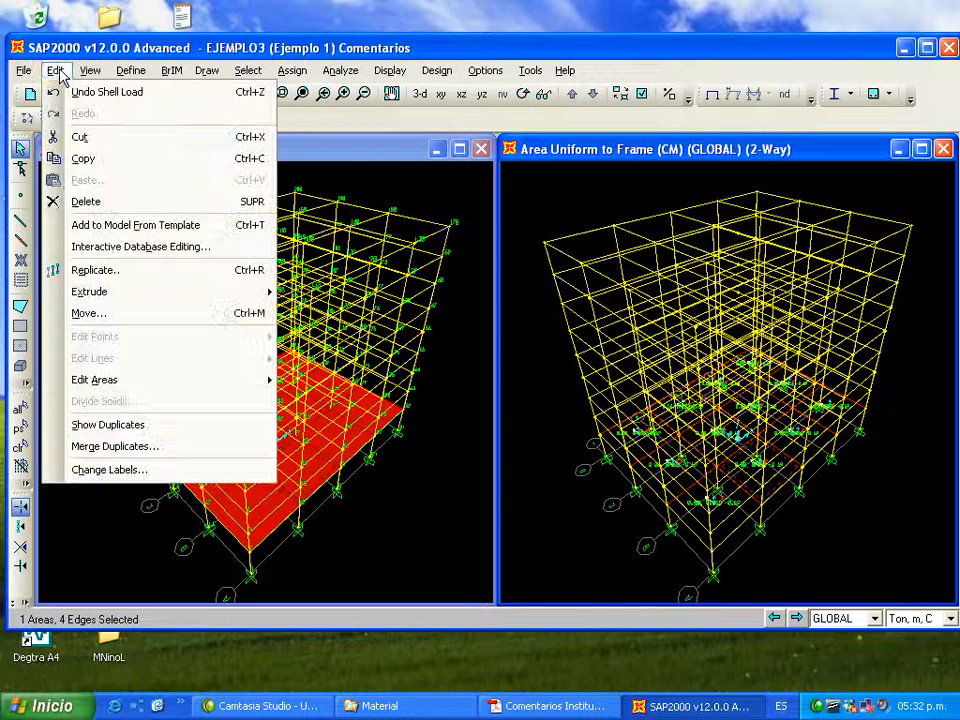
click(90, 71)
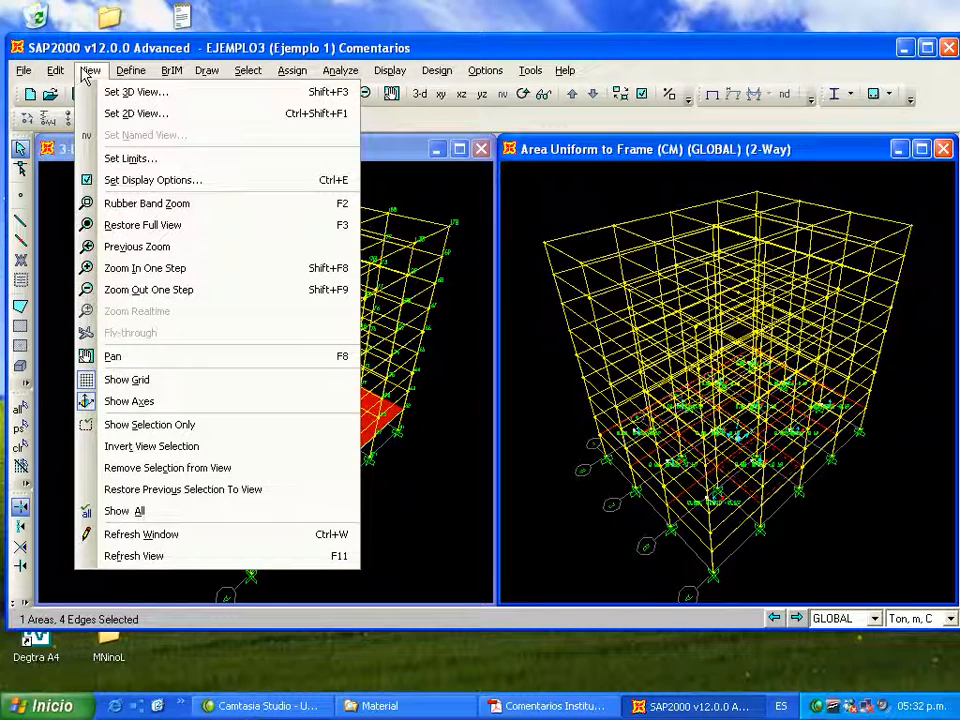
click(129, 158)
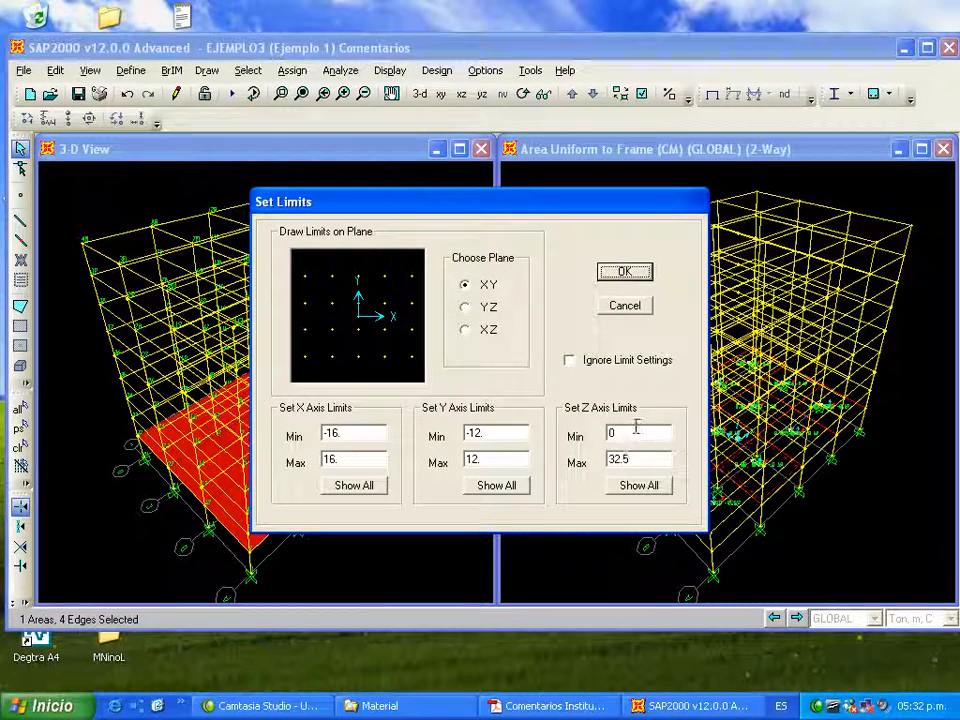
double_click(643, 461)
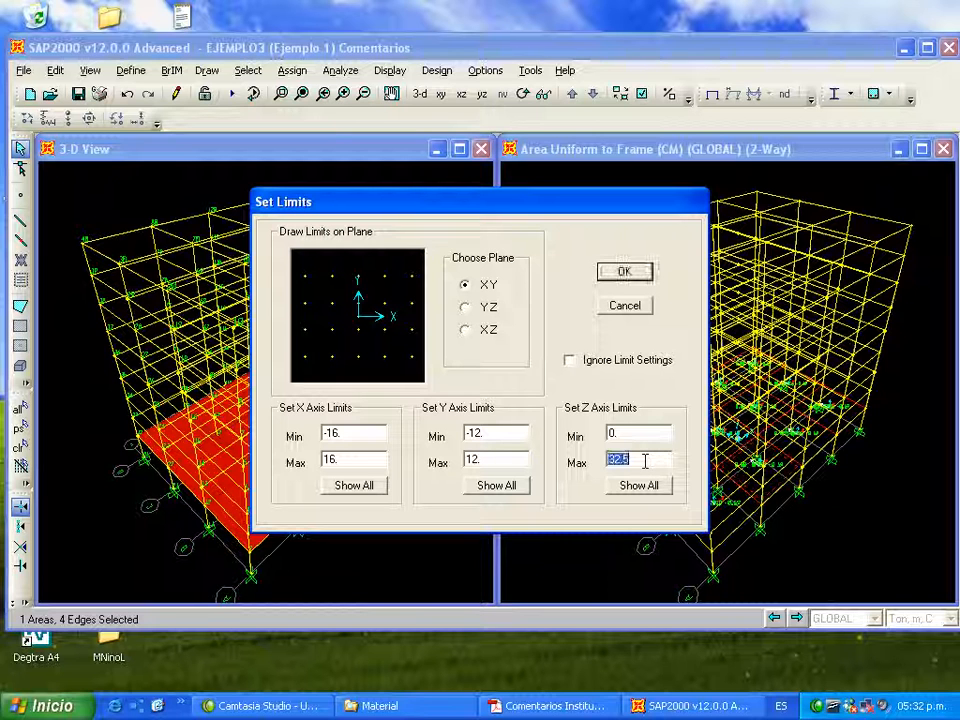
text(4.5)
click(624, 272)
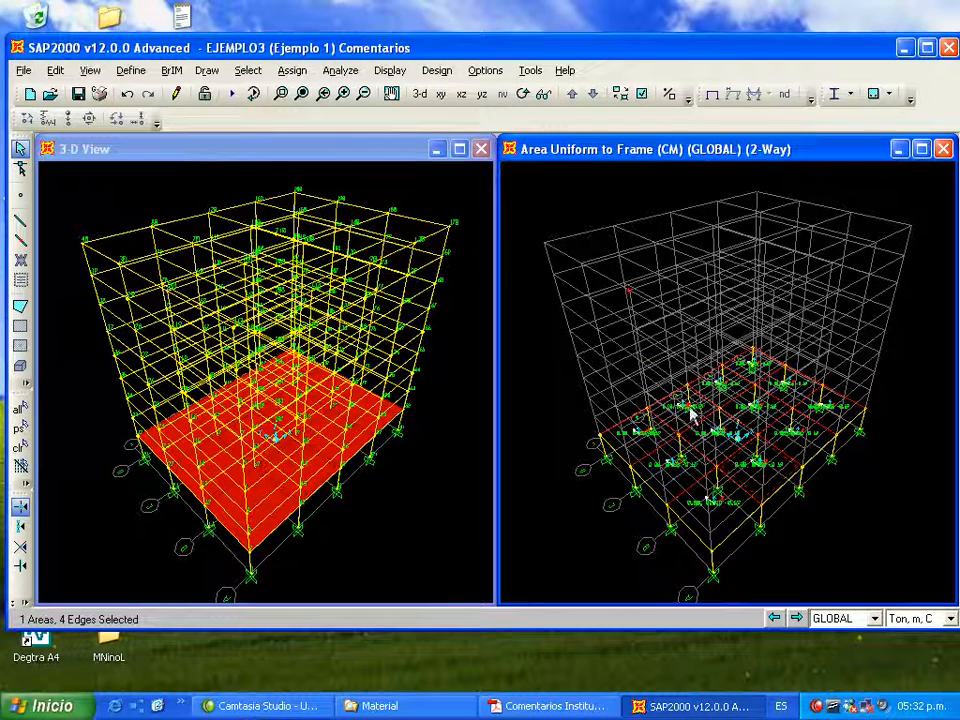
Hide the grid in the 3-D load view and clear the slab selection
click(90, 70)
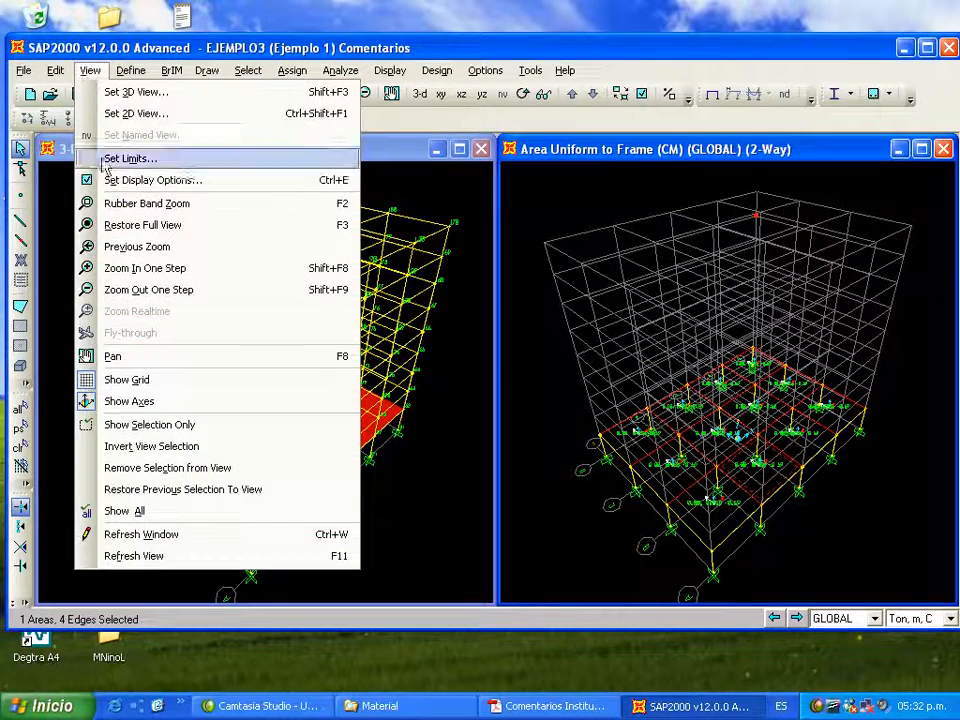
click(163, 385)
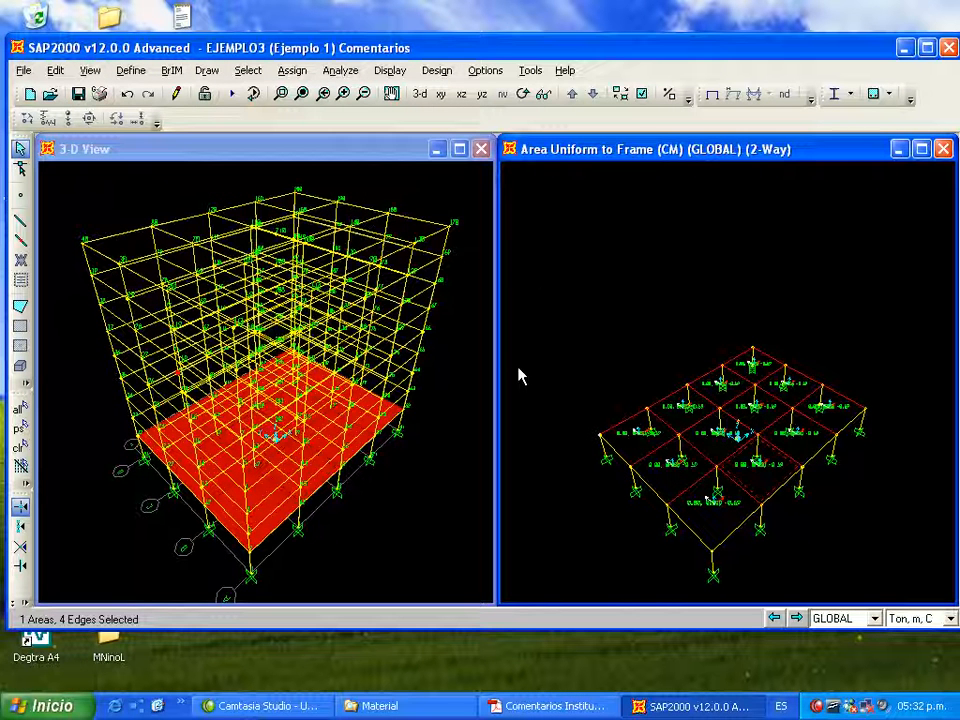
click(21, 449)
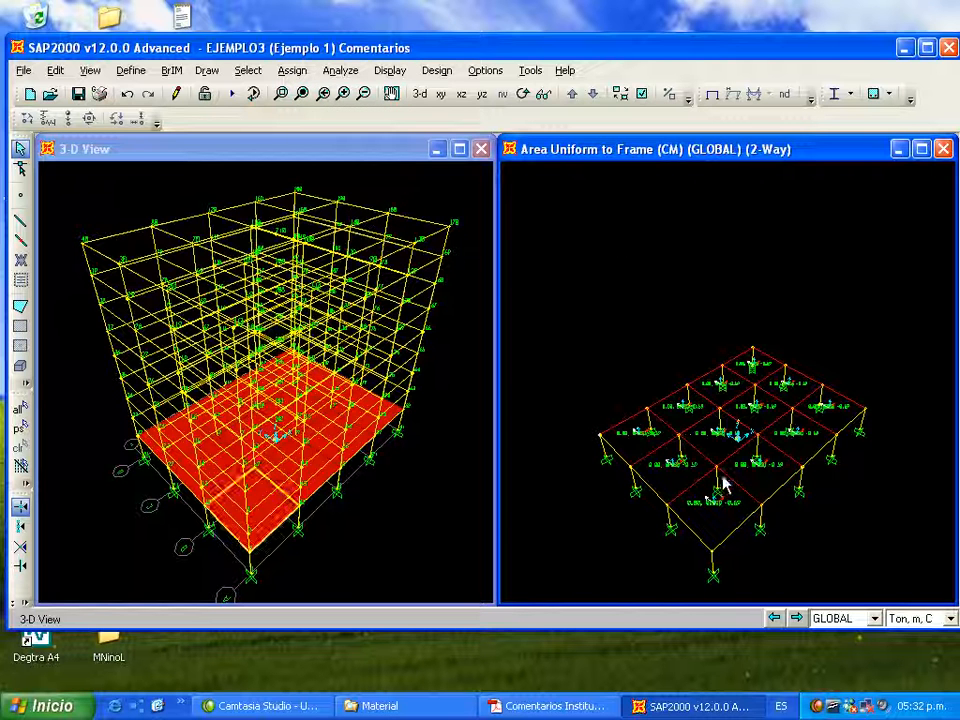
Examine the loaded Z=4.5 floor in the 3-D load view, centring it and zooming out one step
right_click(716, 487)
click(657, 540)
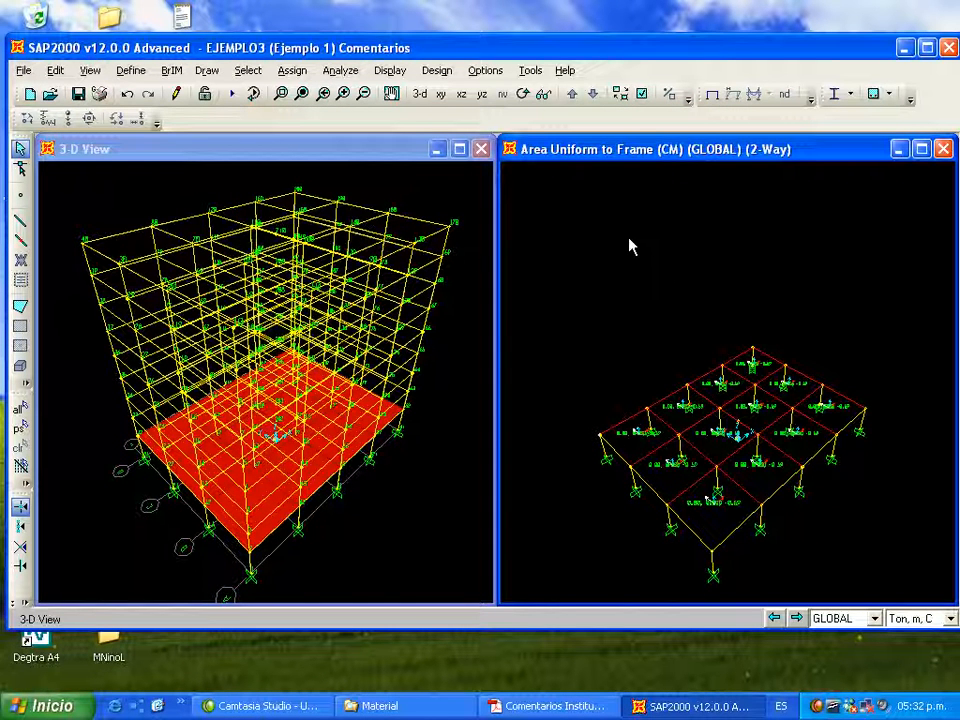
click(391, 93)
drag(598, 381, 602, 310)
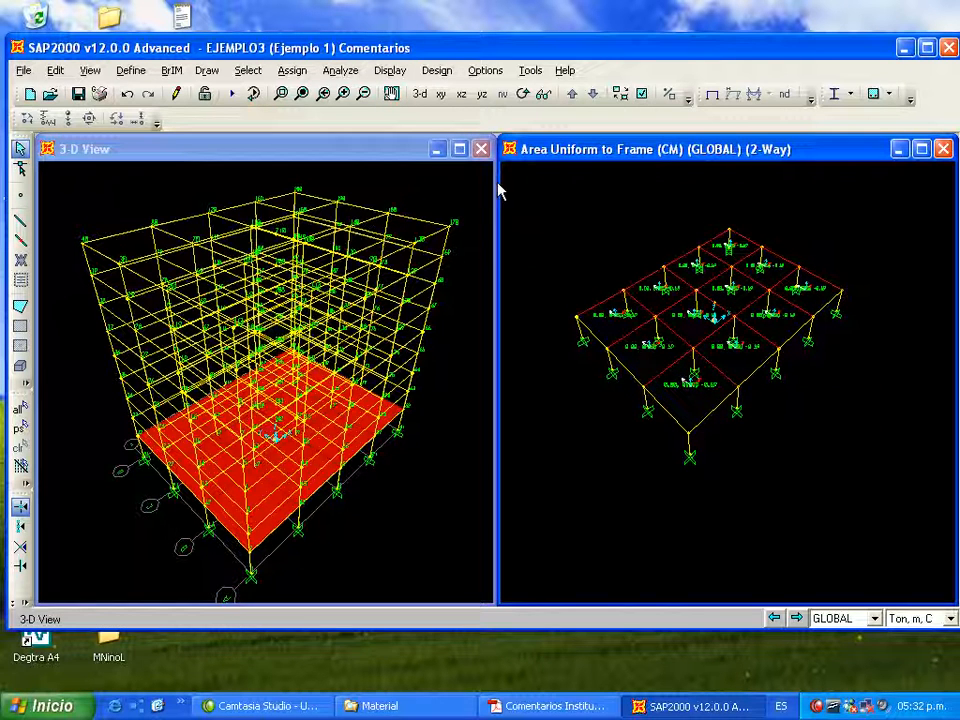
click(364, 94)
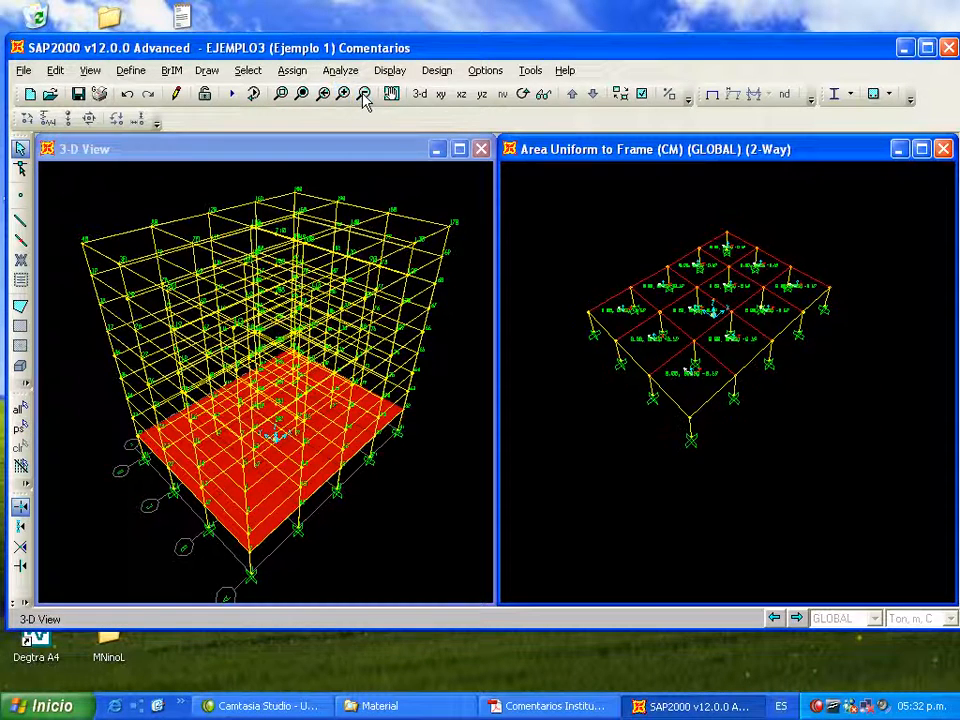
Examine the CM load values on the Z=4.5 slabs up close in the 3-D load view
click(342, 94)
click(342, 94)
click(342, 95)
click(342, 95)
click(342, 95)
click(342, 95)
click(342, 95)
click(342, 95)
click(342, 94)
click(342, 94)
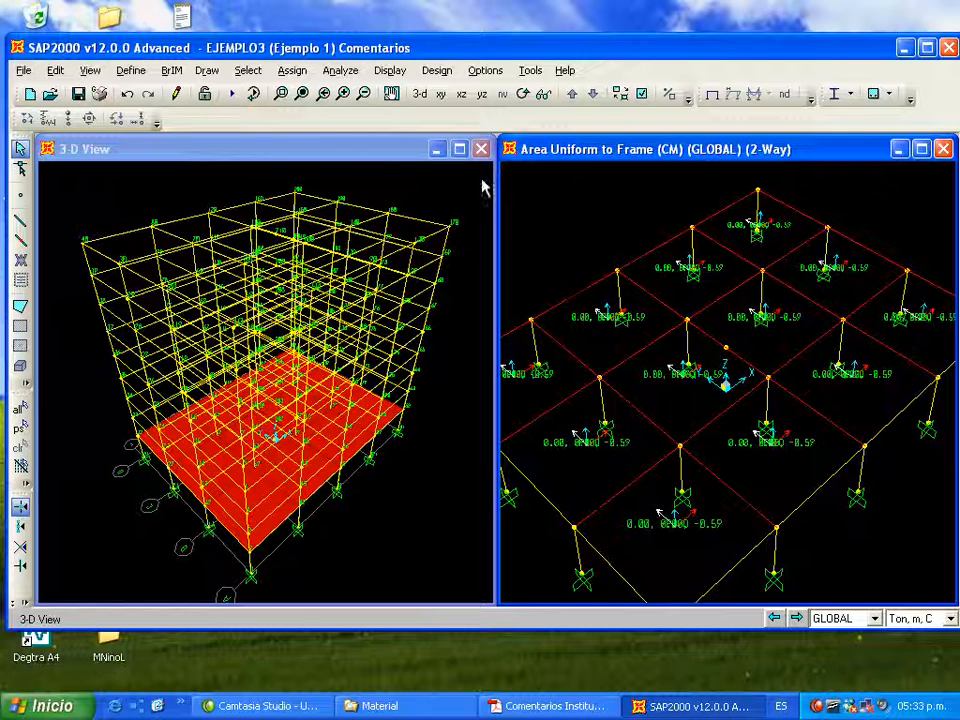
Display the CM area loads as Uniform Load to Frames Resultants with the distribution set to All
click(390, 71)
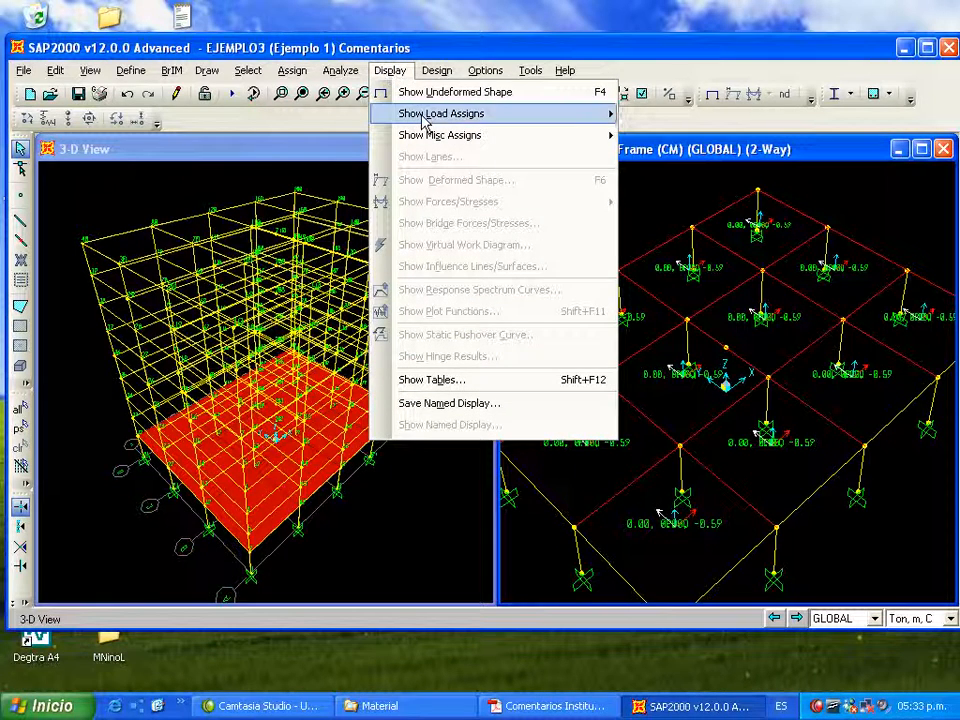
mouse_move(428, 120)
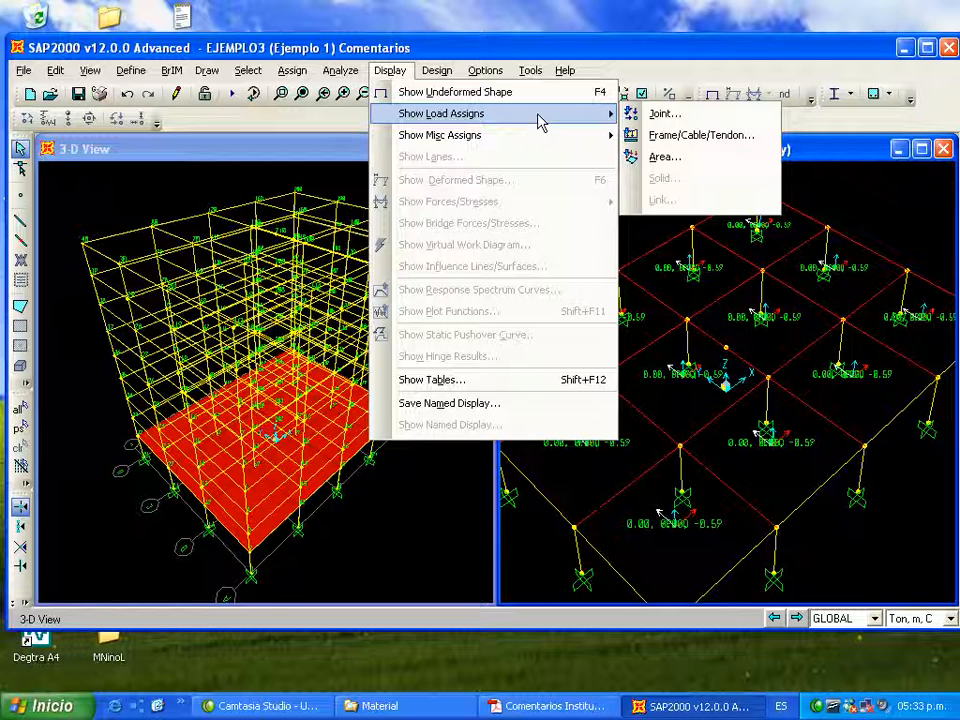
click(686, 168)
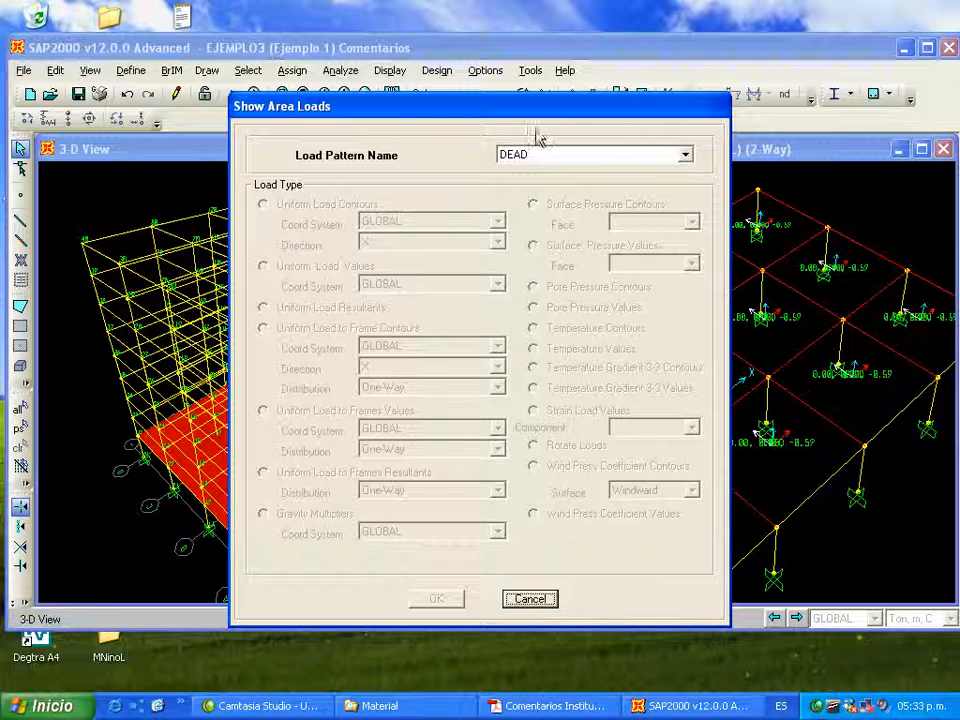
drag(518, 112, 527, 77)
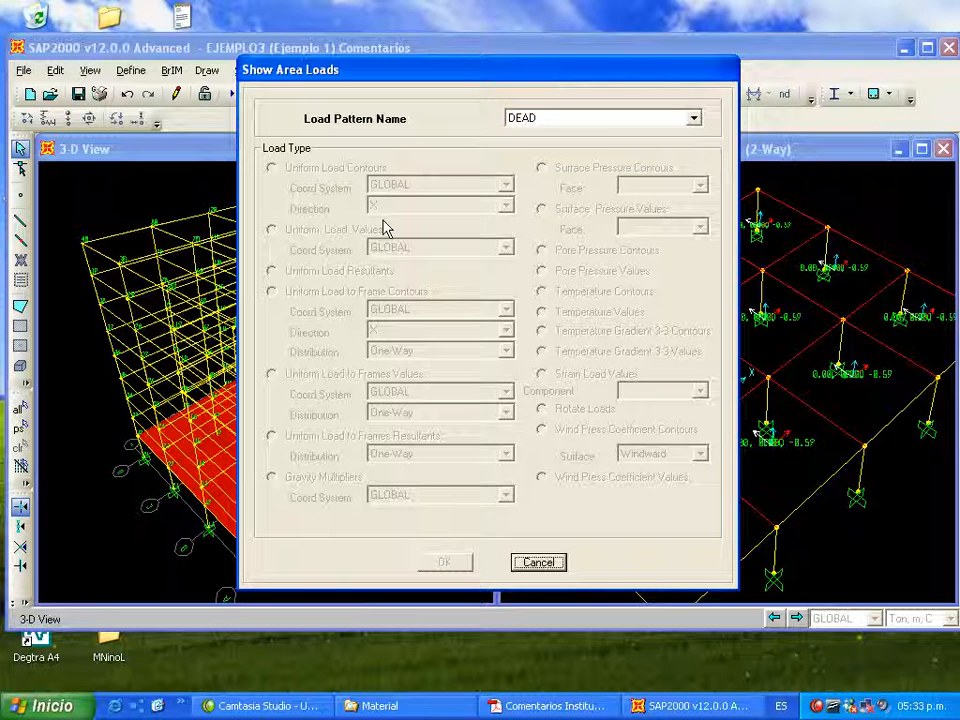
click(694, 119)
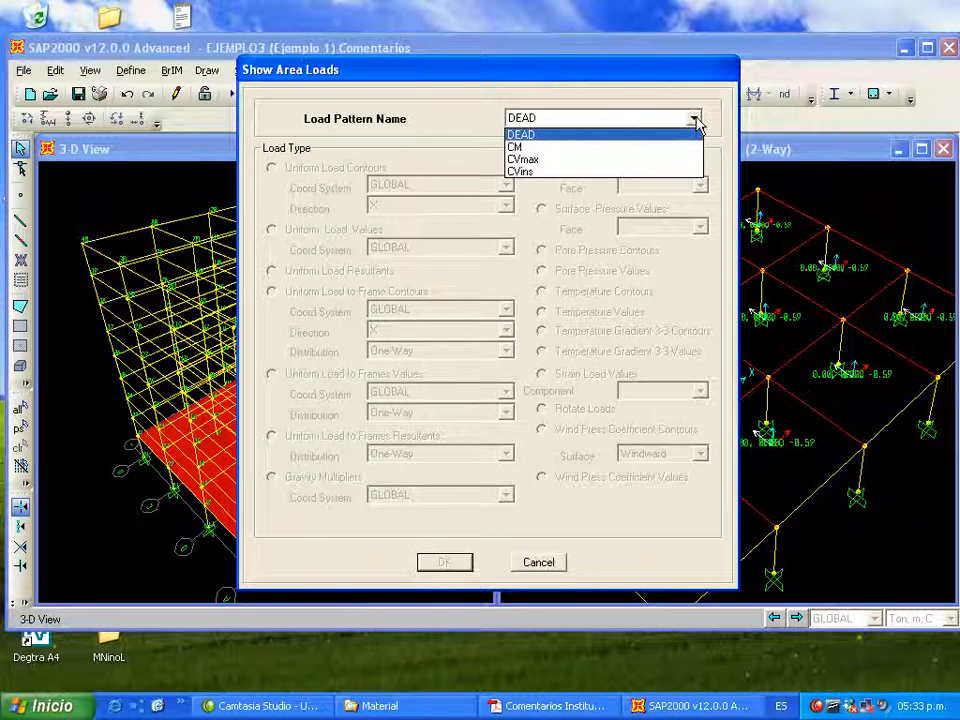
click(607, 150)
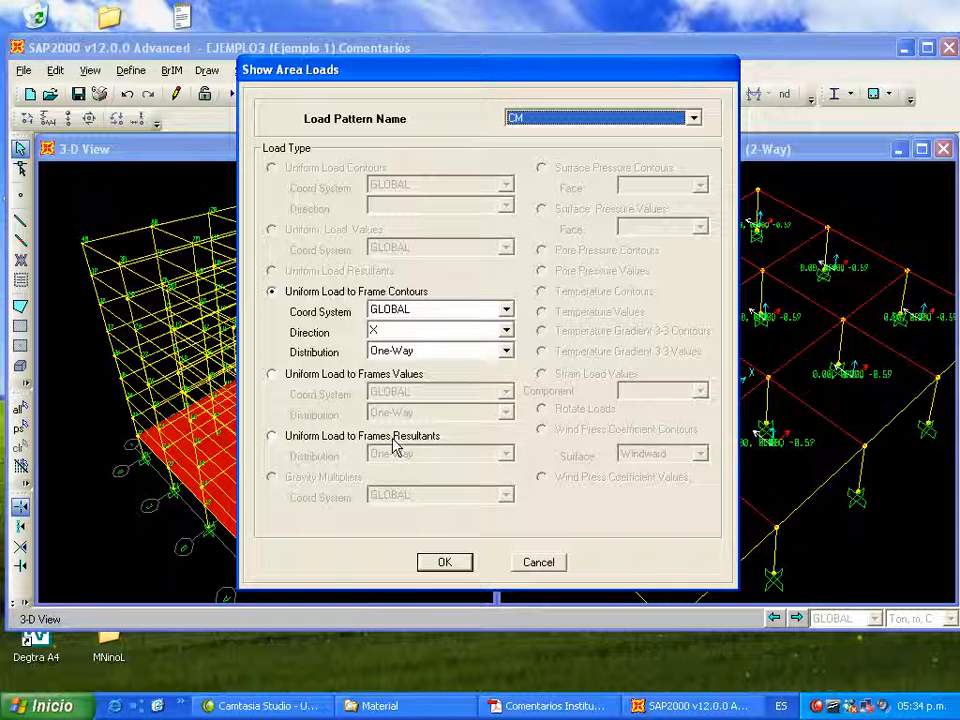
click(273, 437)
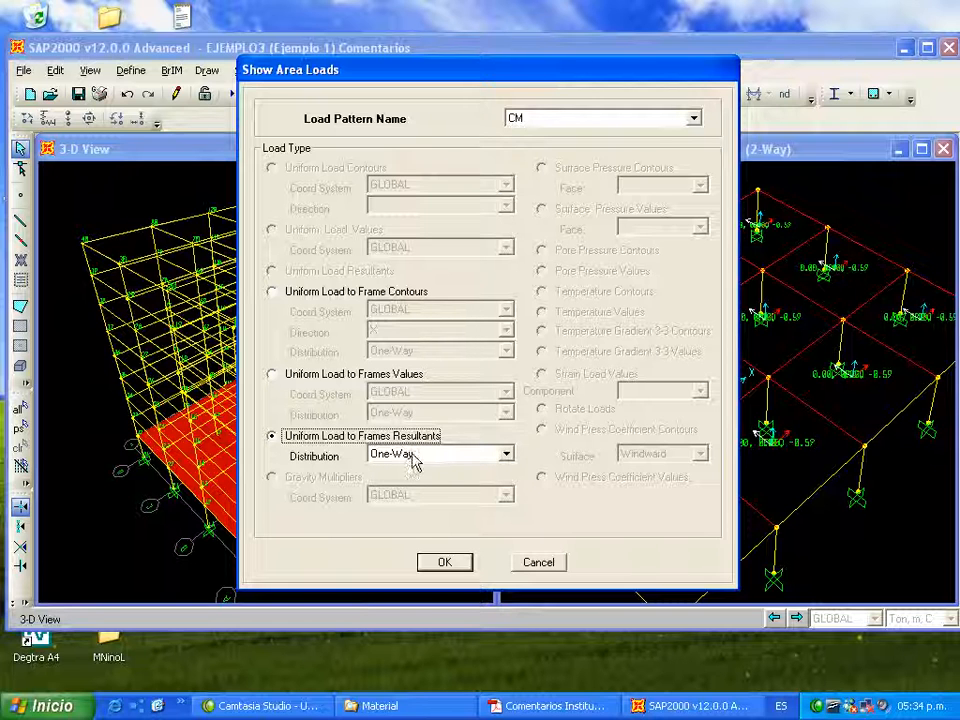
click(506, 455)
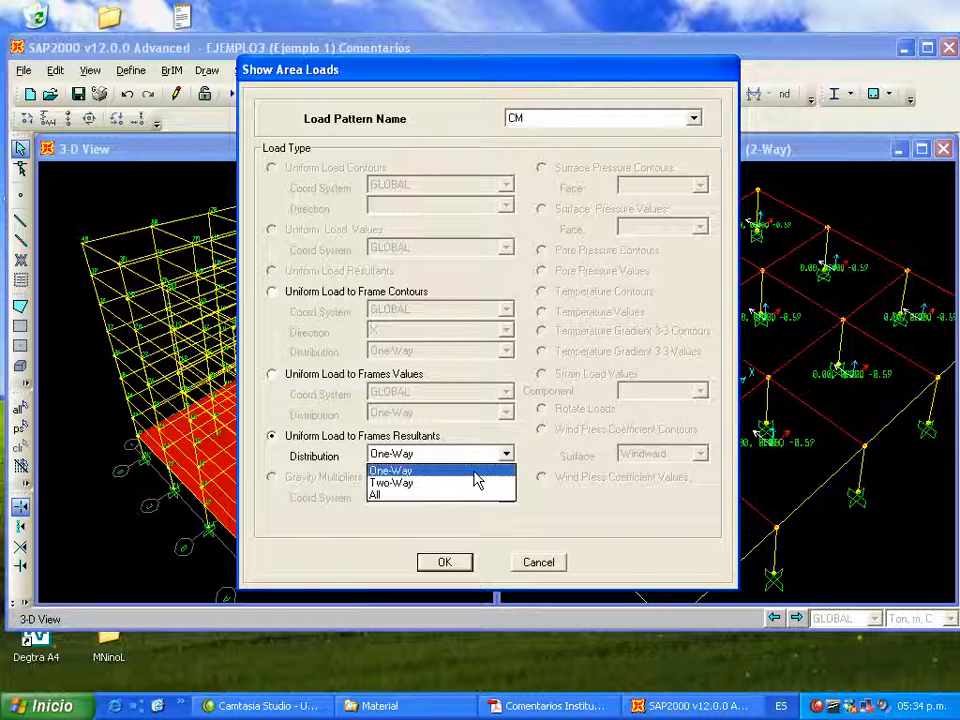
click(466, 483)
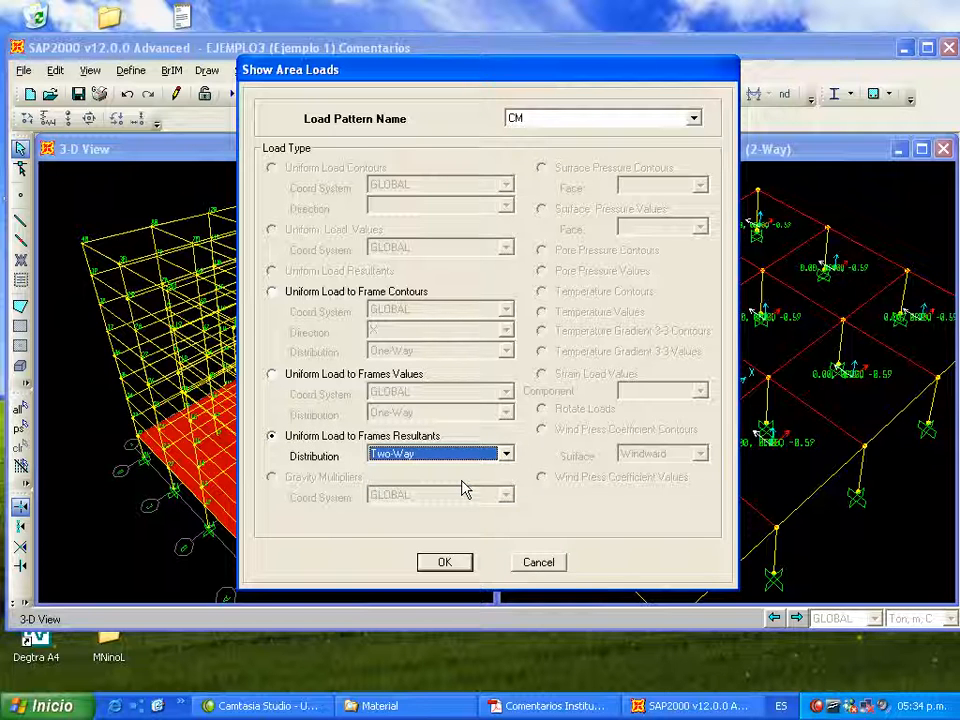
click(507, 456)
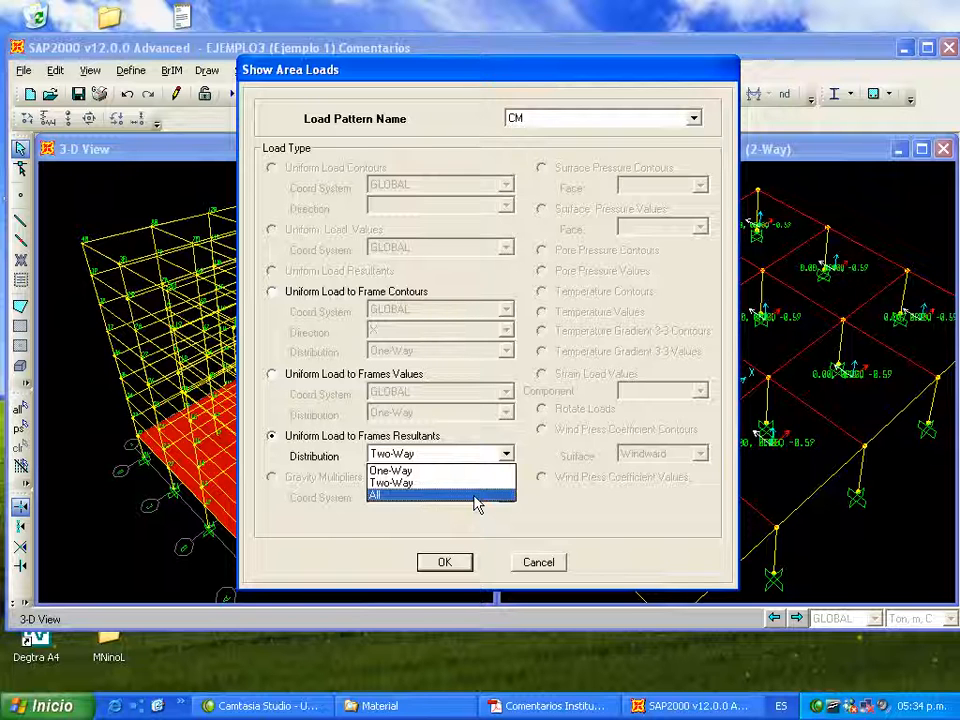
click(398, 496)
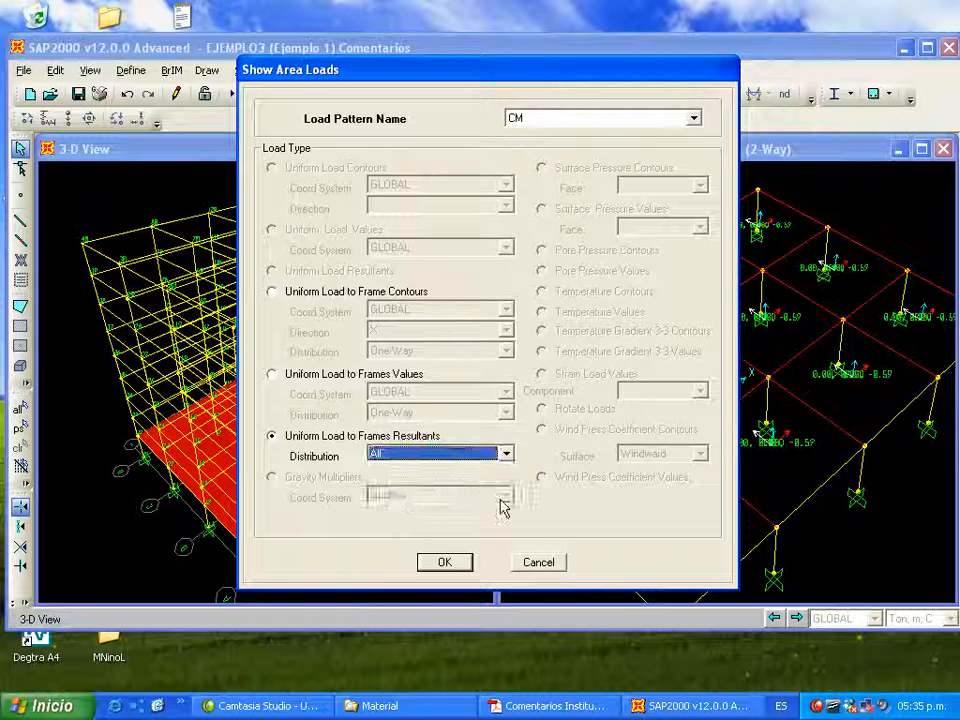
click(446, 563)
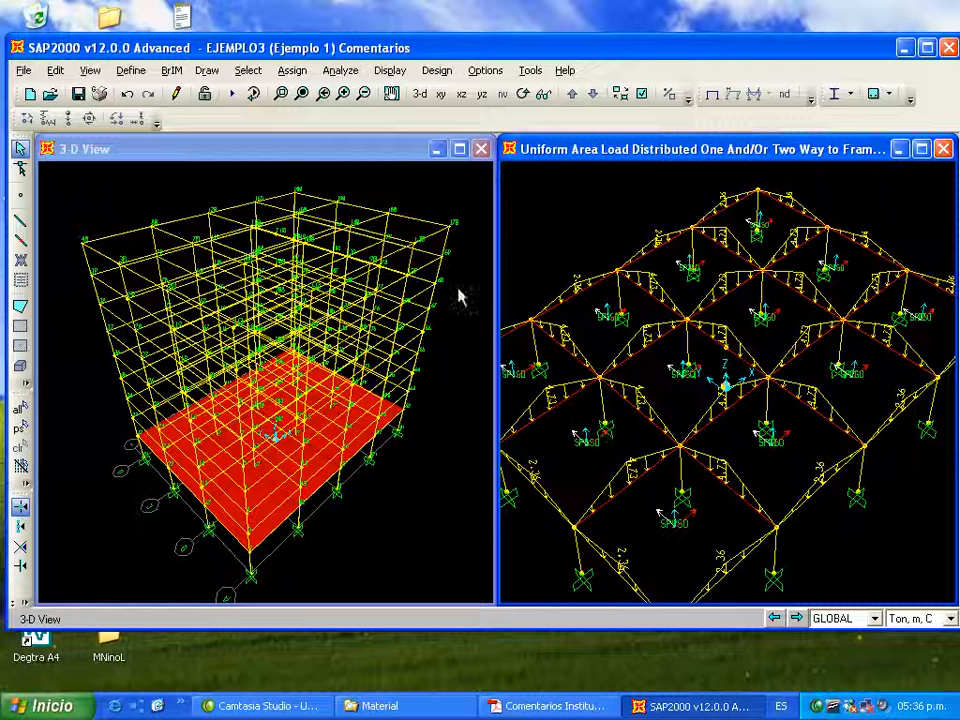
click(248, 71)
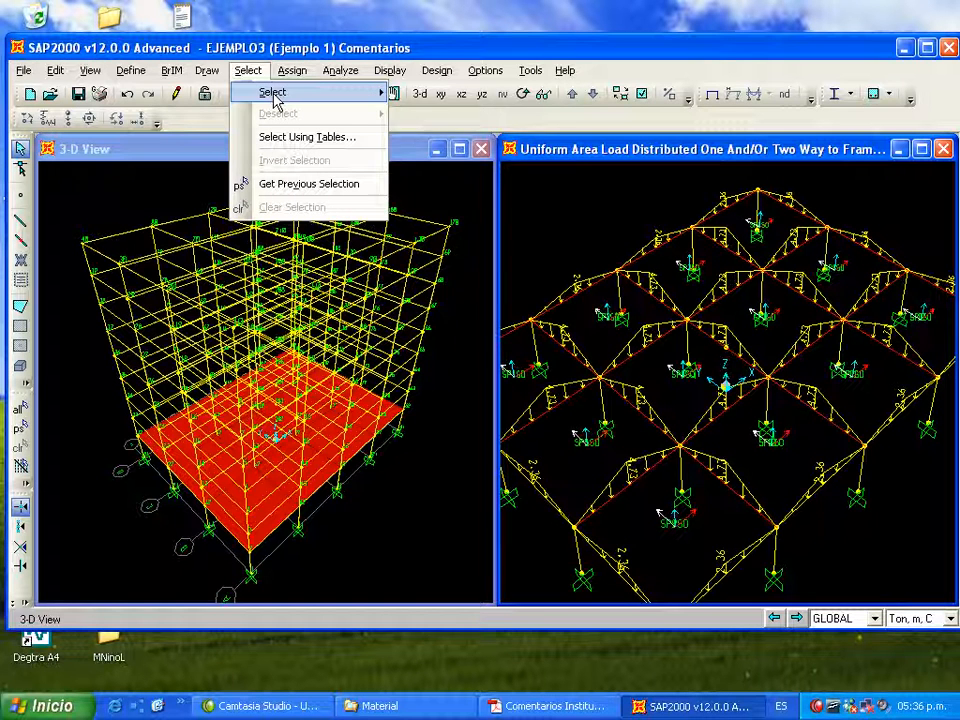
mouse_move(262, 93)
click(424, 50)
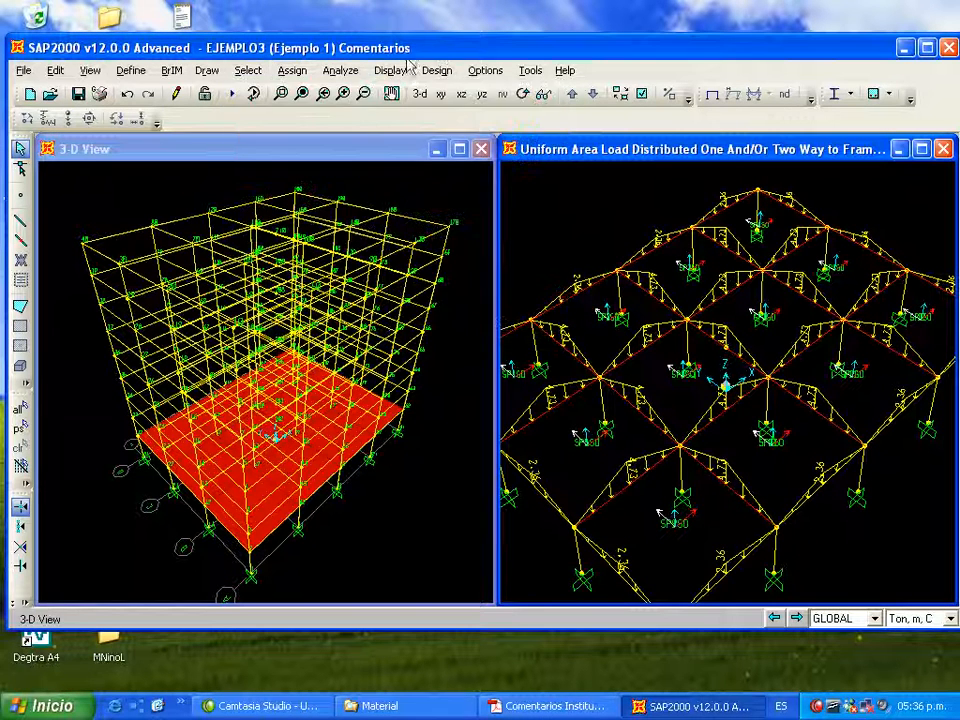
click(20, 428)
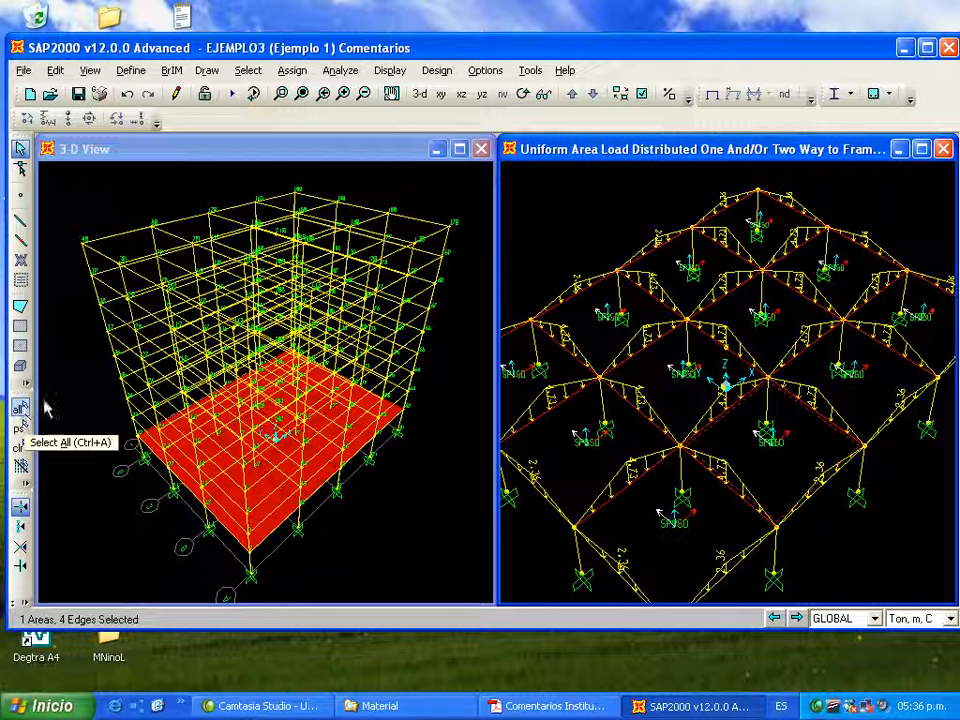
click(19, 447)
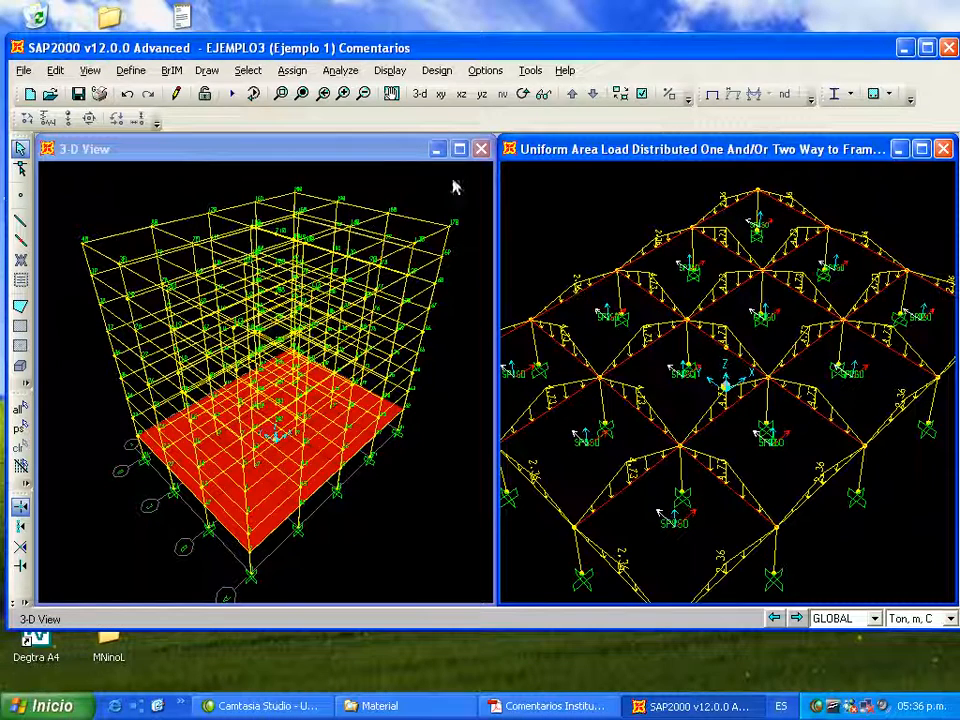
Select all area objects that have the SPISO section
click(247, 71)
mouse_move(293, 97)
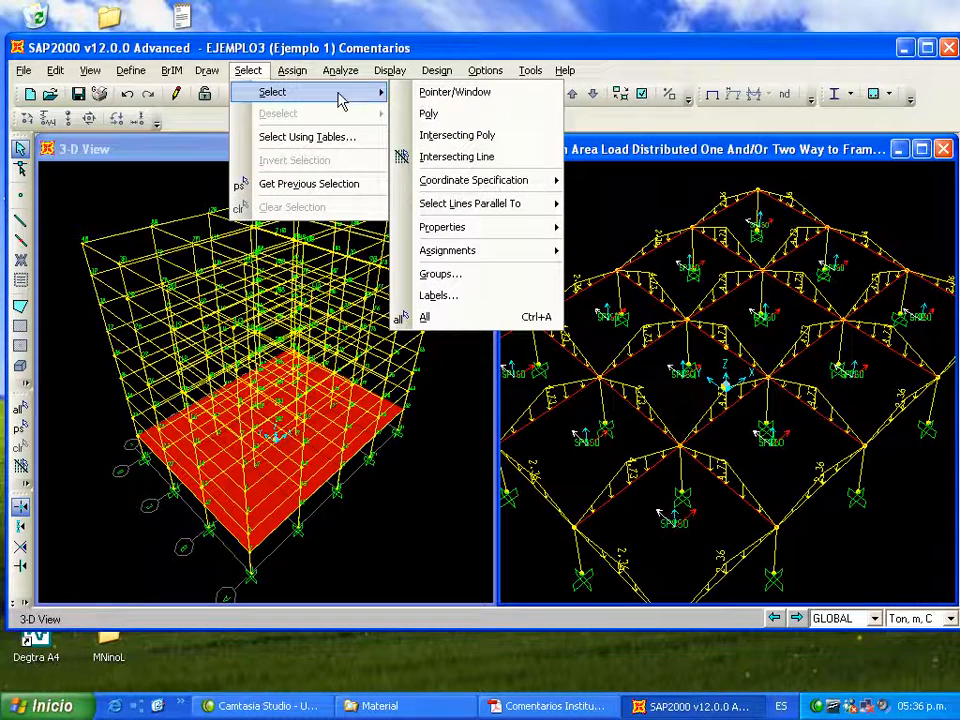
mouse_move(505, 229)
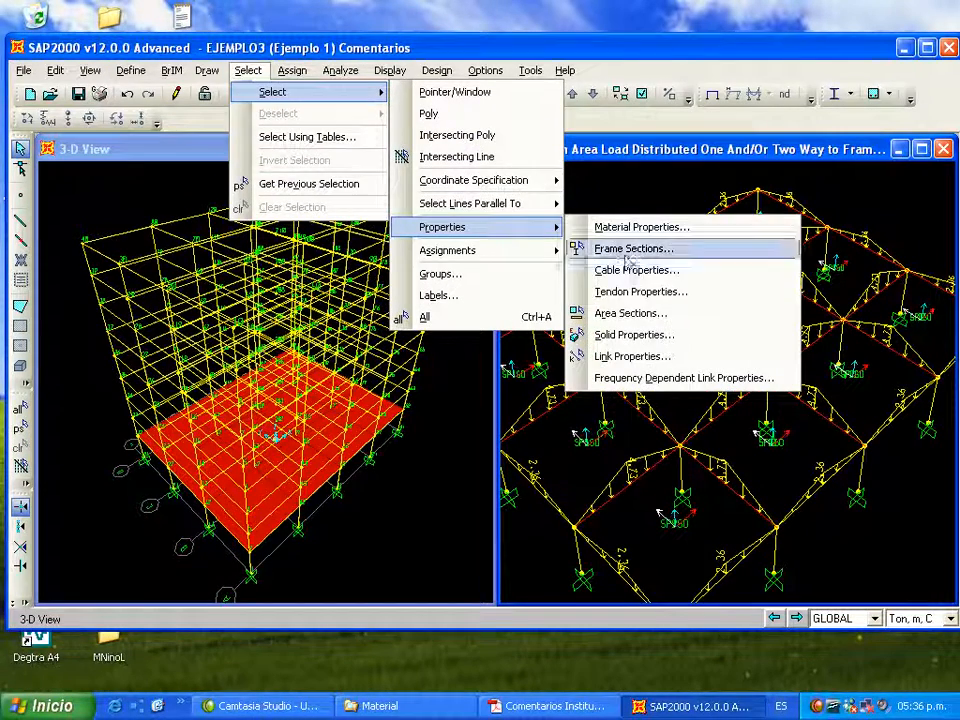
click(630, 313)
click(380, 328)
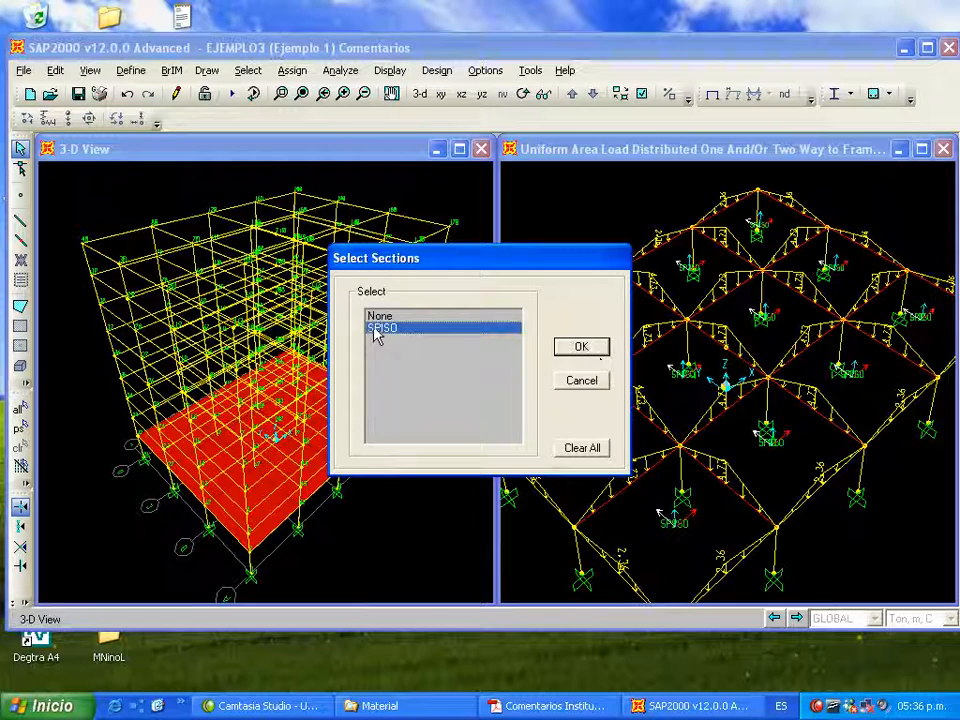
click(581, 346)
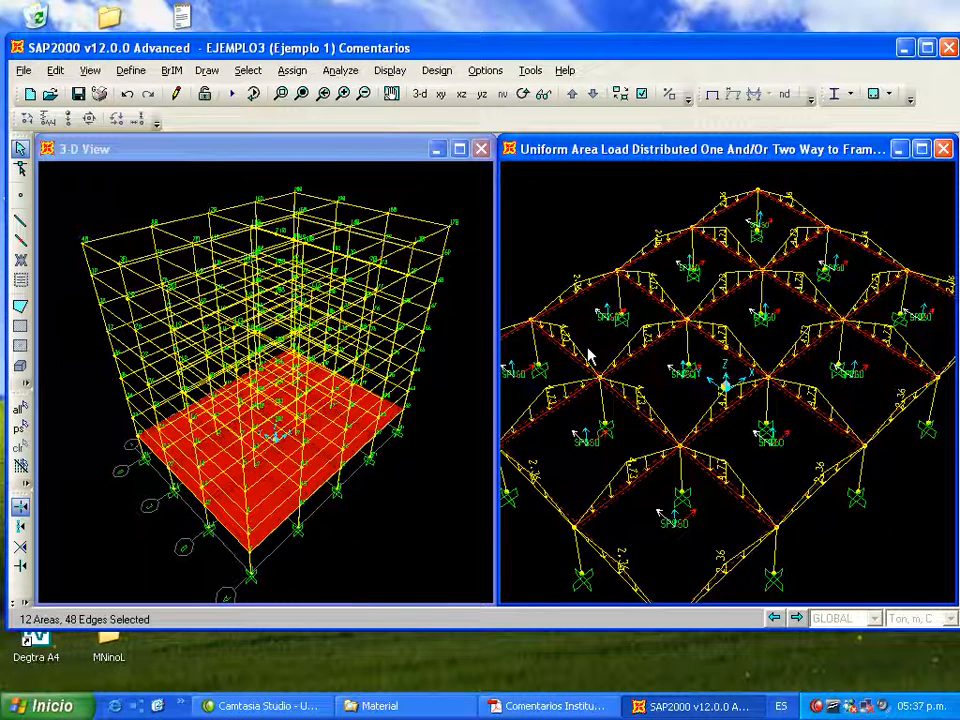
Start a uniform-to-frame area load assignment on the selected slabs with the CVins load pattern
click(292, 71)
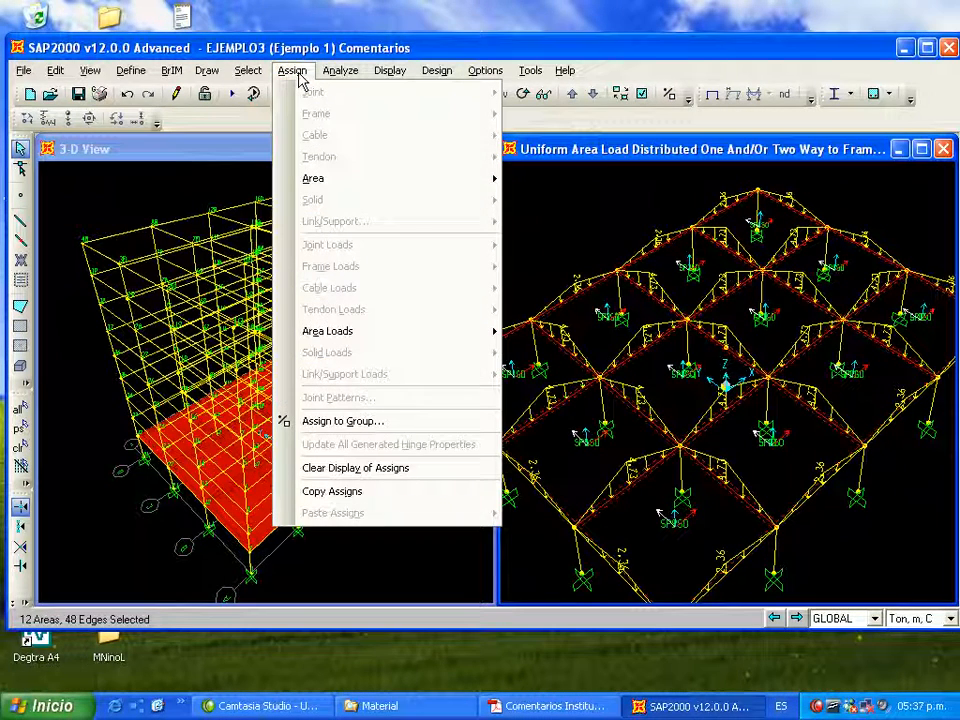
mouse_move(349, 190)
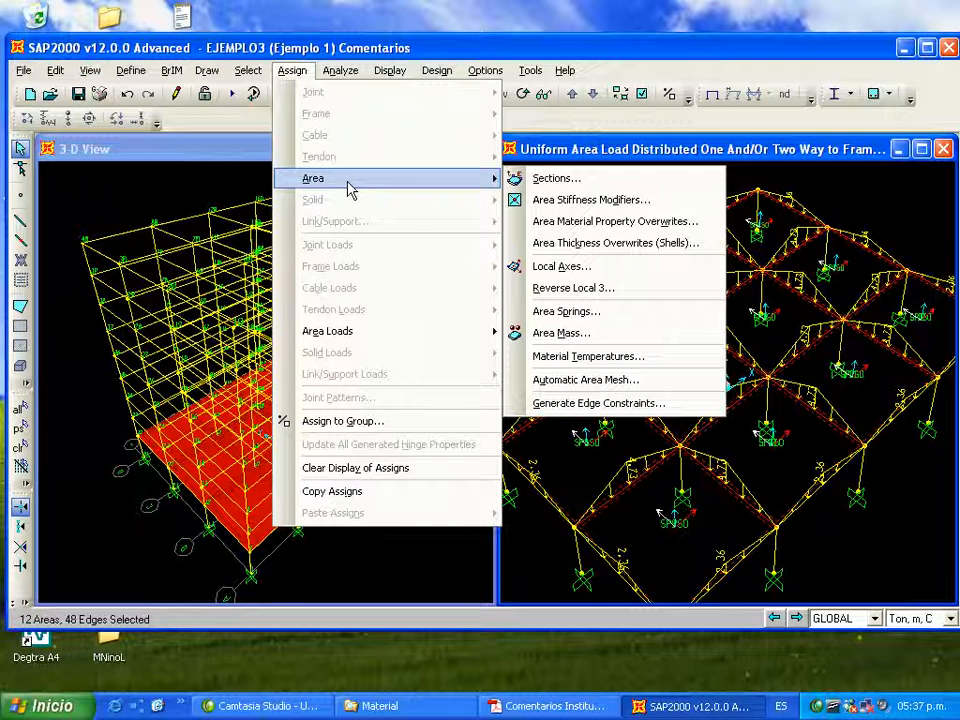
mouse_move(398, 339)
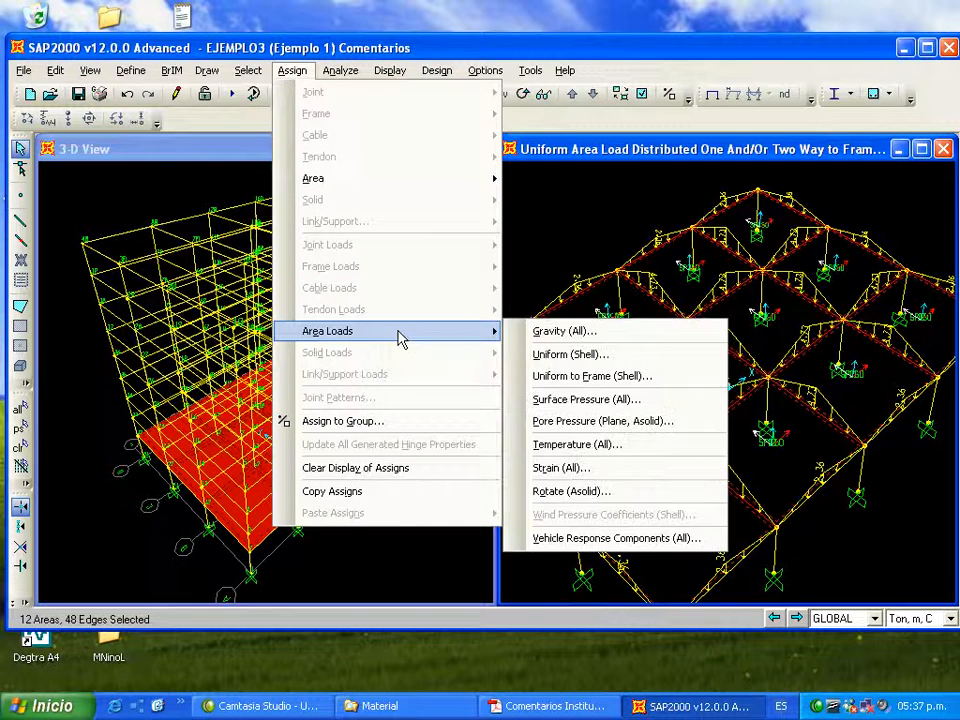
click(627, 380)
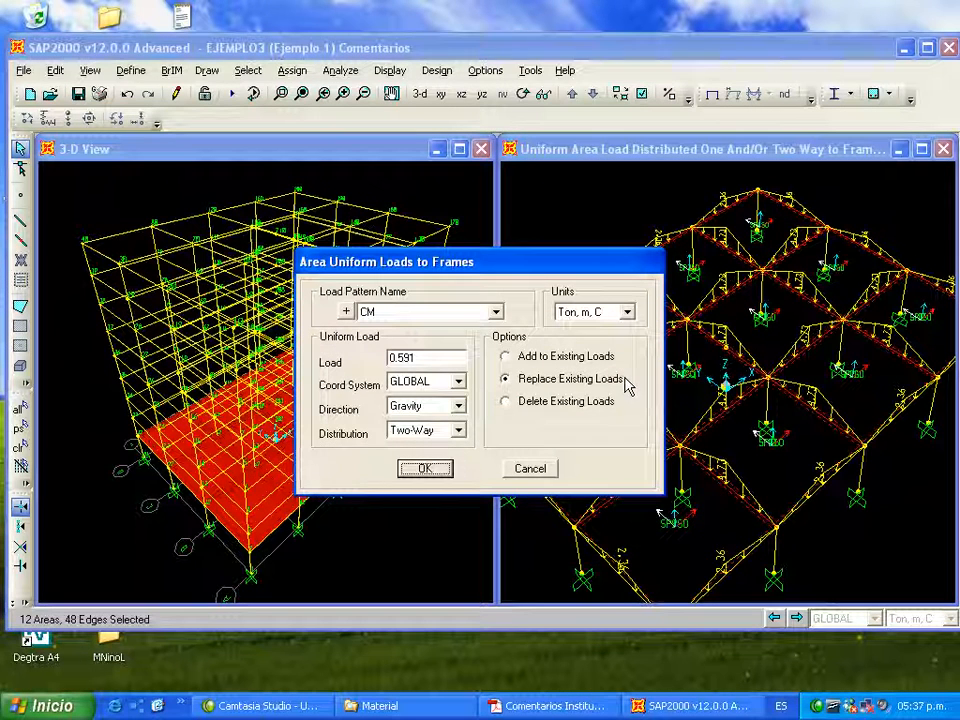
click(496, 312)
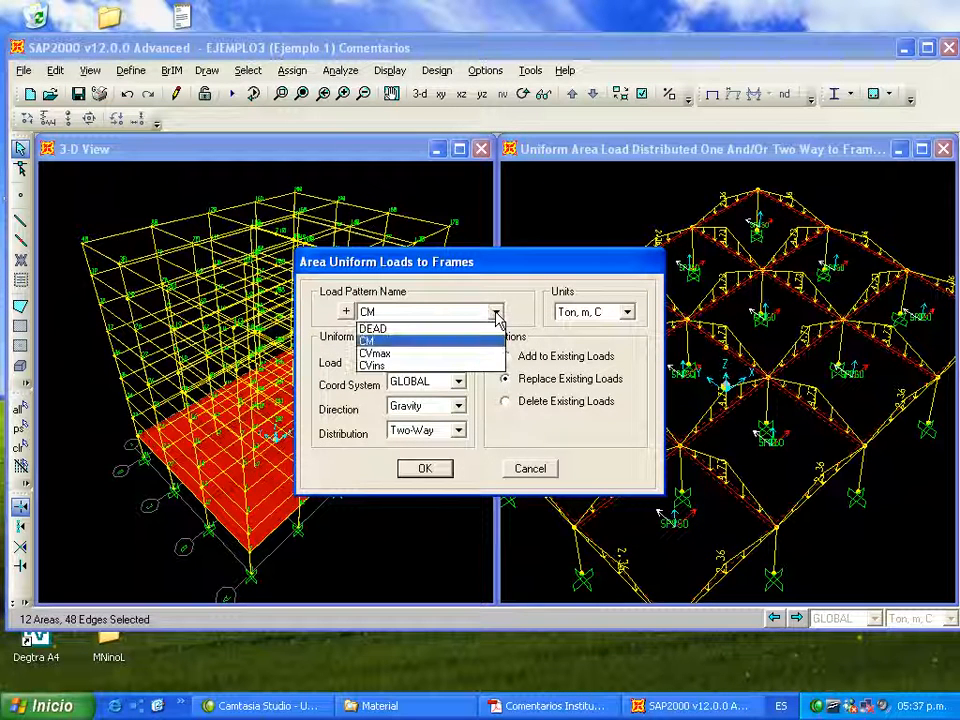
click(441, 366)
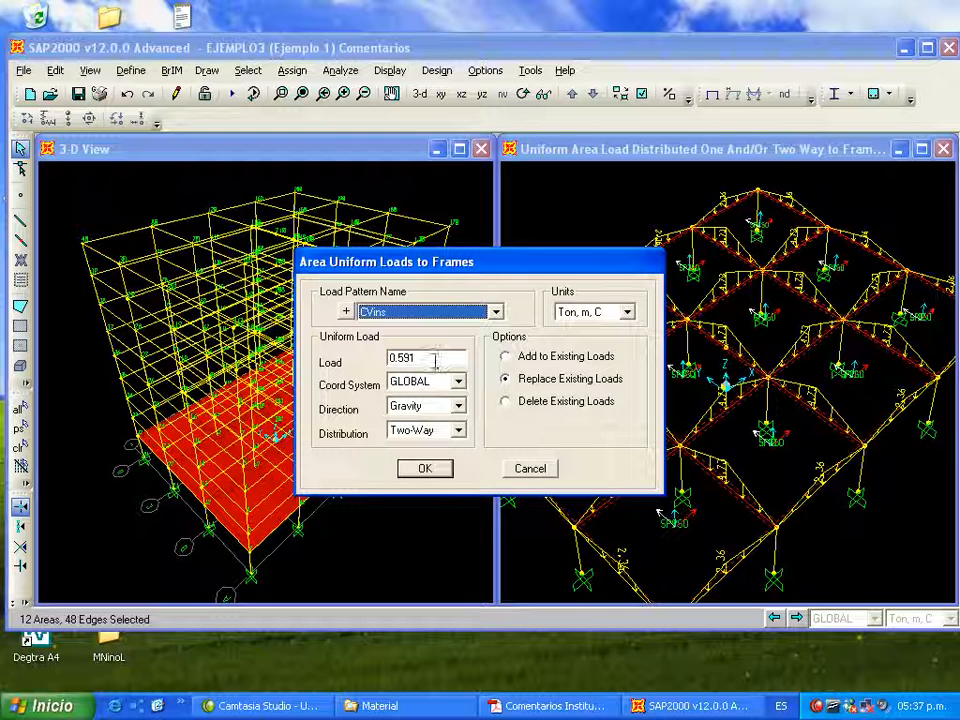
Check the instantaneous live load in the Adobe Reader floor table and set the CVins uniform load to 0.18
double_click(436, 360)
click(441, 360)
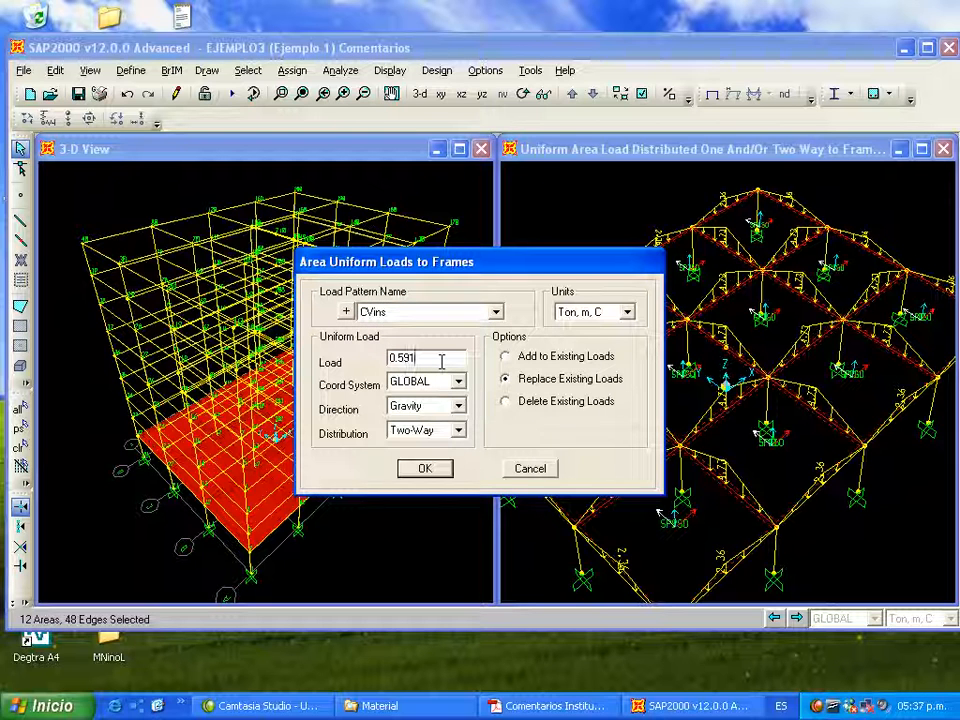
click(551, 706)
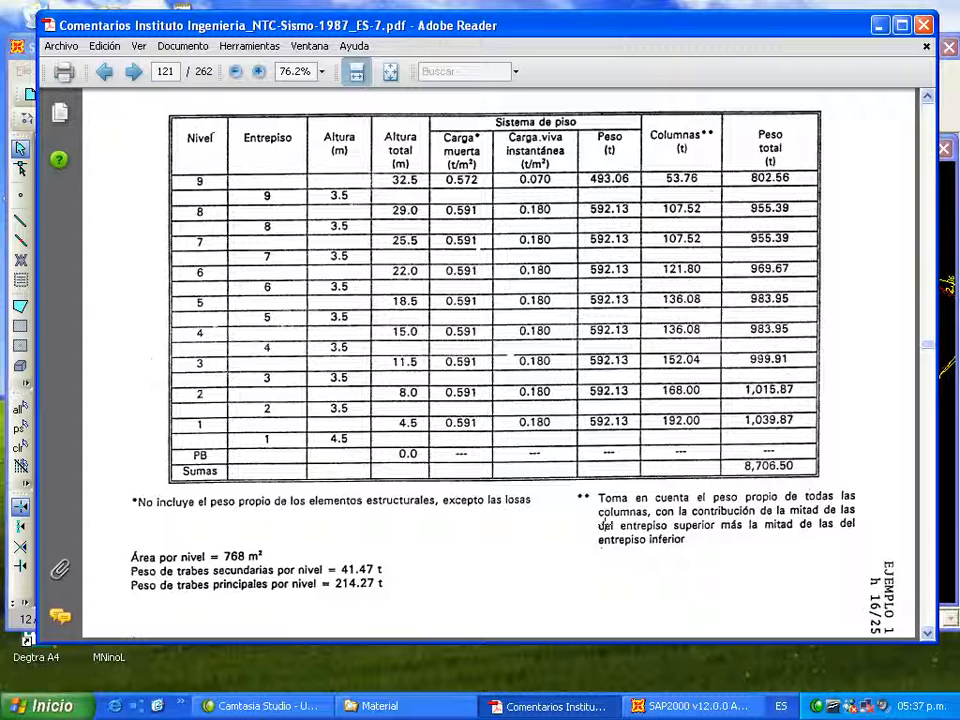
key(alt+Tab)
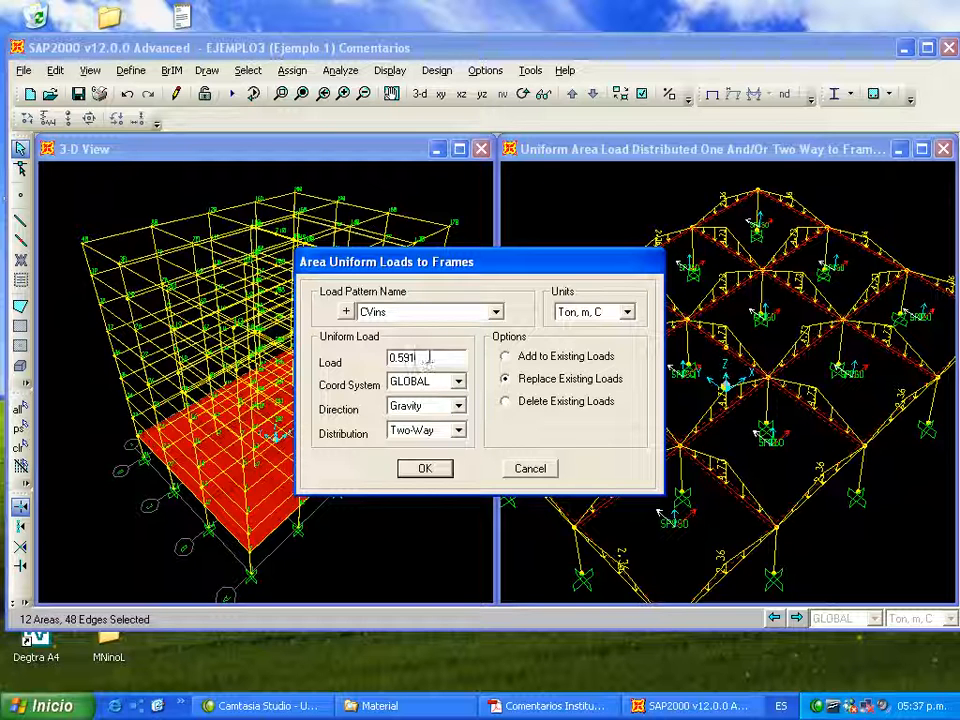
key(BackSpace)
key(BackSpace)
text(8)
click(434, 474)
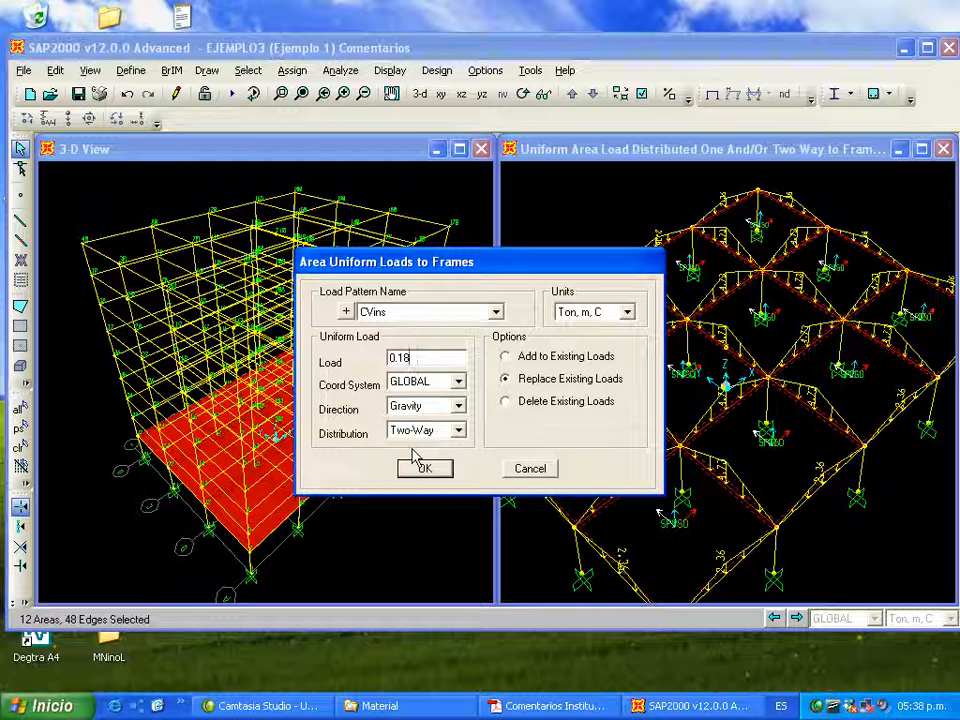
Change the CVins load to -0.18 in the global Z direction with Two-Way distribution and assign it to the selected slabs
click(455, 406)
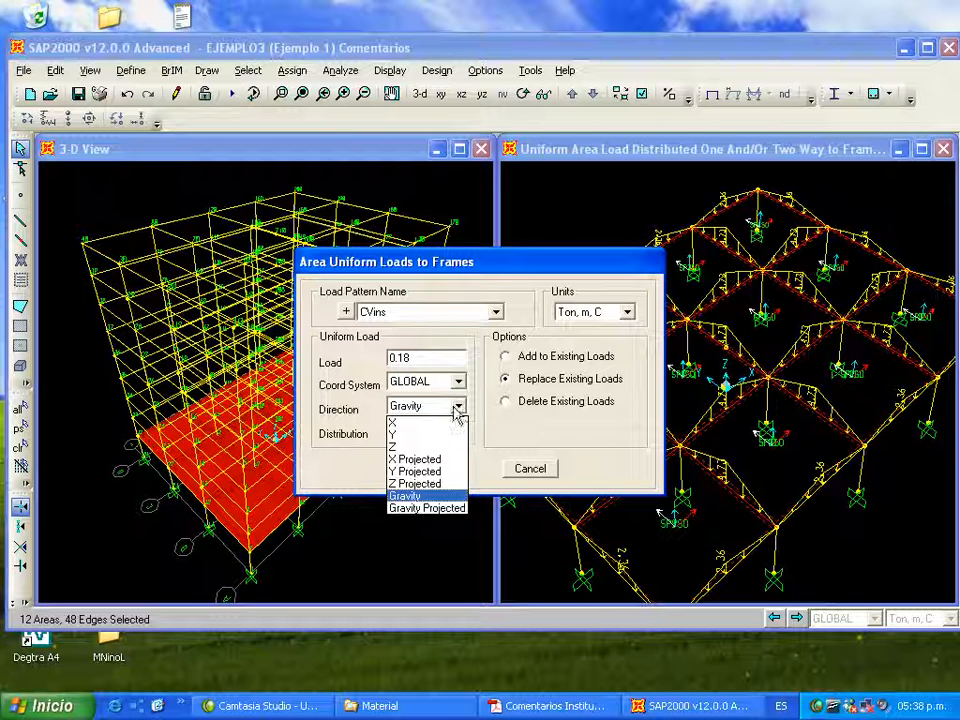
click(440, 446)
click(426, 361)
click(424, 361)
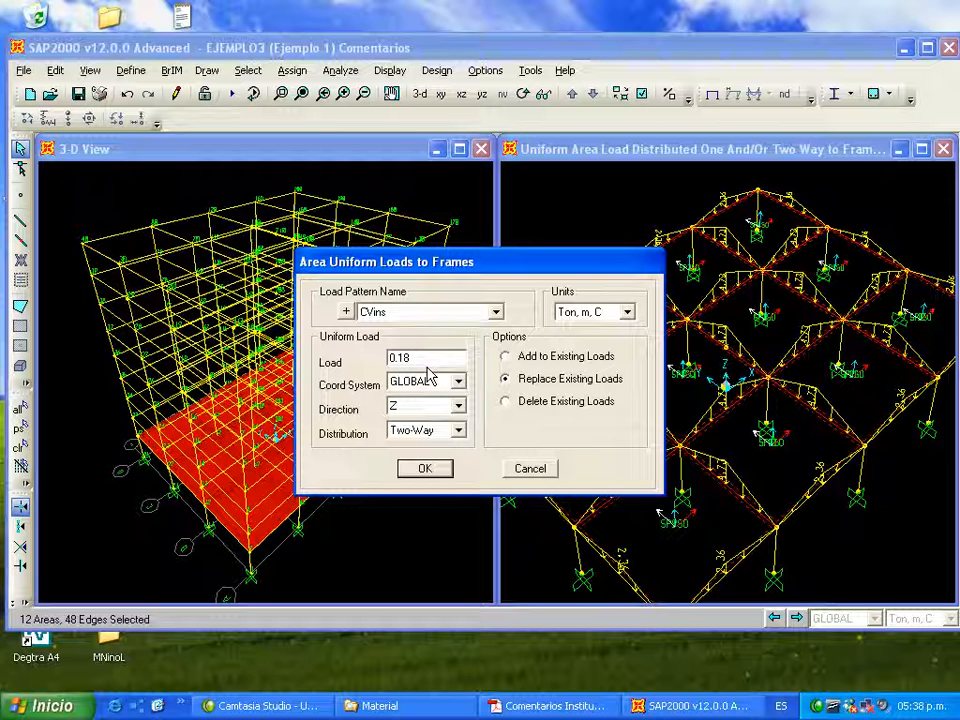
text(-)
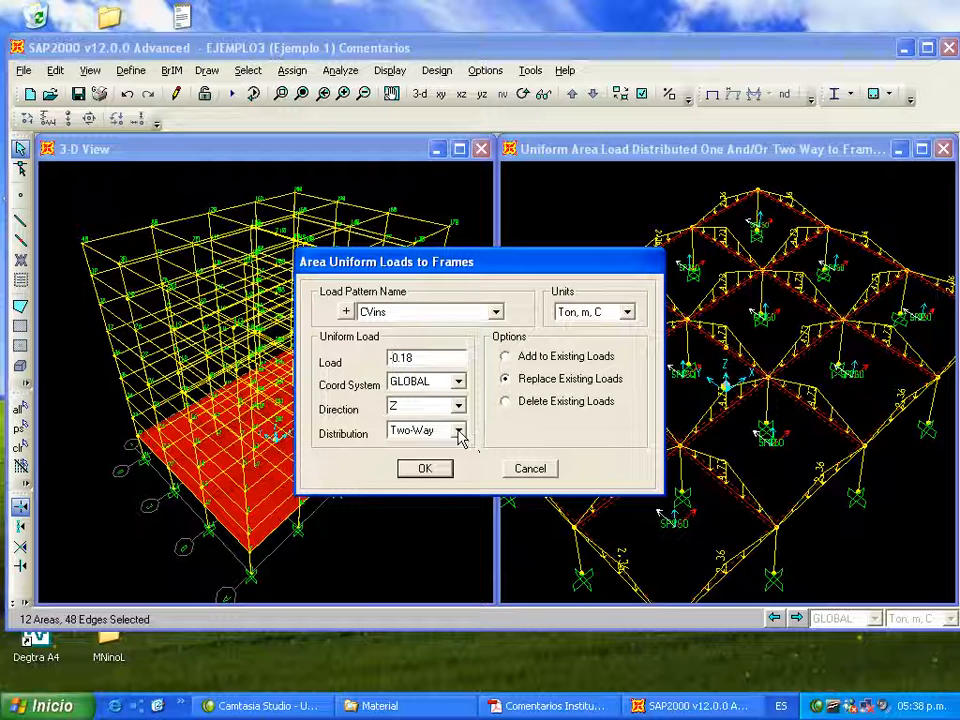
click(458, 431)
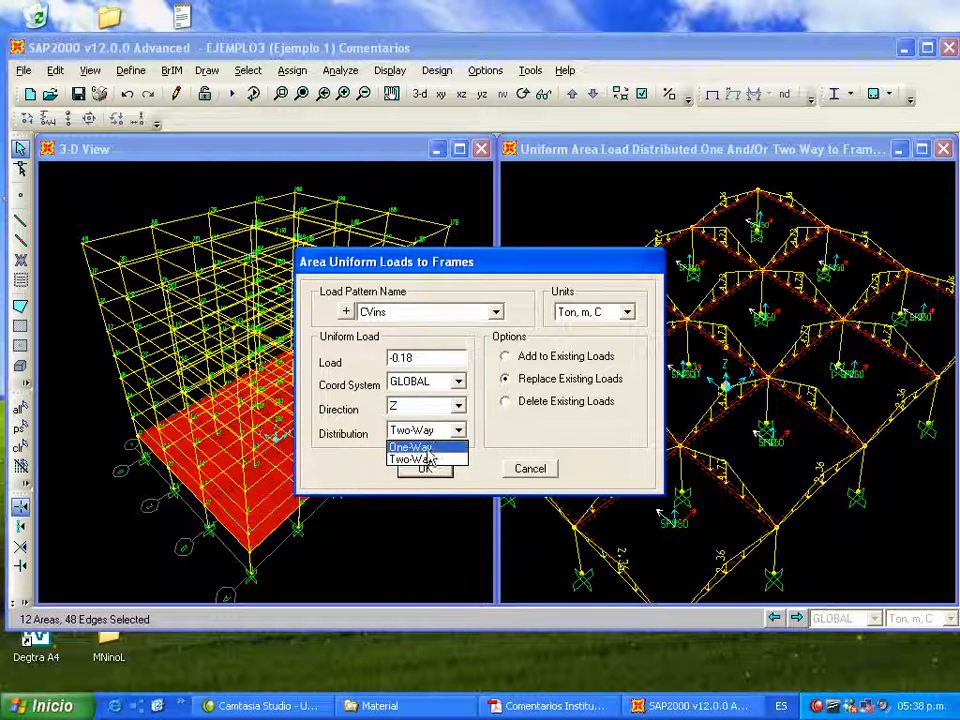
click(432, 460)
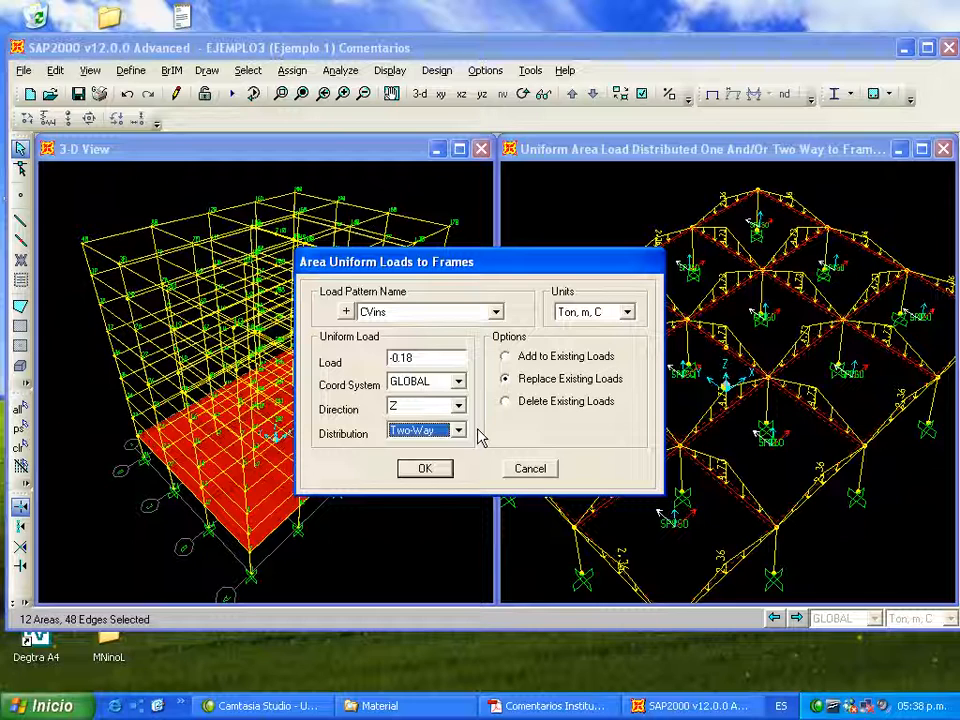
click(436, 472)
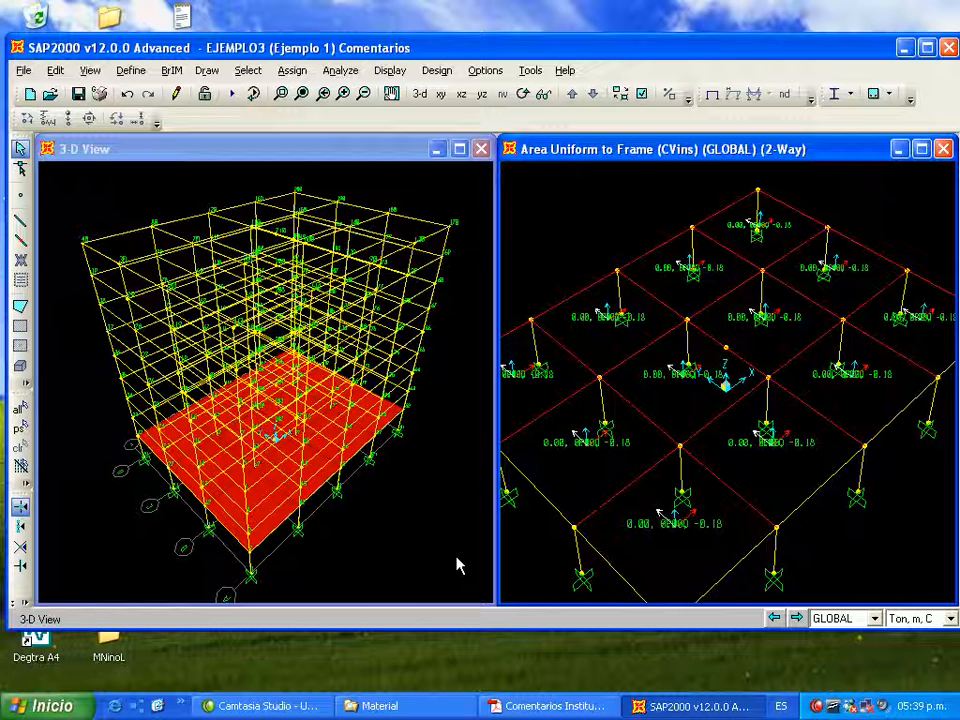
Reselect the same slabs and assign a CVmax uniform-to-frame load of -0.25 in the Z direction with Two-Way distribution
click(20, 430)
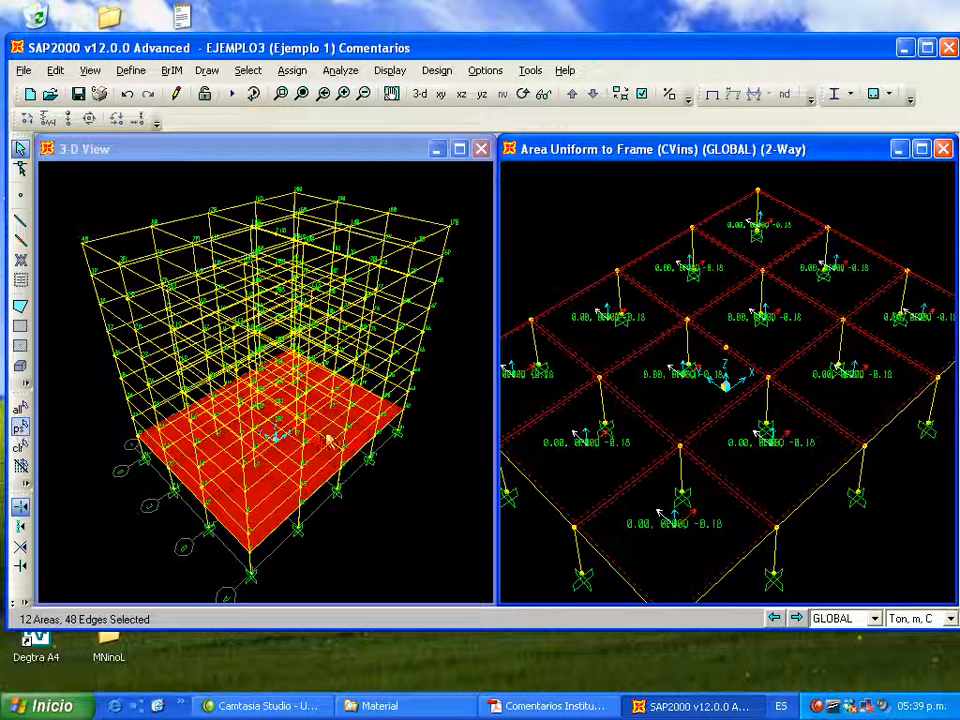
click(292, 71)
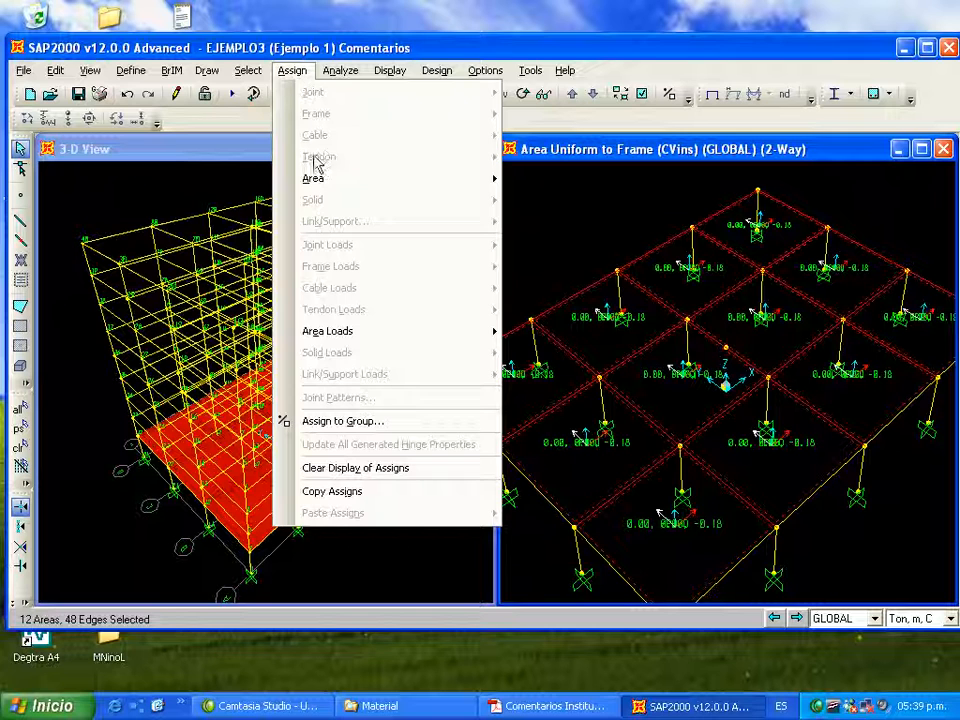
mouse_move(375, 333)
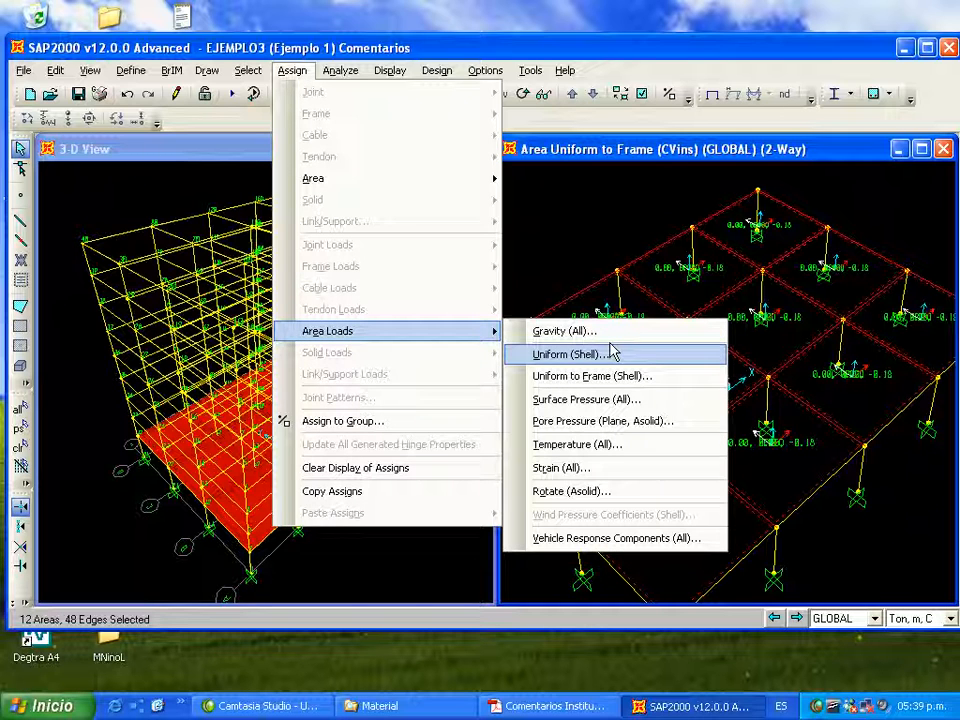
click(627, 378)
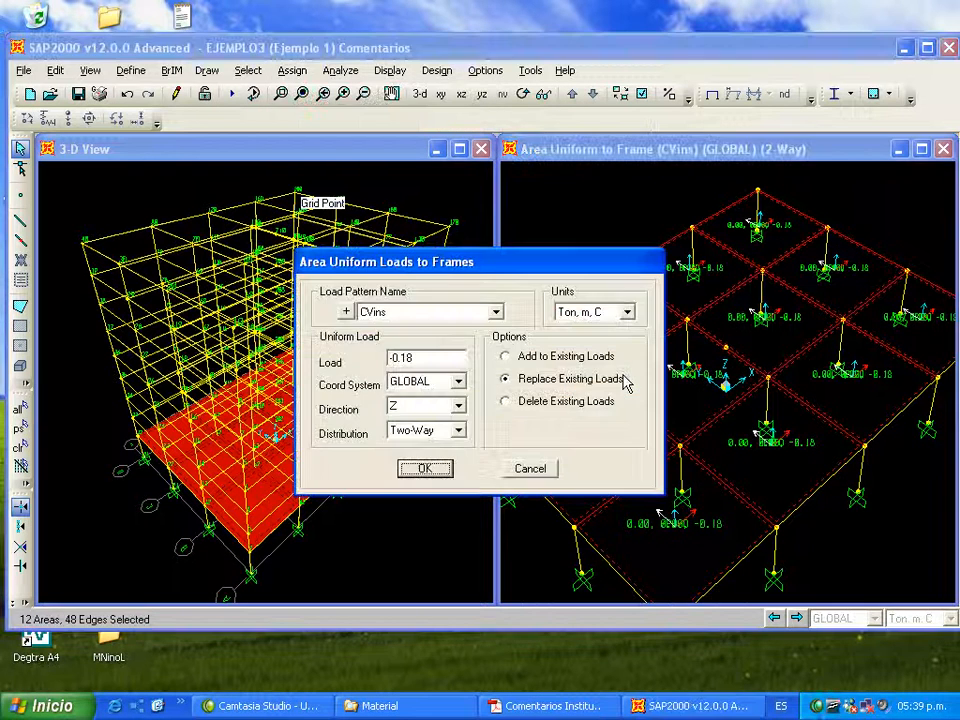
click(495, 312)
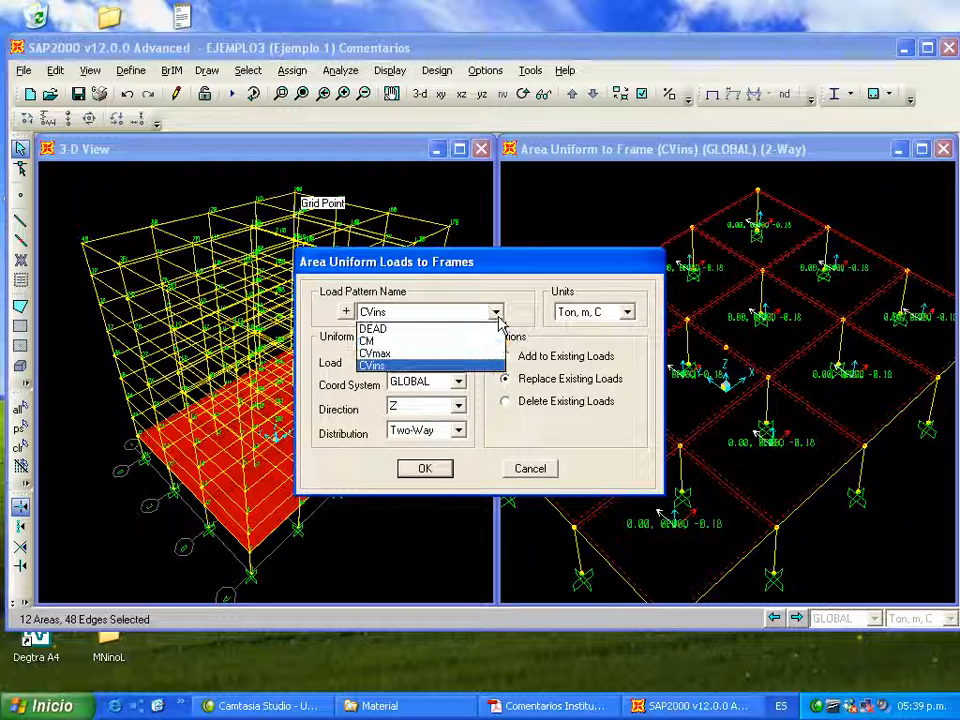
click(468, 353)
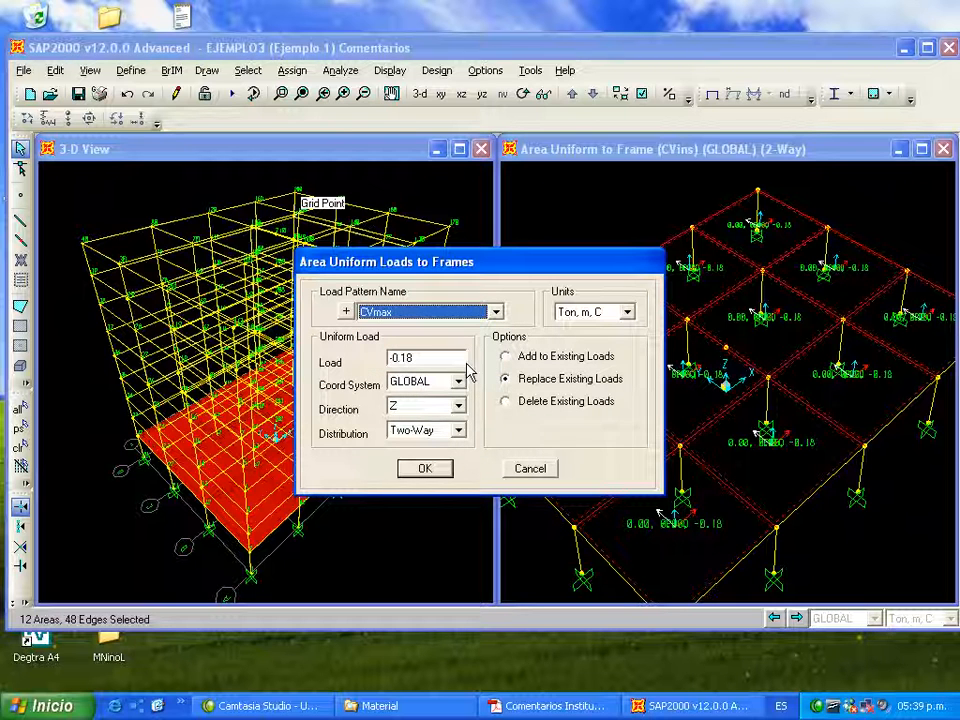
click(436, 359)
click(444, 358)
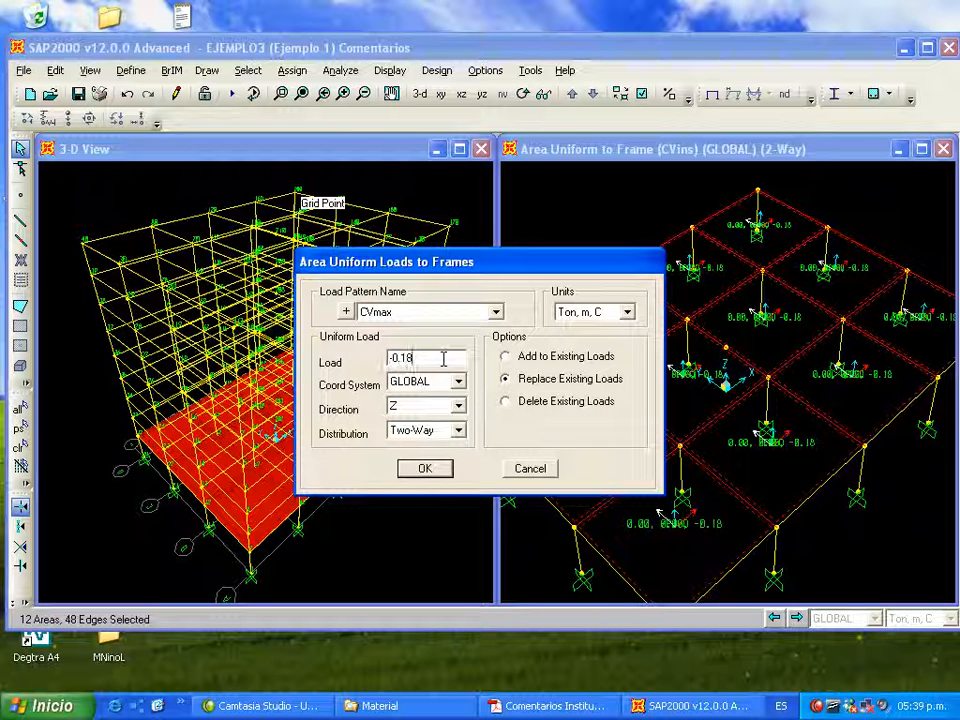
key(BackSpace)
text(25)
click(430, 472)
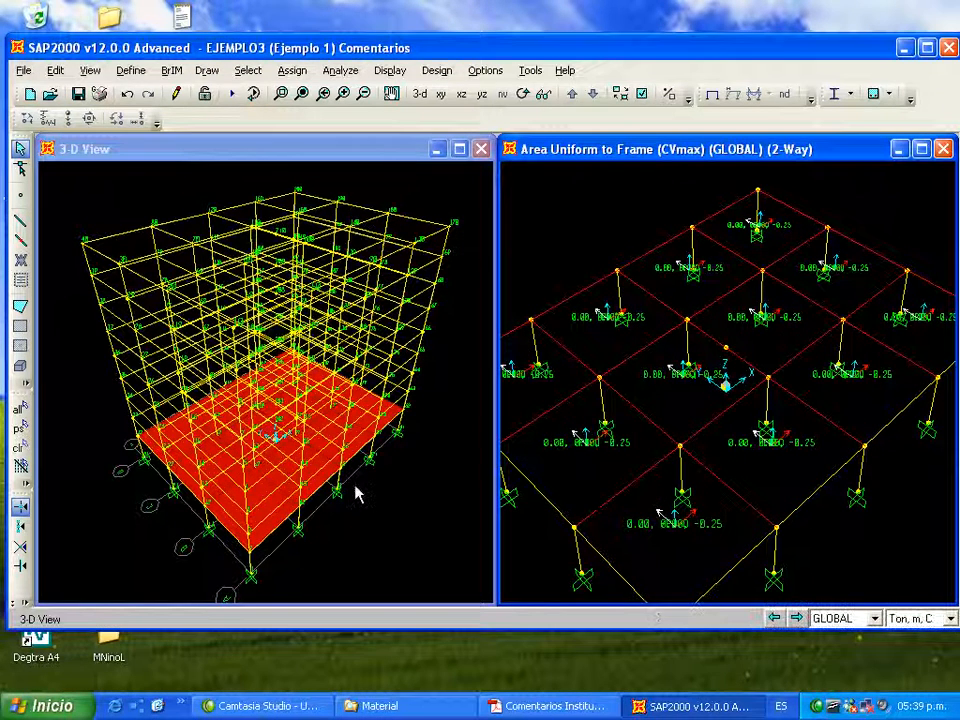
Reselect the loaded slabs and replicate them linearly 8 times with dz 3.5
click(22, 431)
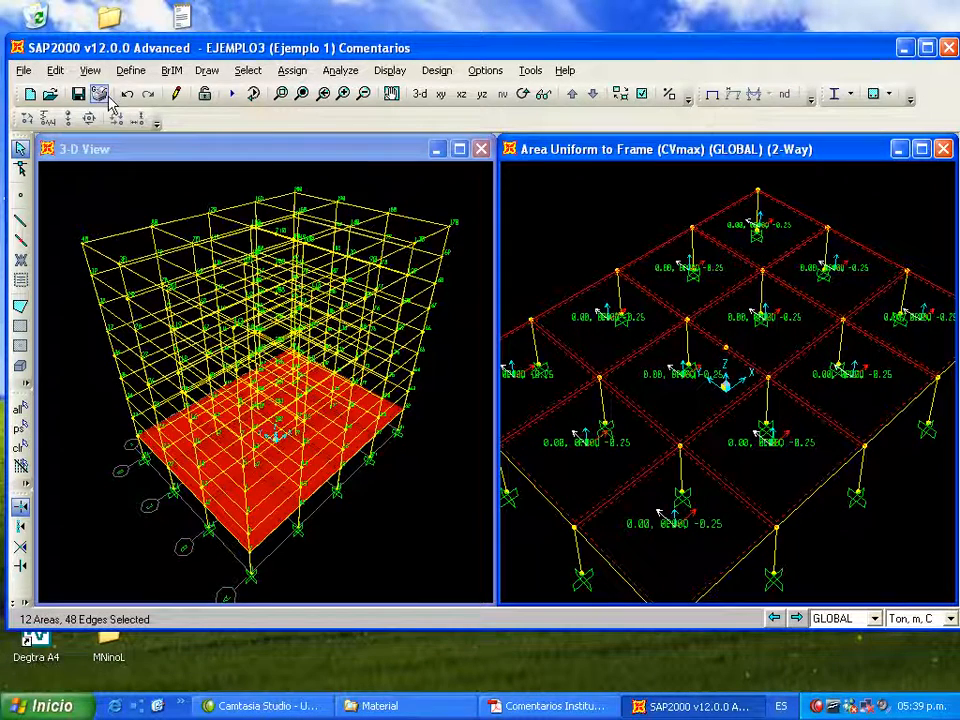
click(55, 70)
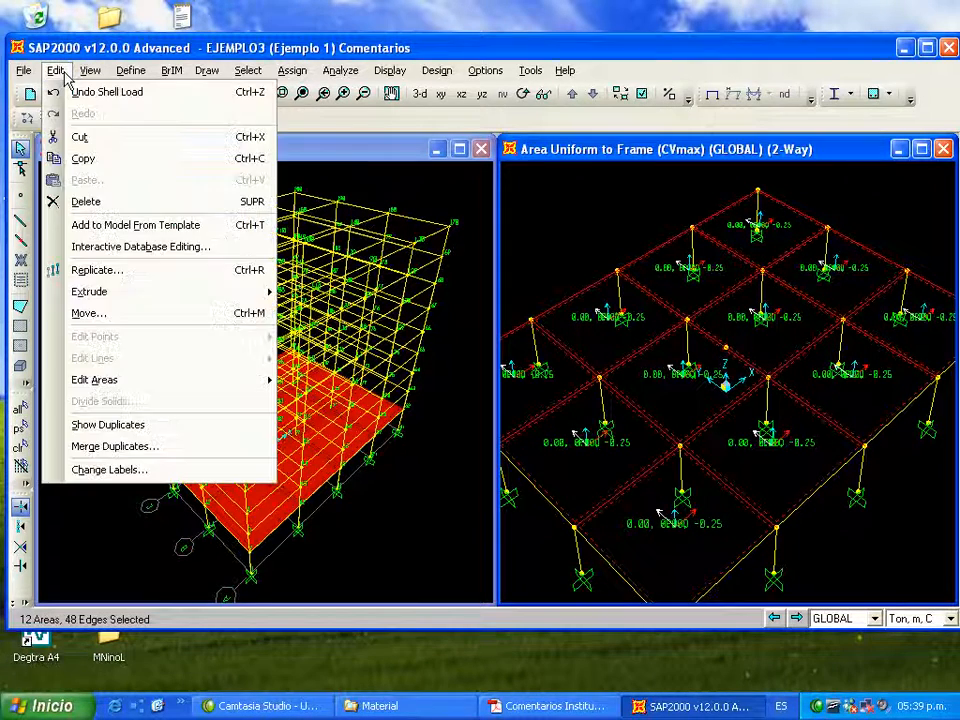
click(103, 281)
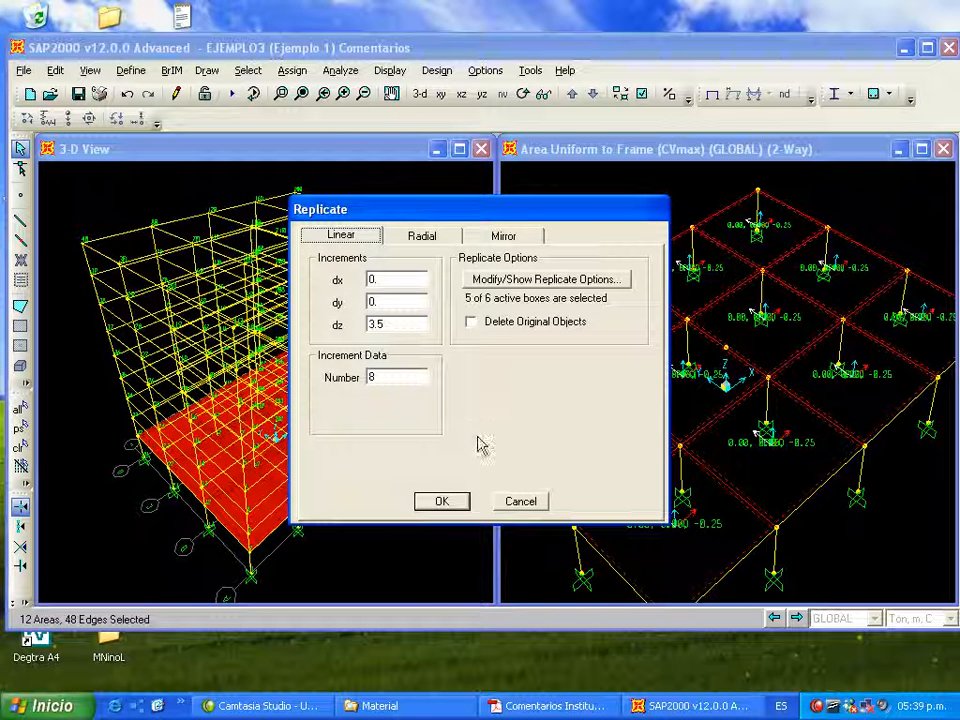
click(447, 503)
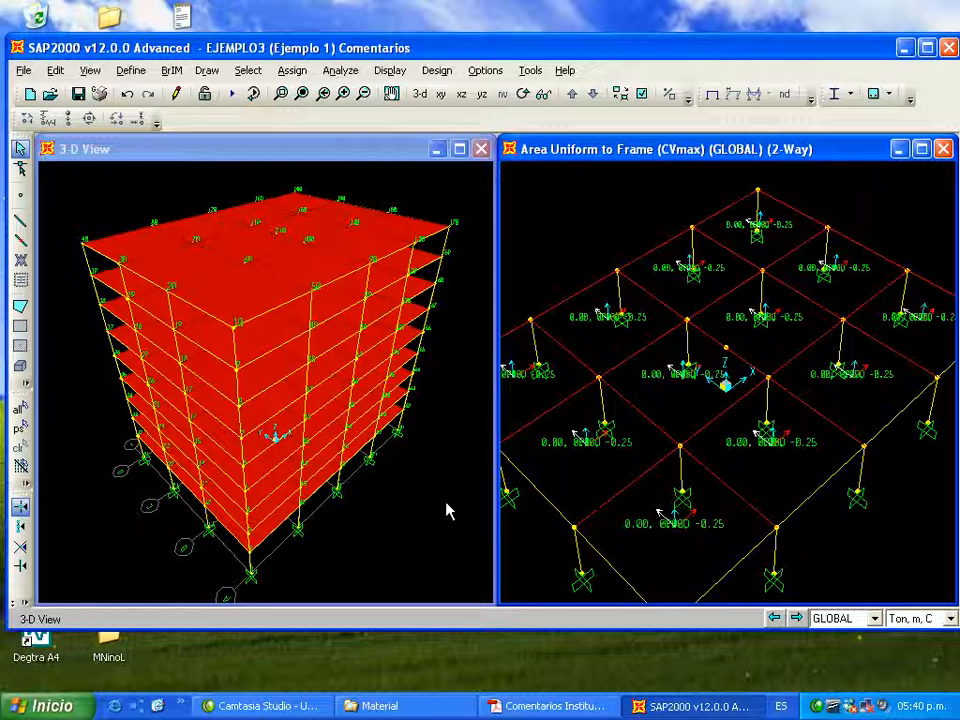
Save the model under the new name EJEMPLO4 (Ejemplo 1) Comentarios
click(23, 70)
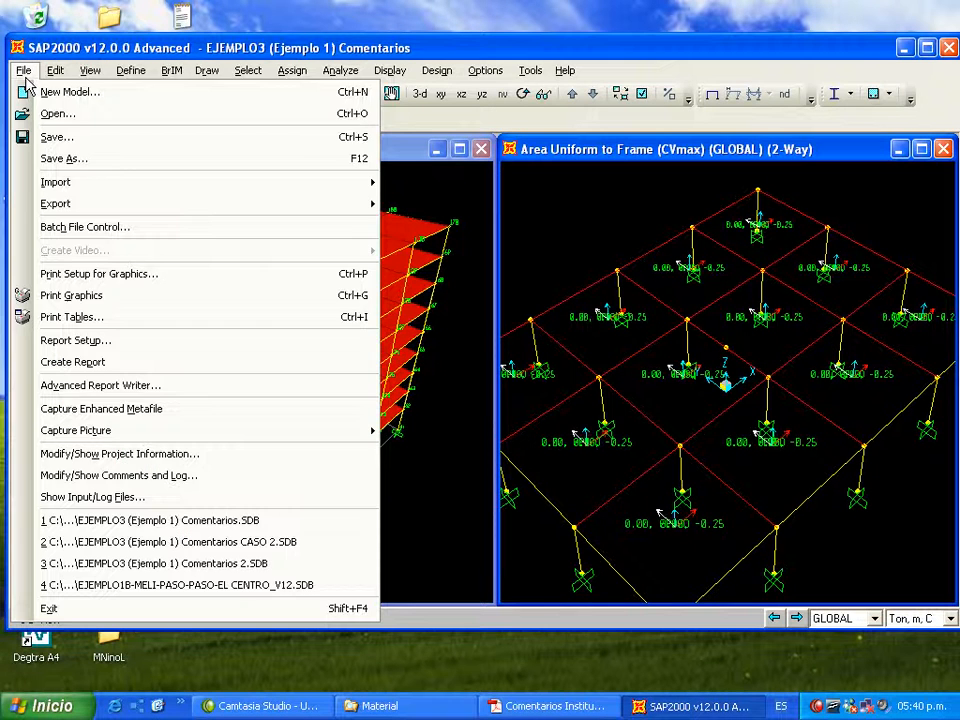
click(62, 156)
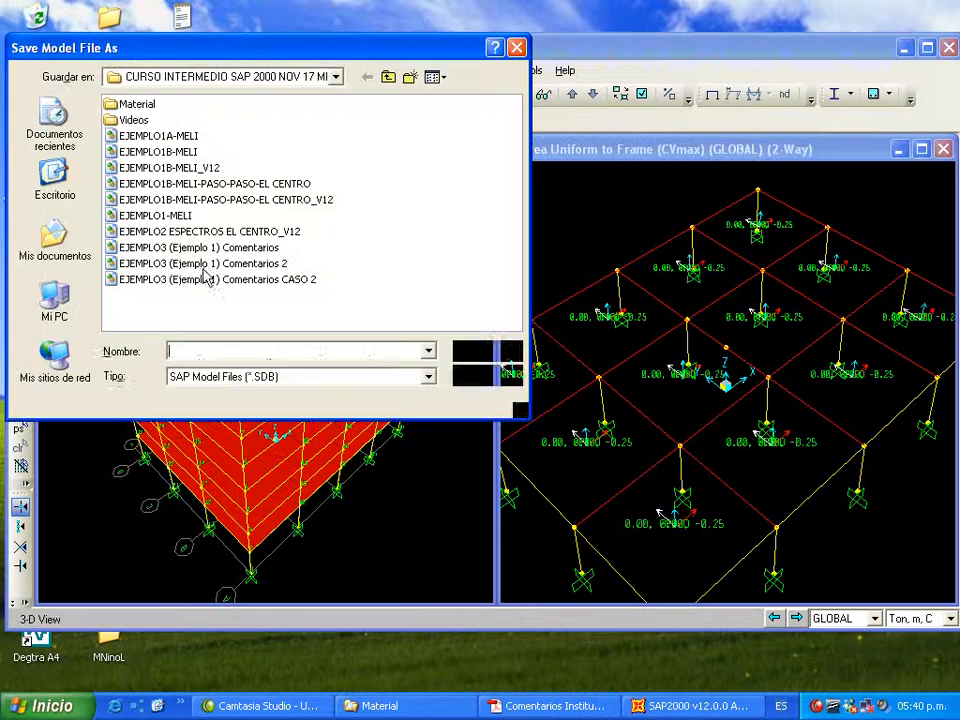
click(366, 352)
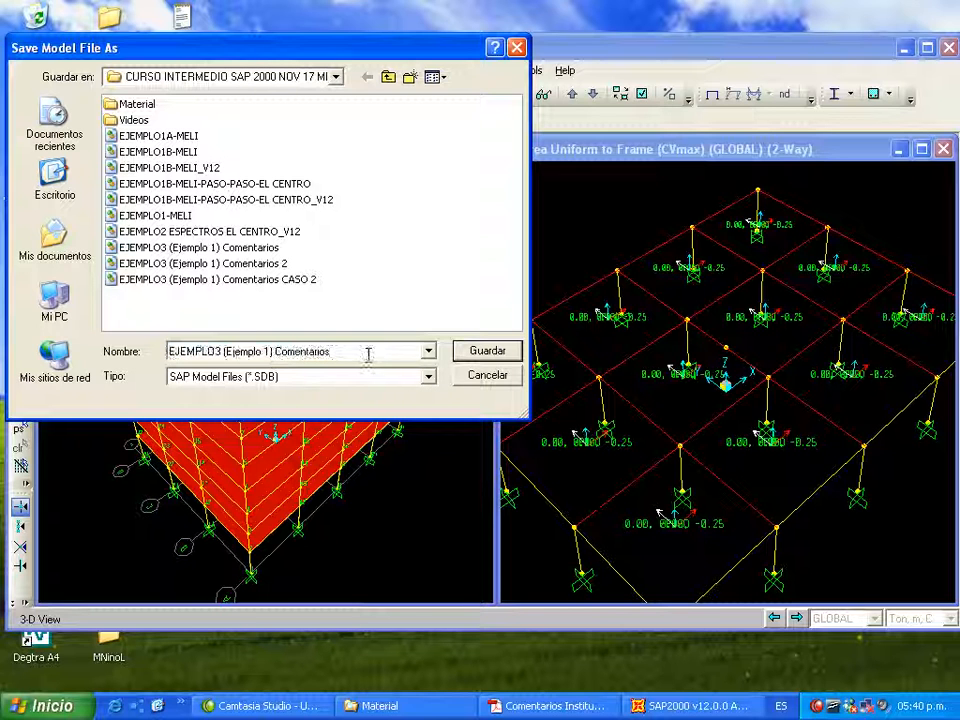
click(221, 352)
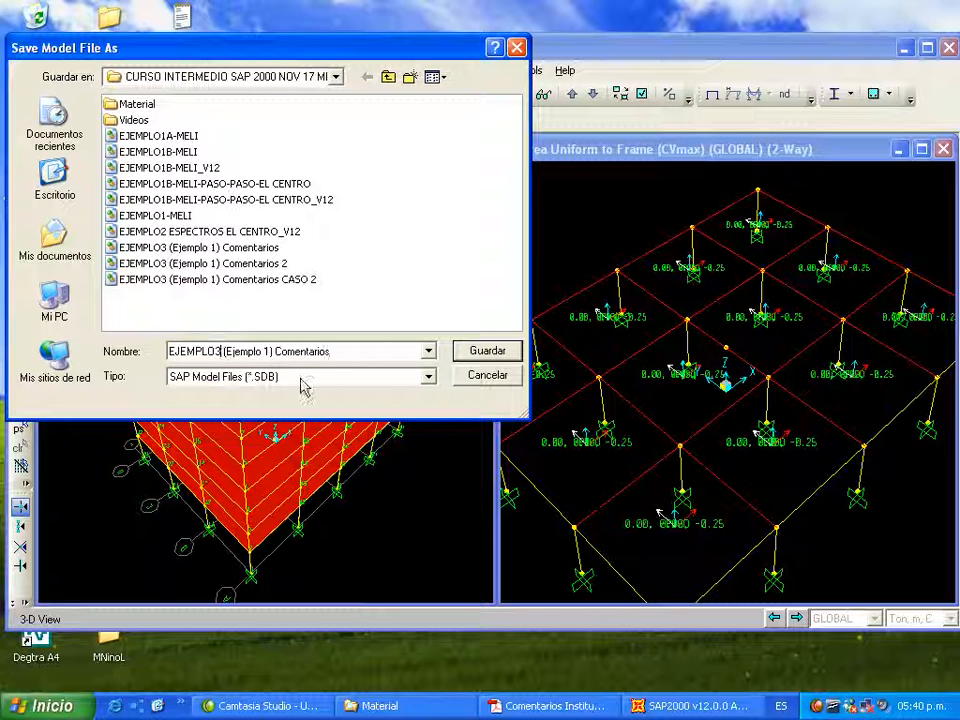
key(BackSpace)
text(4)
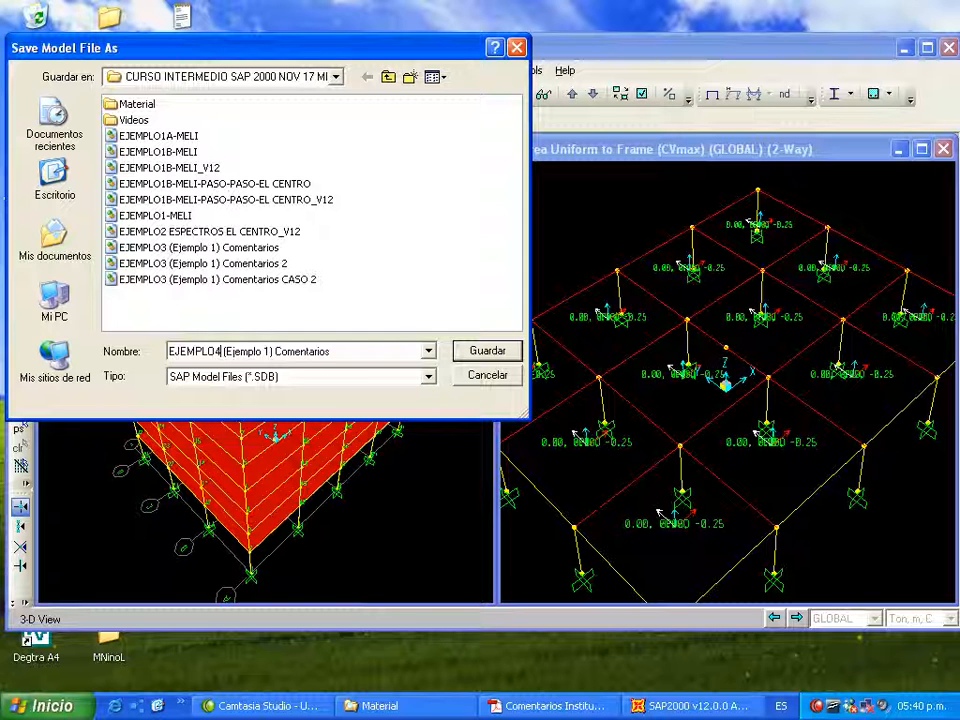
click(338, 351)
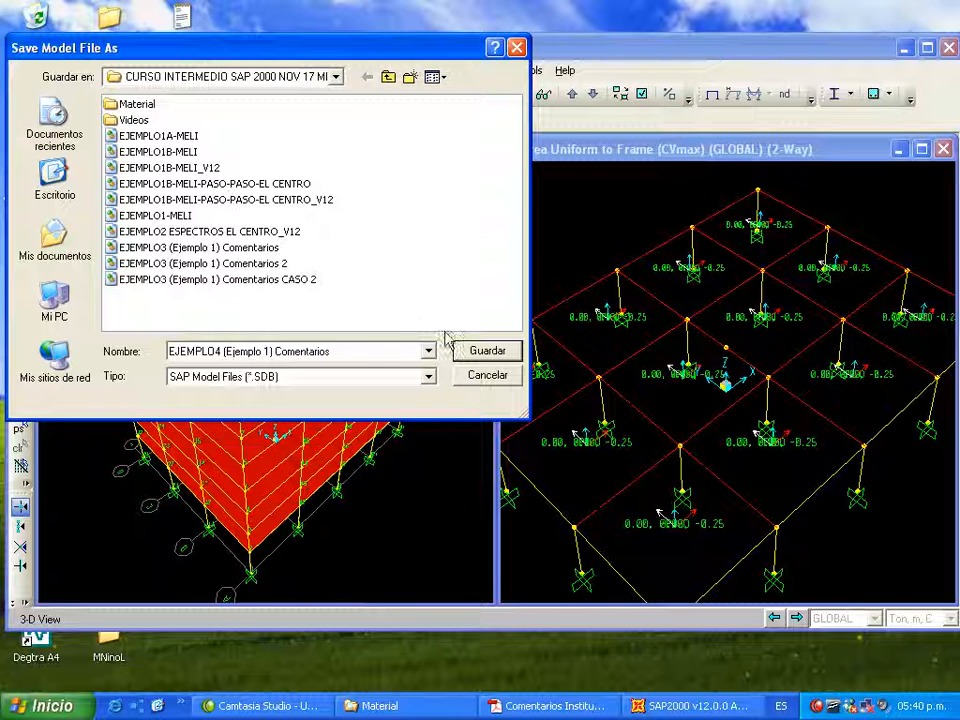
click(476, 356)
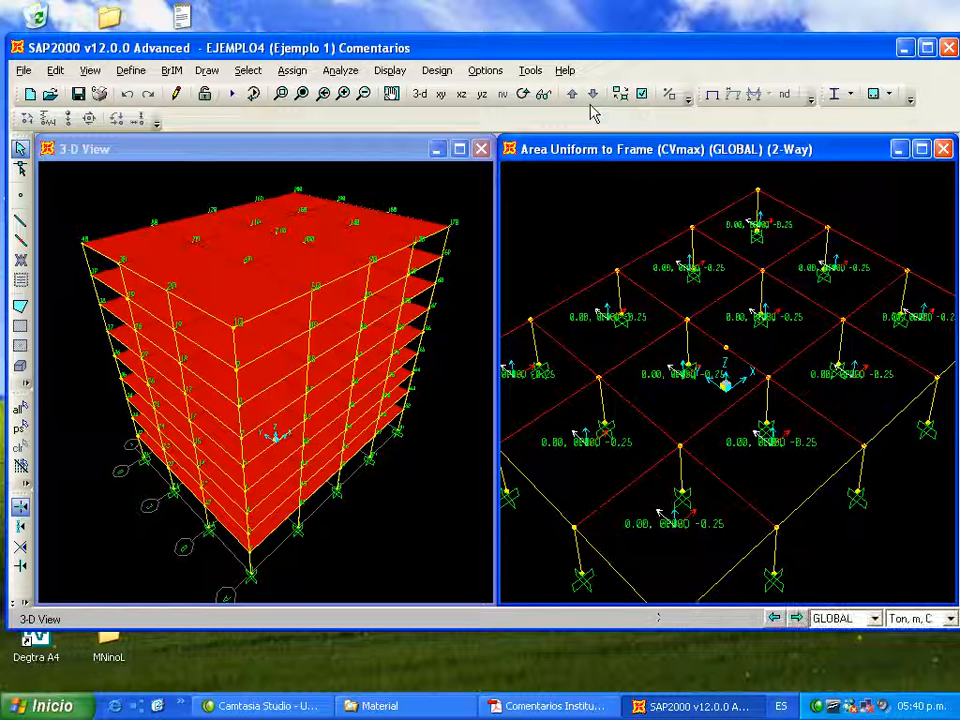
Reset the Z axis view limits of the CVmax load view to show all levels and refresh it in 3-D
click(82, 69)
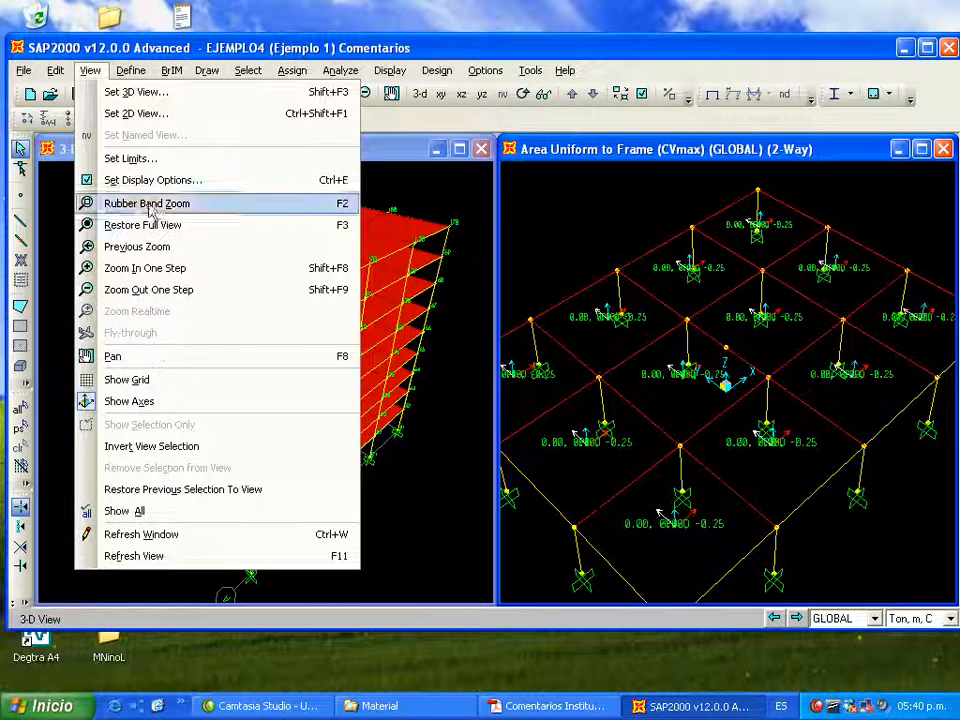
click(146, 158)
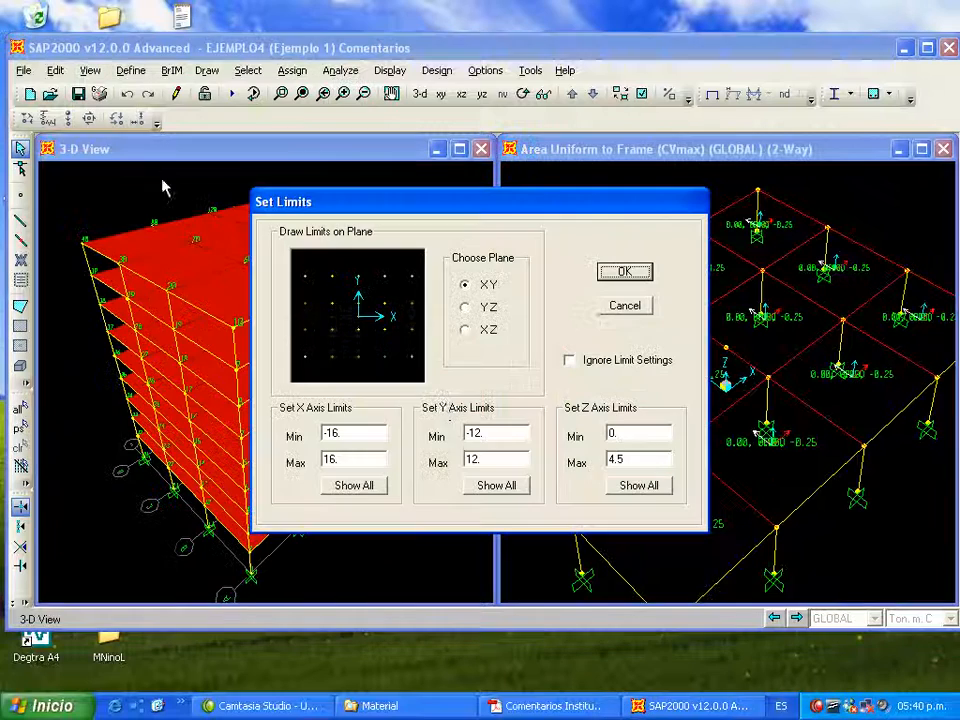
click(636, 487)
click(622, 274)
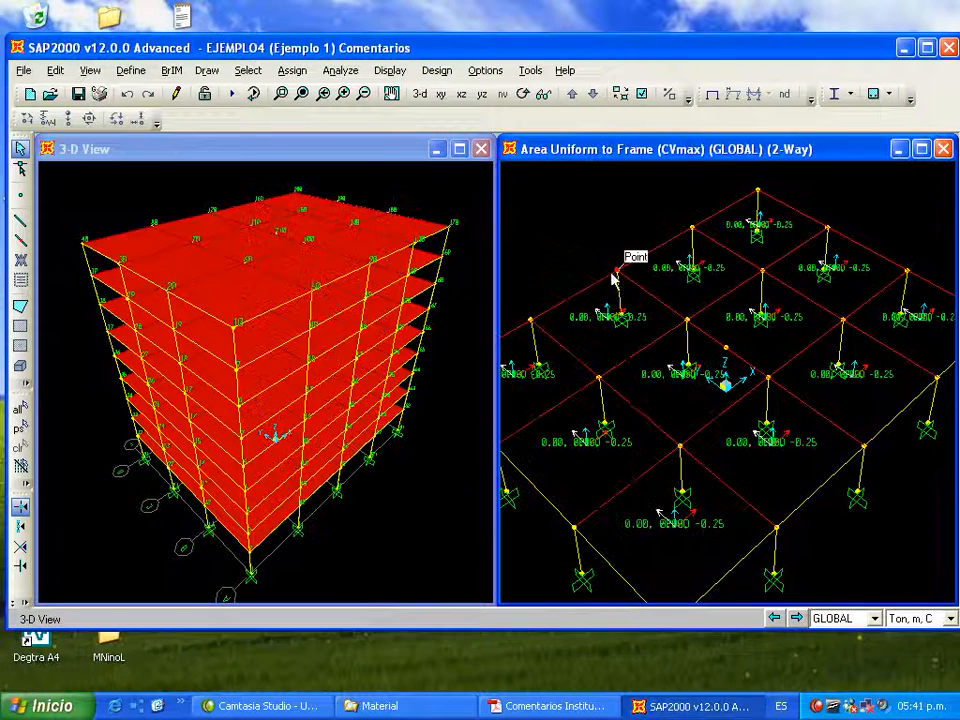
click(177, 95)
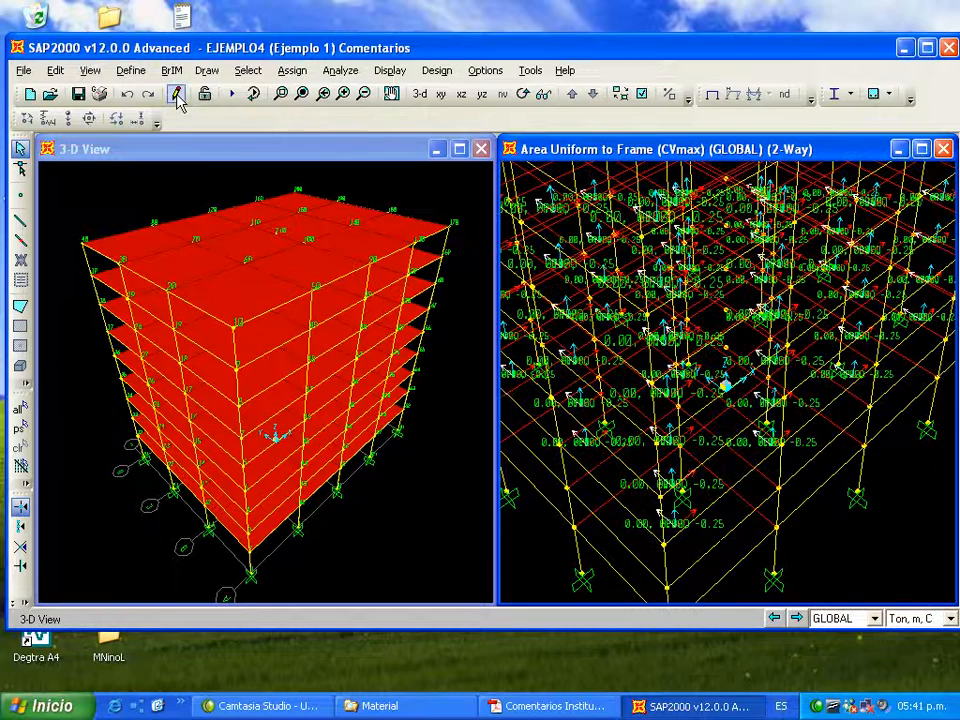
click(421, 97)
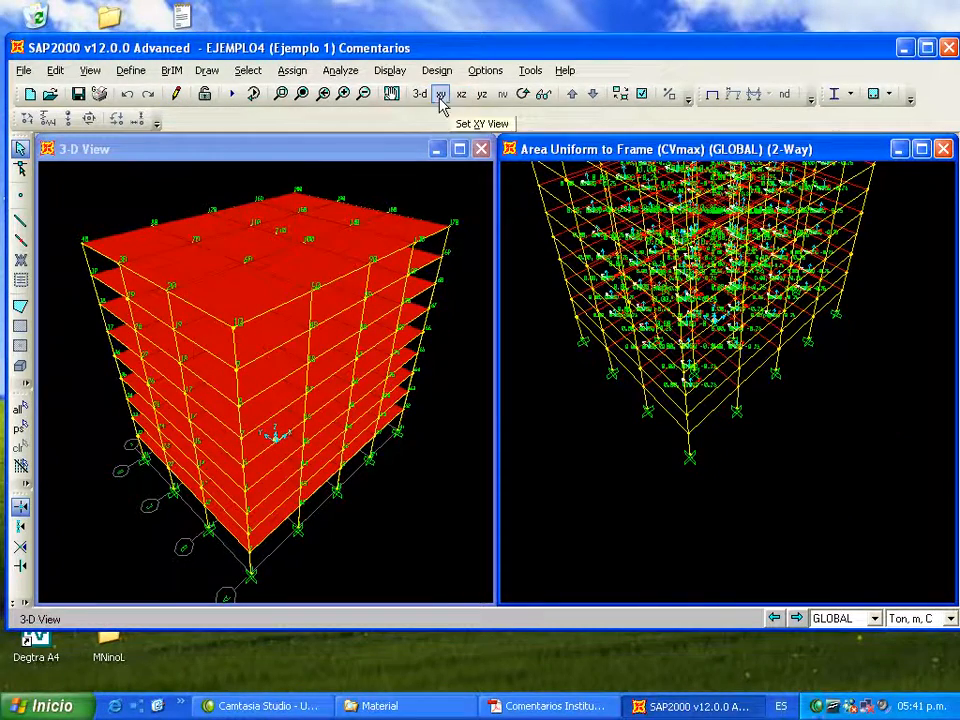
Switch the load view to the full XY plan and move it to the roof level at Z=32.5
click(441, 97)
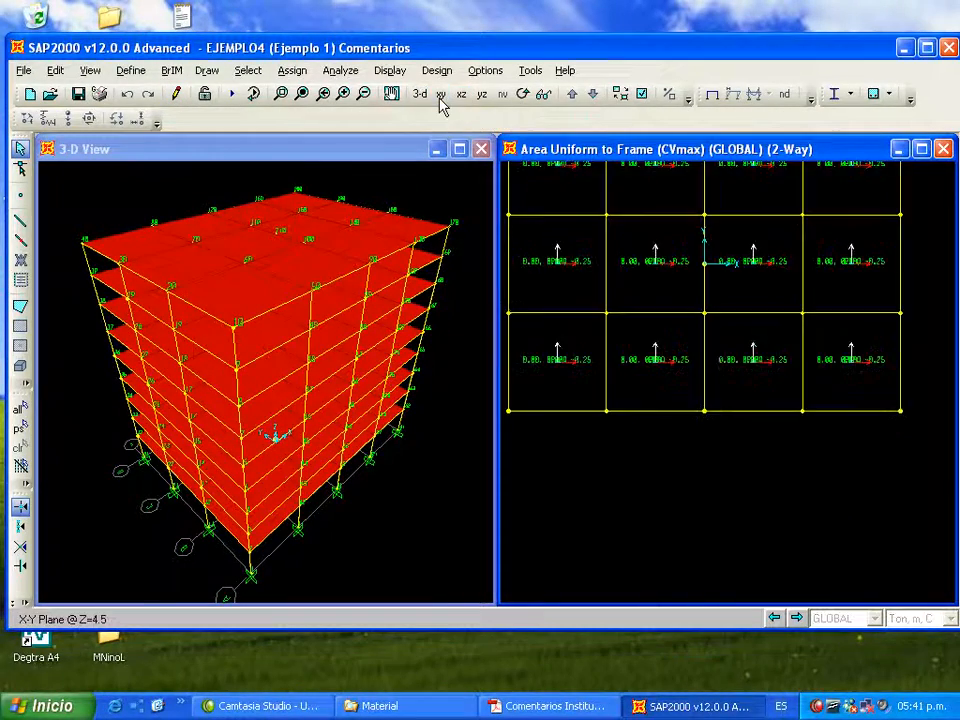
click(302, 94)
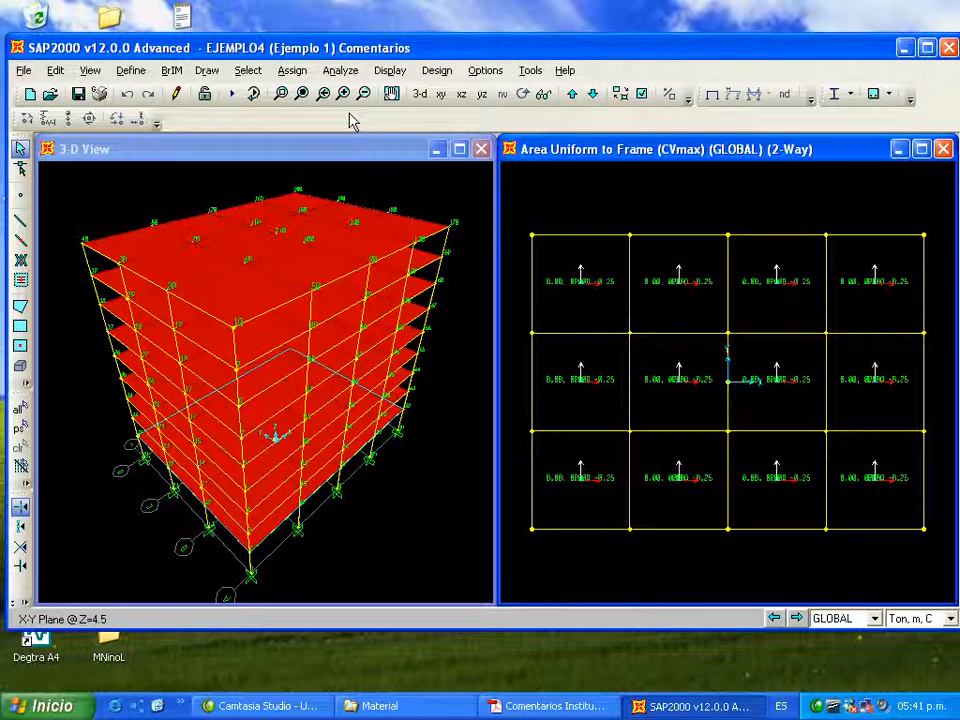
click(591, 96)
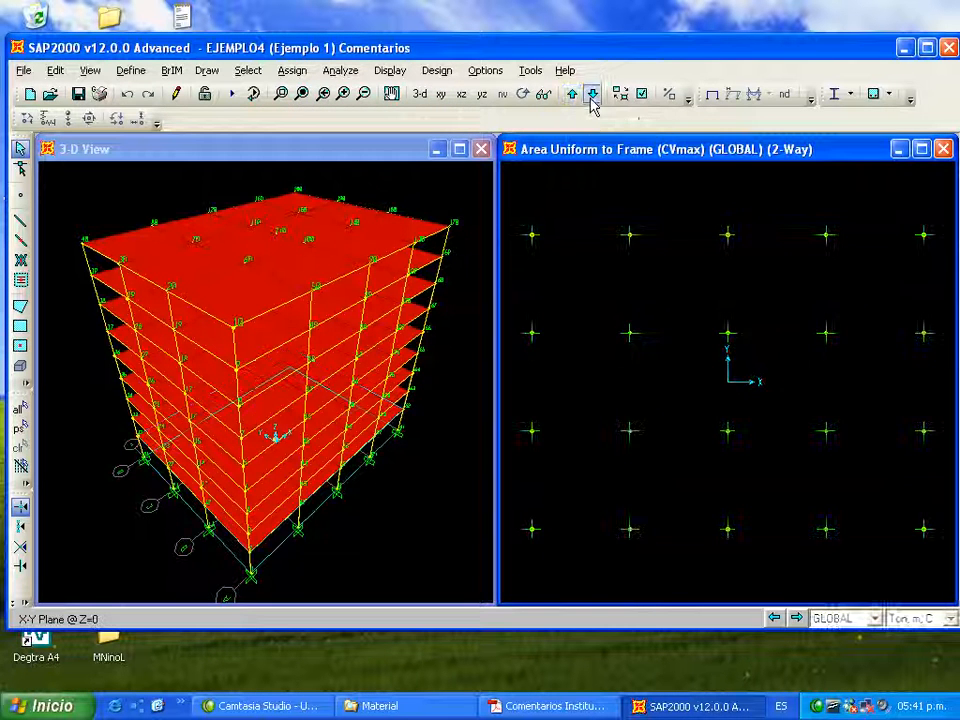
click(591, 96)
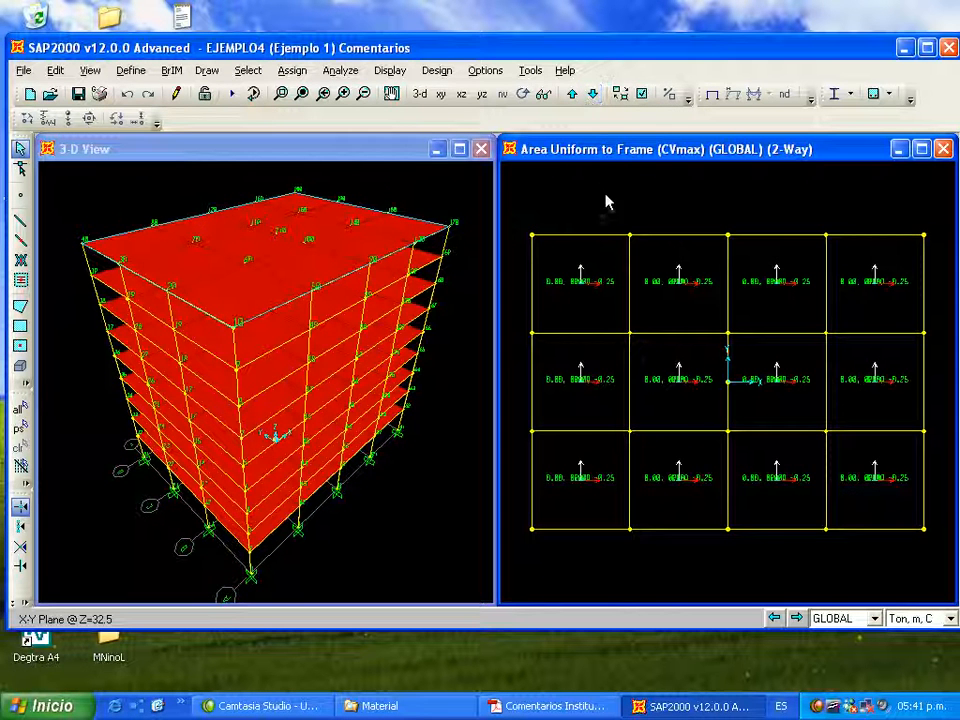
Select all twelve slab panels of the roof level at Z=32.5 in the plan view
click(589, 302)
click(700, 302)
click(776, 300)
click(859, 300)
click(880, 392)
click(770, 392)
click(675, 392)
click(604, 390)
click(602, 480)
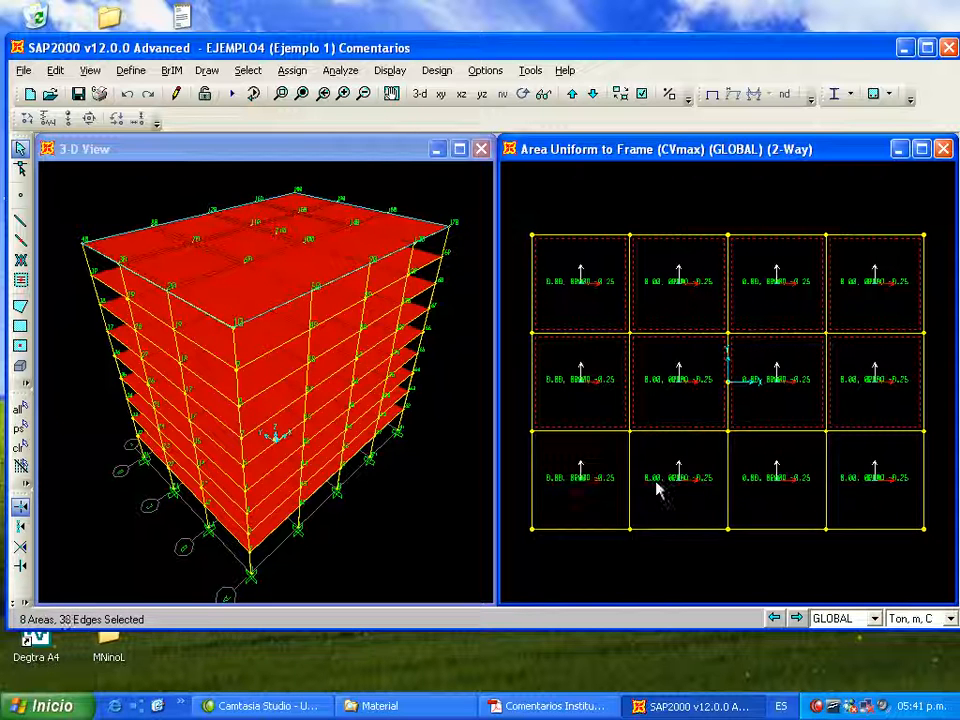
click(677, 490)
click(760, 488)
click(863, 493)
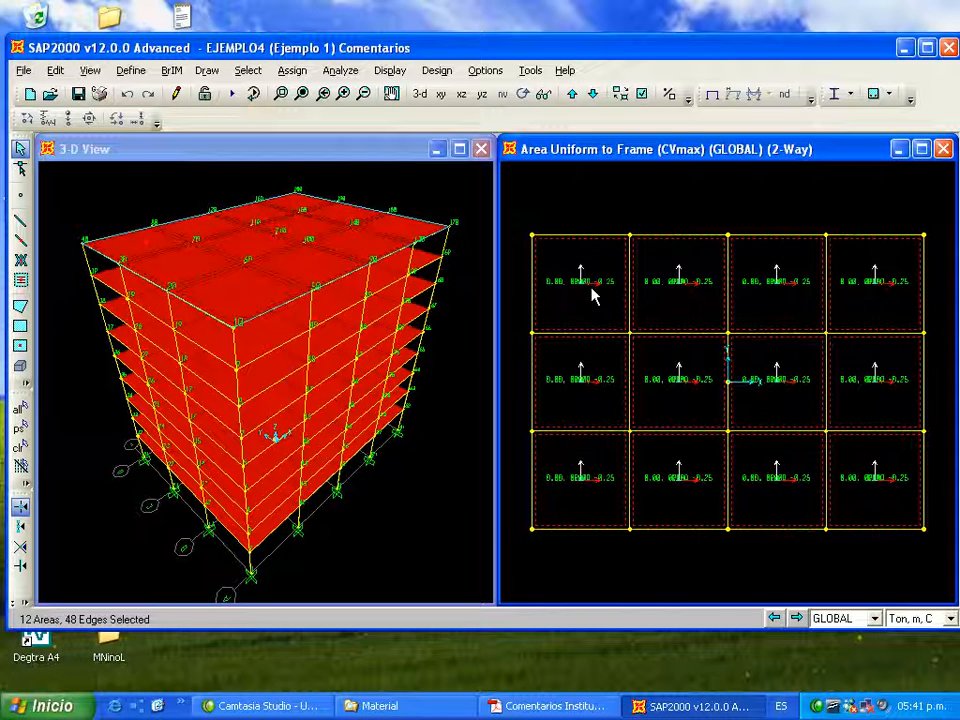
Assign a two-way uniform-to-frame load of -0.1 in global Z for CVmax to the roof slabs, replacing existing loads
click(292, 70)
mouse_move(362, 336)
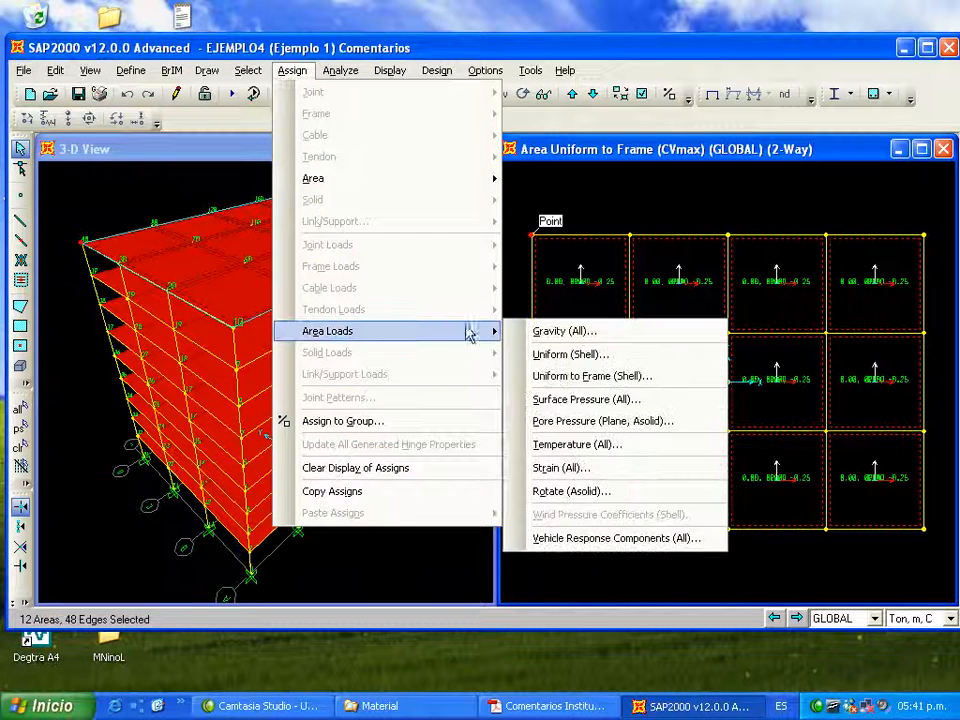
click(604, 386)
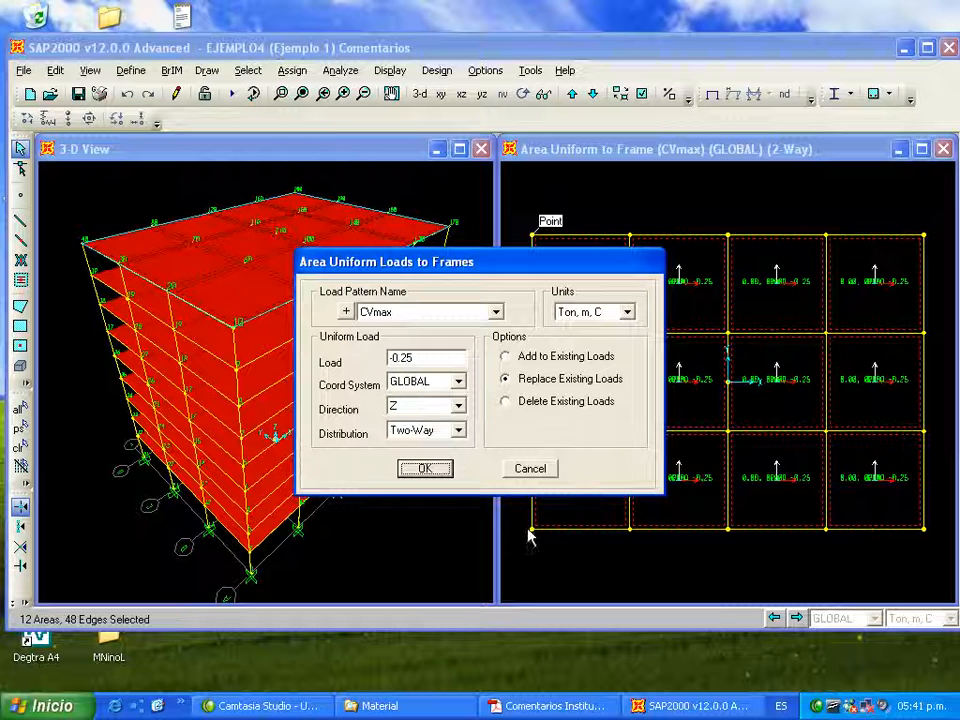
click(565, 708)
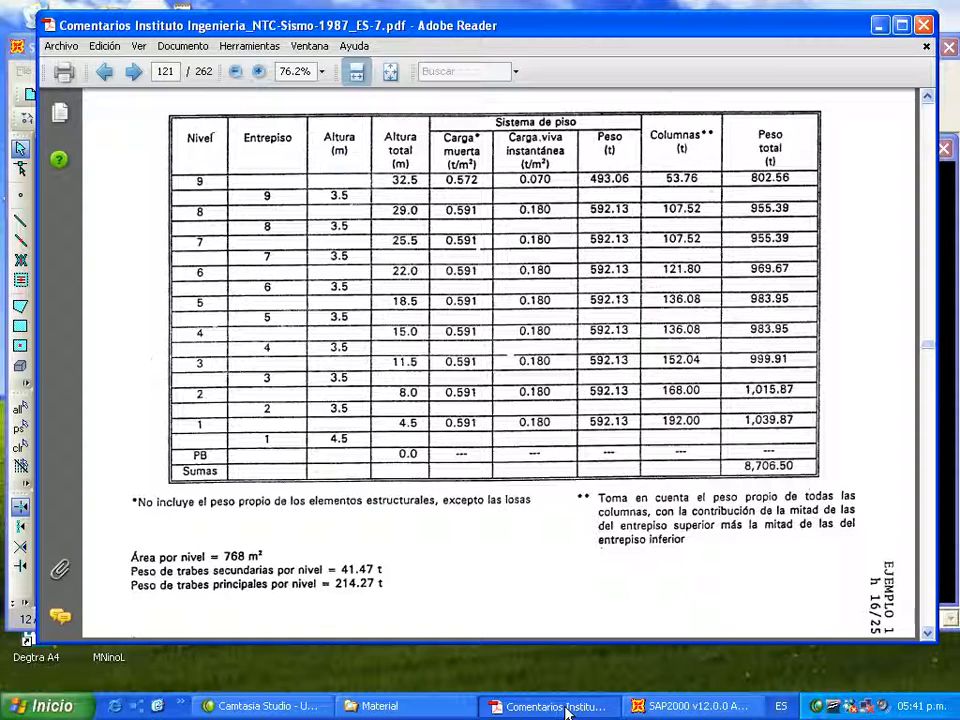
click(565, 708)
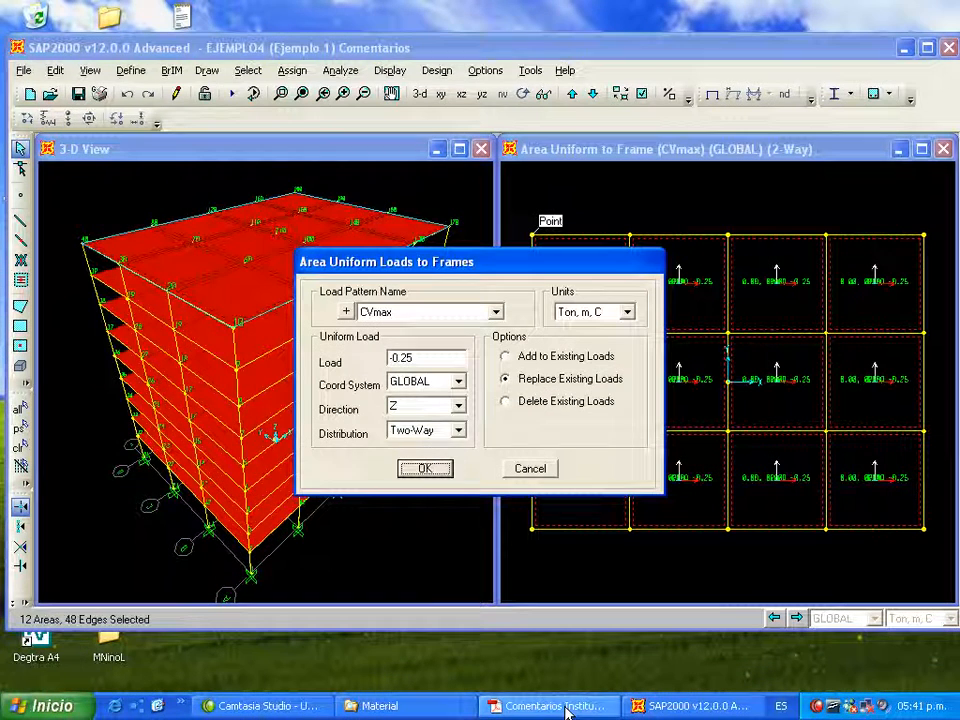
double_click(418, 357)
click(438, 360)
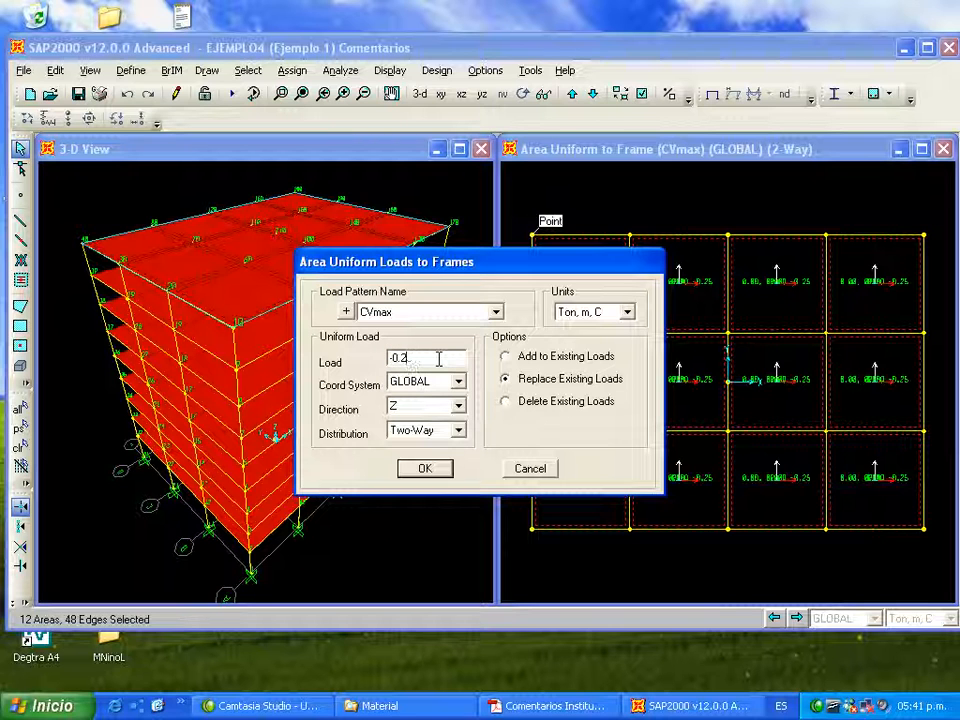
text(1)
click(425, 470)
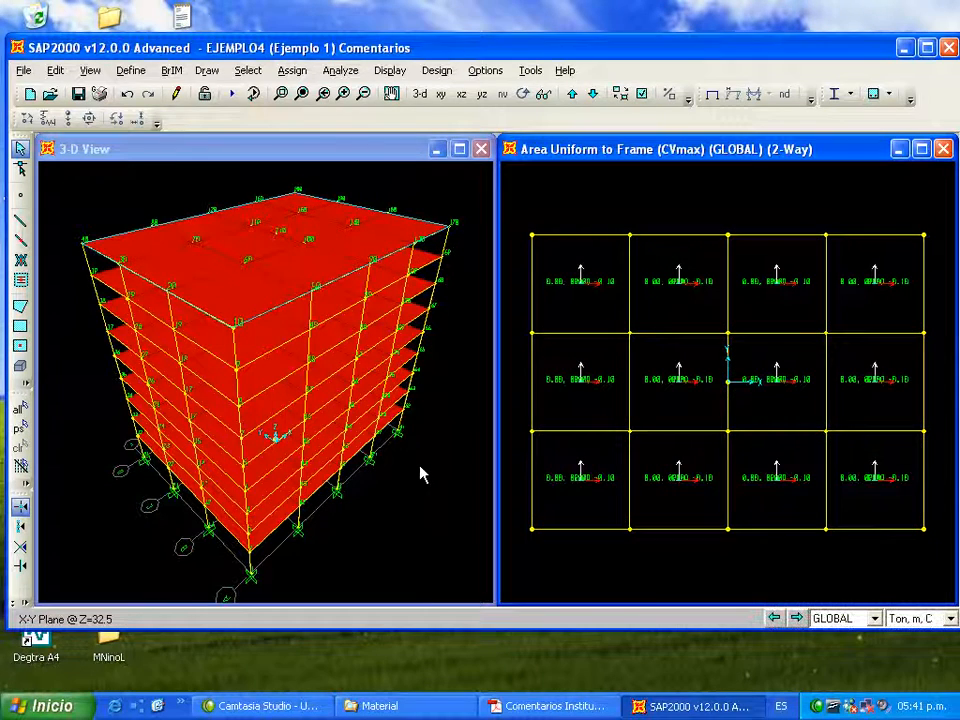
Reselect the roof slabs and replace their CVins uniform-to-frame load with -0.07 in global Z, two-way
click(20, 428)
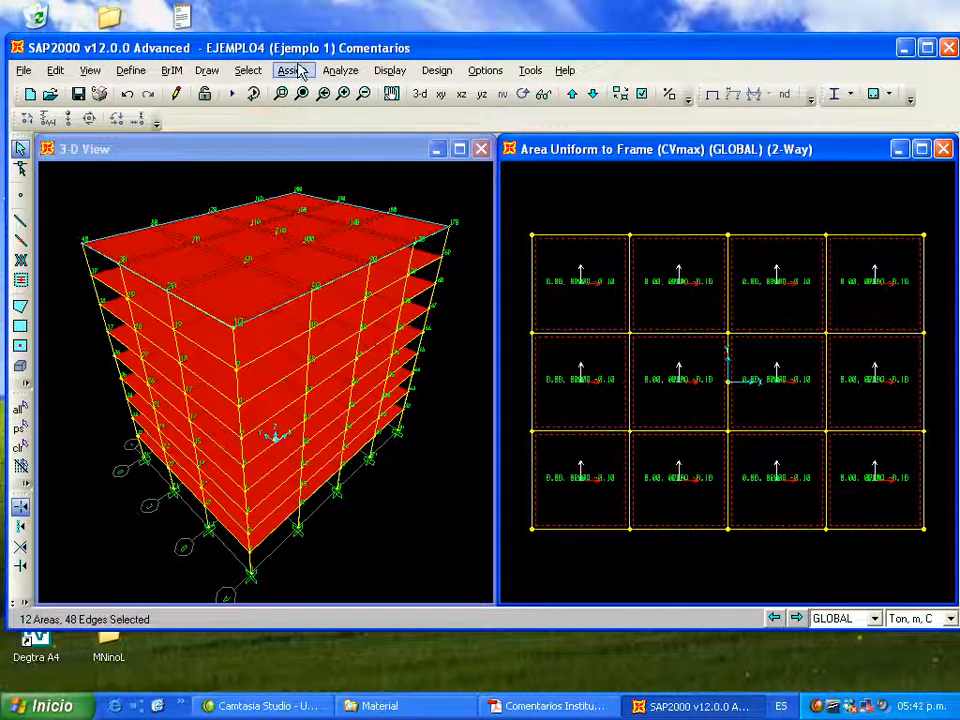
click(292, 70)
mouse_move(355, 340)
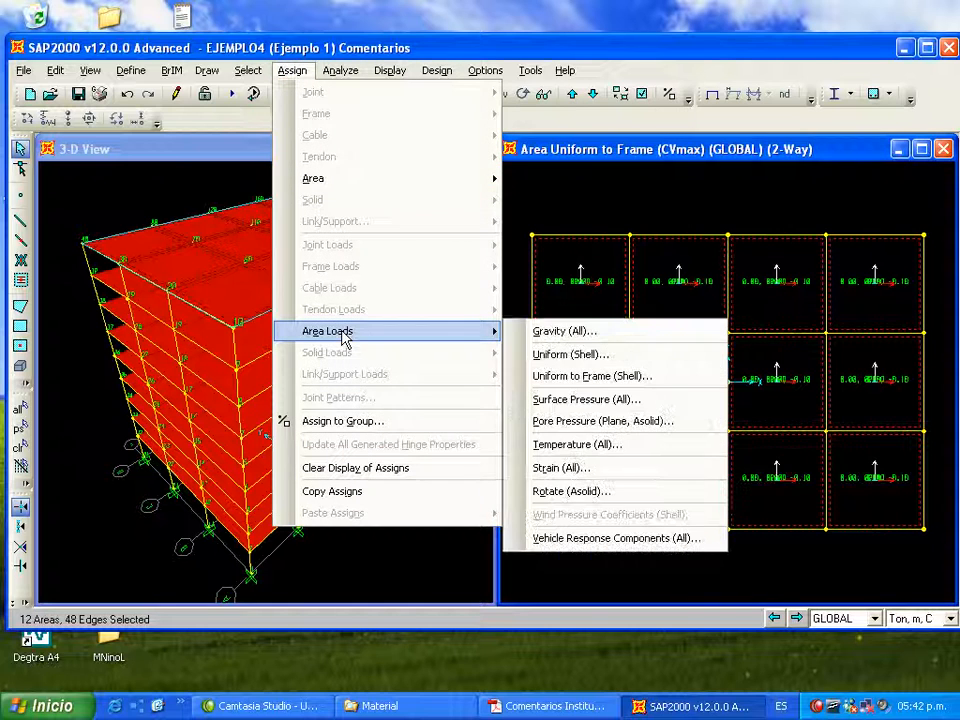
click(590, 378)
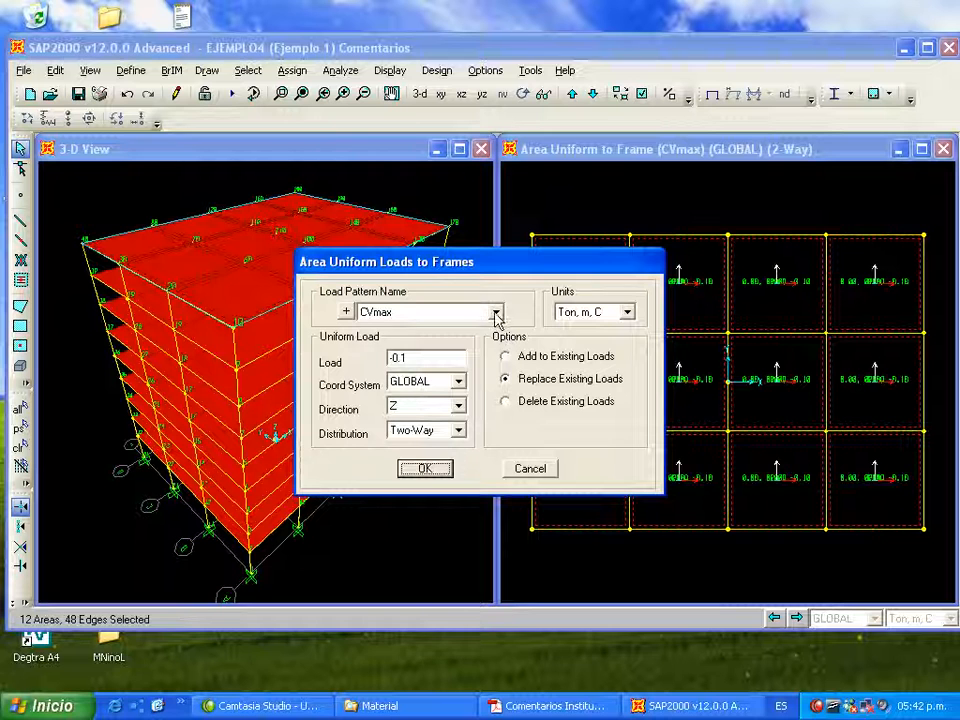
click(496, 312)
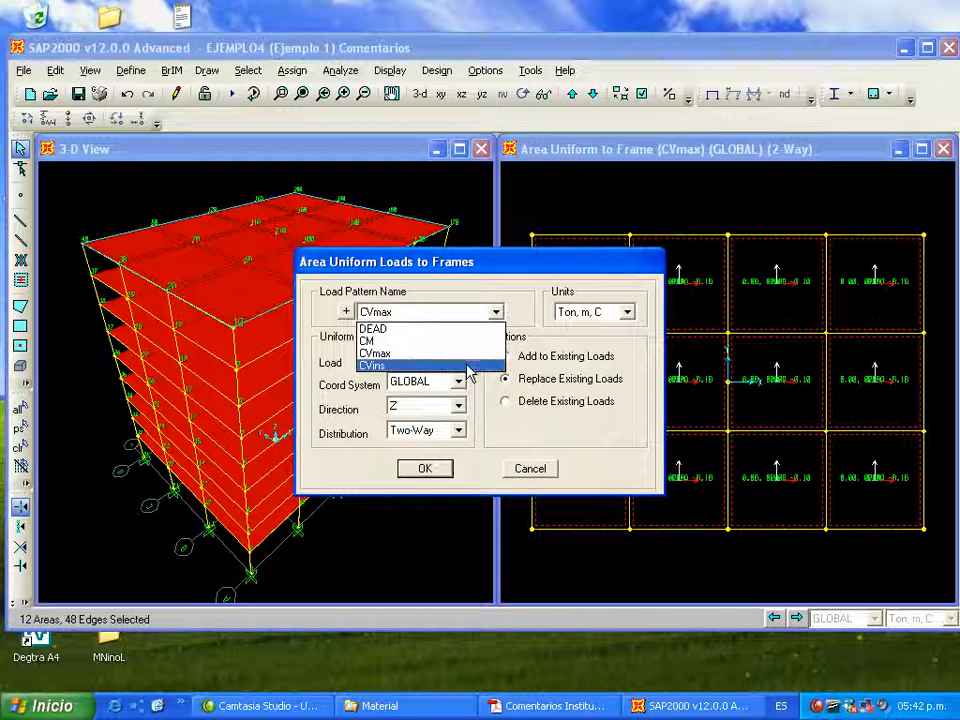
click(470, 366)
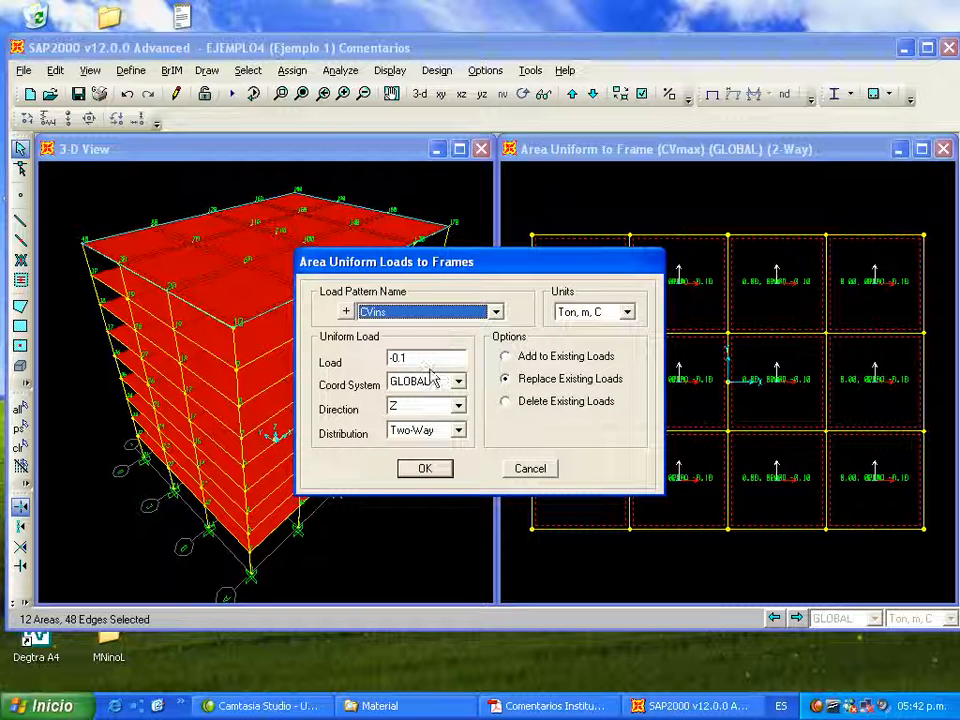
double_click(425, 358)
click(428, 360)
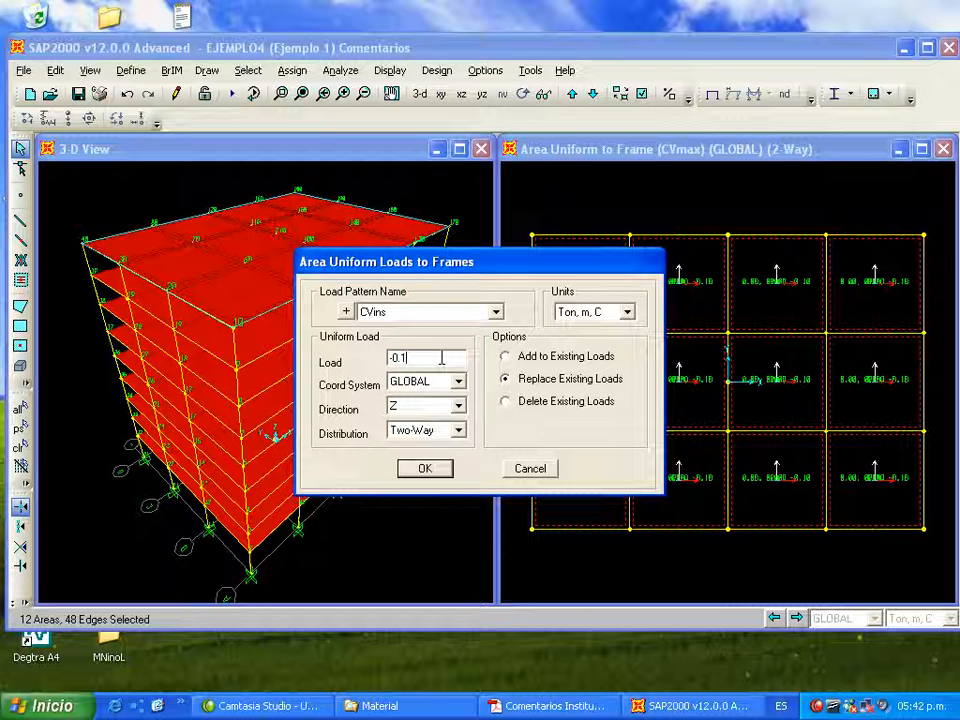
text(7)
text(.)
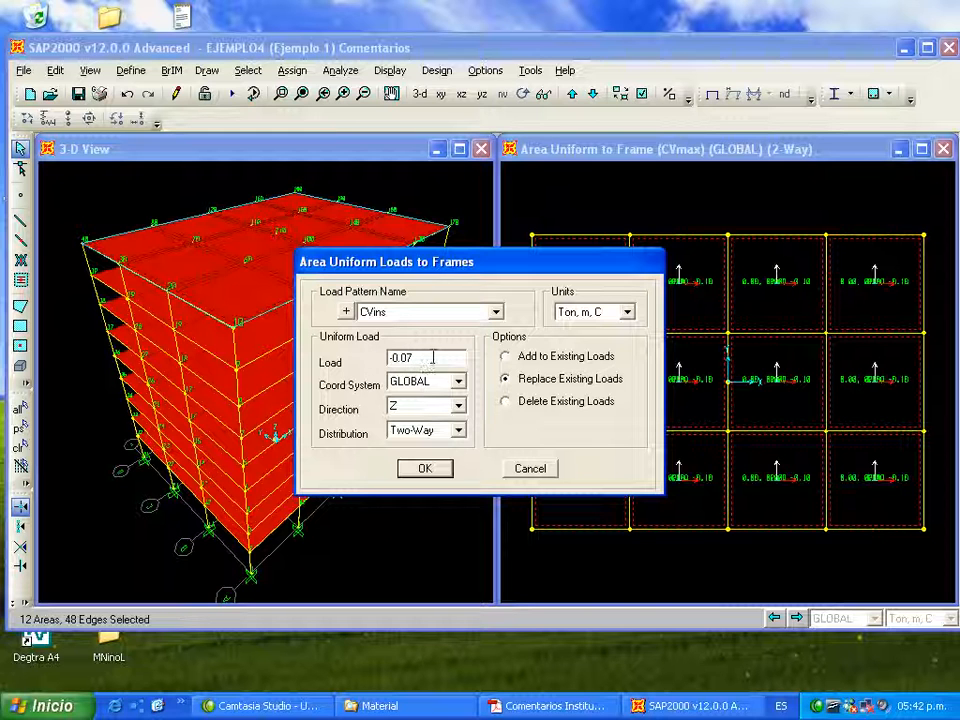
click(425, 468)
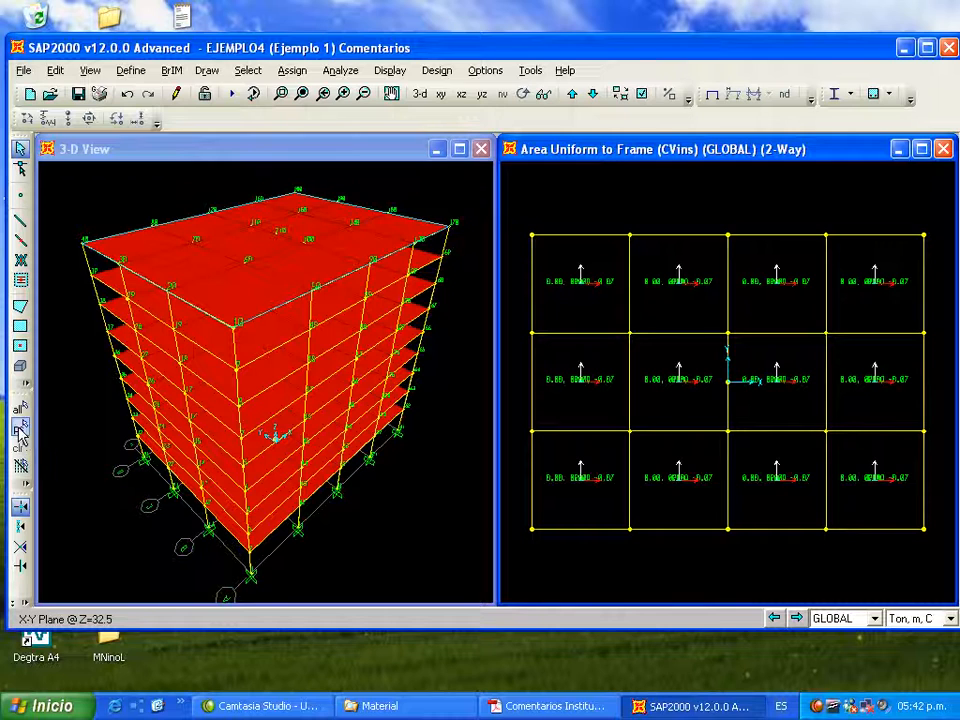
Reselect the roof slabs and replace their CM two-way frame load with the level 9 dead load, -0.572 in global Z
click(19, 427)
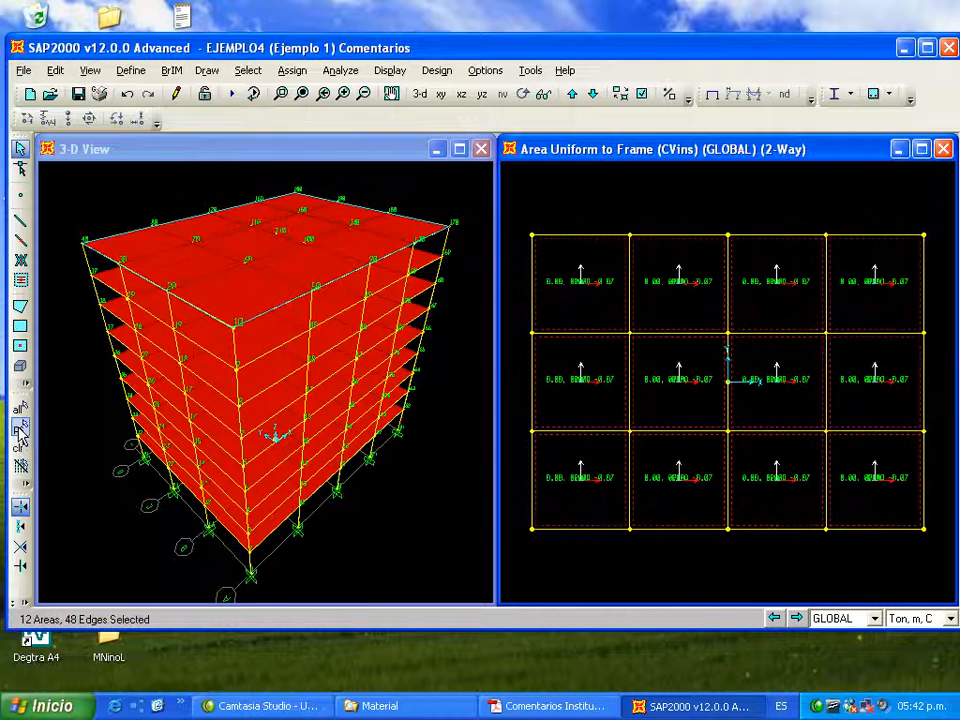
click(290, 71)
mouse_move(360, 332)
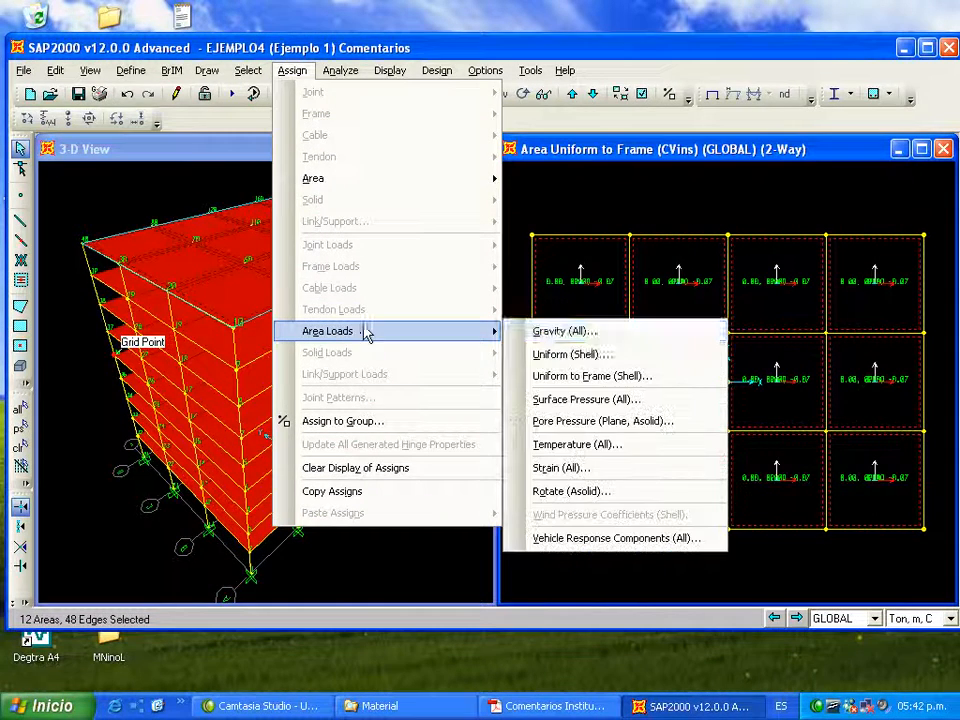
click(604, 378)
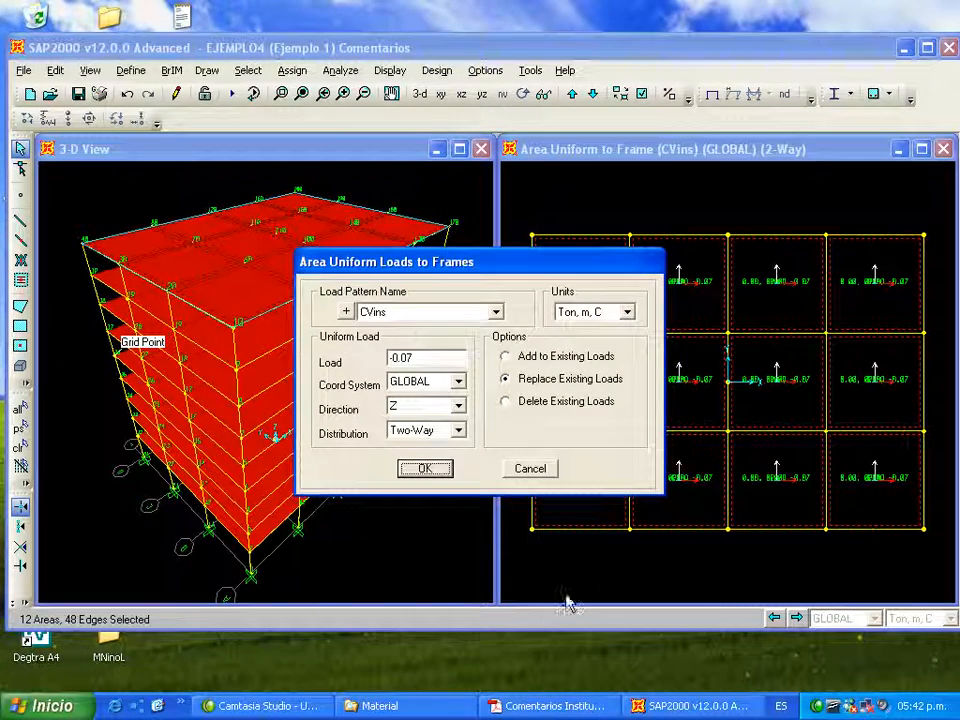
click(538, 708)
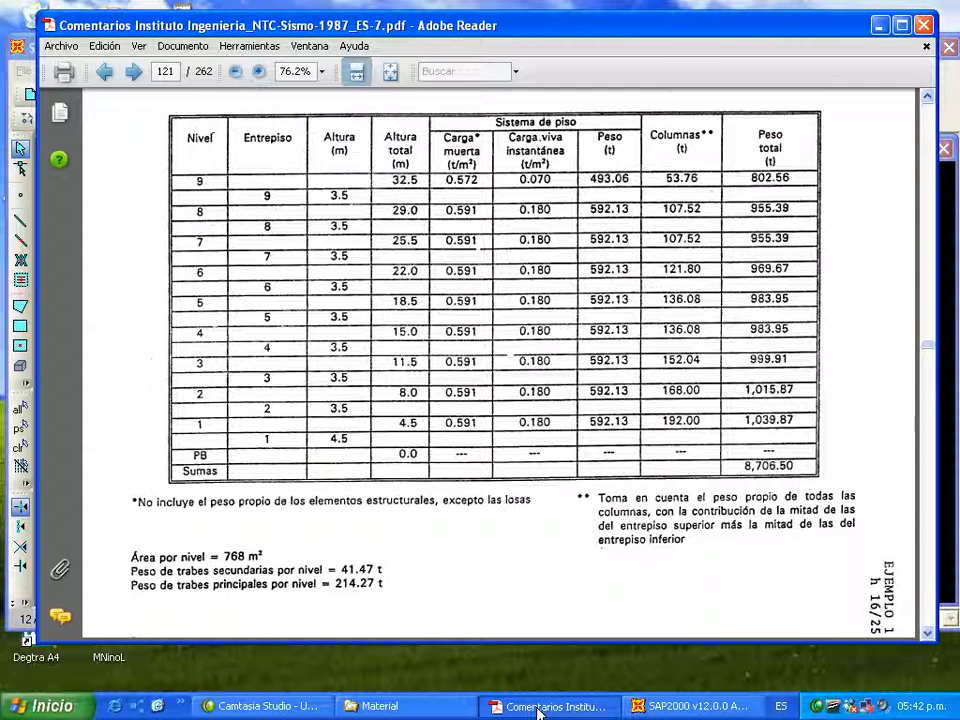
click(538, 708)
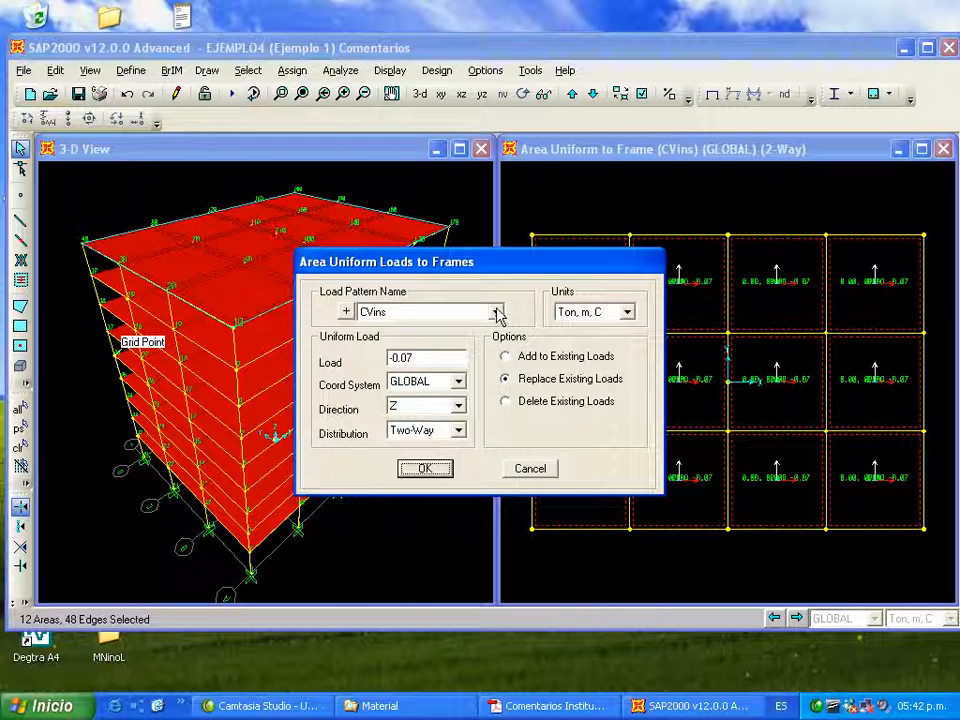
click(497, 312)
click(465, 339)
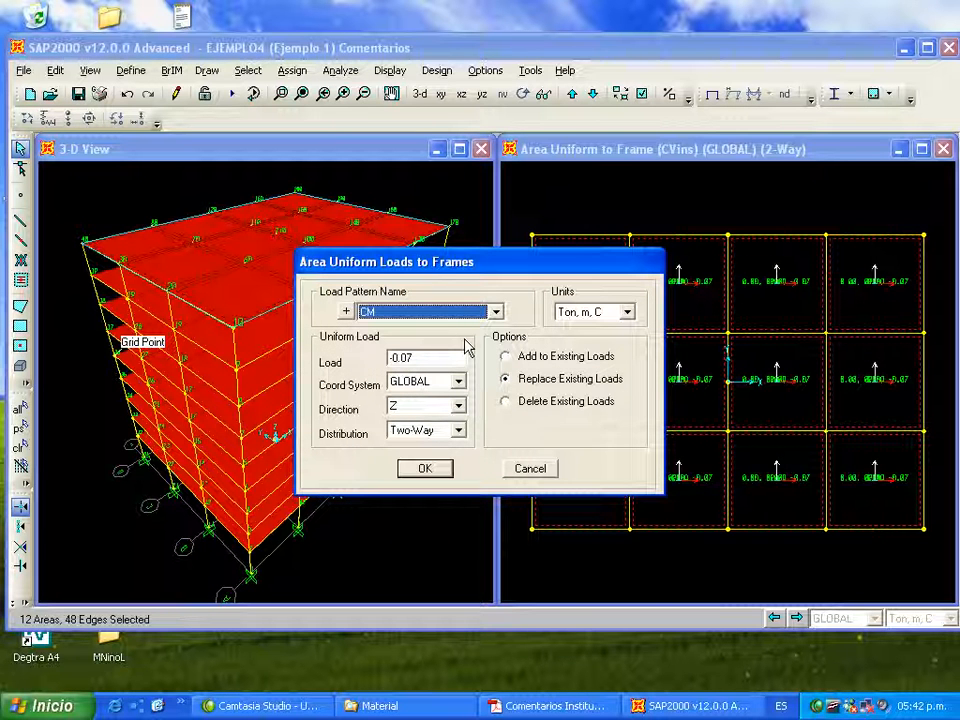
double_click(439, 360)
click(441, 358)
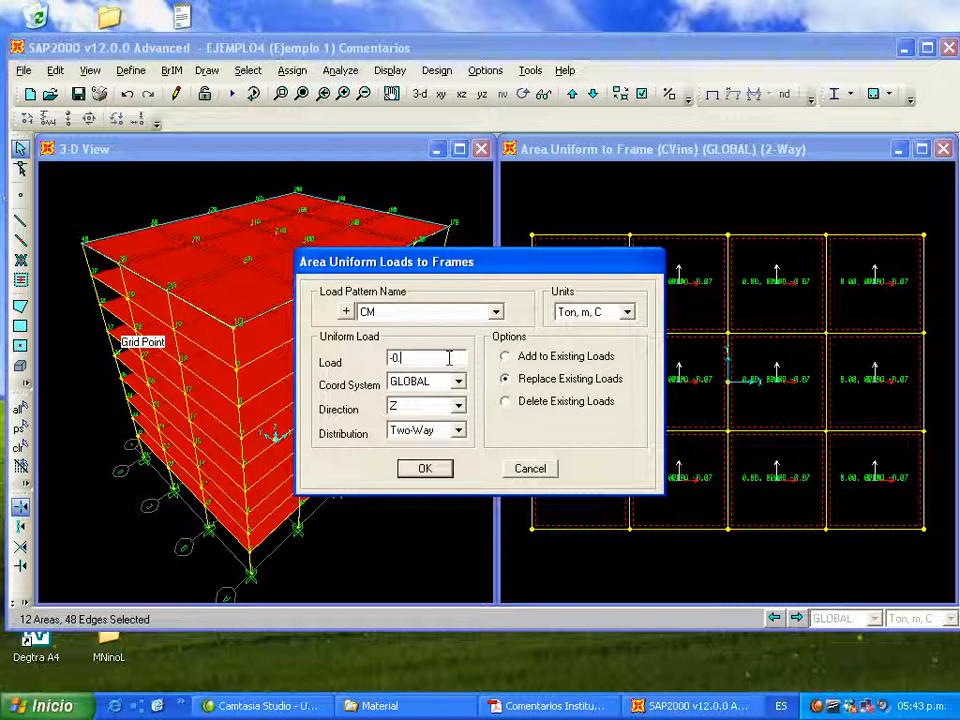
text(572)
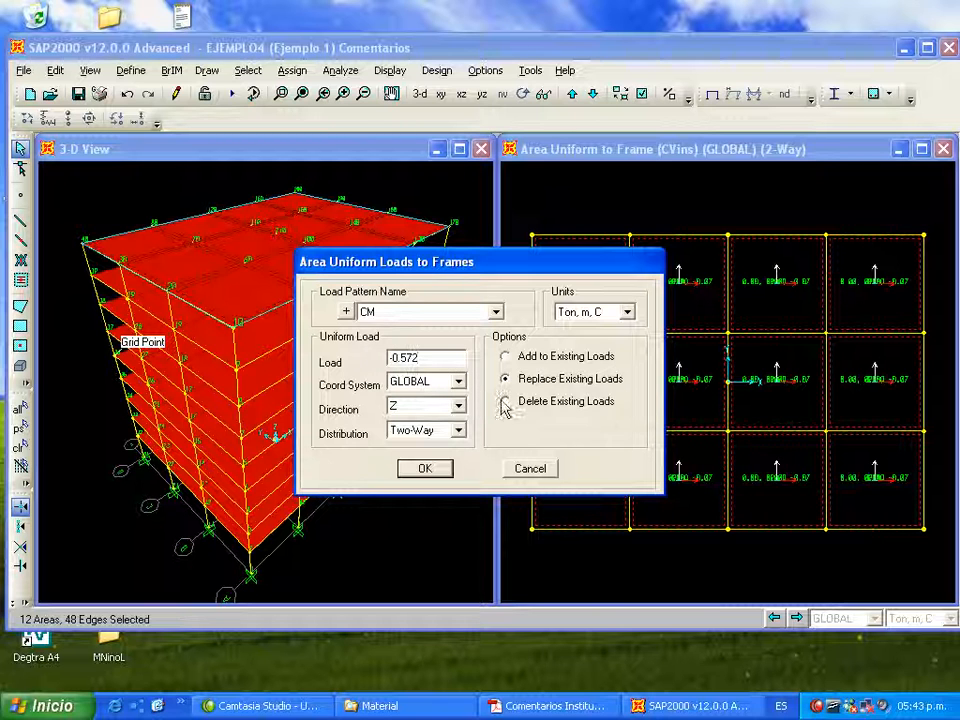
click(436, 476)
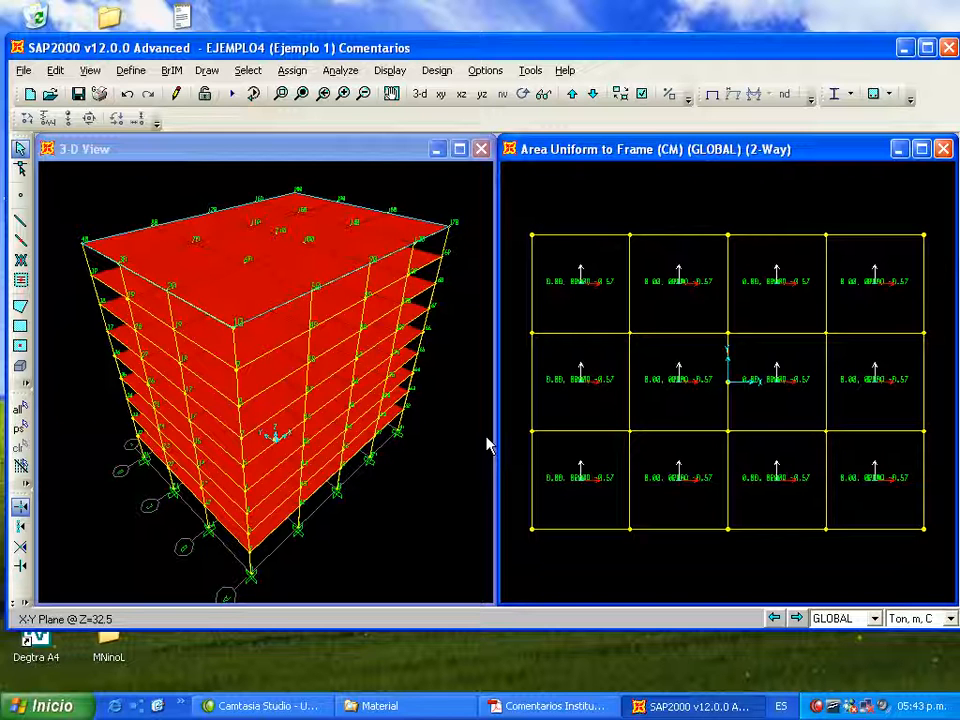
Check the level 9 loads in the Adobe Reader table against the loads assigned to one roof slab
click(573, 710)
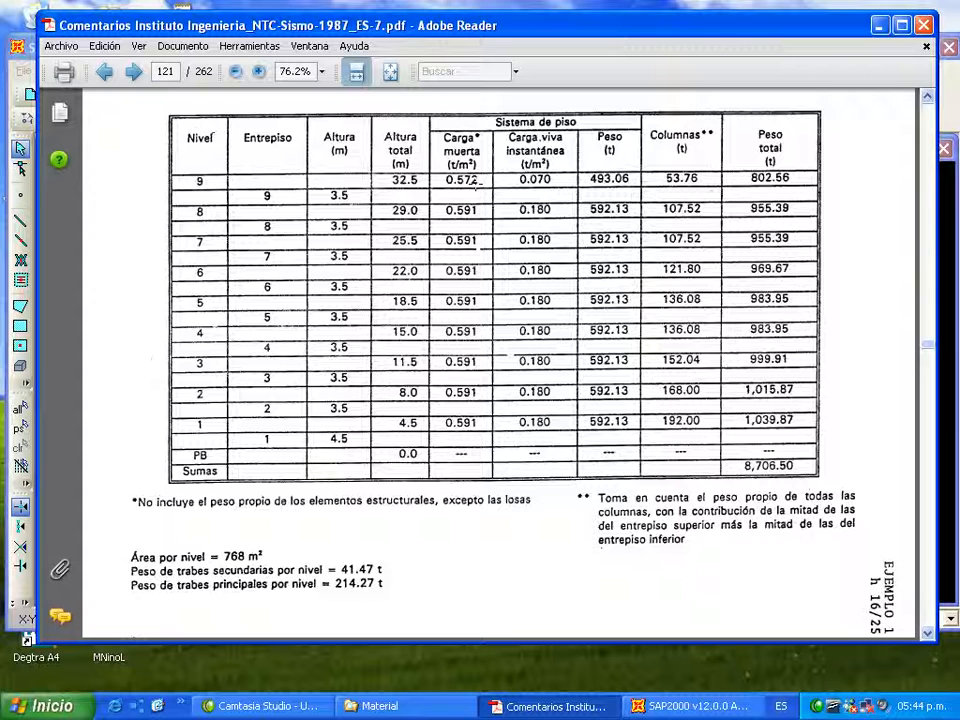
click(880, 25)
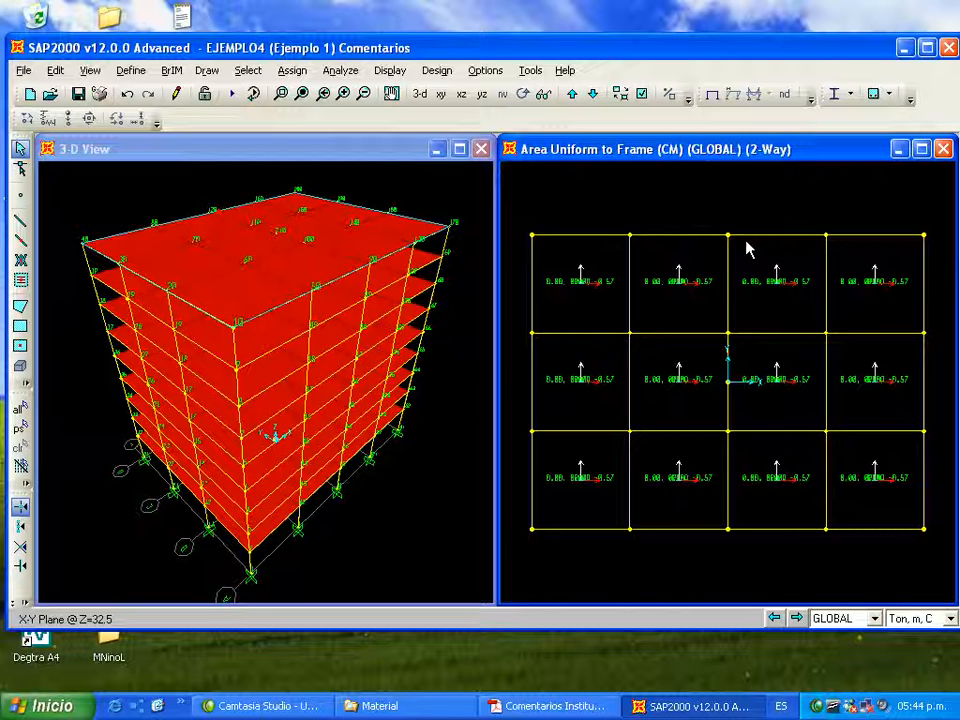
click(689, 298)
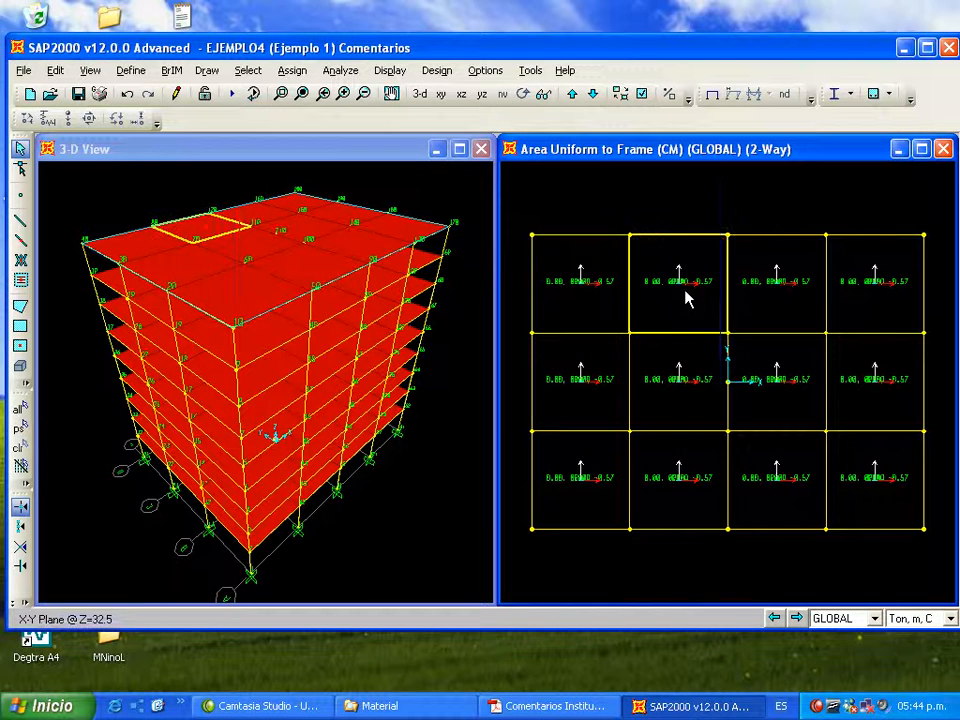
right_click(686, 298)
click(470, 150)
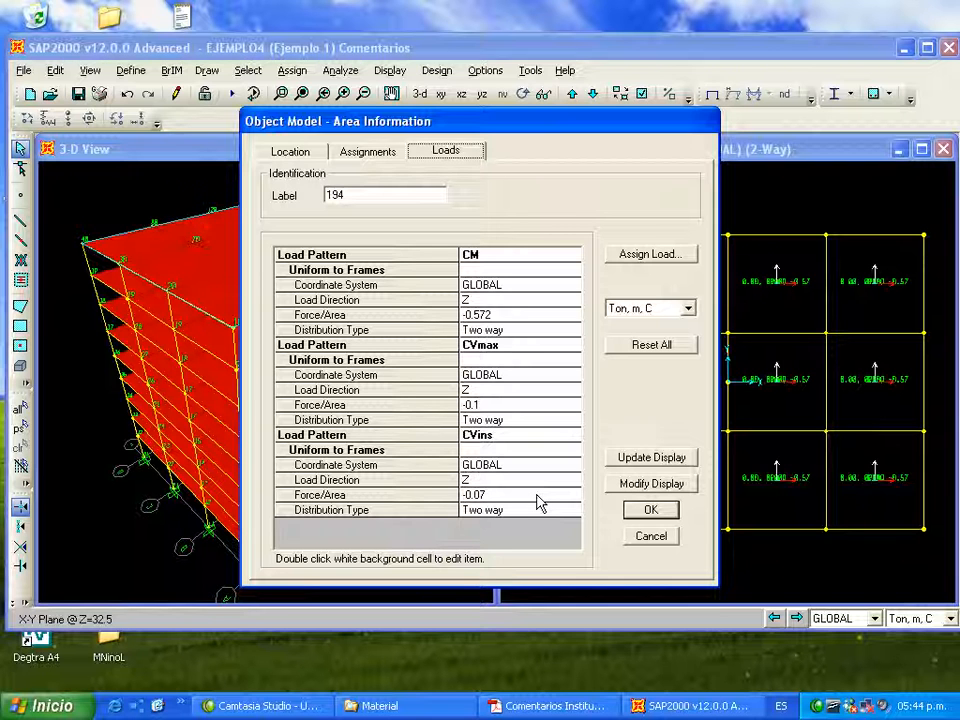
click(653, 540)
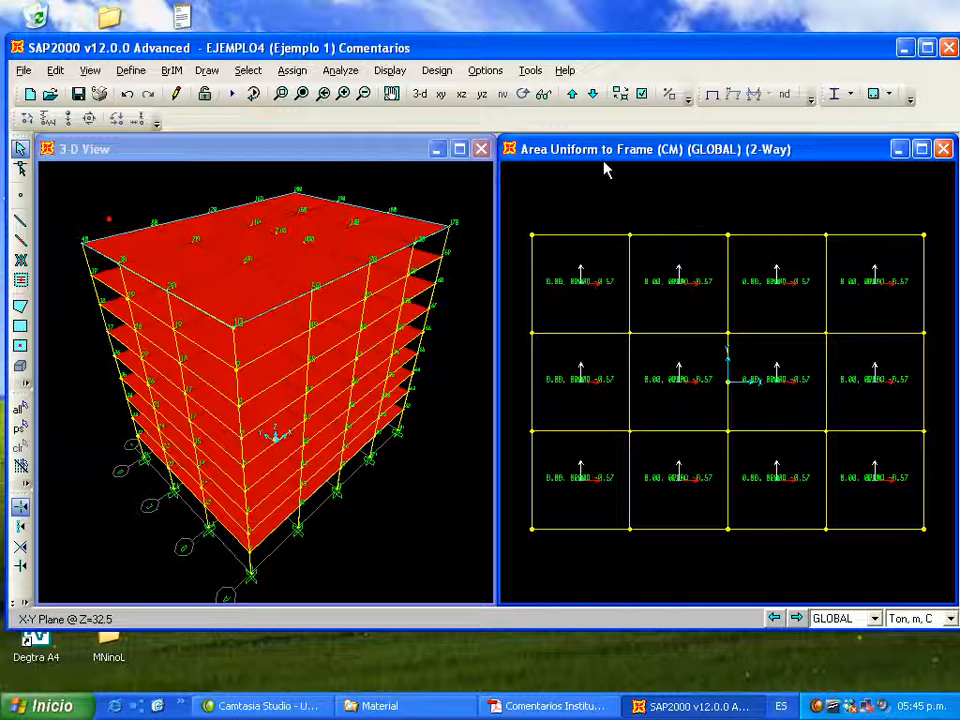
Switch the load view to perspective, hide area labels, sections and local axes, and set areas as not in view
click(542, 95)
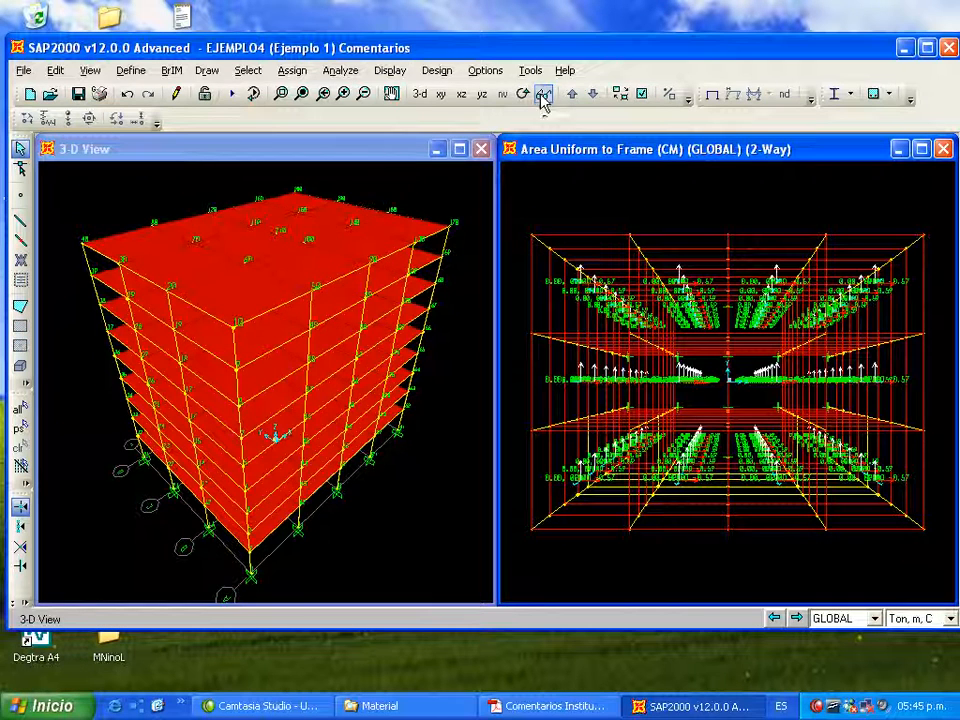
click(641, 94)
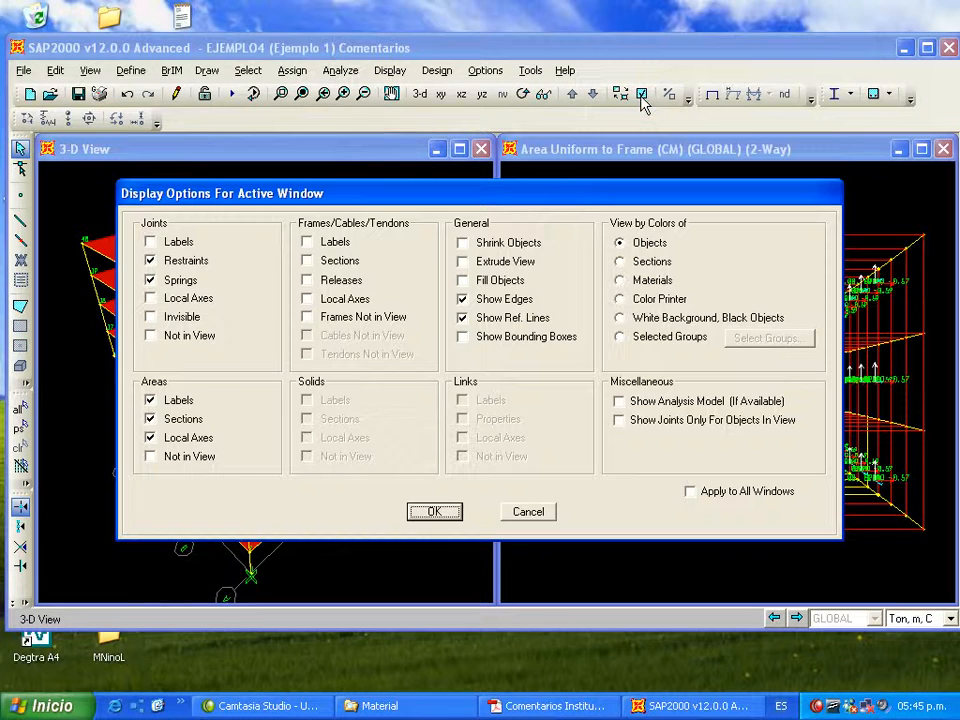
click(150, 438)
click(150, 419)
click(151, 400)
click(165, 458)
click(436, 513)
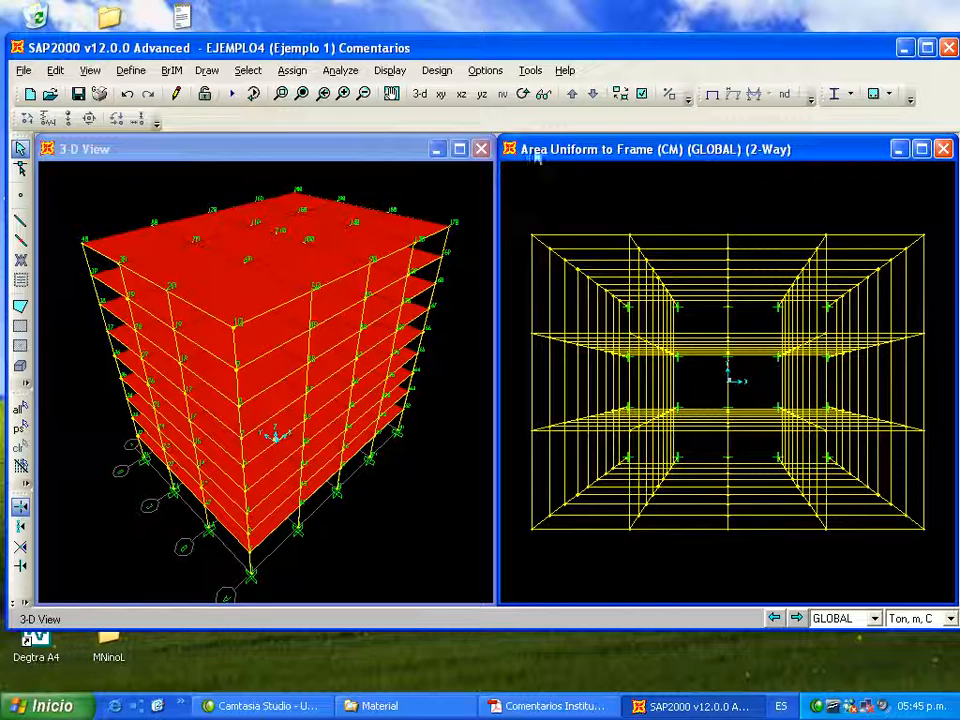
Select the nine joints at the plan centre of the building and delete their existing joint masses
click(343, 93)
click(343, 93)
click(343, 93)
click(343, 93)
click(343, 93)
click(343, 93)
click(343, 93)
click(343, 93)
click(343, 93)
drag(703, 356, 778, 415)
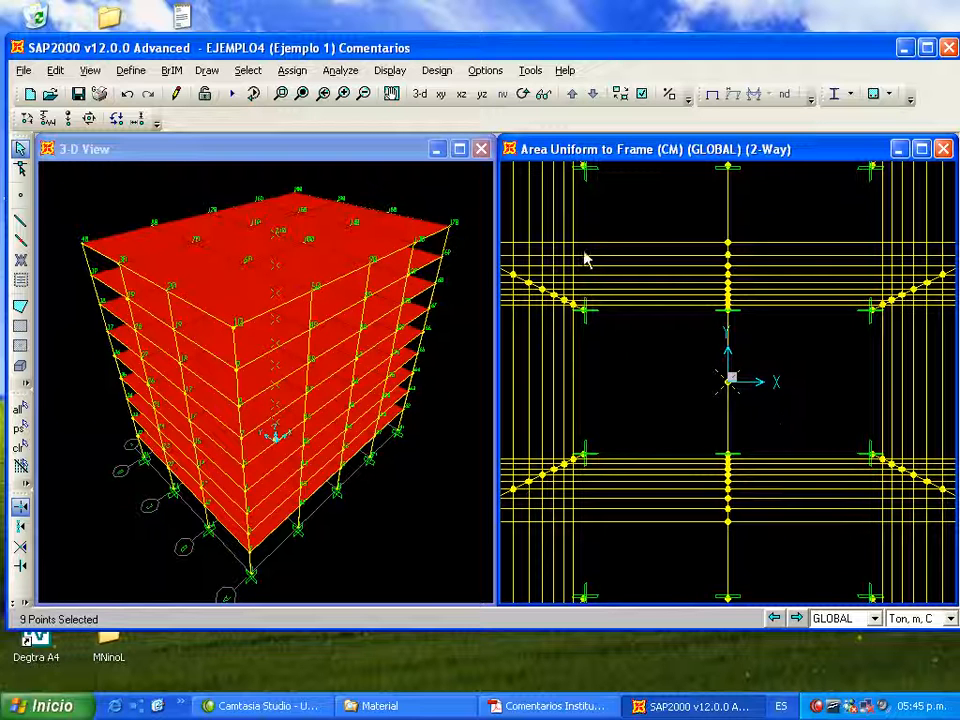
click(294, 73)
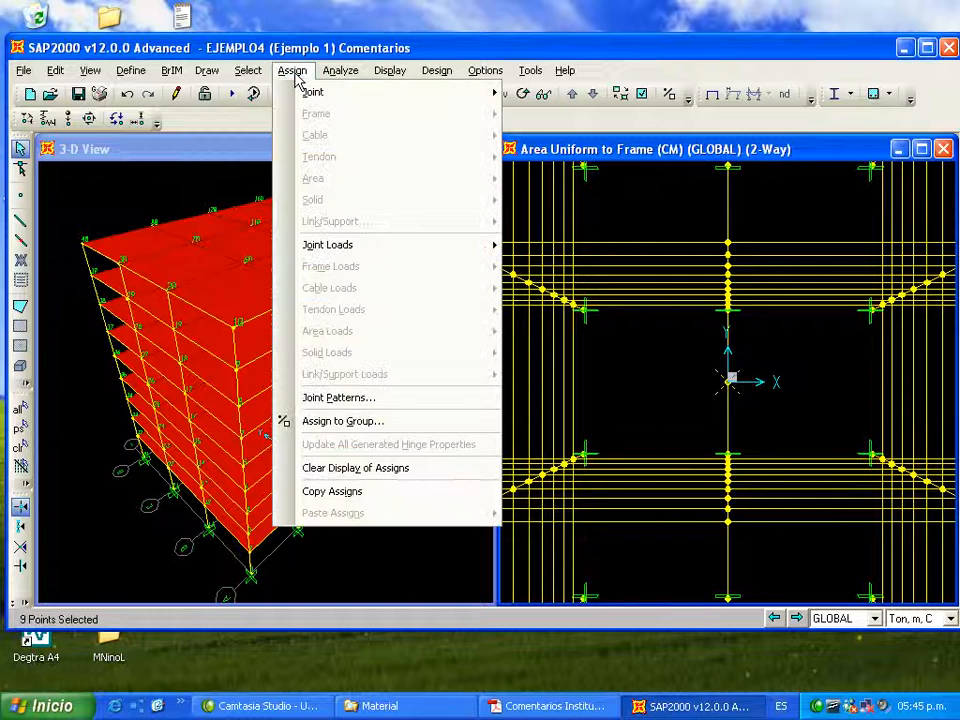
mouse_move(301, 89)
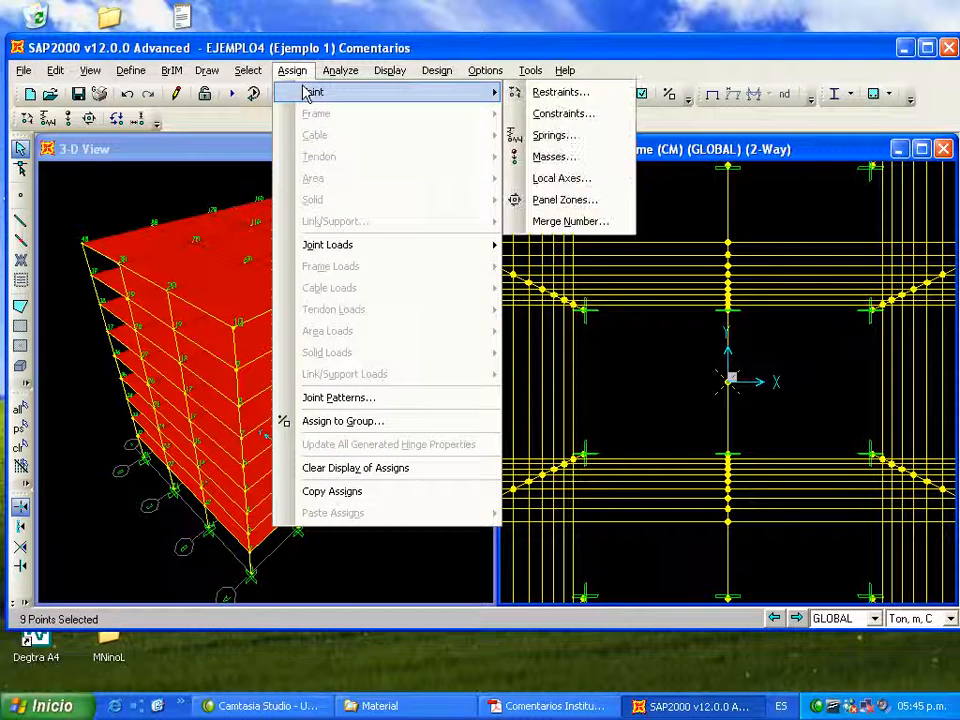
click(551, 160)
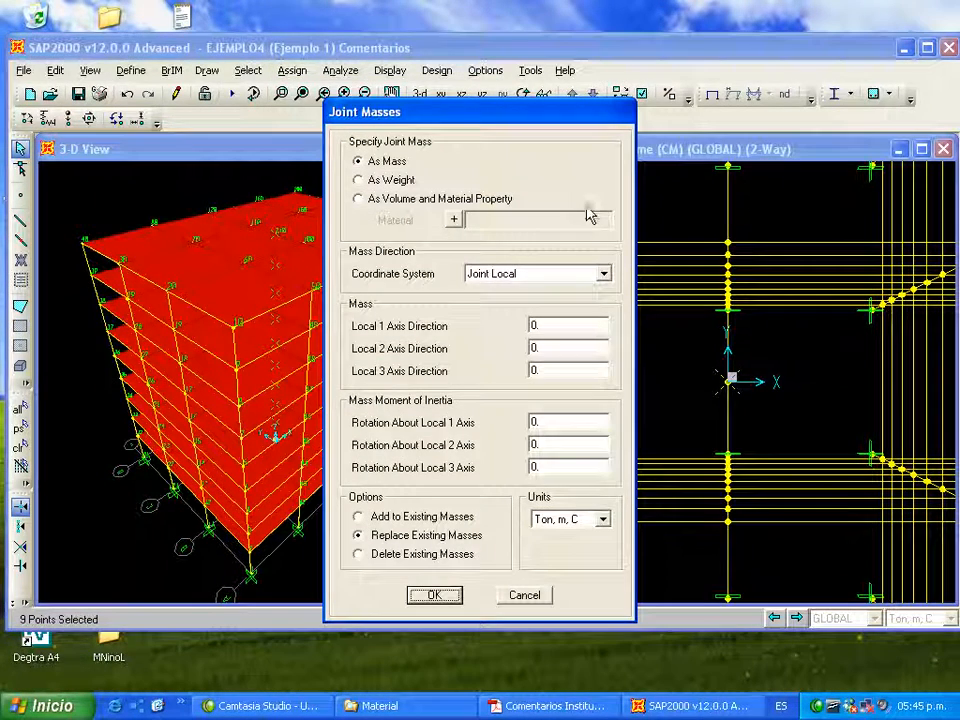
drag(498, 115, 480, 90)
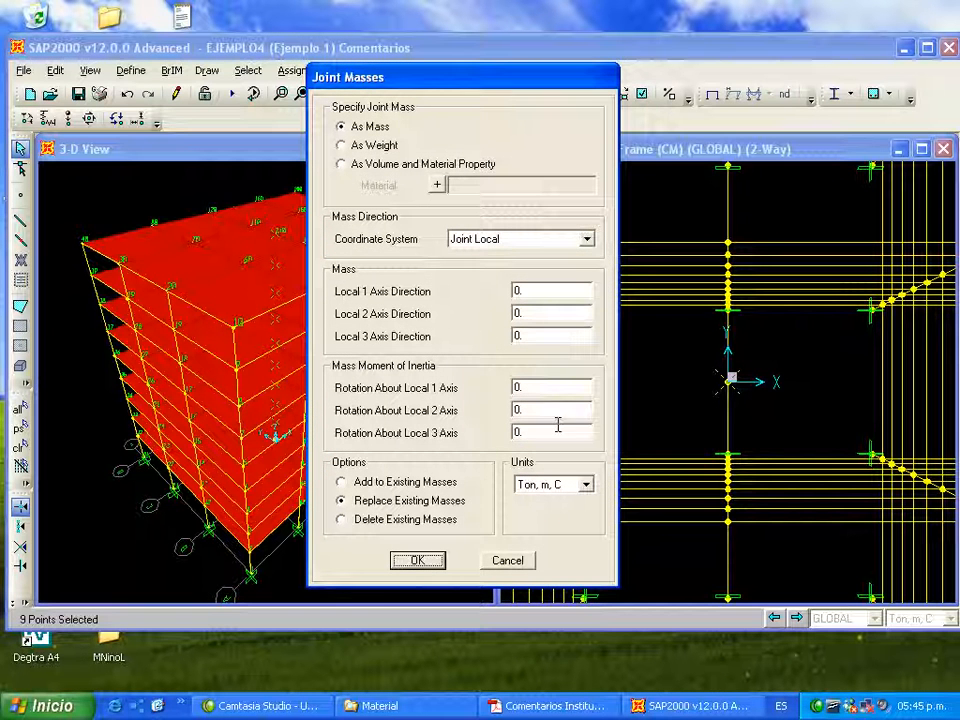
click(350, 524)
click(421, 561)
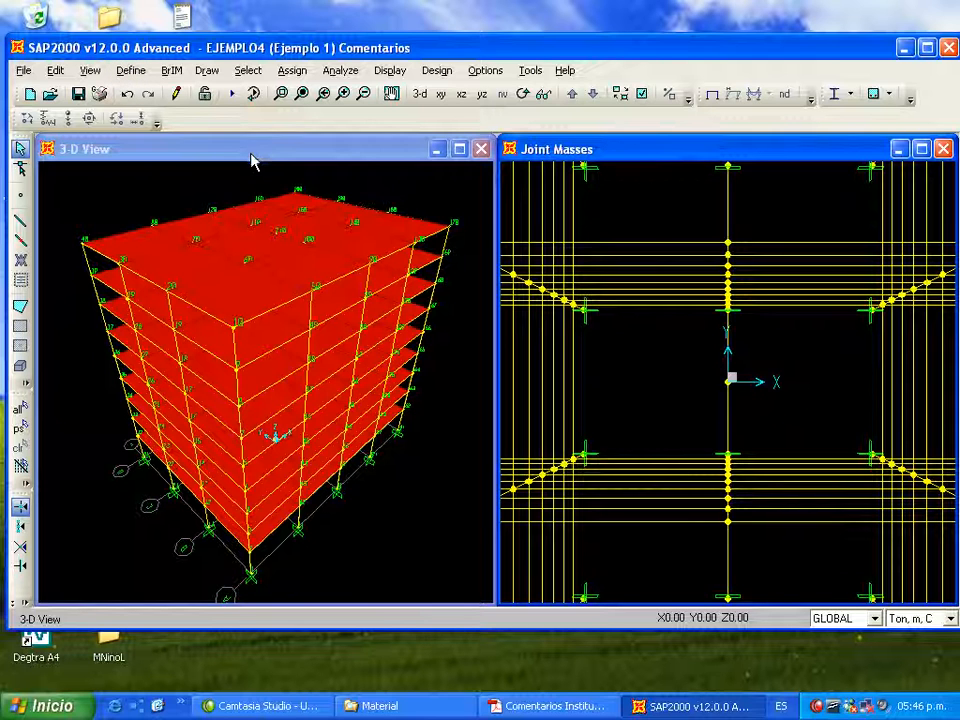
Save the model and accept the mass source definition as From Element and Additional Masses
click(78, 94)
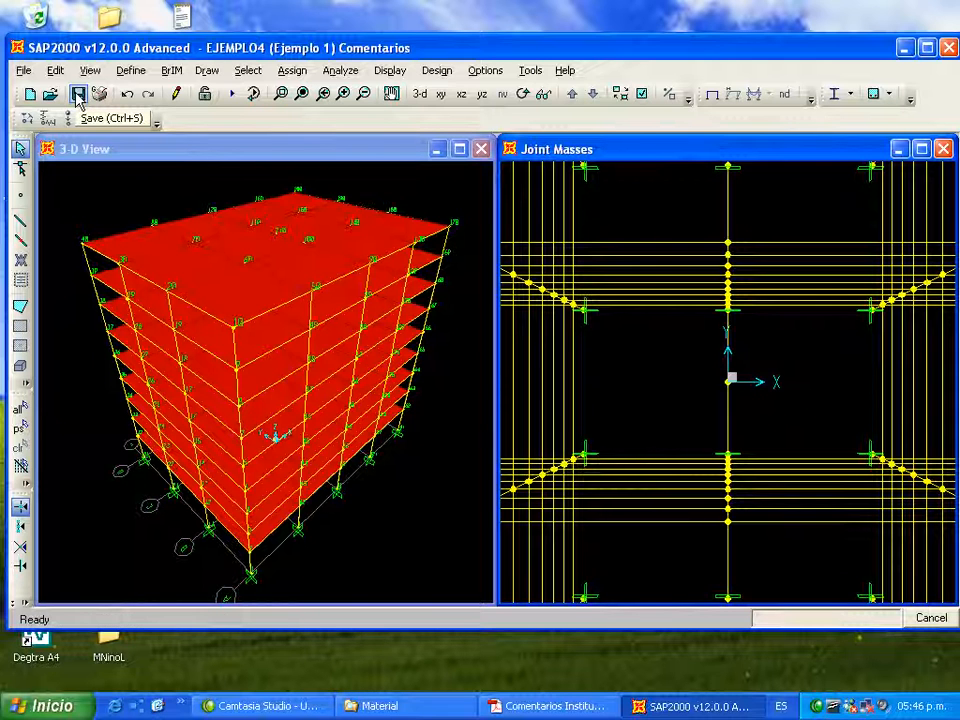
click(128, 72)
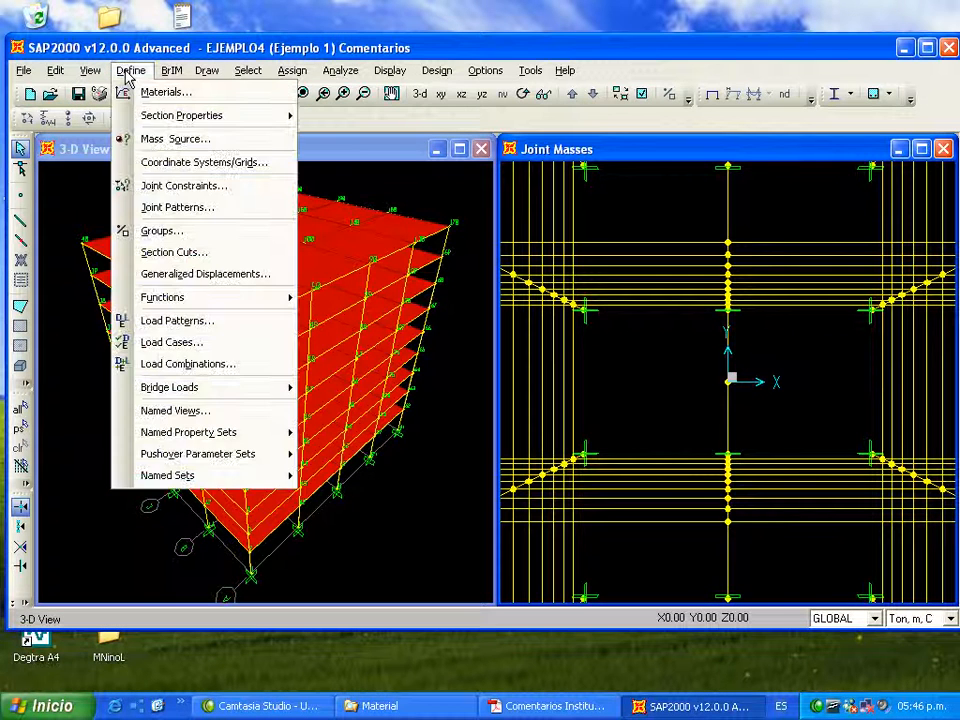
click(155, 141)
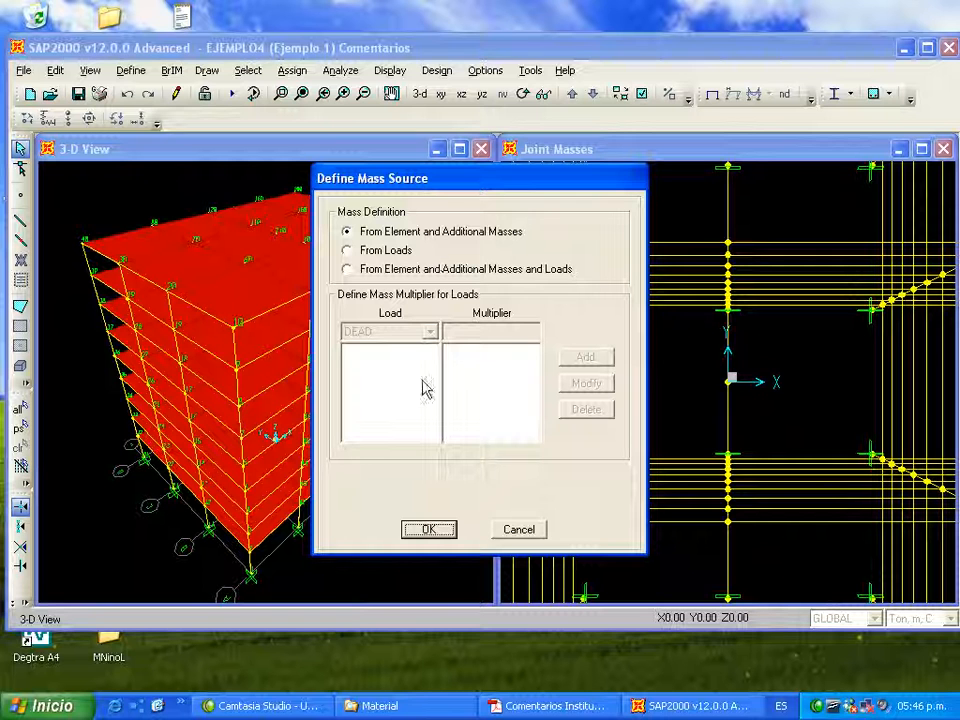
click(438, 531)
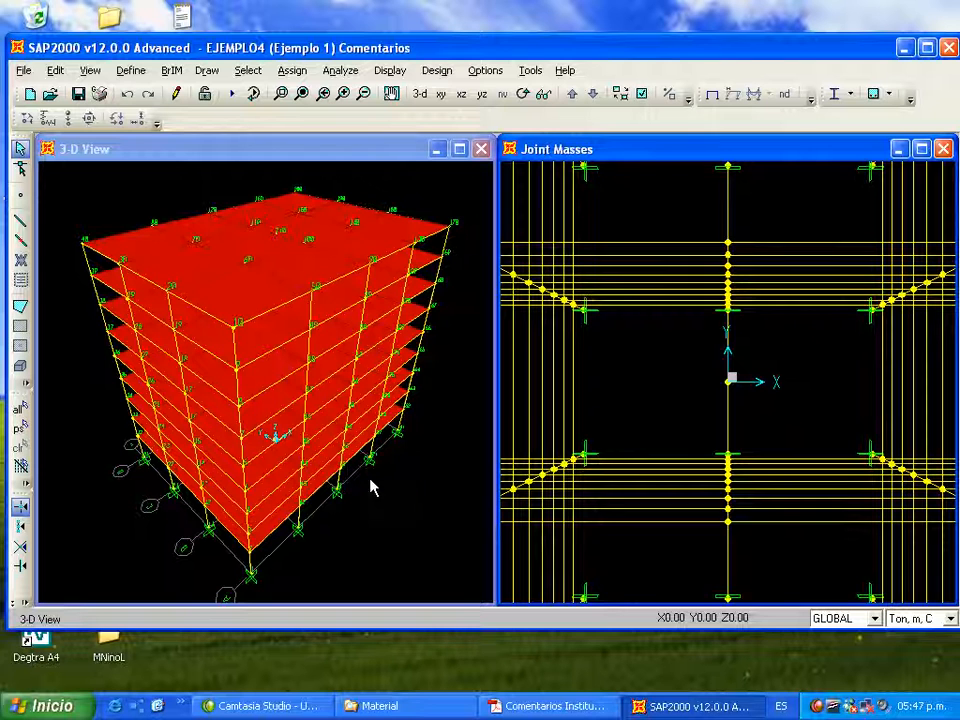
Run the analysis for all load cases except DEAD and read through the analysis log for warnings
click(231, 94)
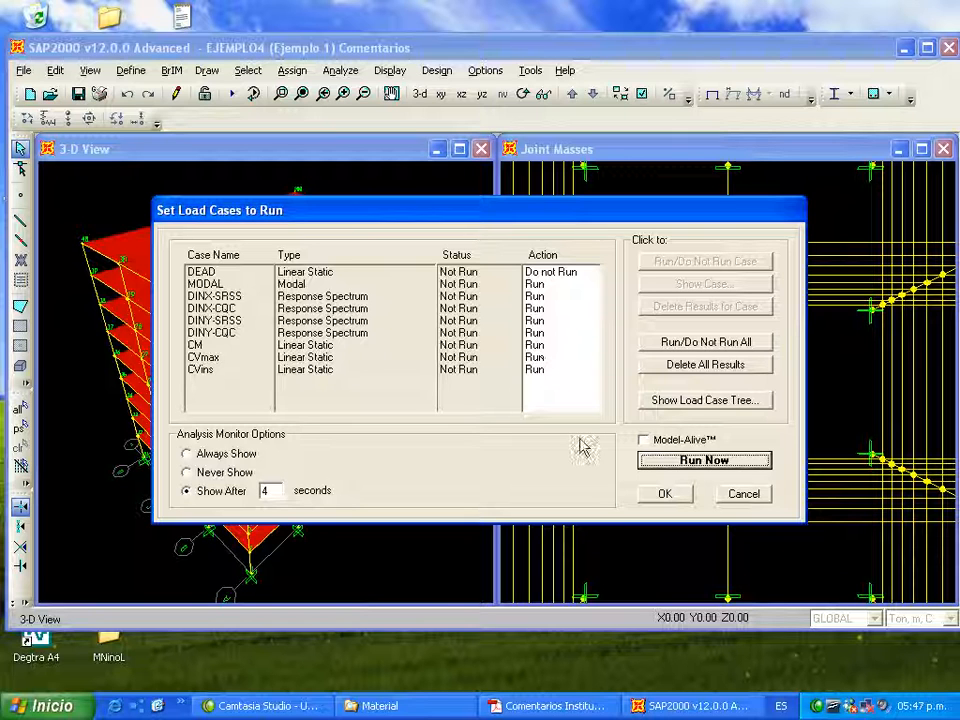
click(681, 456)
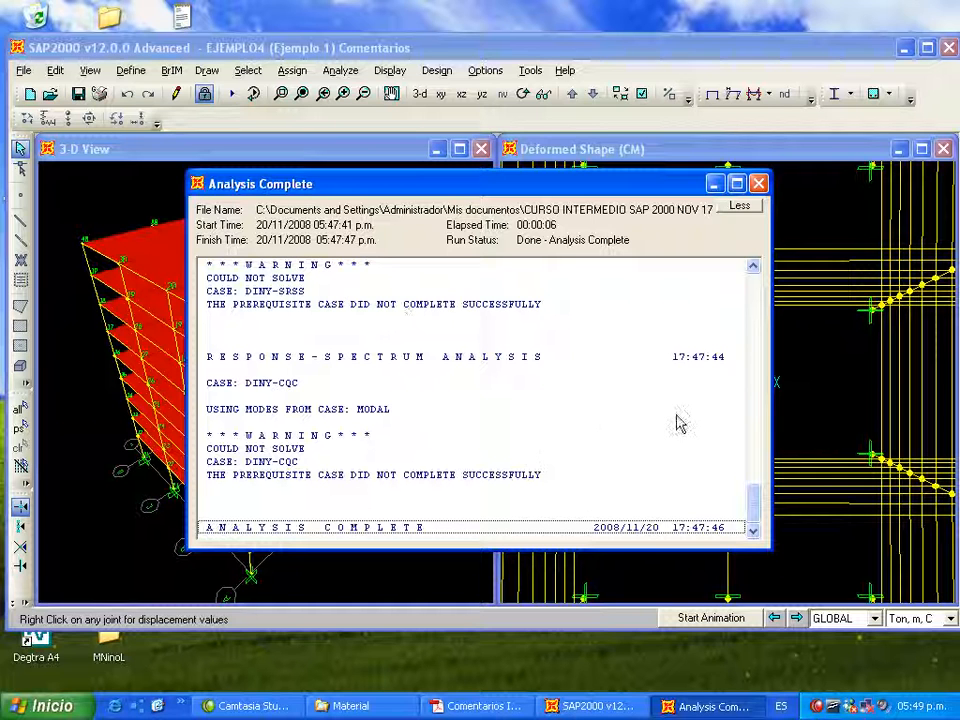
drag(751, 500, 752, 499)
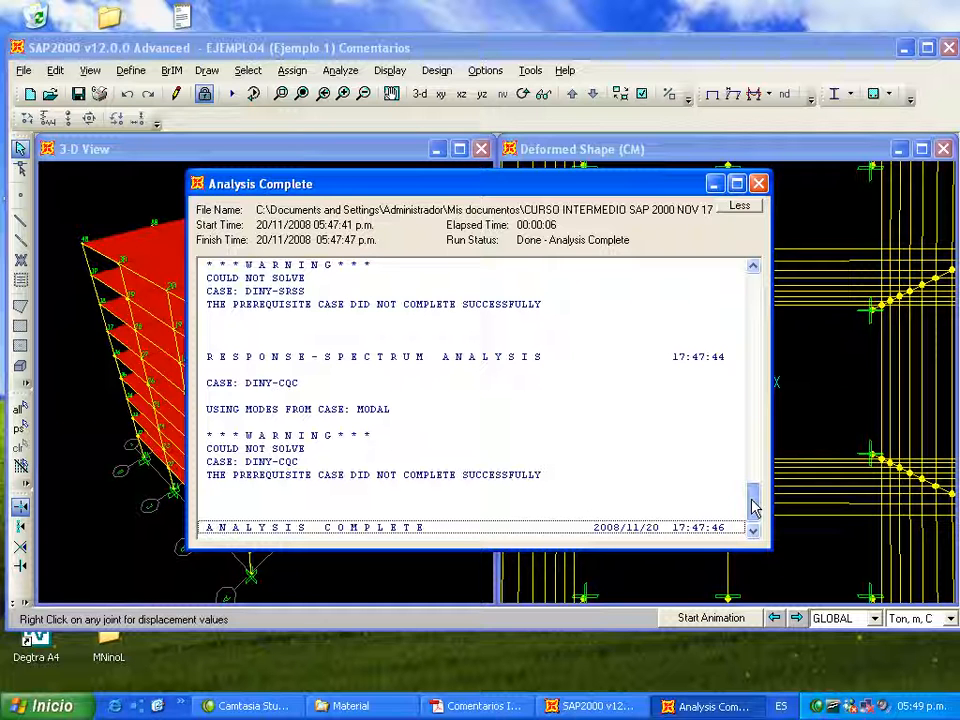
drag(754, 507, 754, 412)
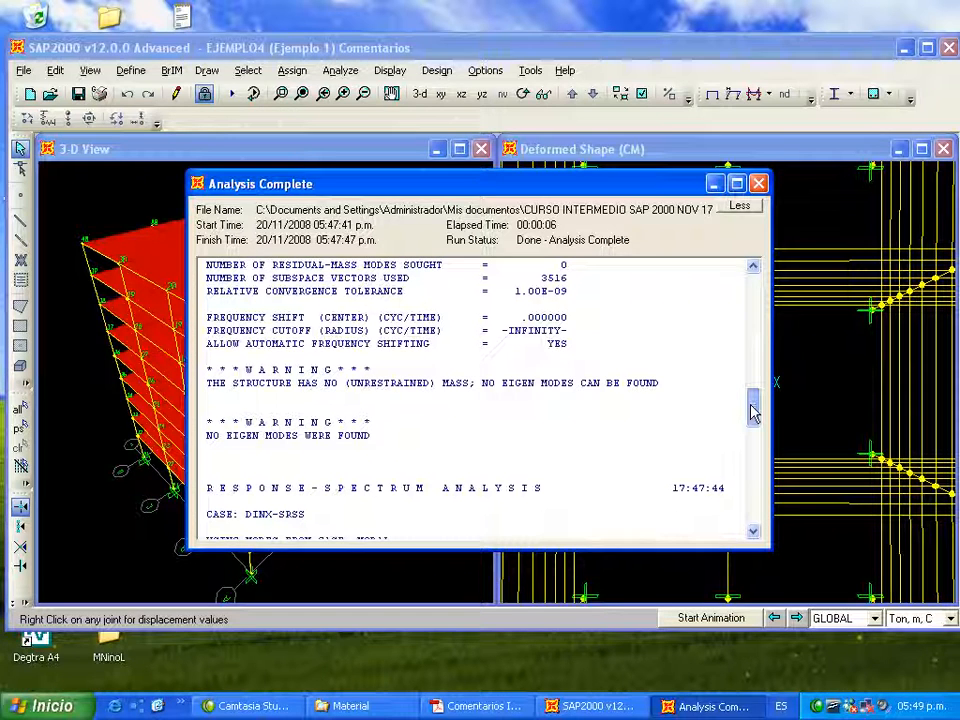
drag(753, 412, 745, 292)
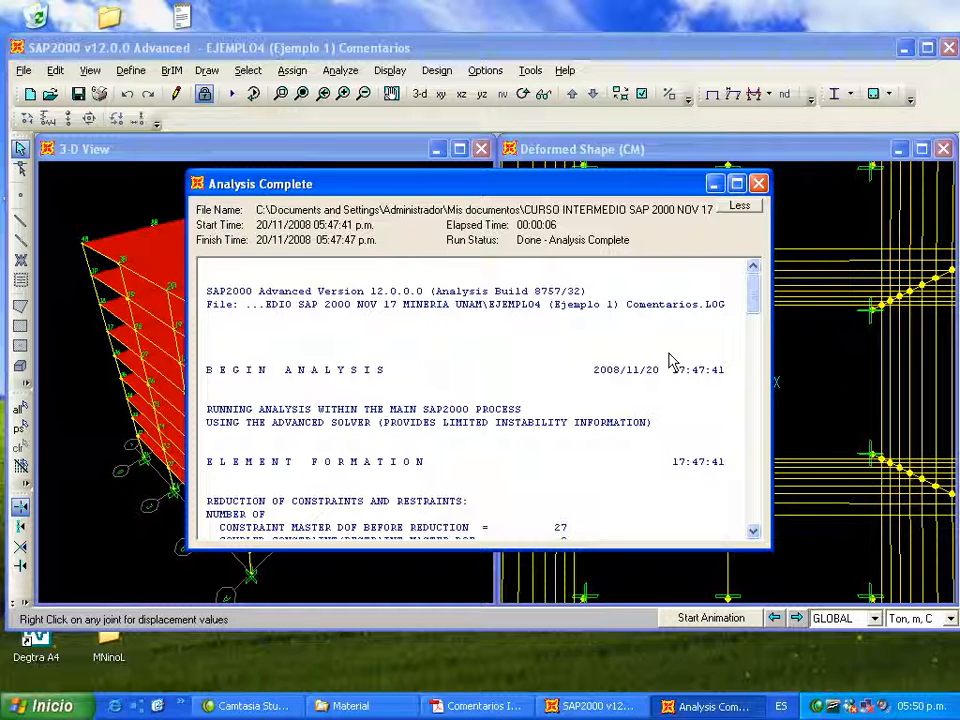
click(758, 183)
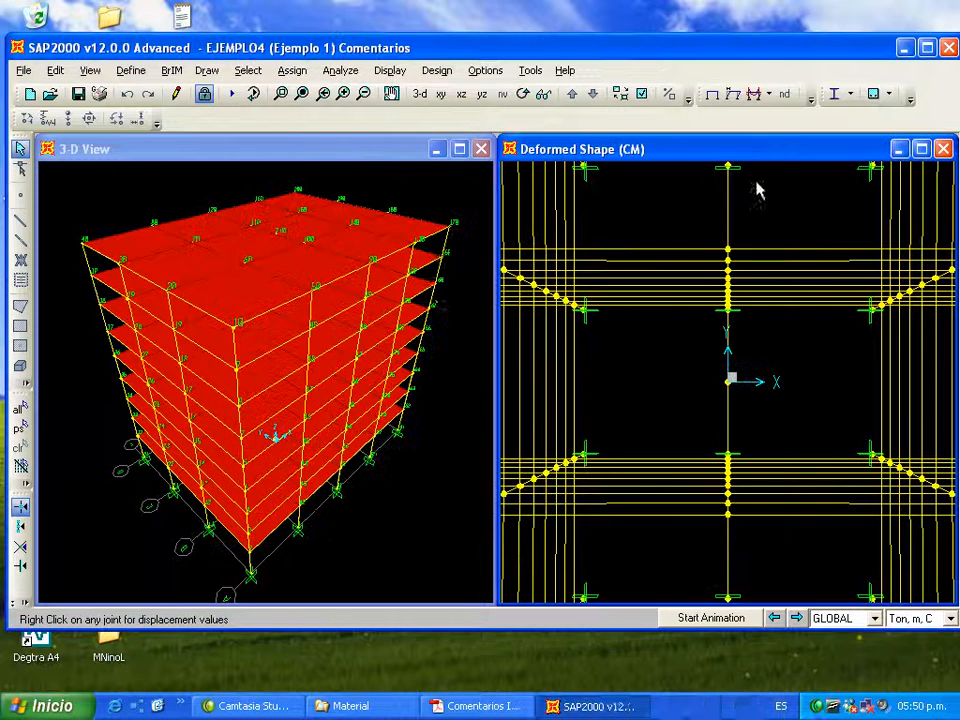
click(130, 71)
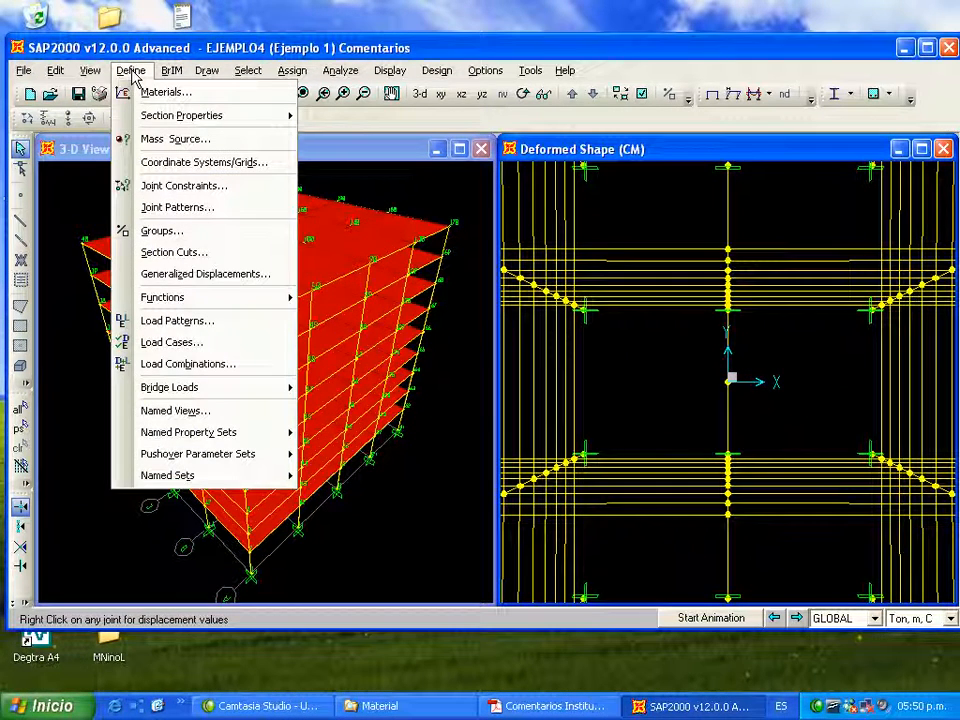
click(160, 139)
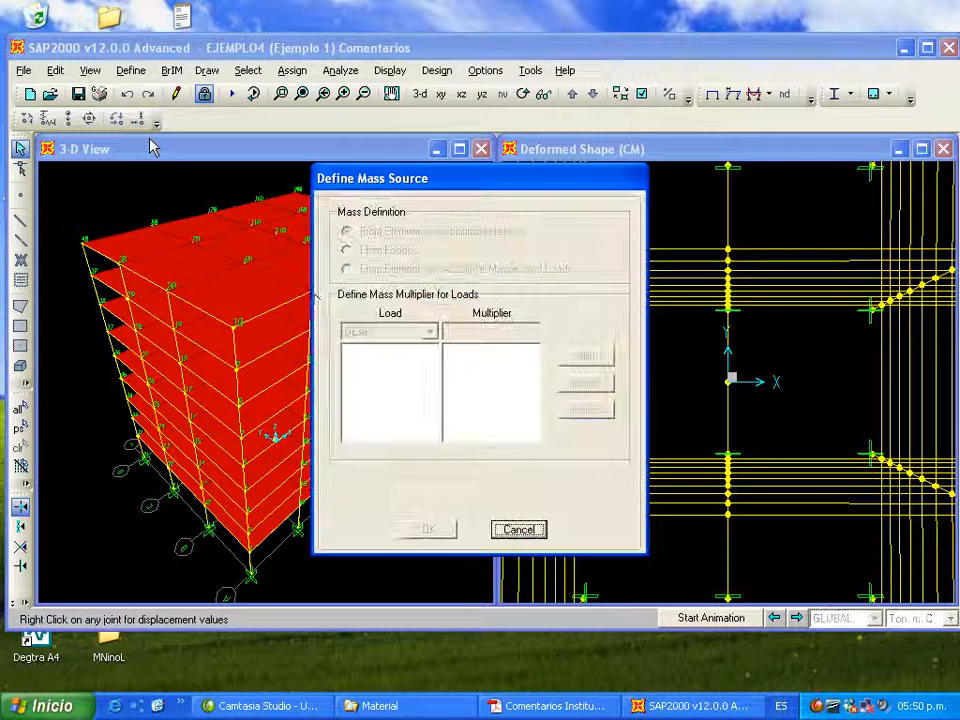
click(512, 533)
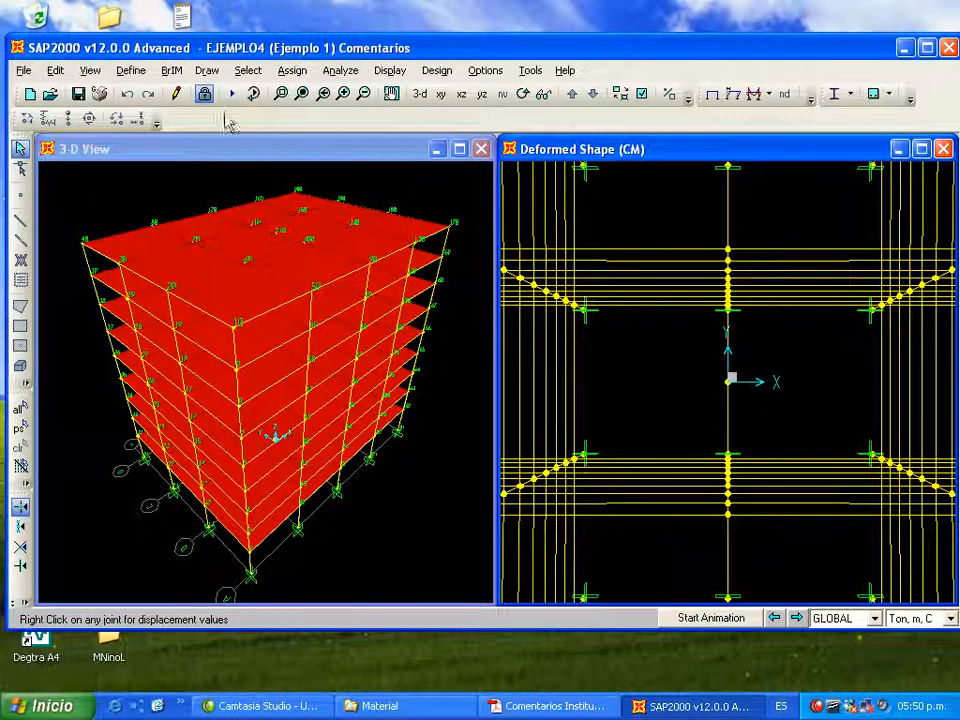
Unlock the model and accept deleting the analysis results
click(204, 93)
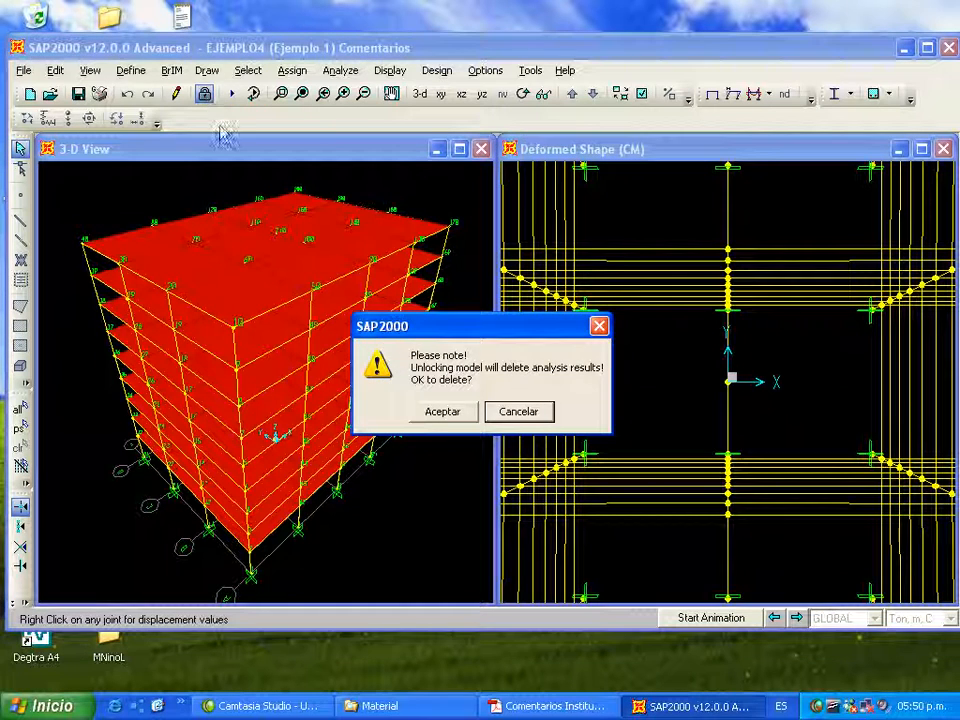
click(444, 416)
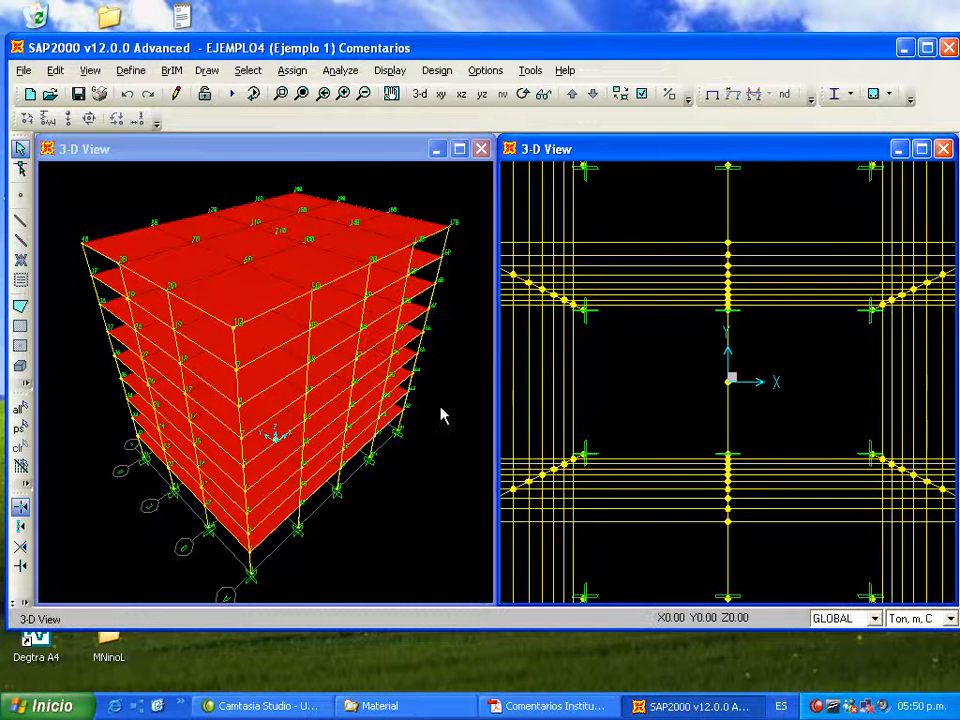
click(130, 71)
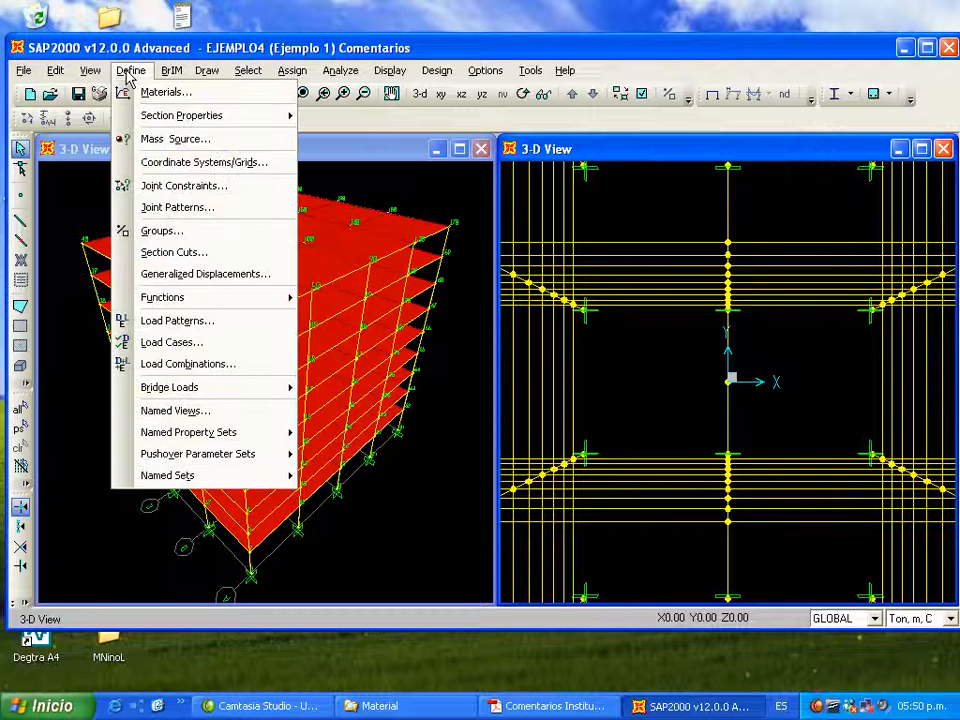
click(172, 139)
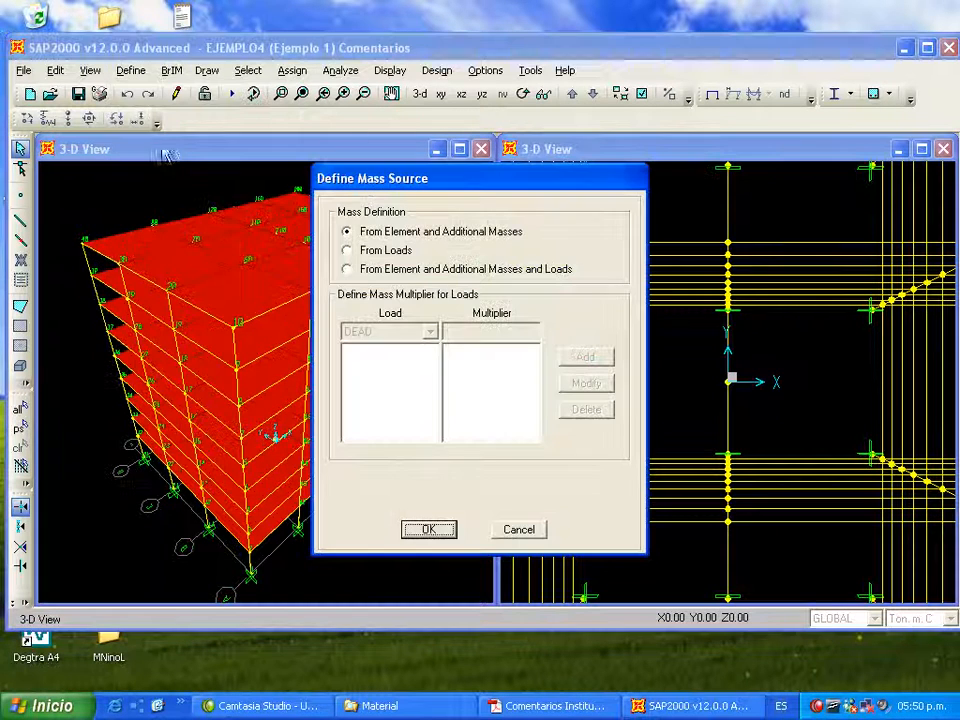
click(347, 270)
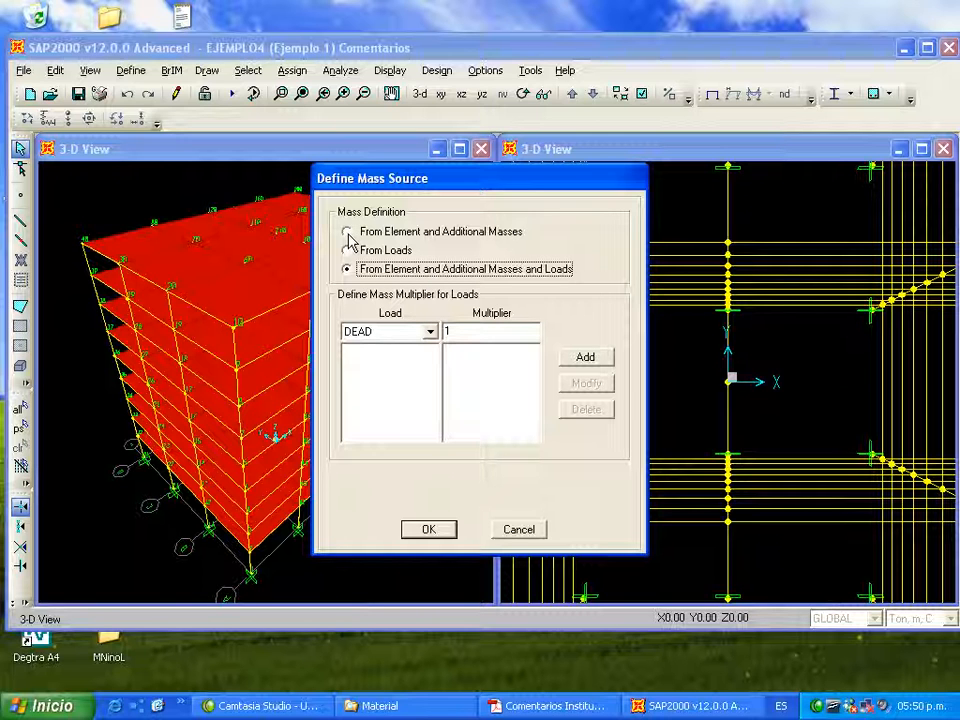
click(512, 532)
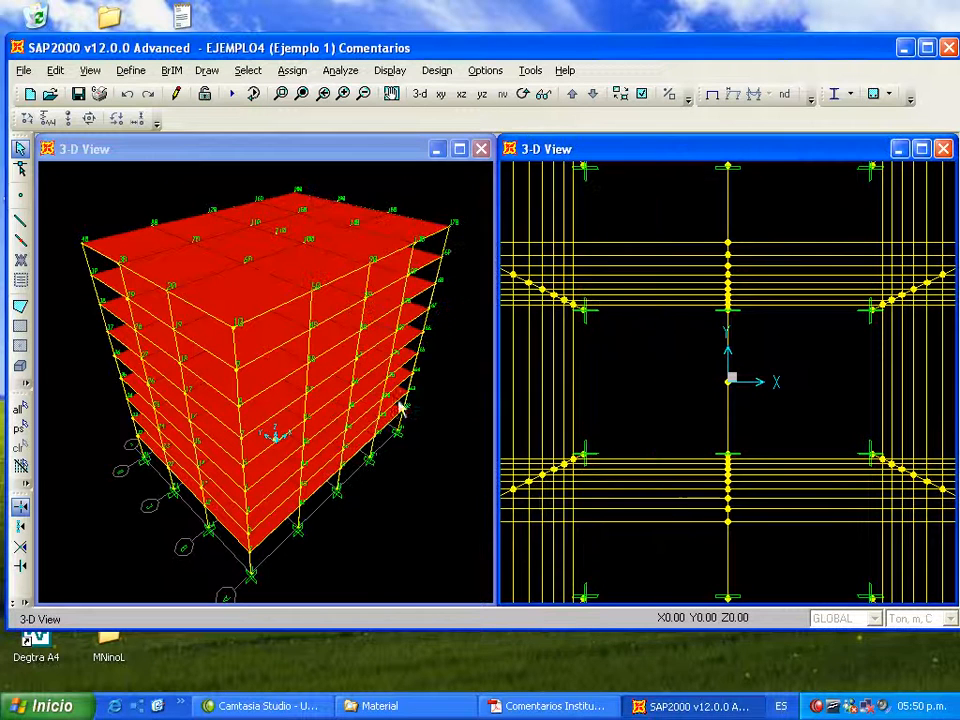
Set the mass modifier of the C80x80 frame section to 1
click(130, 71)
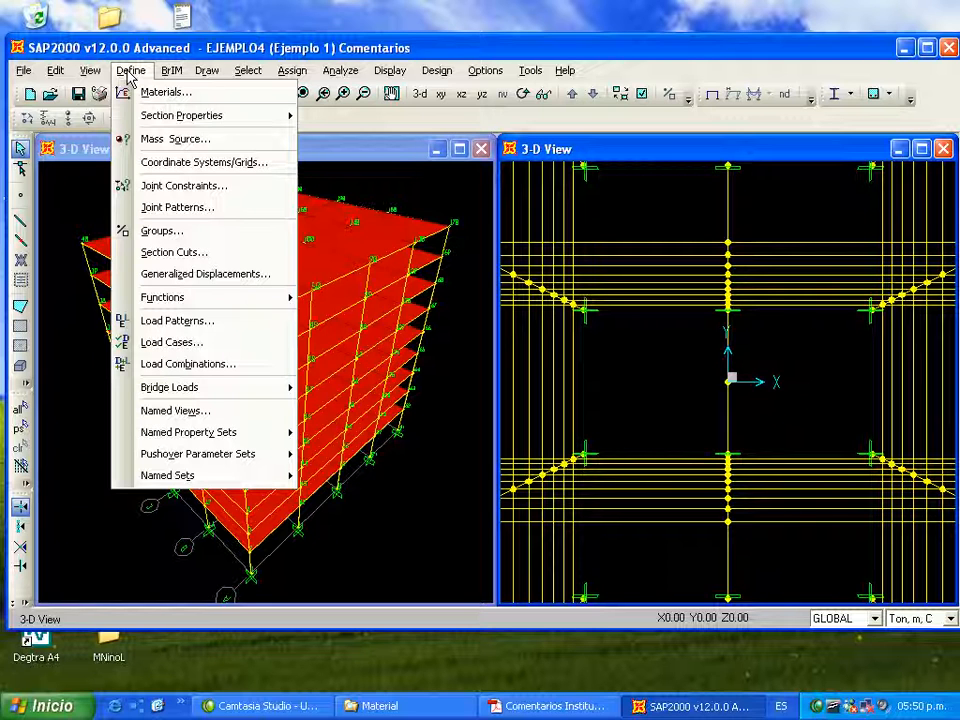
mouse_move(160, 117)
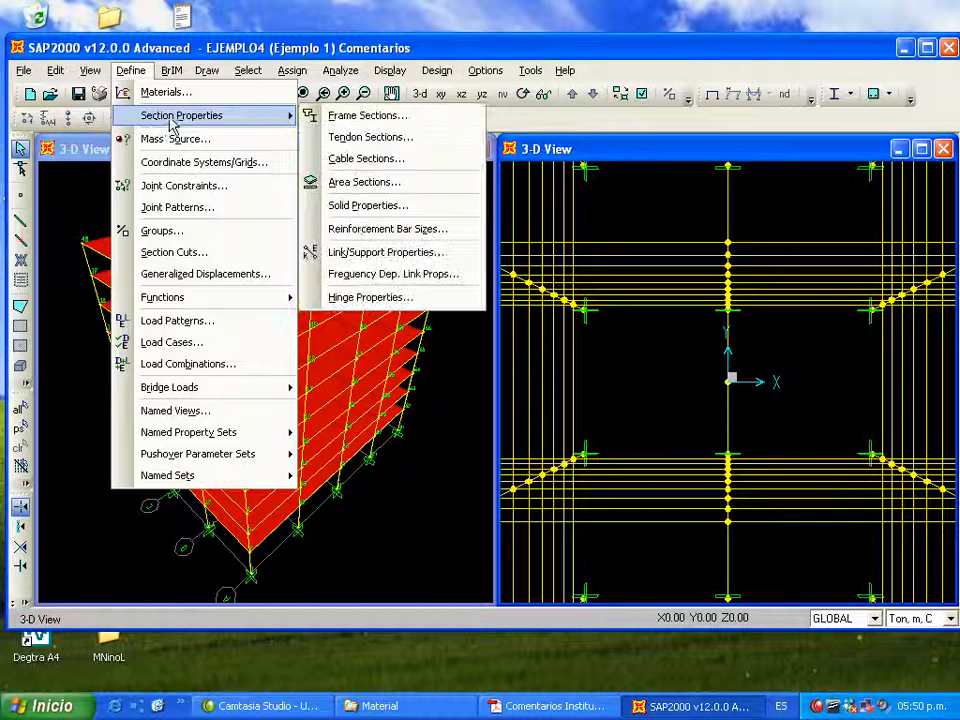
click(355, 121)
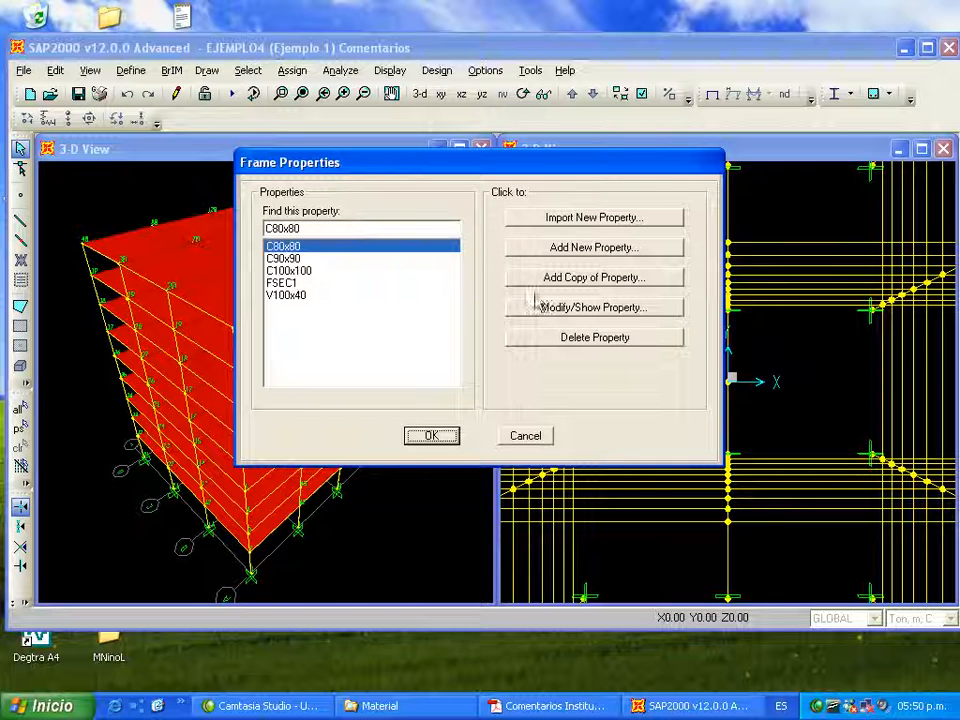
click(577, 310)
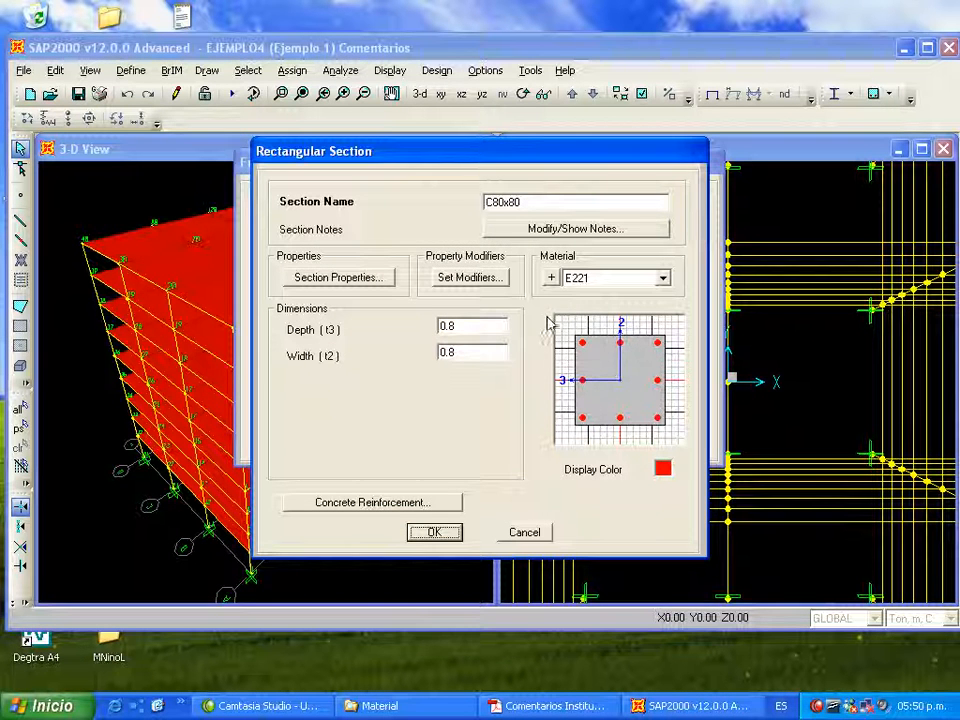
click(470, 278)
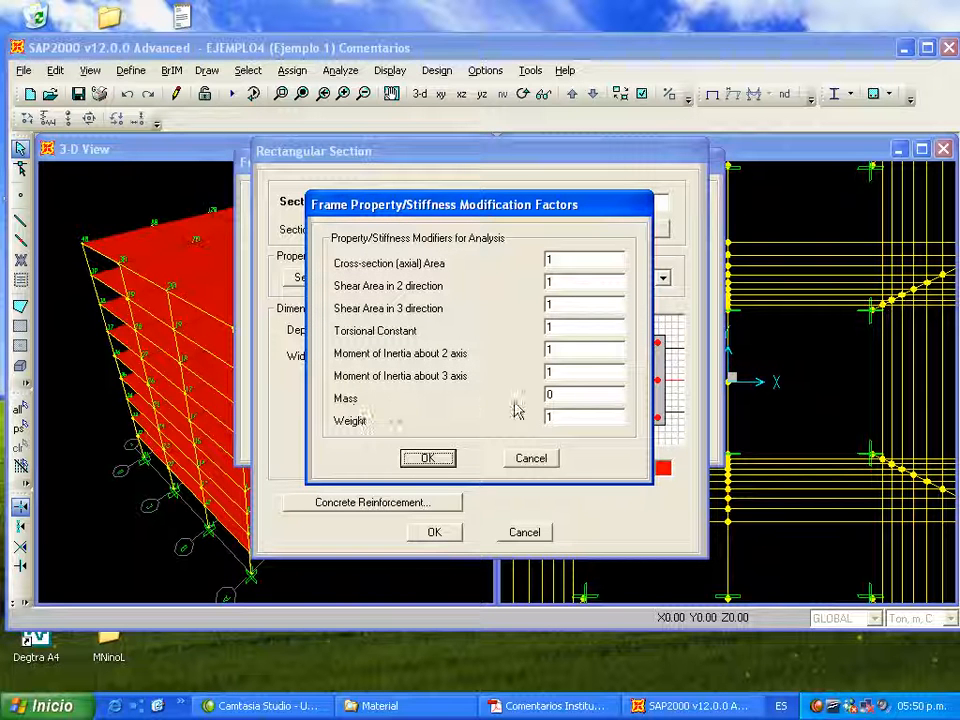
double_click(570, 397)
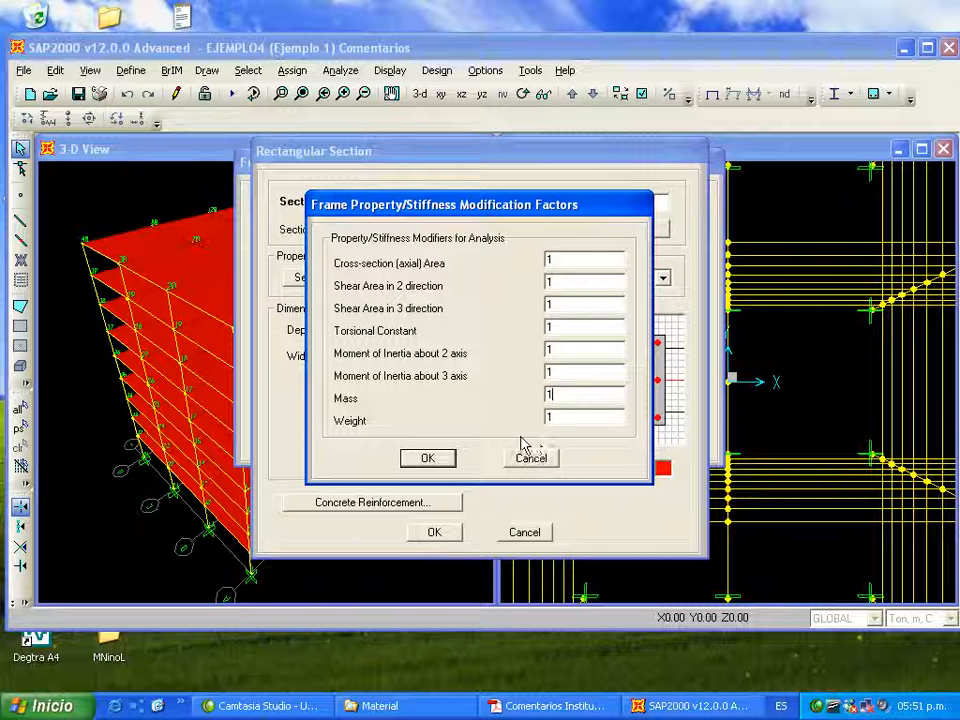
click(430, 460)
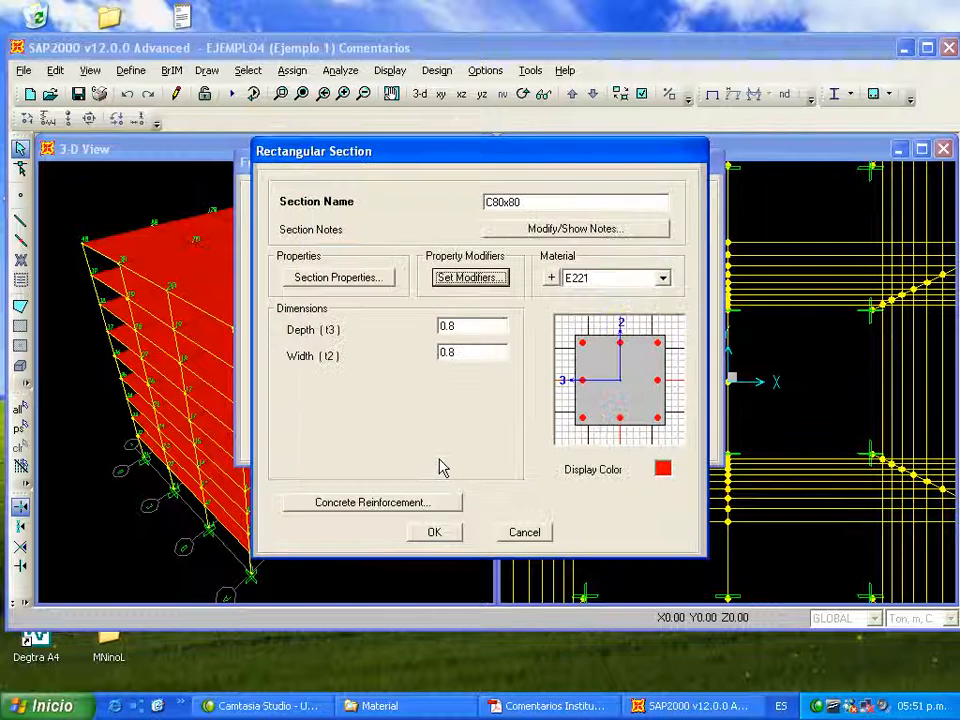
click(438, 533)
Set the mass modifier of the C90x90 frame section to 1
click(285, 259)
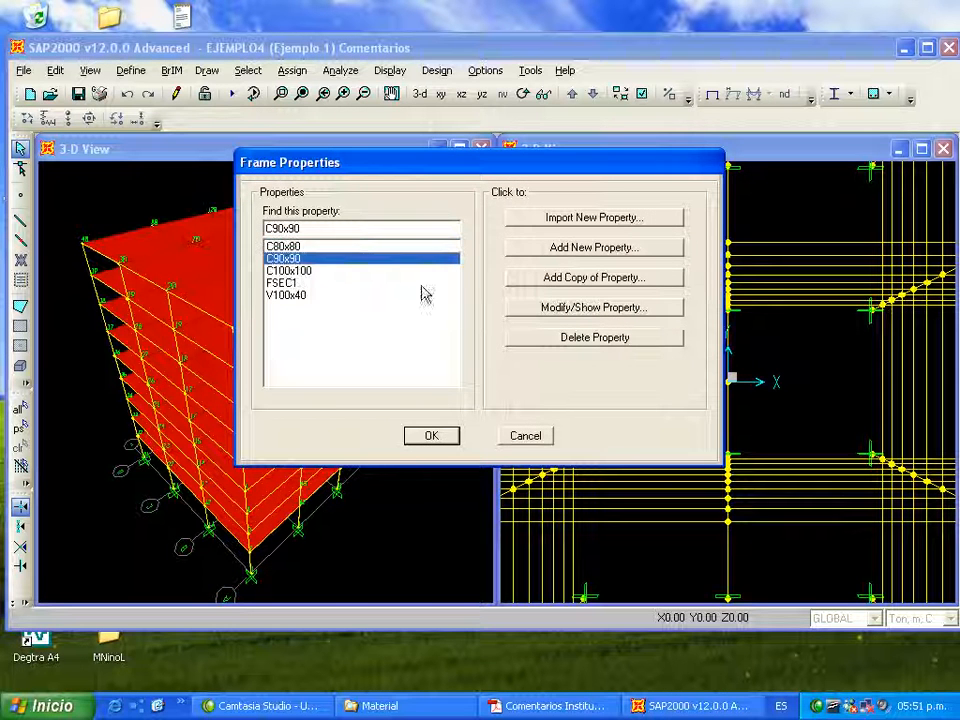
click(590, 310)
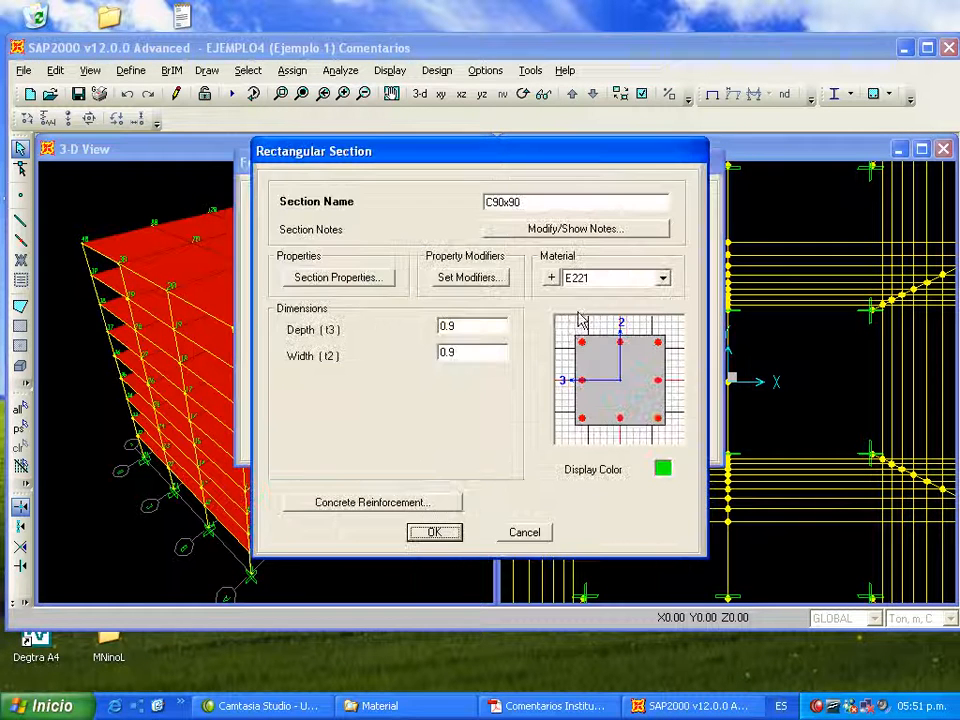
click(472, 280)
double_click(563, 395)
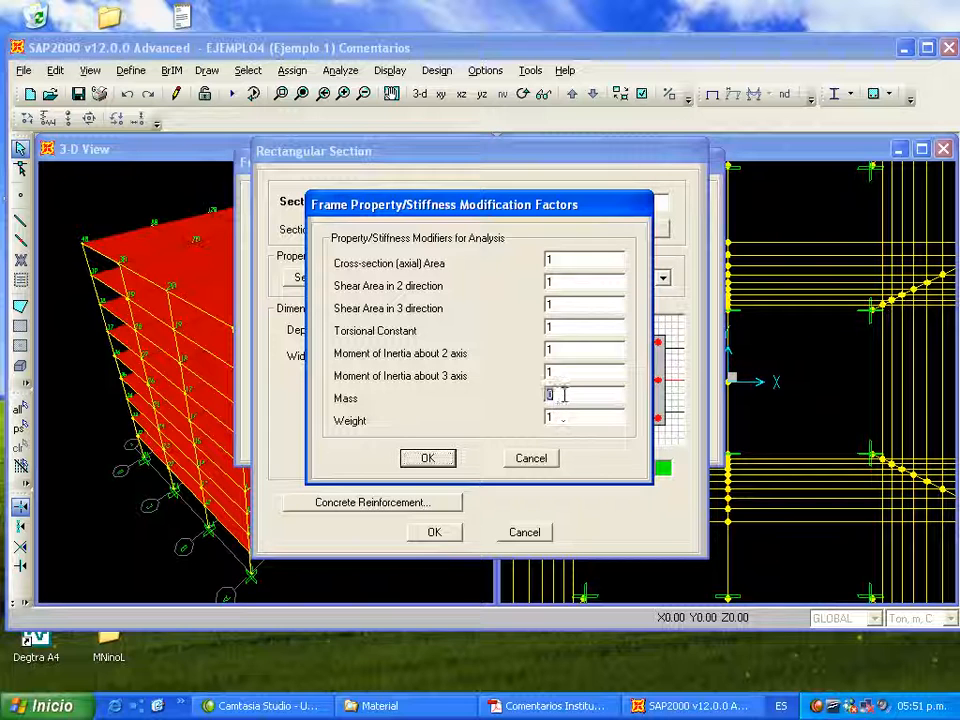
text(1)
click(441, 460)
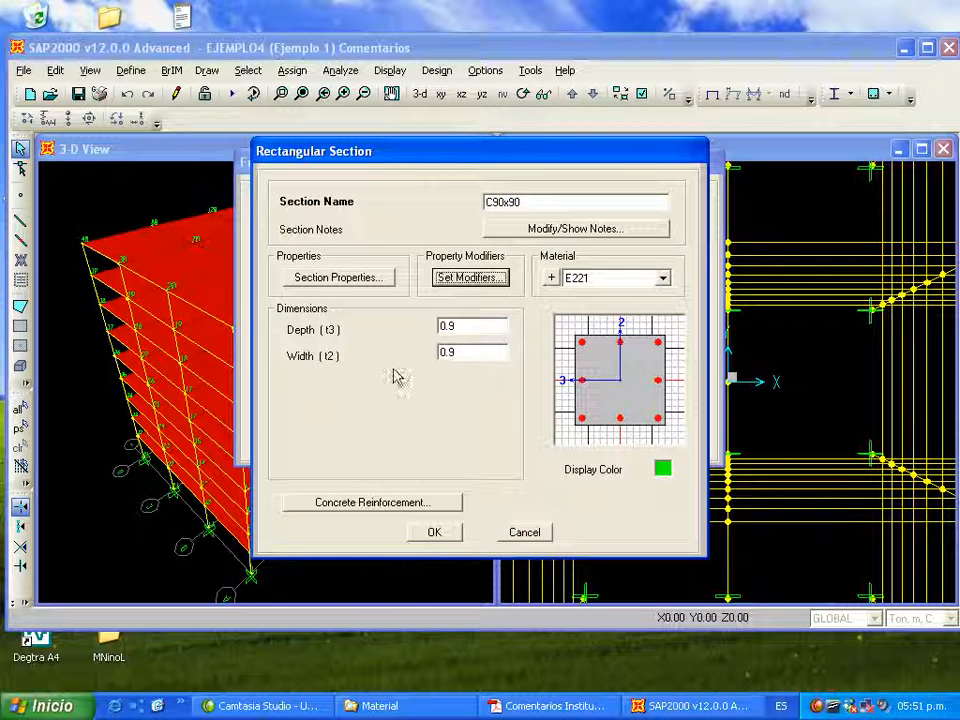
click(432, 532)
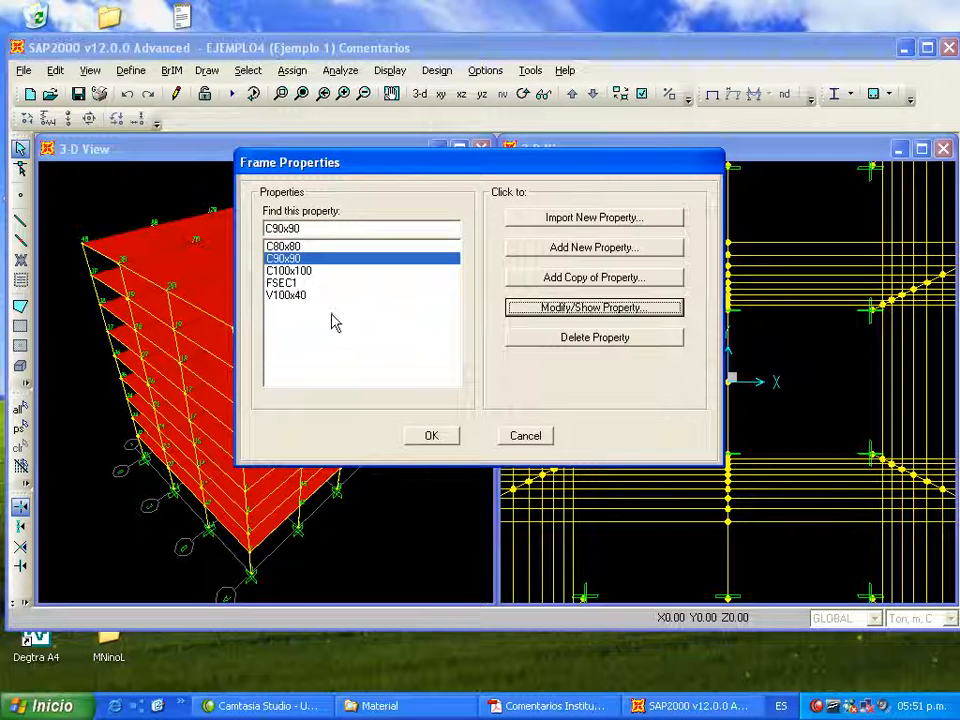
Set the mass modifier of the C100x100 frame section to 1
click(290, 271)
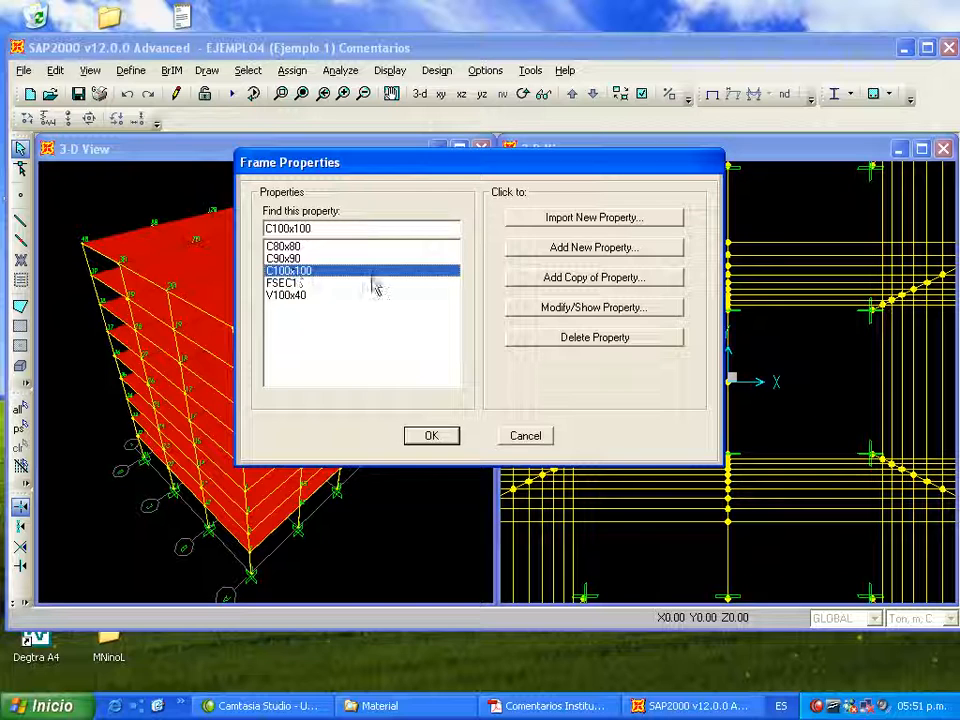
click(557, 308)
click(495, 280)
double_click(568, 398)
text(1)
click(438, 460)
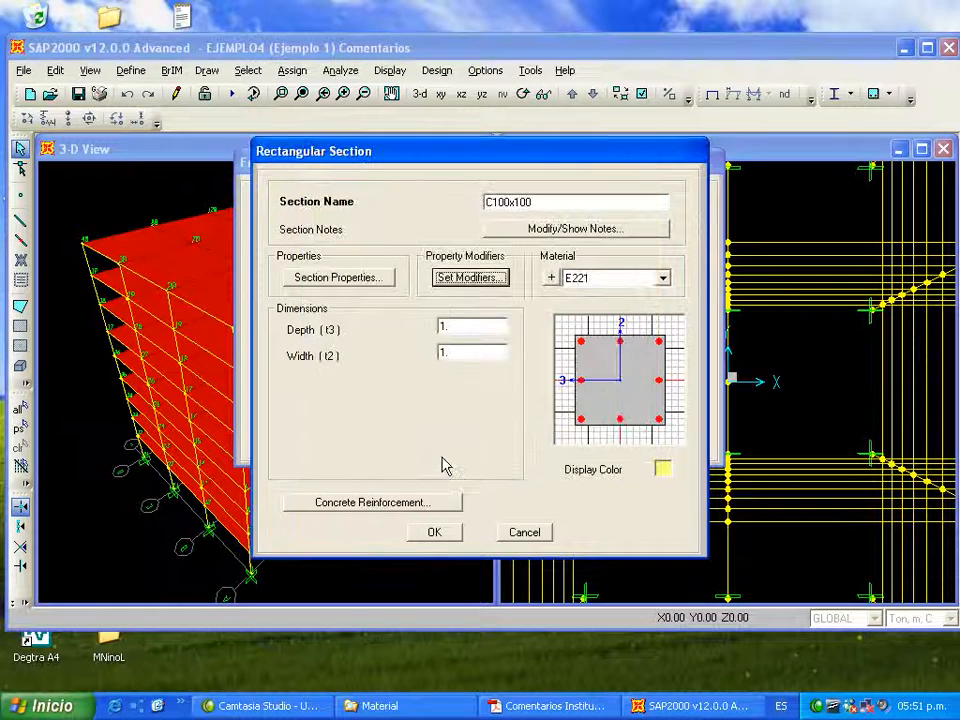
click(437, 532)
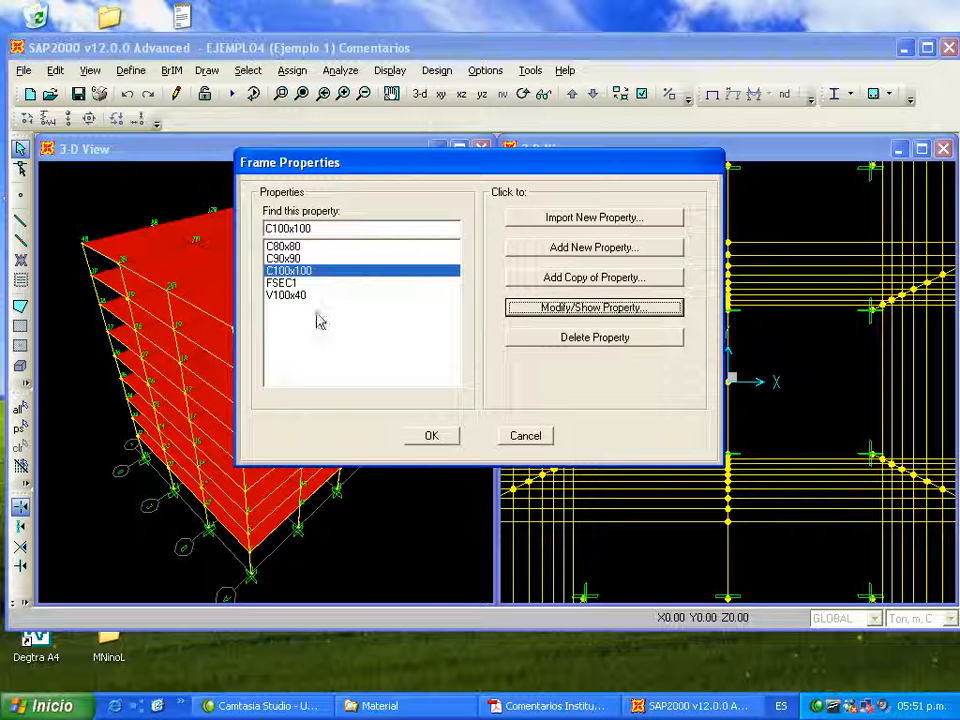
Set the mass modifier of the V100x40 beam section to 1 and accept the frame property changes
click(292, 295)
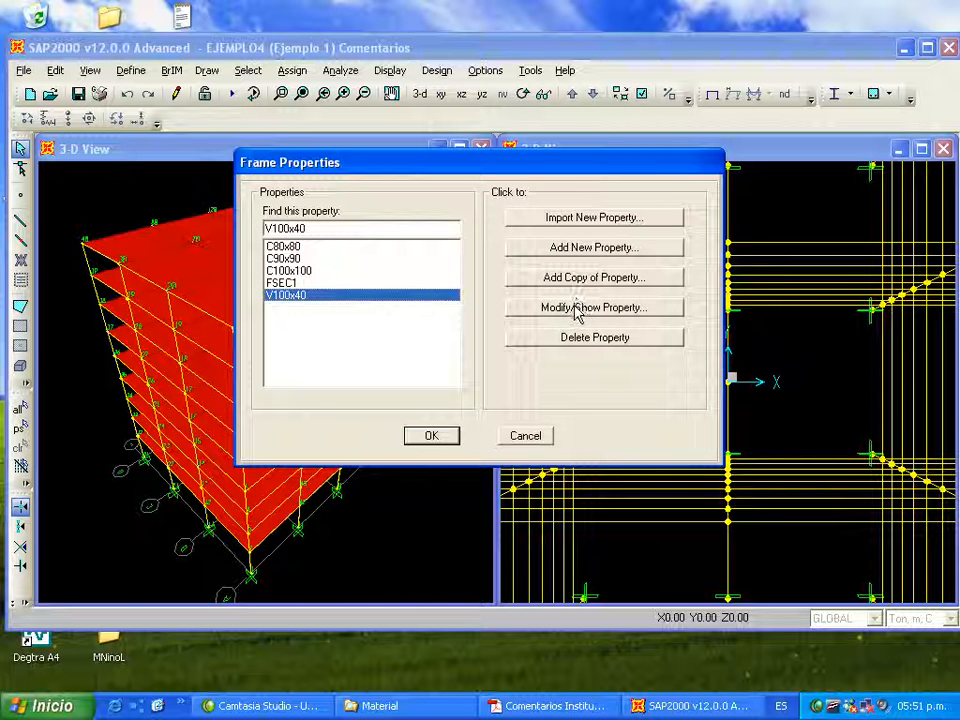
click(577, 310)
click(495, 281)
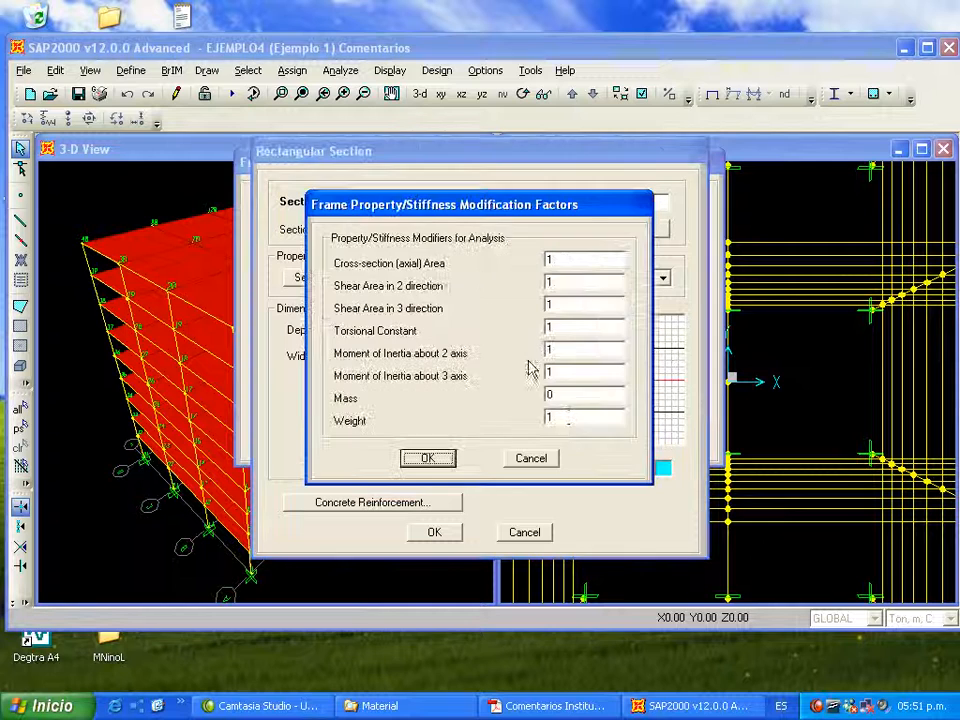
double_click(574, 396)
text(1)
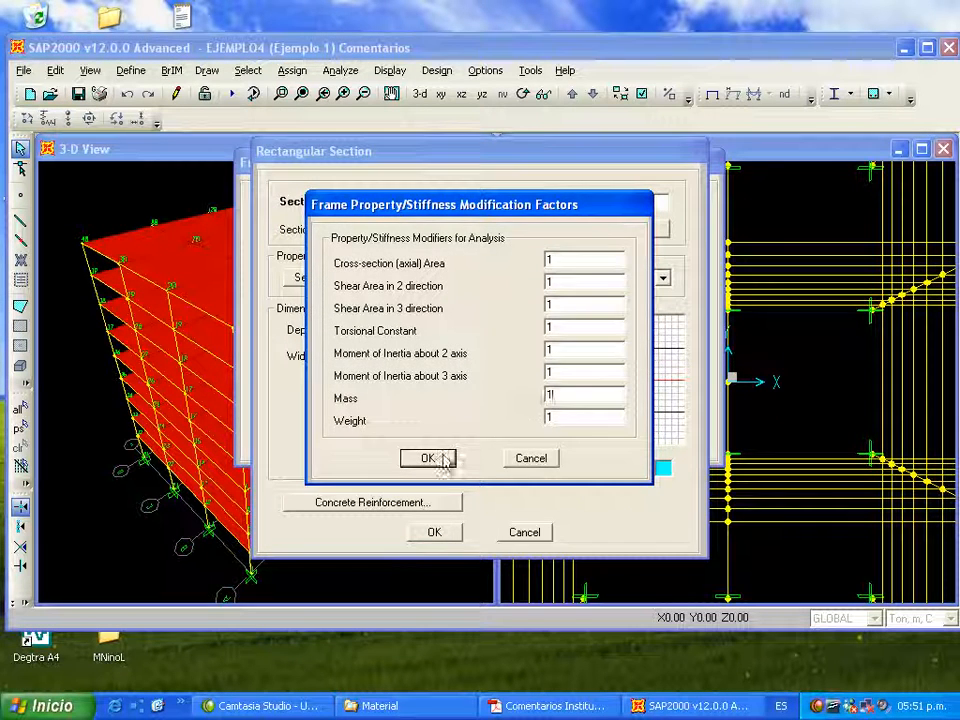
click(448, 458)
click(434, 533)
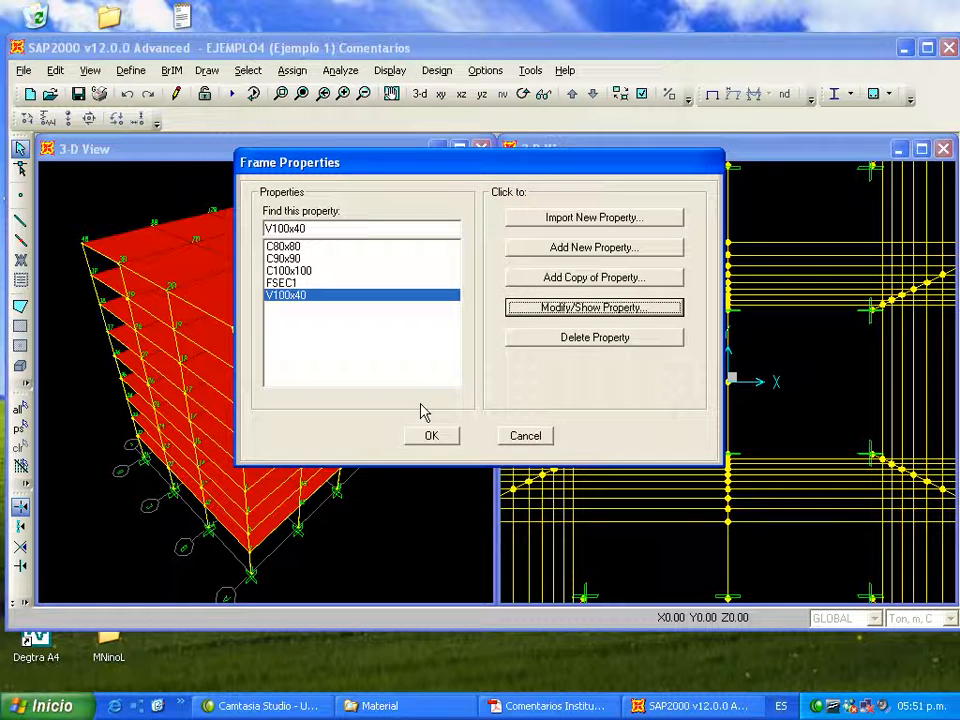
click(432, 436)
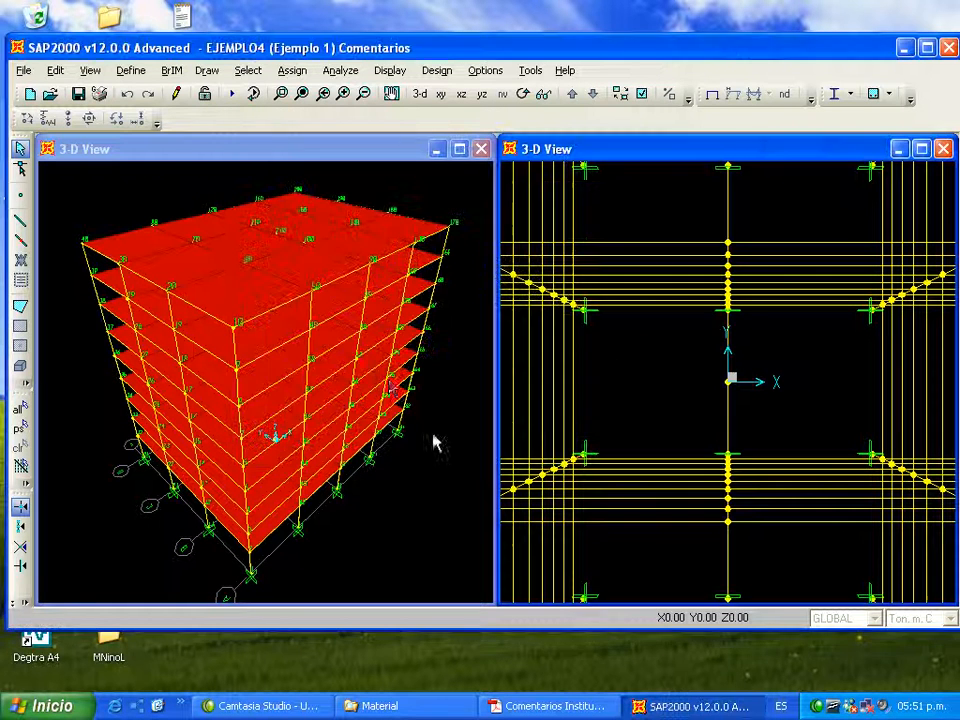
Save the model, run all load cases except DEAD, and review the modal periods in the analysis log
click(78, 93)
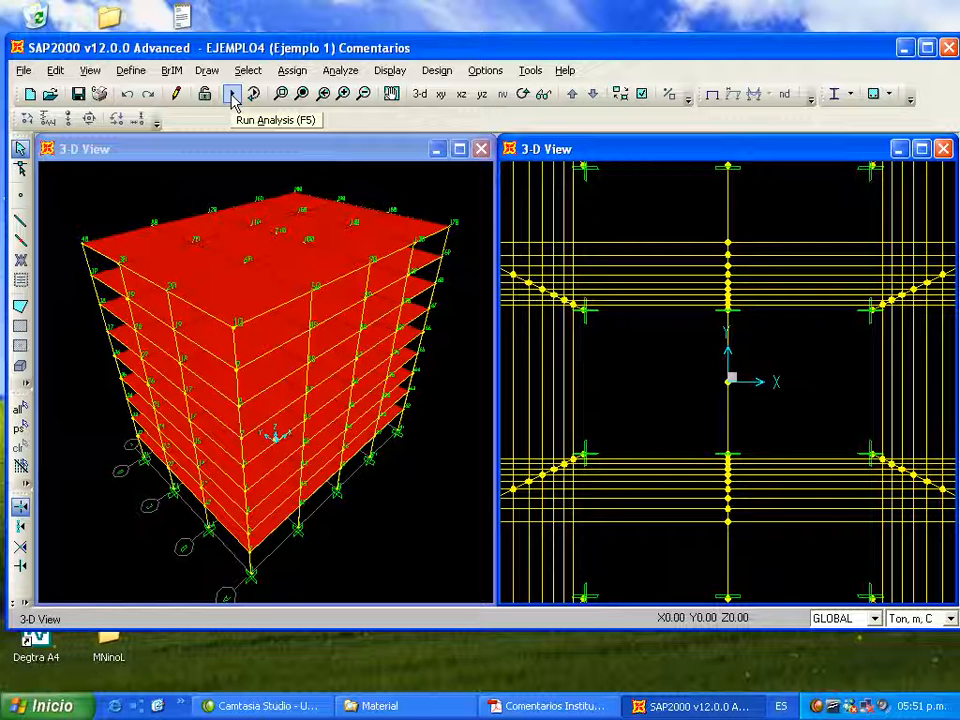
click(231, 94)
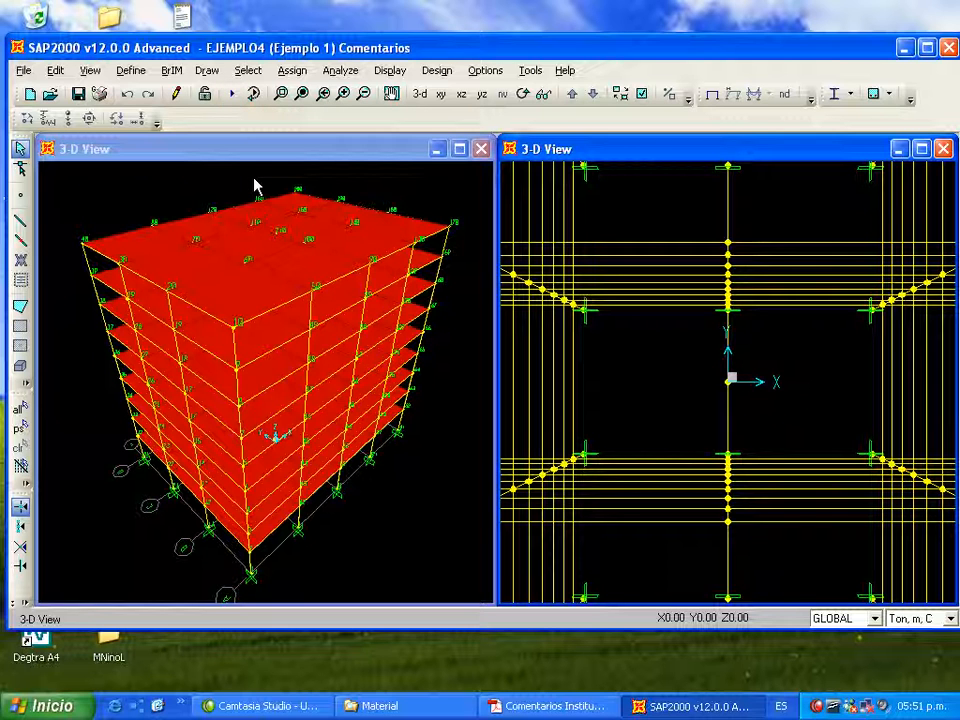
click(233, 96)
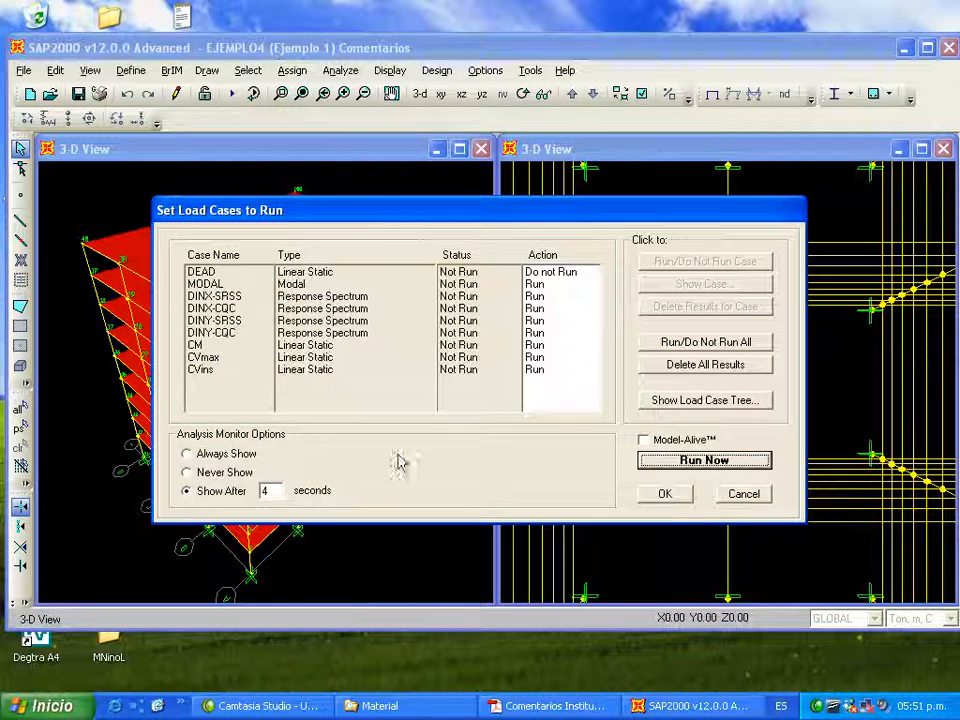
click(672, 460)
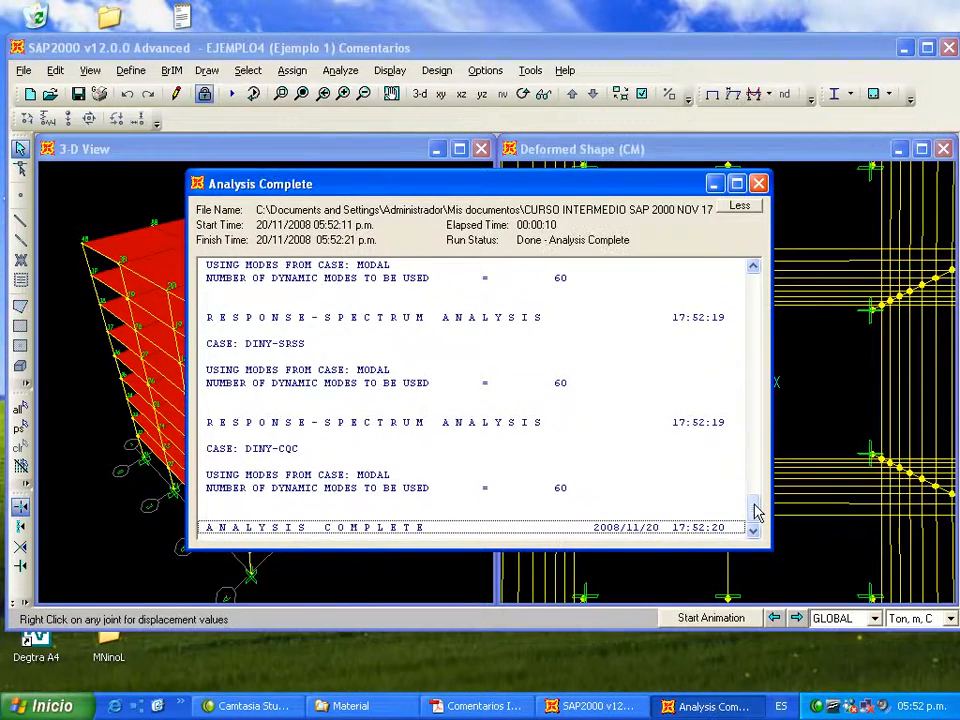
drag(754, 512, 755, 355)
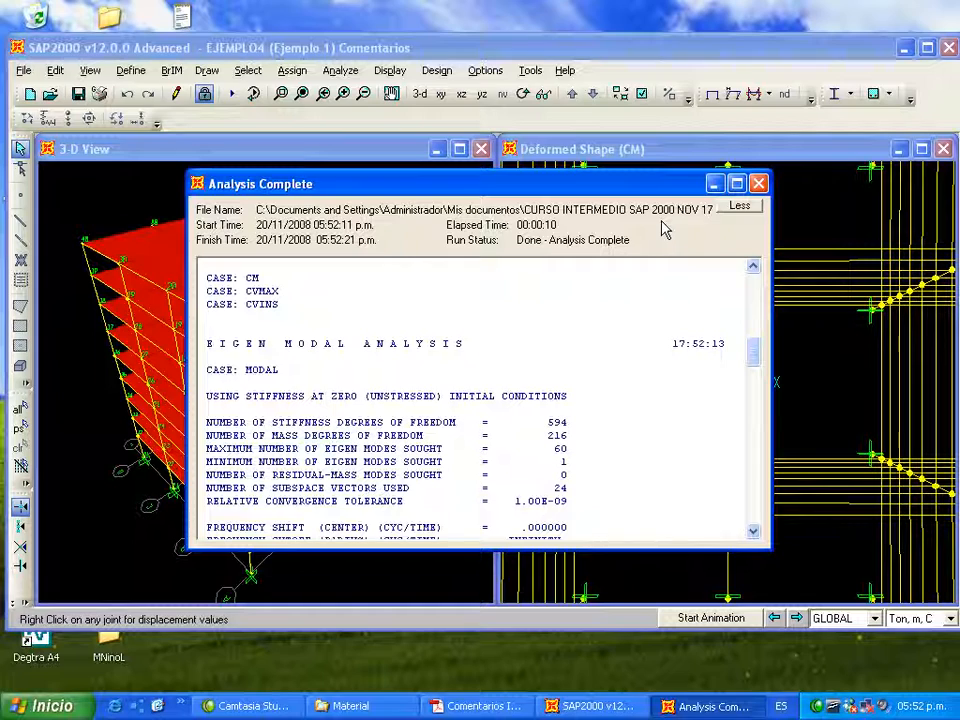
mouse_move(757, 358)
mouse_down()
mouse_move(754, 418)
mouse_move(754, 382)
mouse_up()
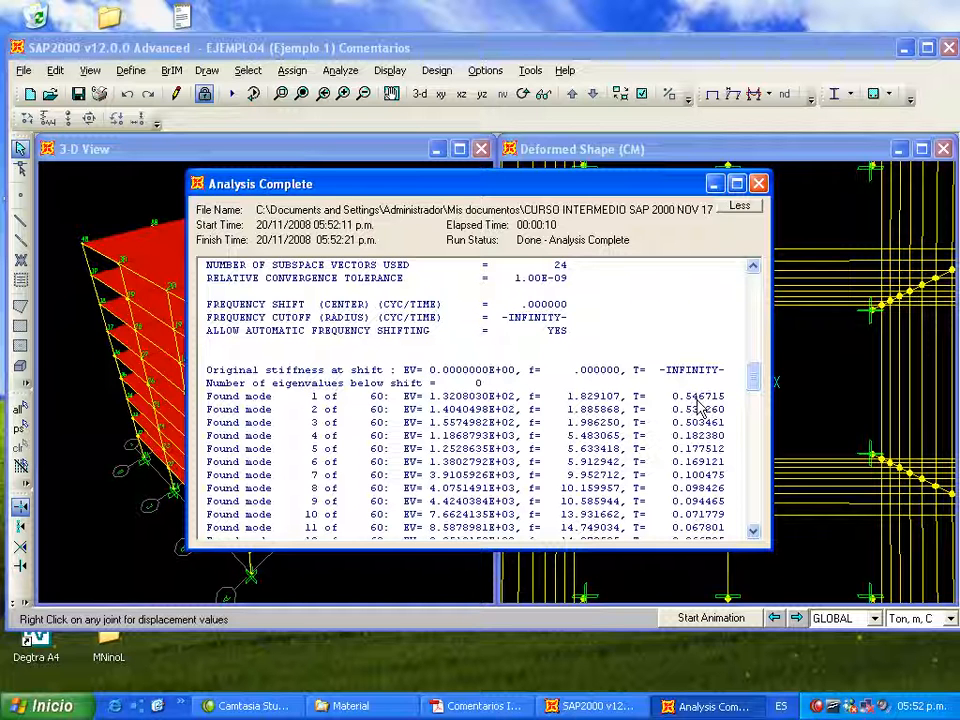
click(760, 186)
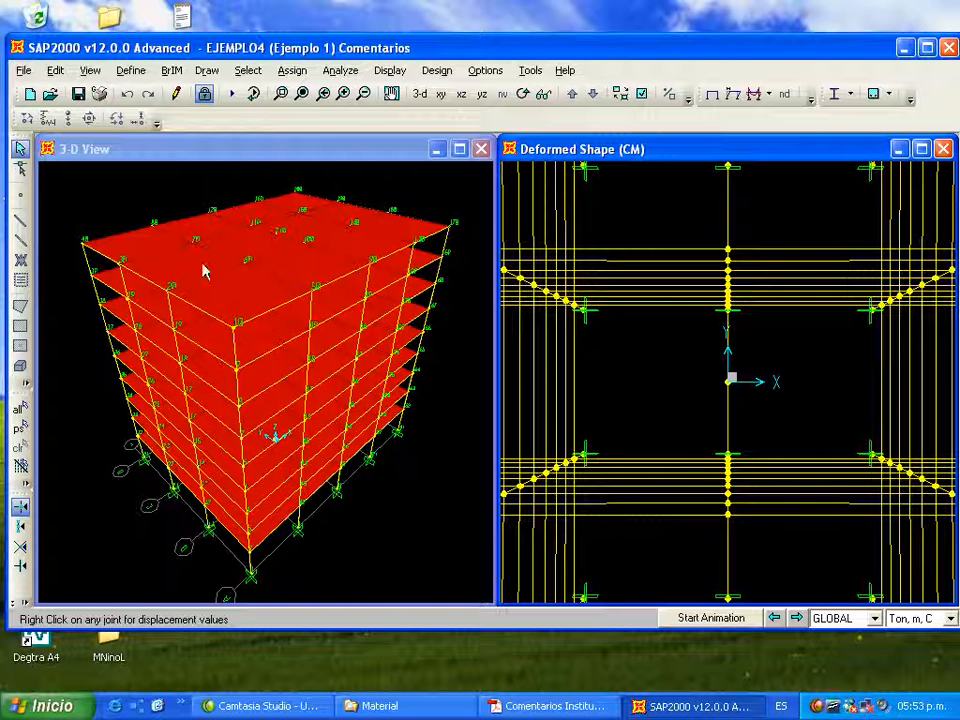
Unlock the model, deleting the analysis results, and set the mass definition to From Element and Additional Masses and Loads
click(204, 94)
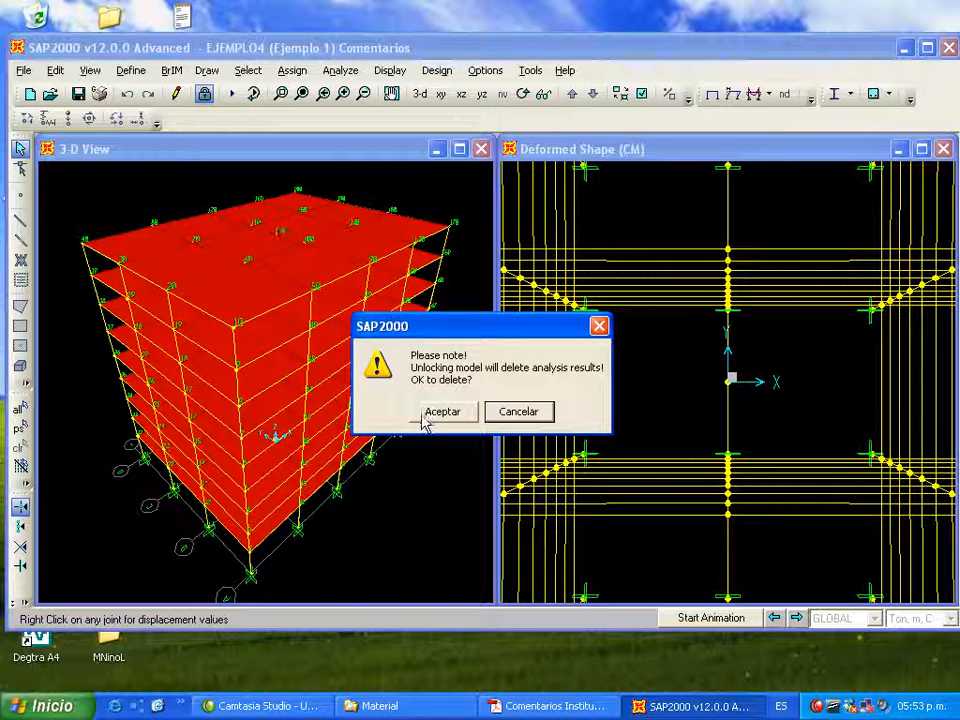
click(429, 418)
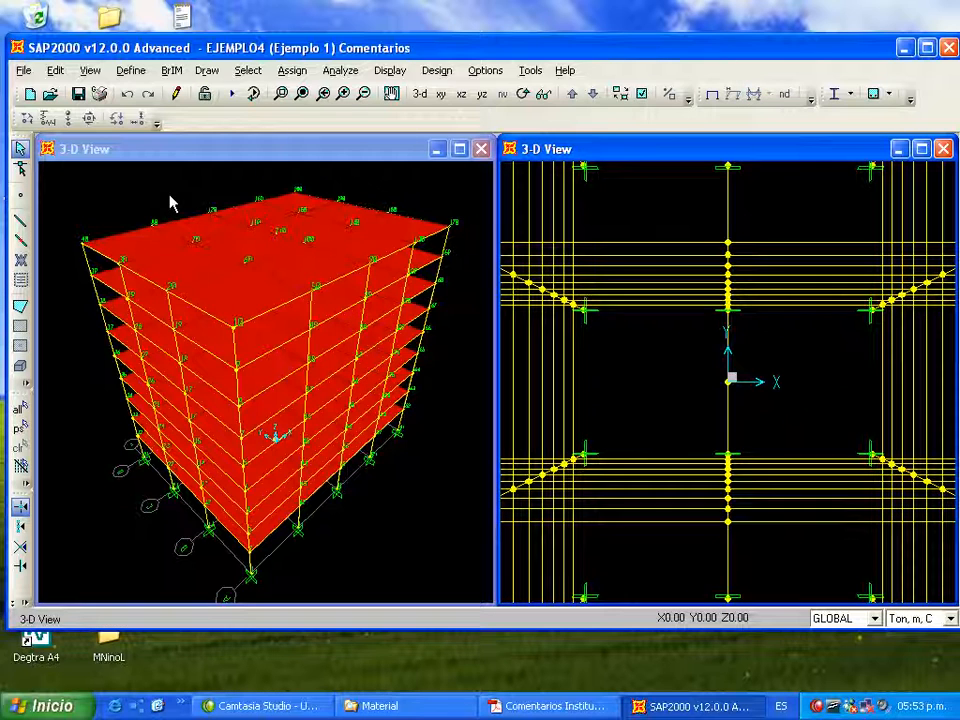
click(130, 71)
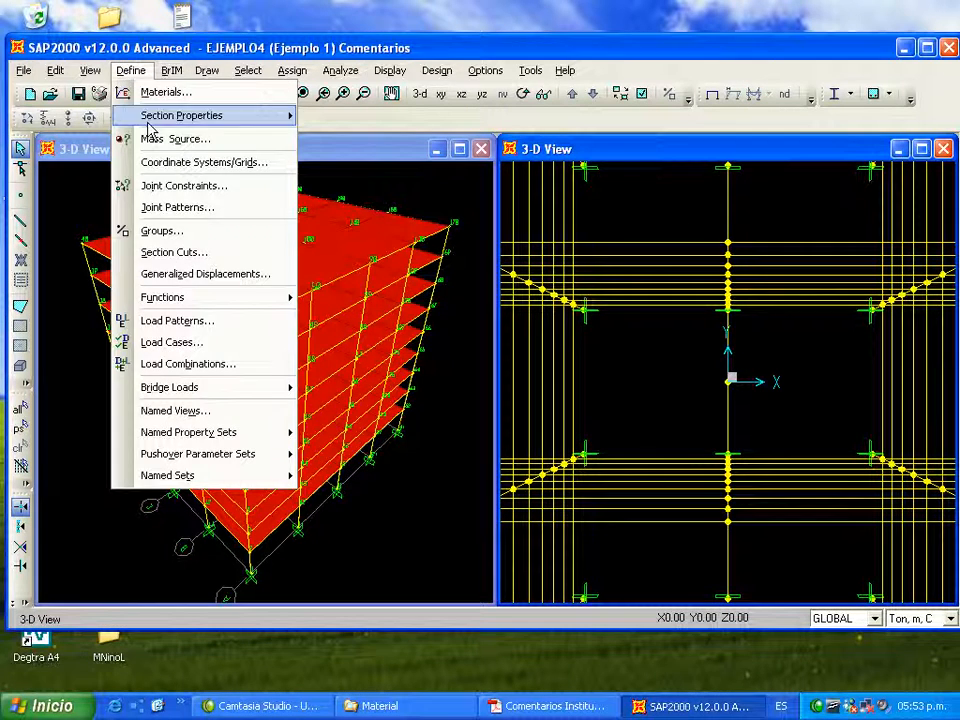
click(185, 140)
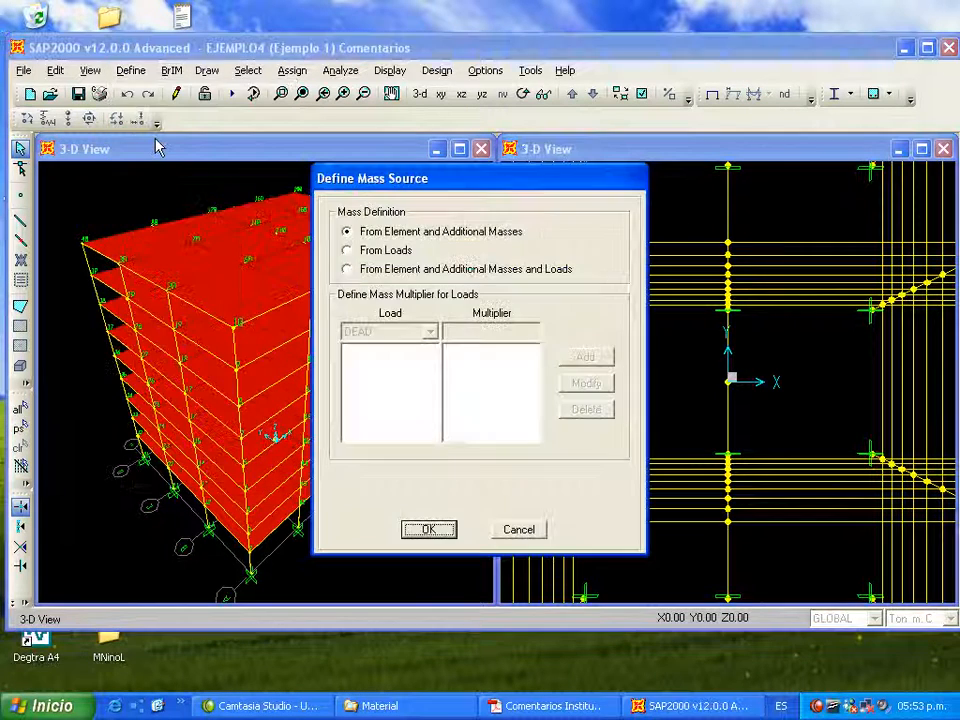
click(350, 270)
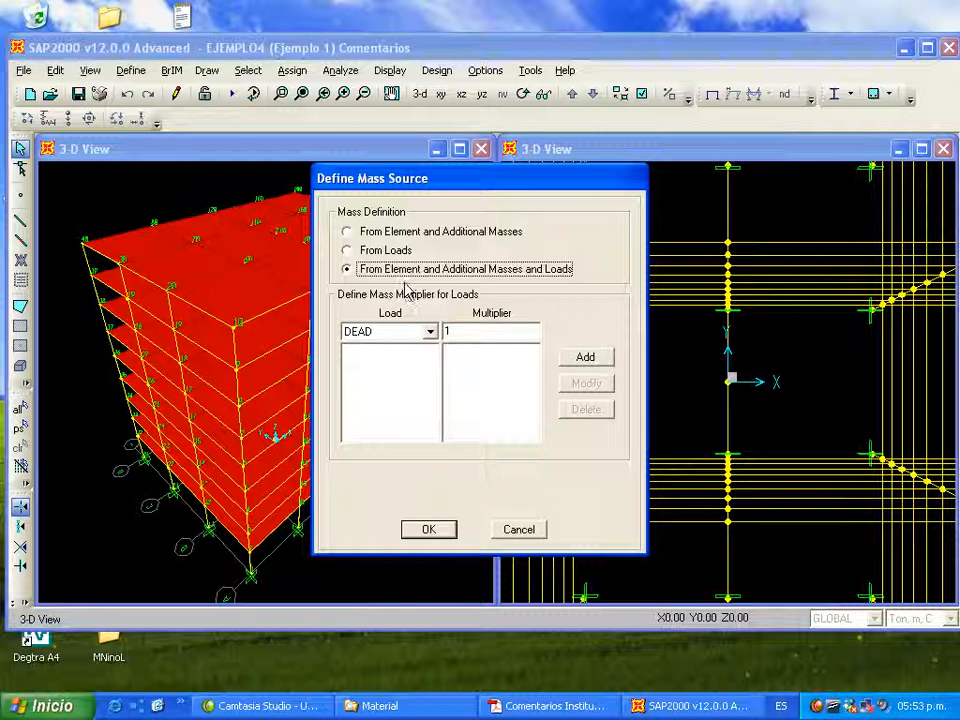
Add the CM and CVins loads to the mass source, each with a multiplier of 1
click(429, 334)
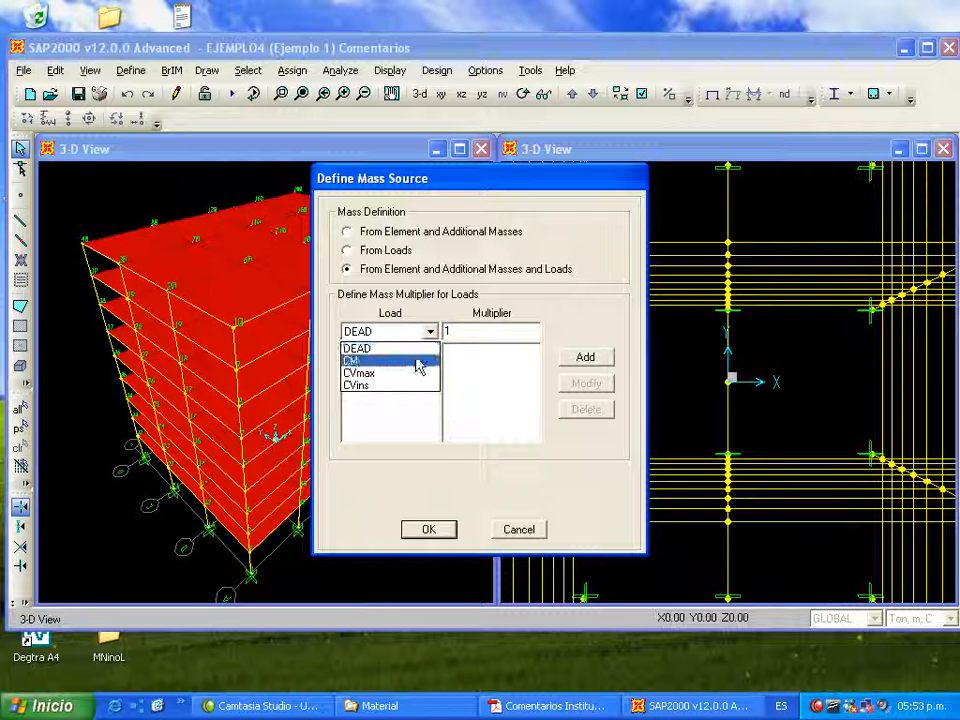
click(417, 364)
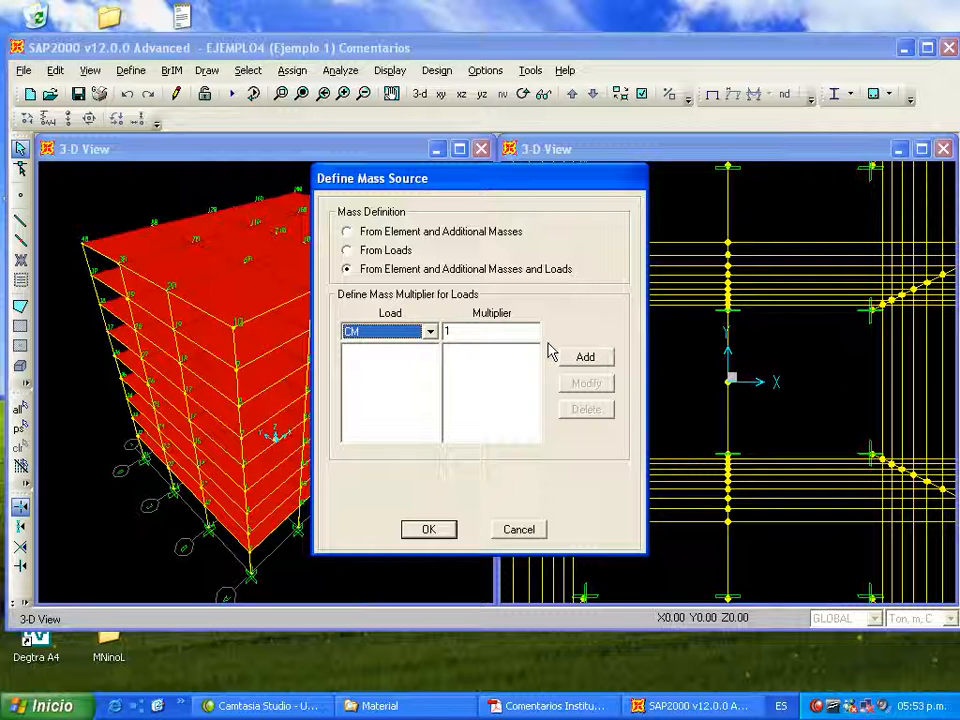
click(585, 357)
click(429, 332)
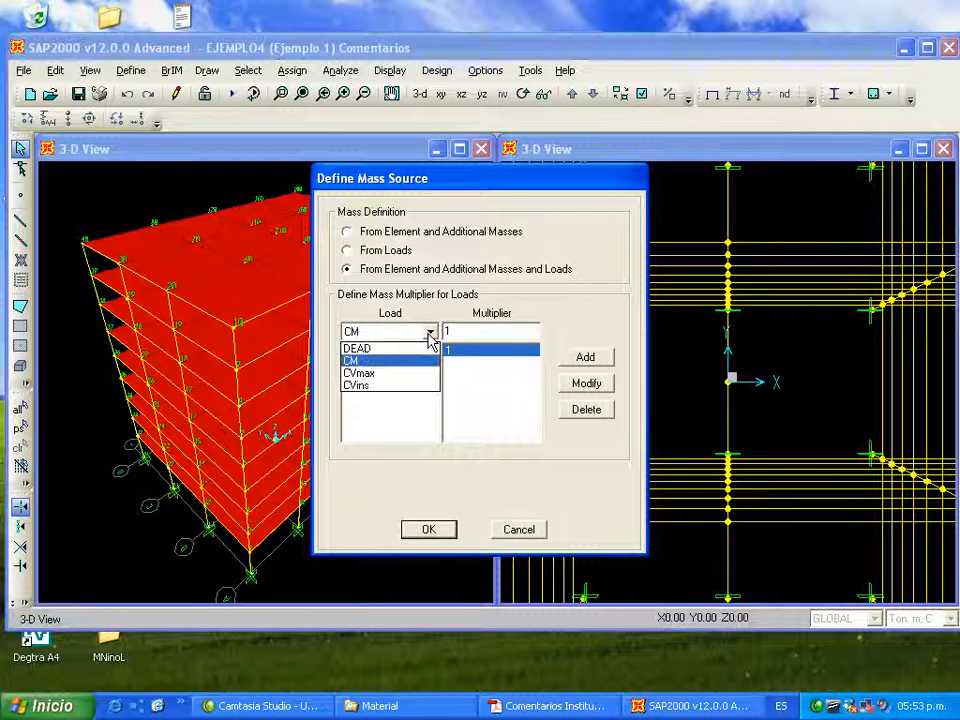
click(414, 388)
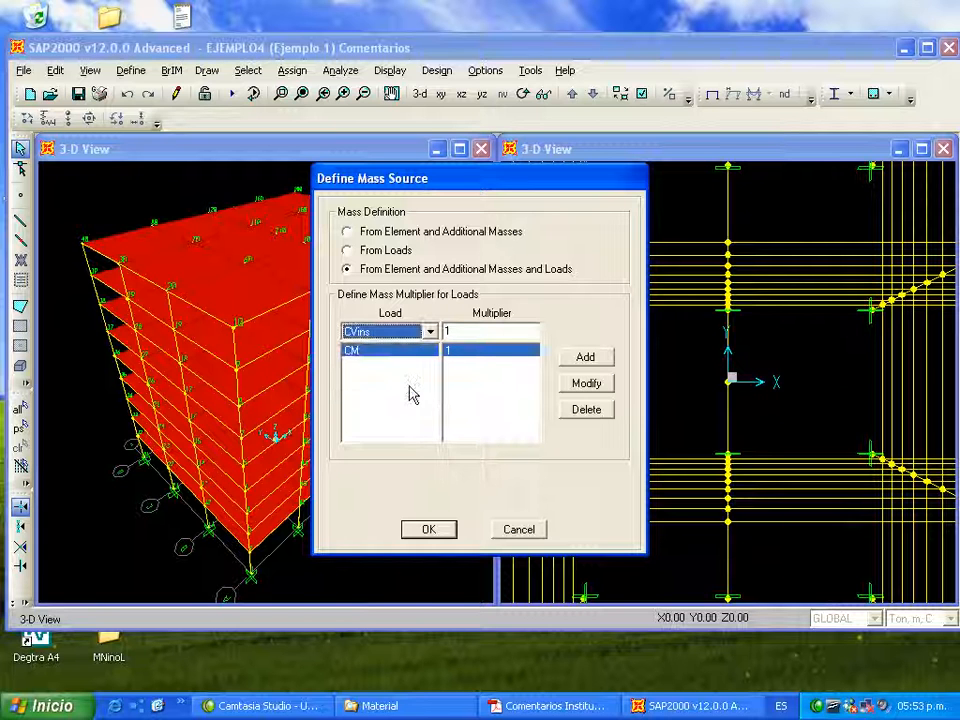
click(579, 366)
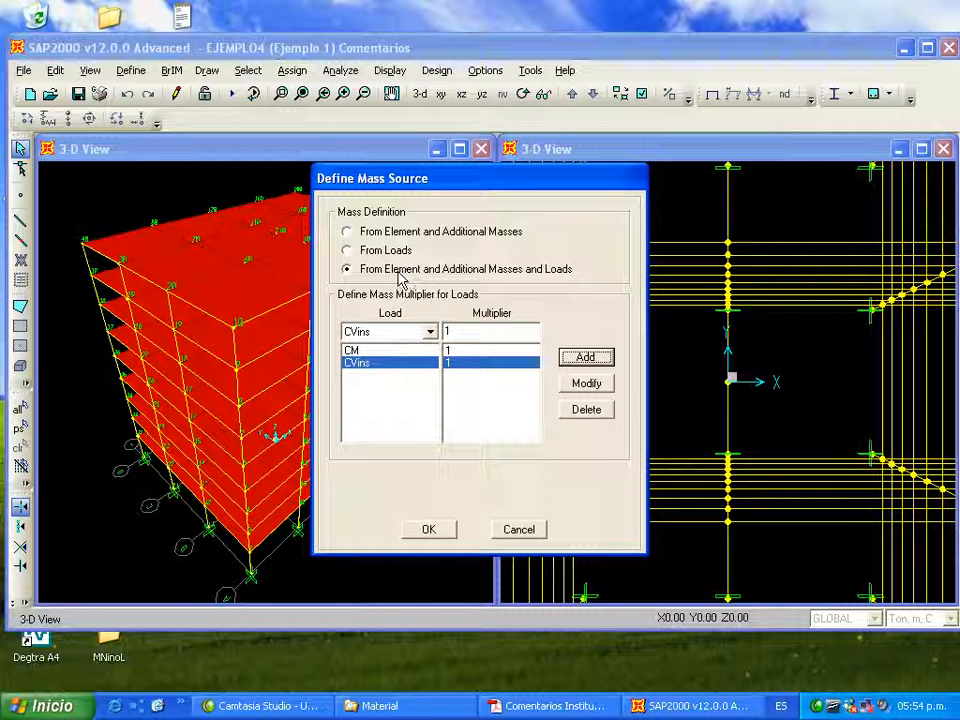
click(348, 251)
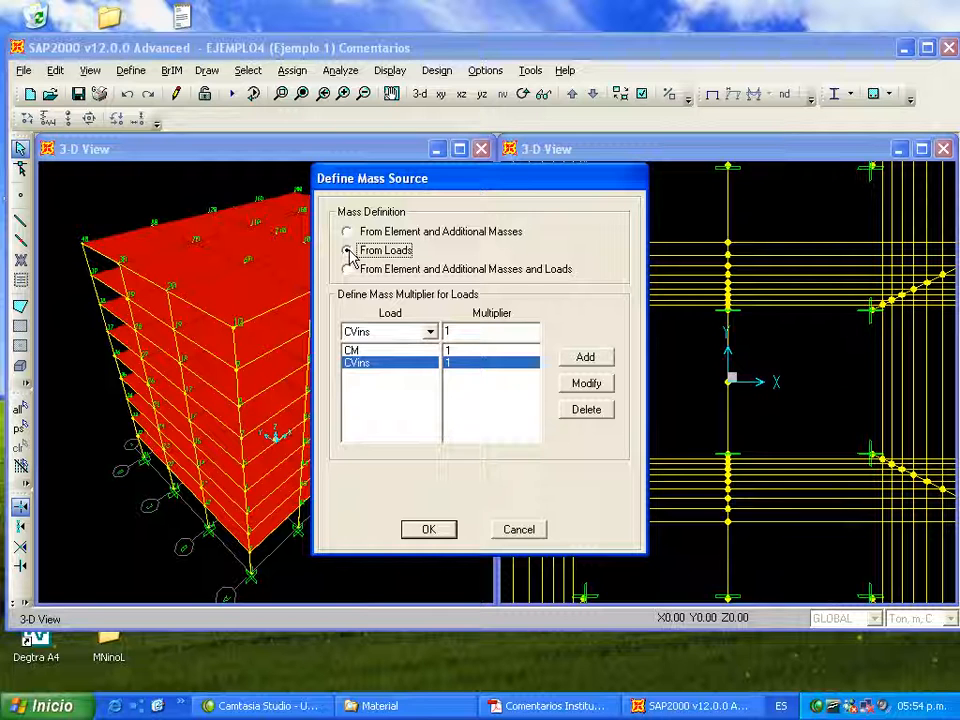
click(431, 332)
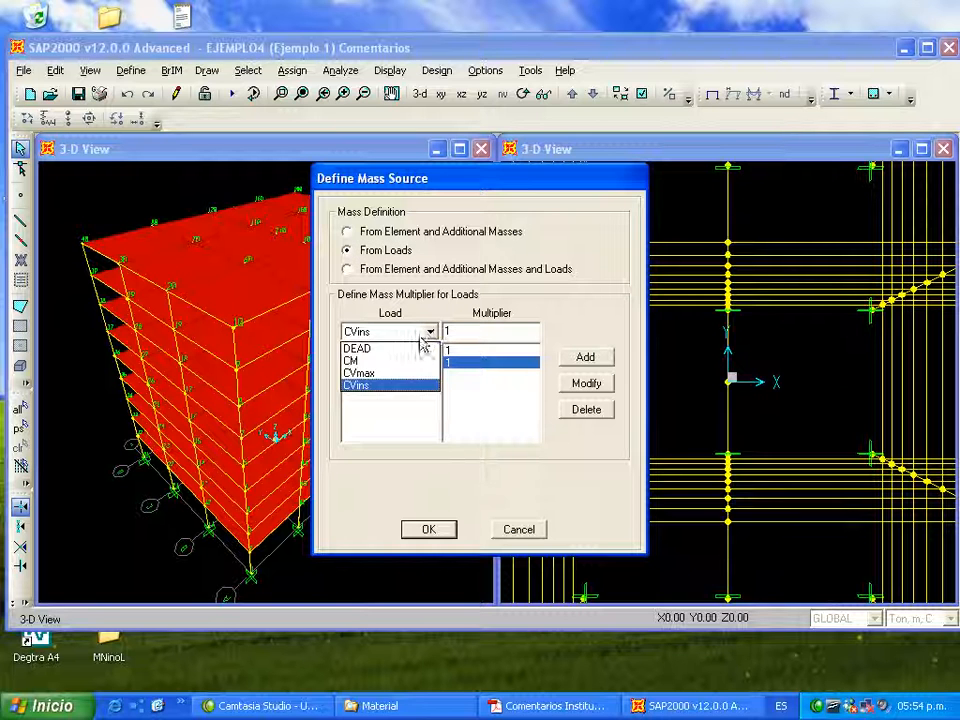
click(421, 347)
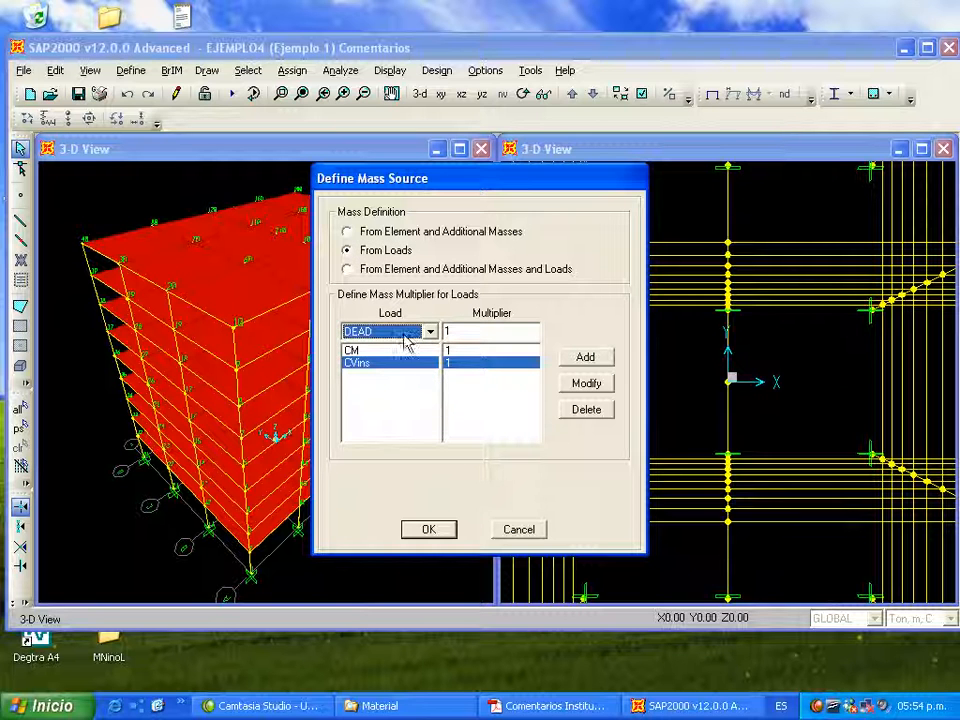
Set the mass definition to From Element and Additional Masses and Loads and accept the mass source, ignoring the last unadded load edit
click(348, 270)
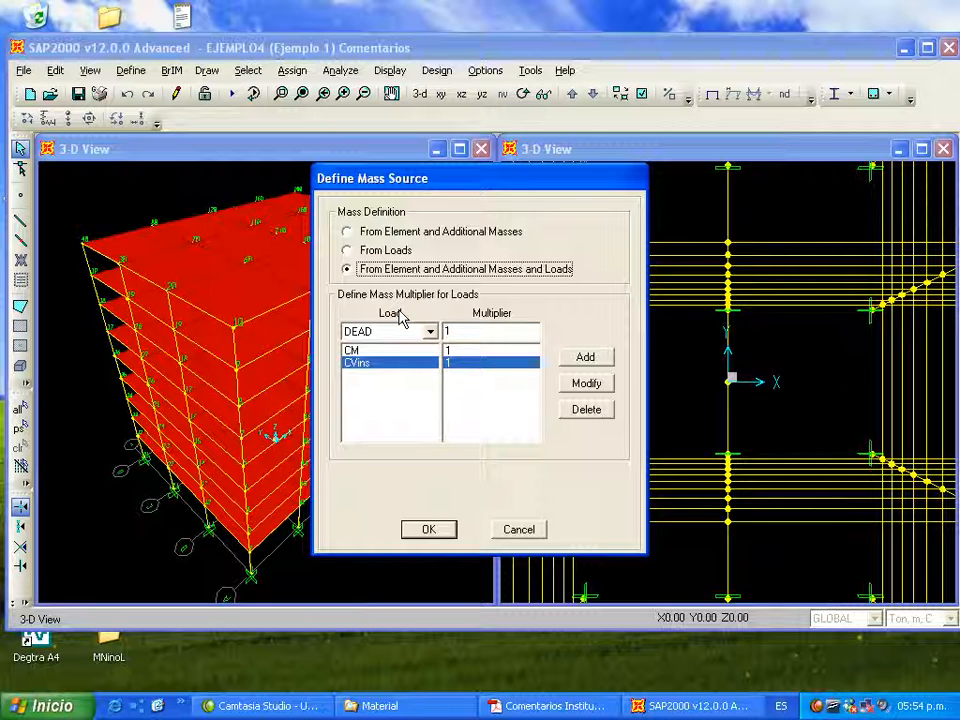
click(430, 533)
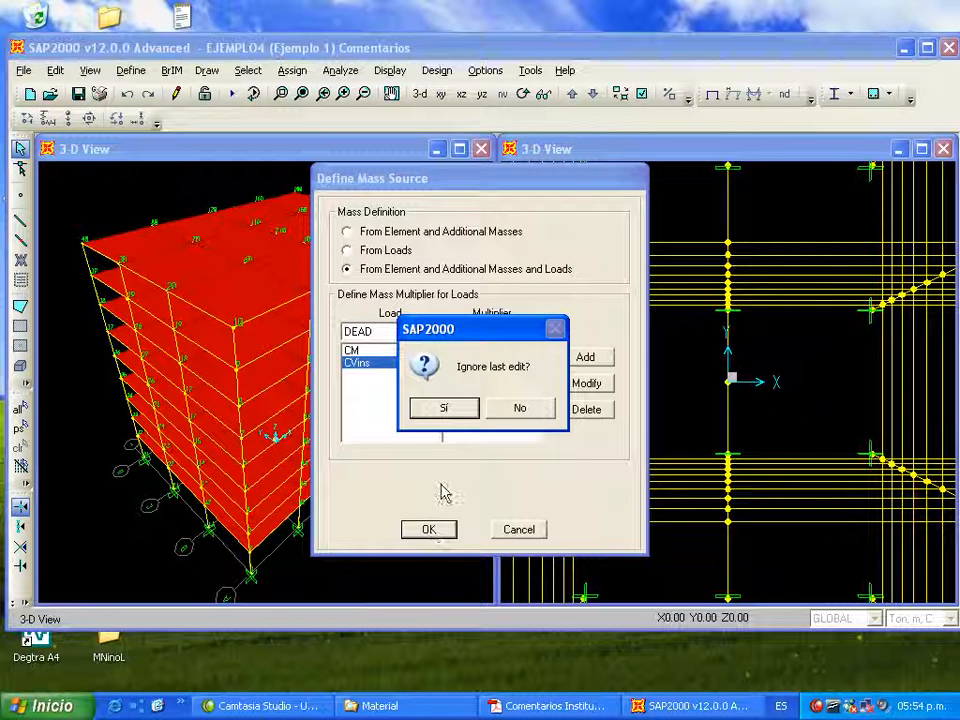
drag(454, 332, 566, 207)
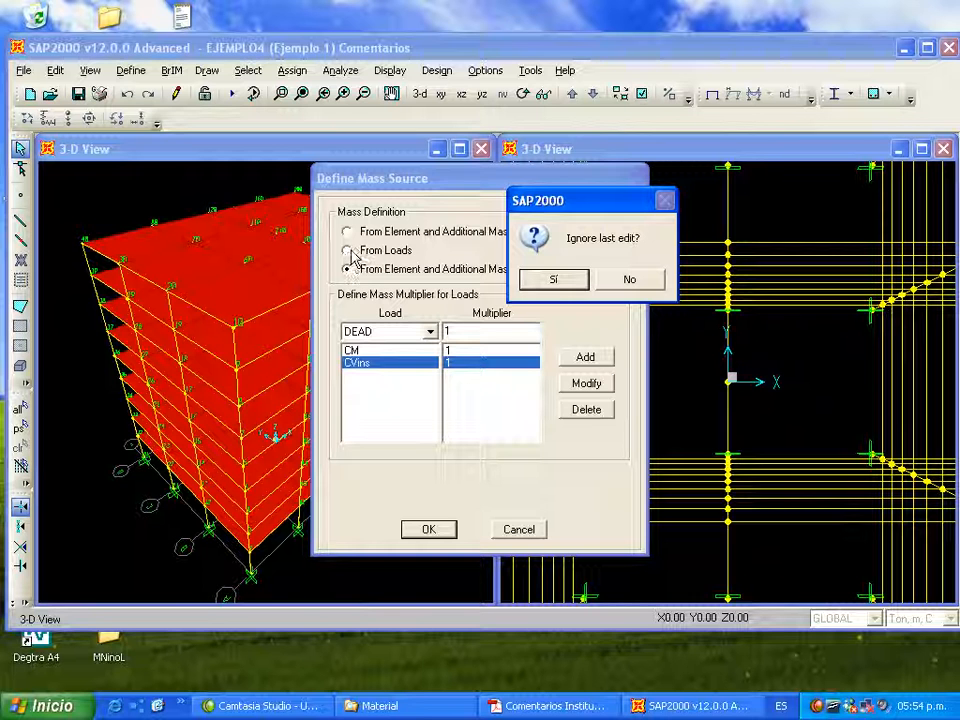
click(553, 279)
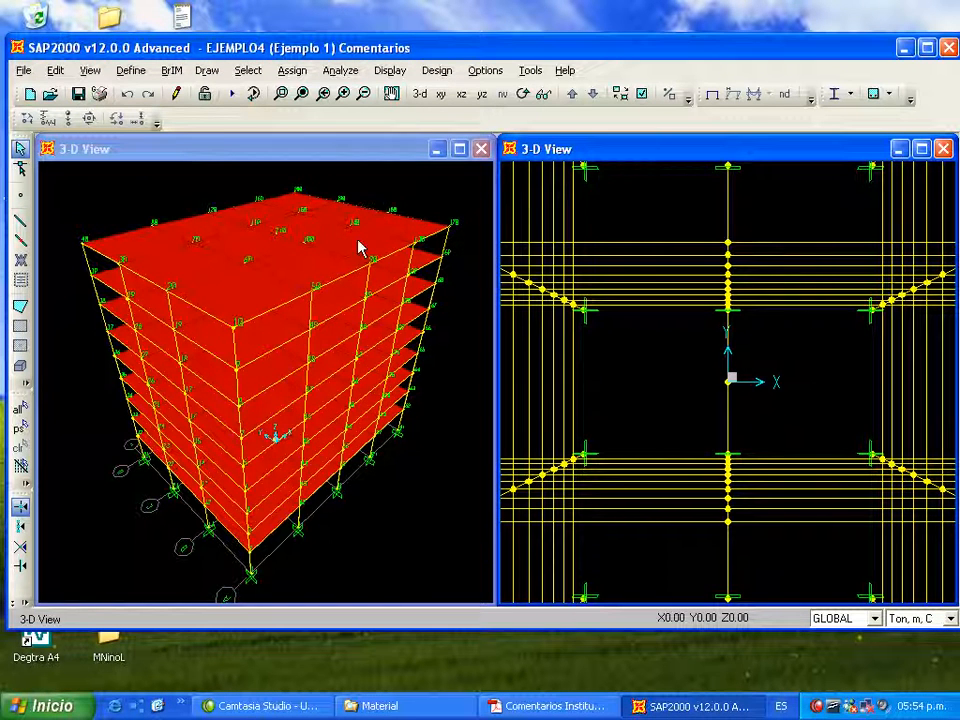
Review the mass source definition, checking the mass option and the multipliers of the CM and CVins loads
click(130, 70)
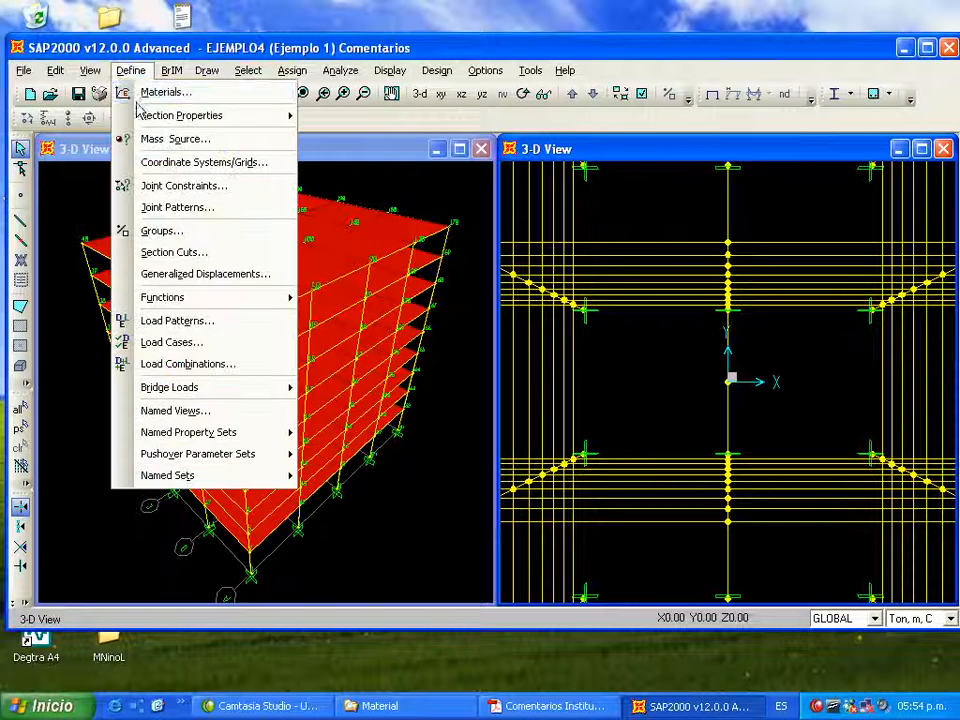
click(160, 139)
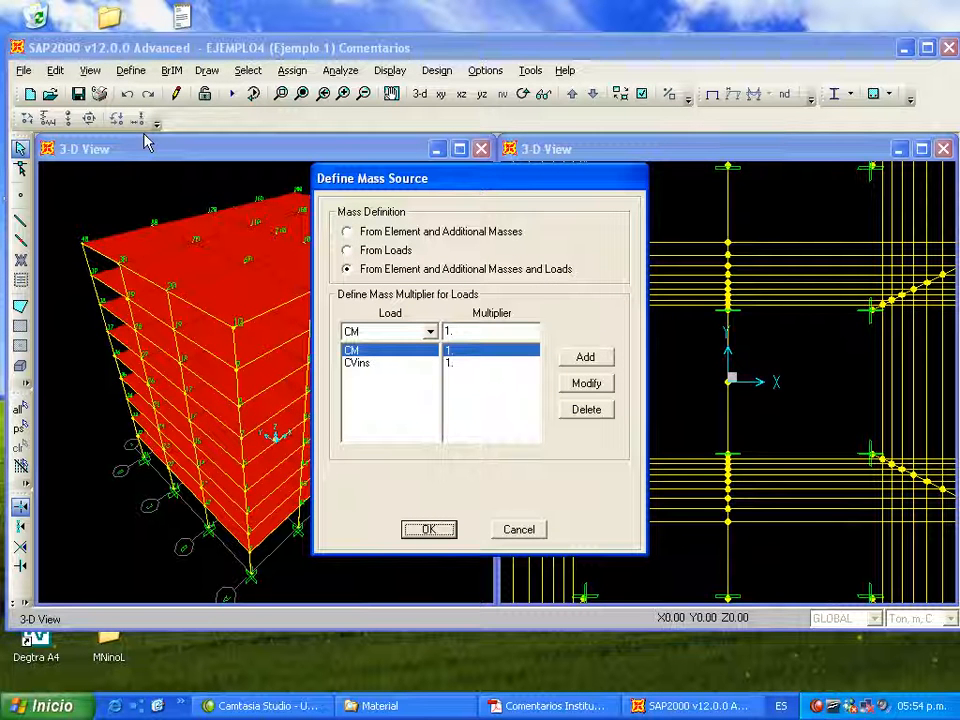
click(429, 530)
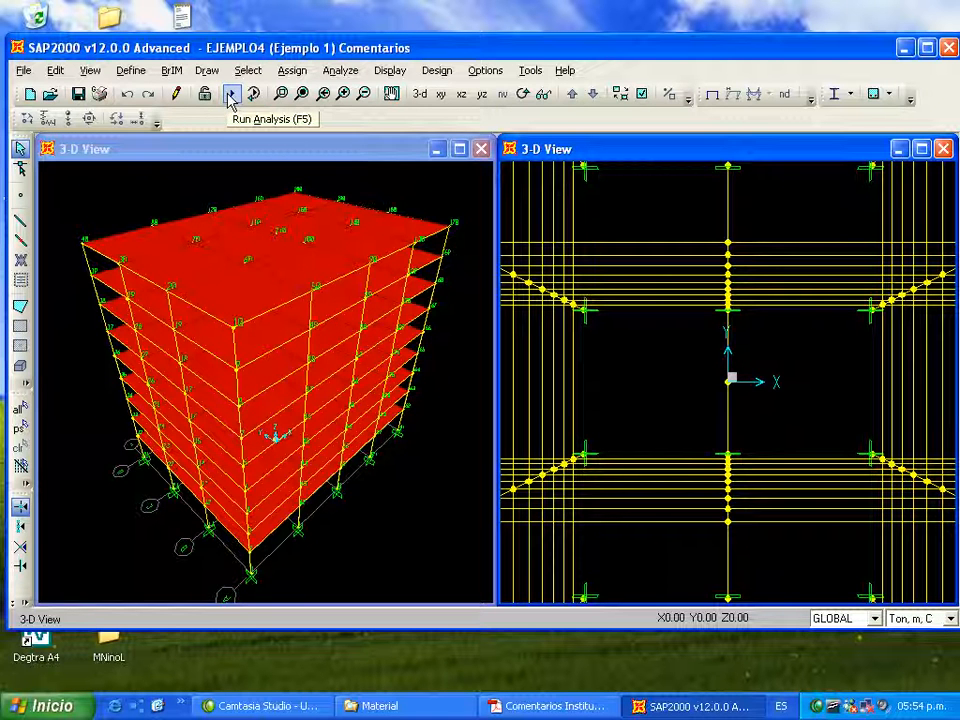
click(131, 70)
click(149, 140)
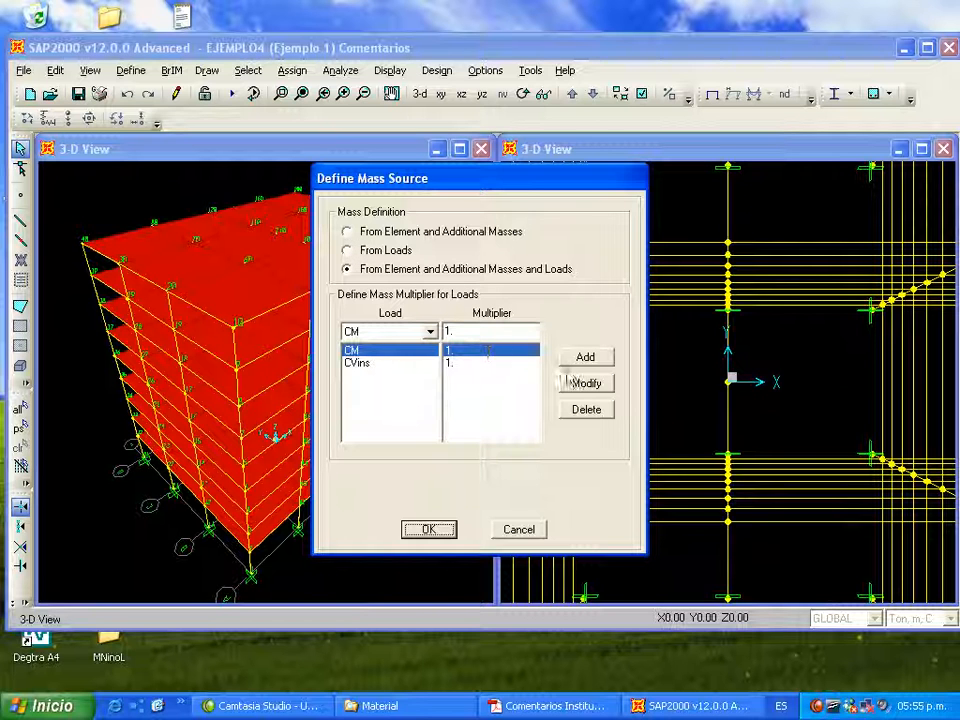
click(437, 531)
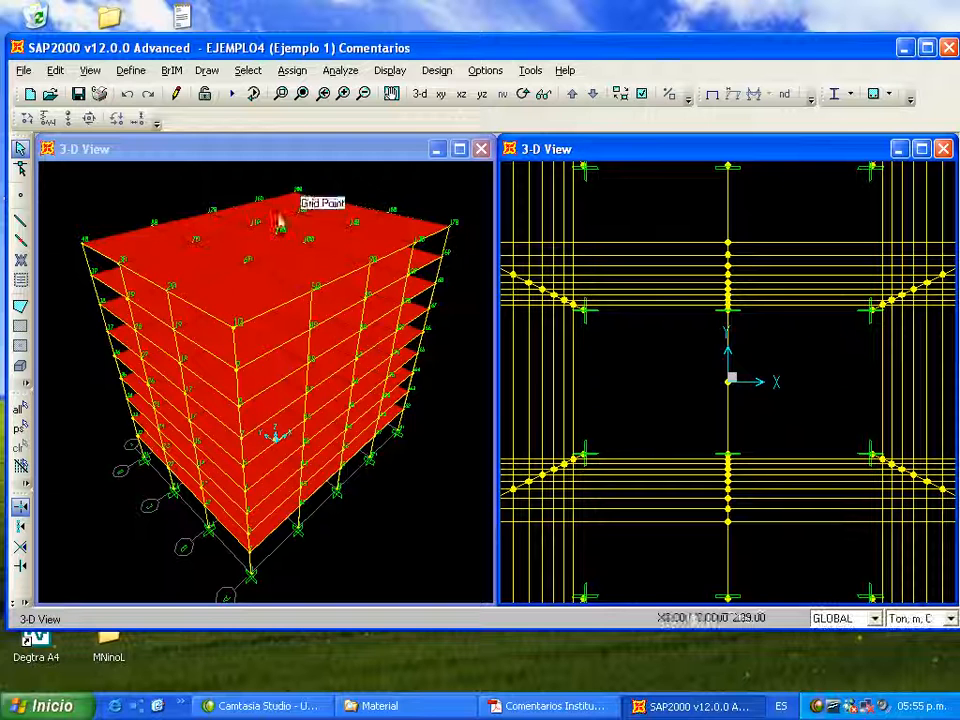
Run the analysis for all load cases except DEAD and examine the modal periods in the analysis log
click(186, 150)
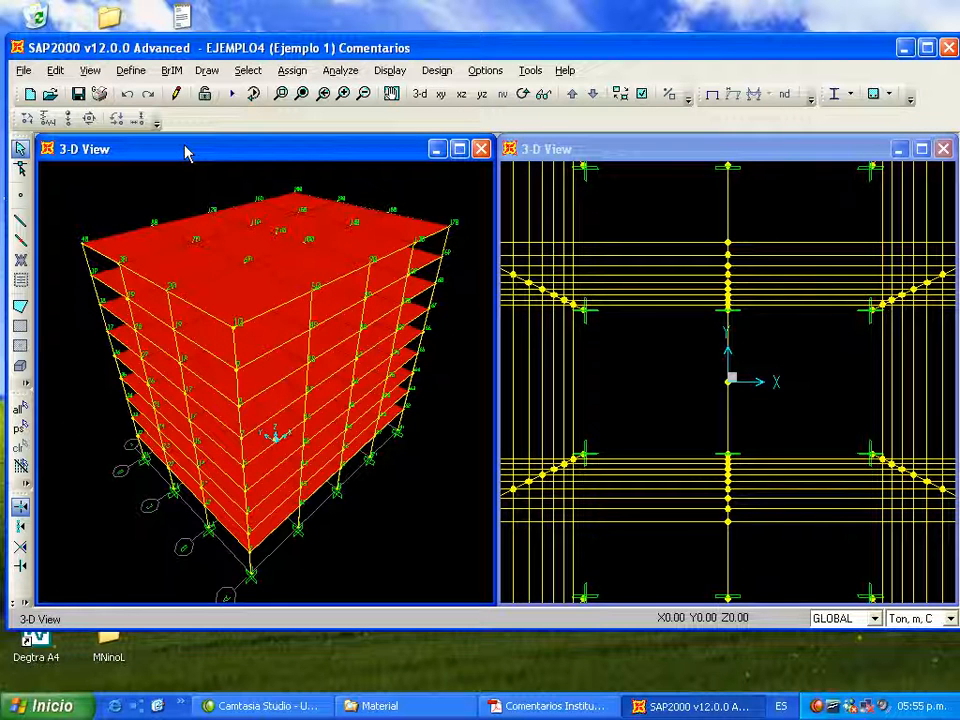
click(231, 94)
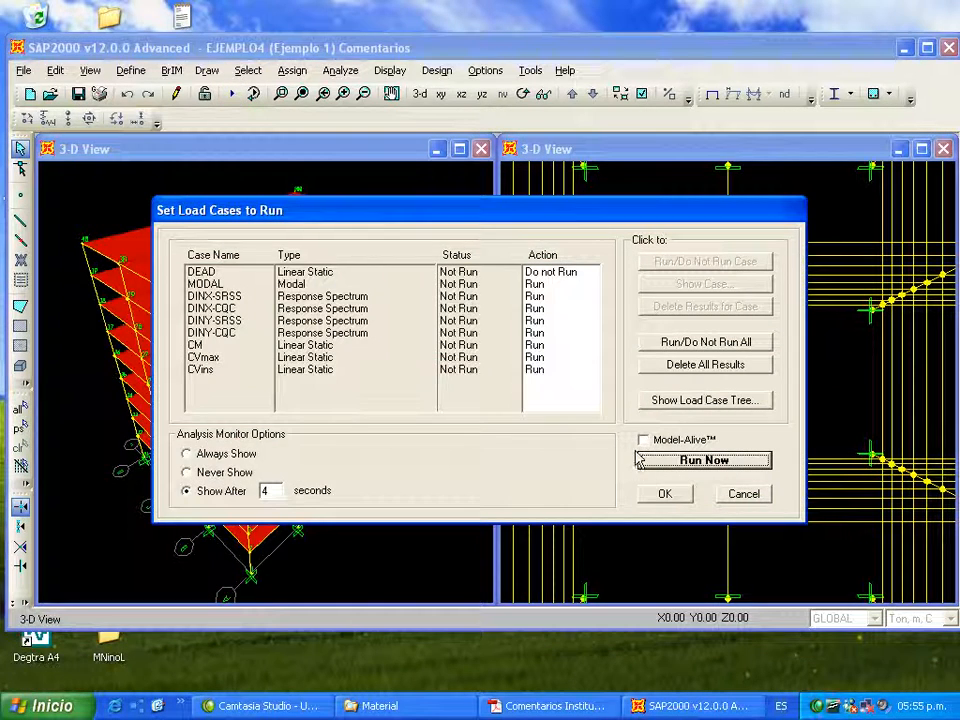
click(668, 460)
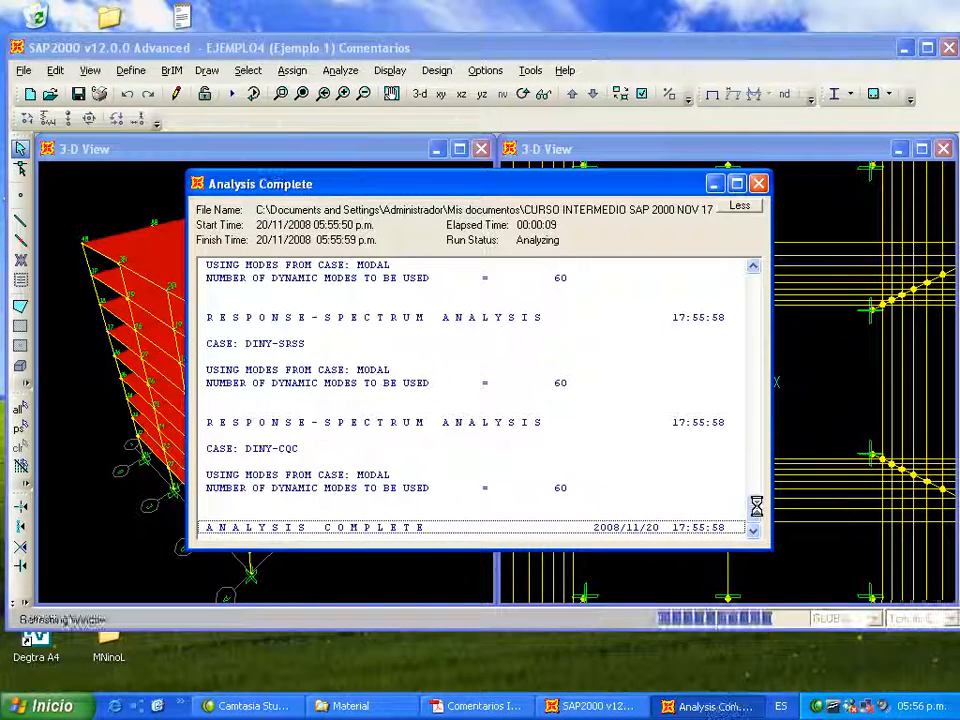
drag(757, 514, 757, 378)
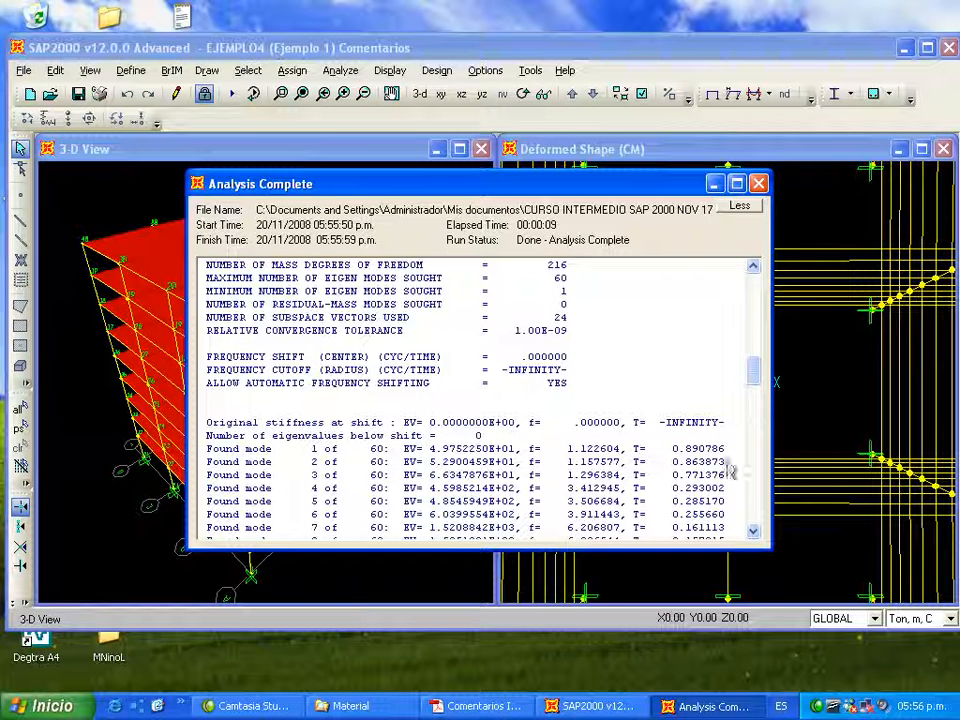